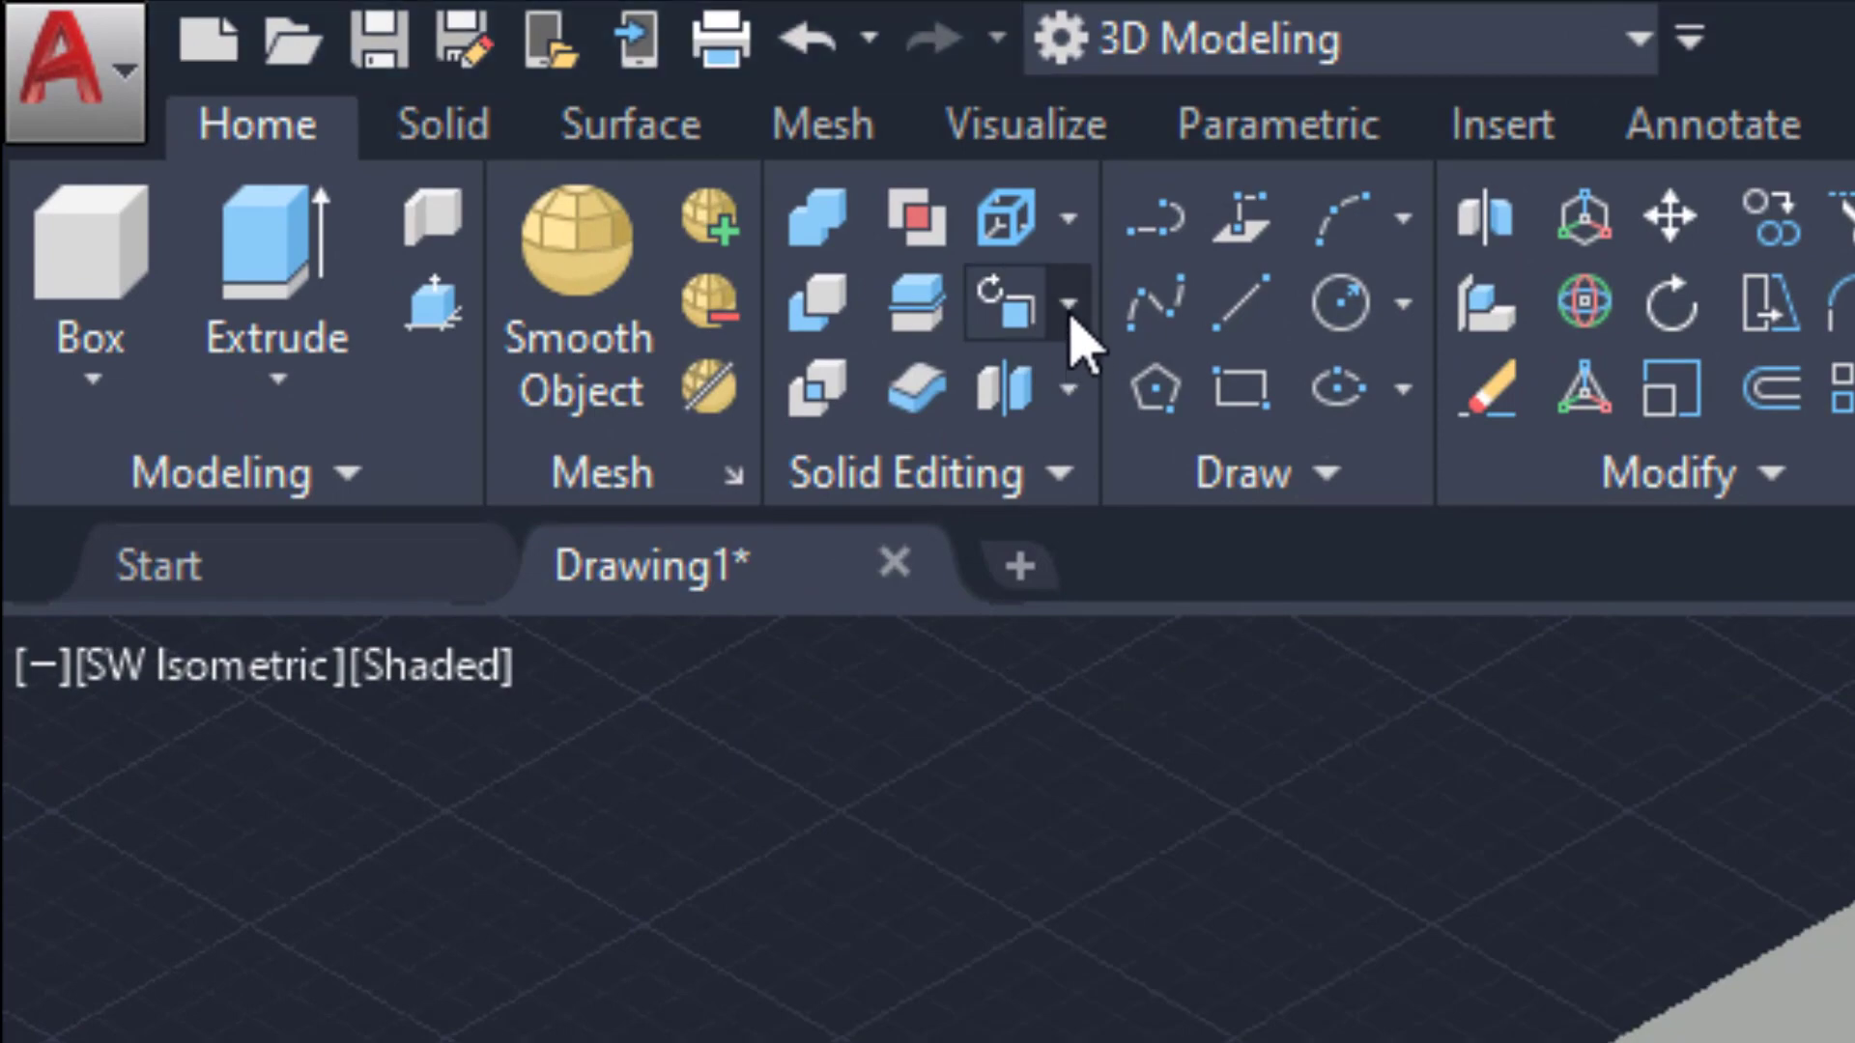
Extrude the box's top face by 10 with no taper, inspect it, then undo.
{"action": "left_click", "coordinate": [1069, 309]}
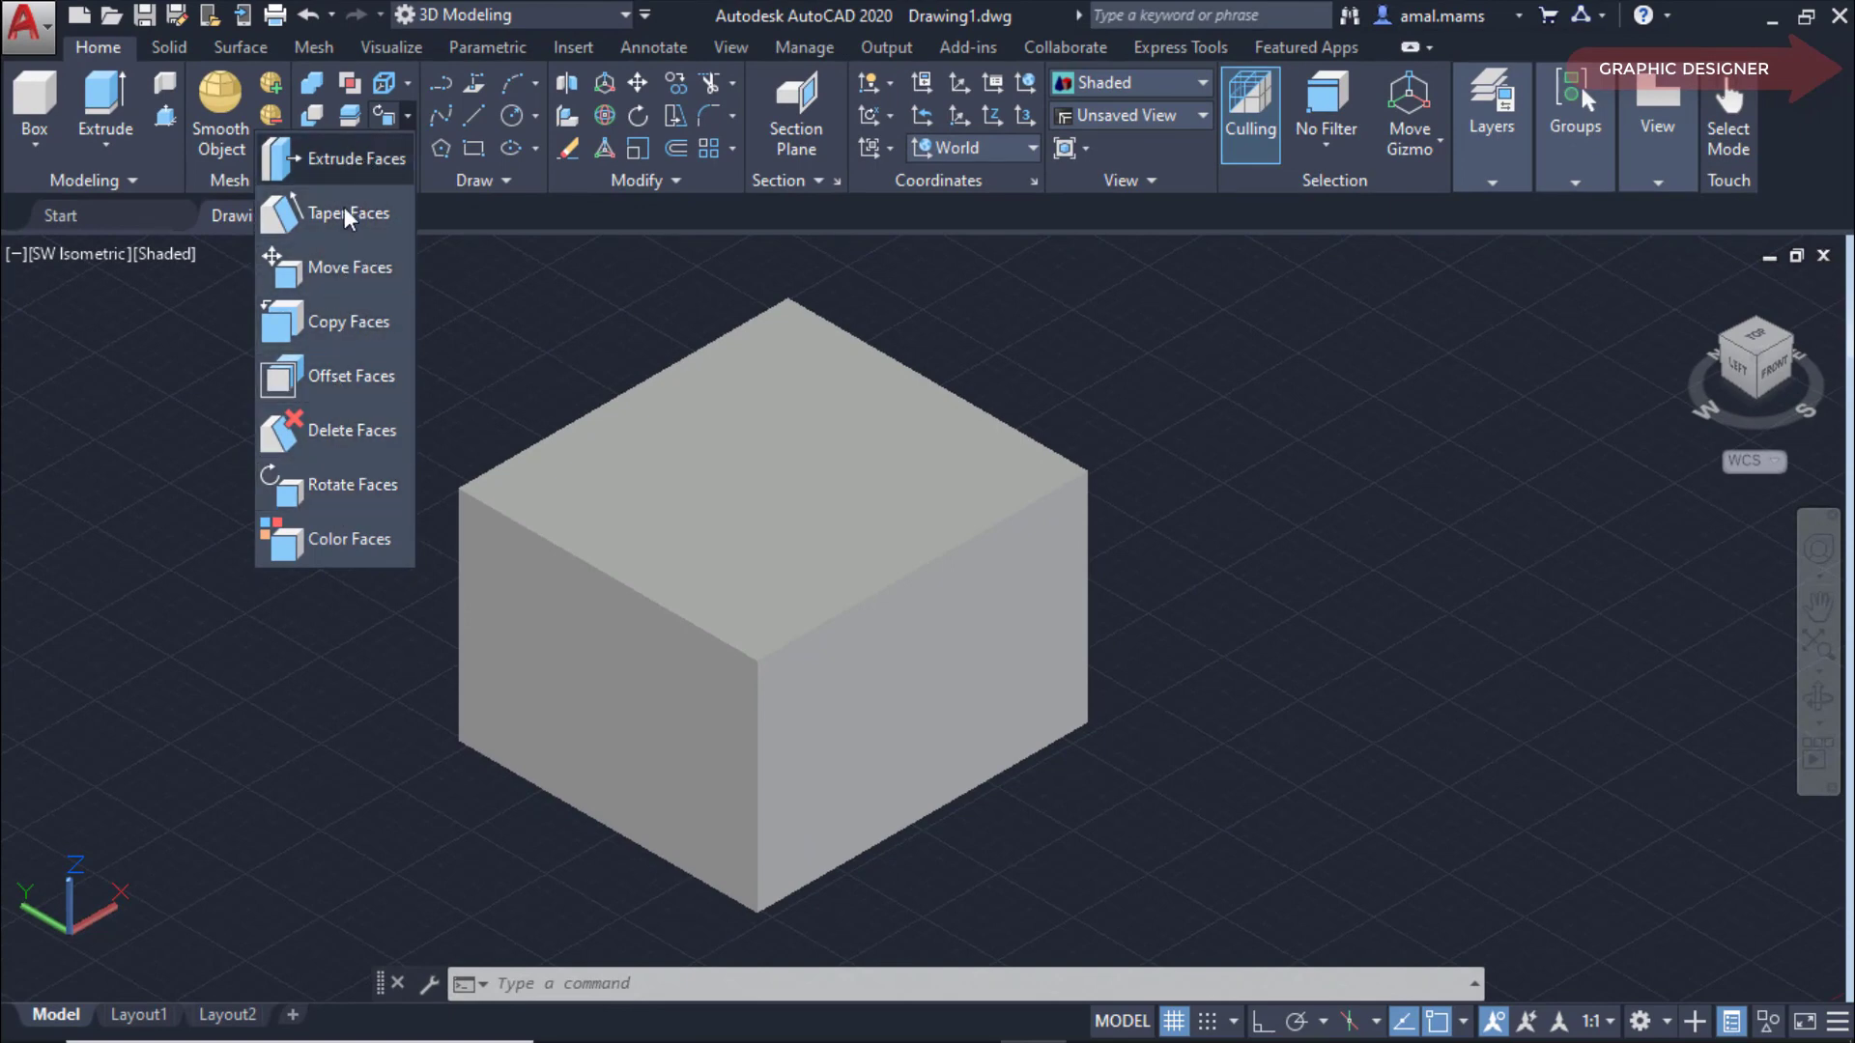
{"action": "left_click", "coordinate": [631, 299]}
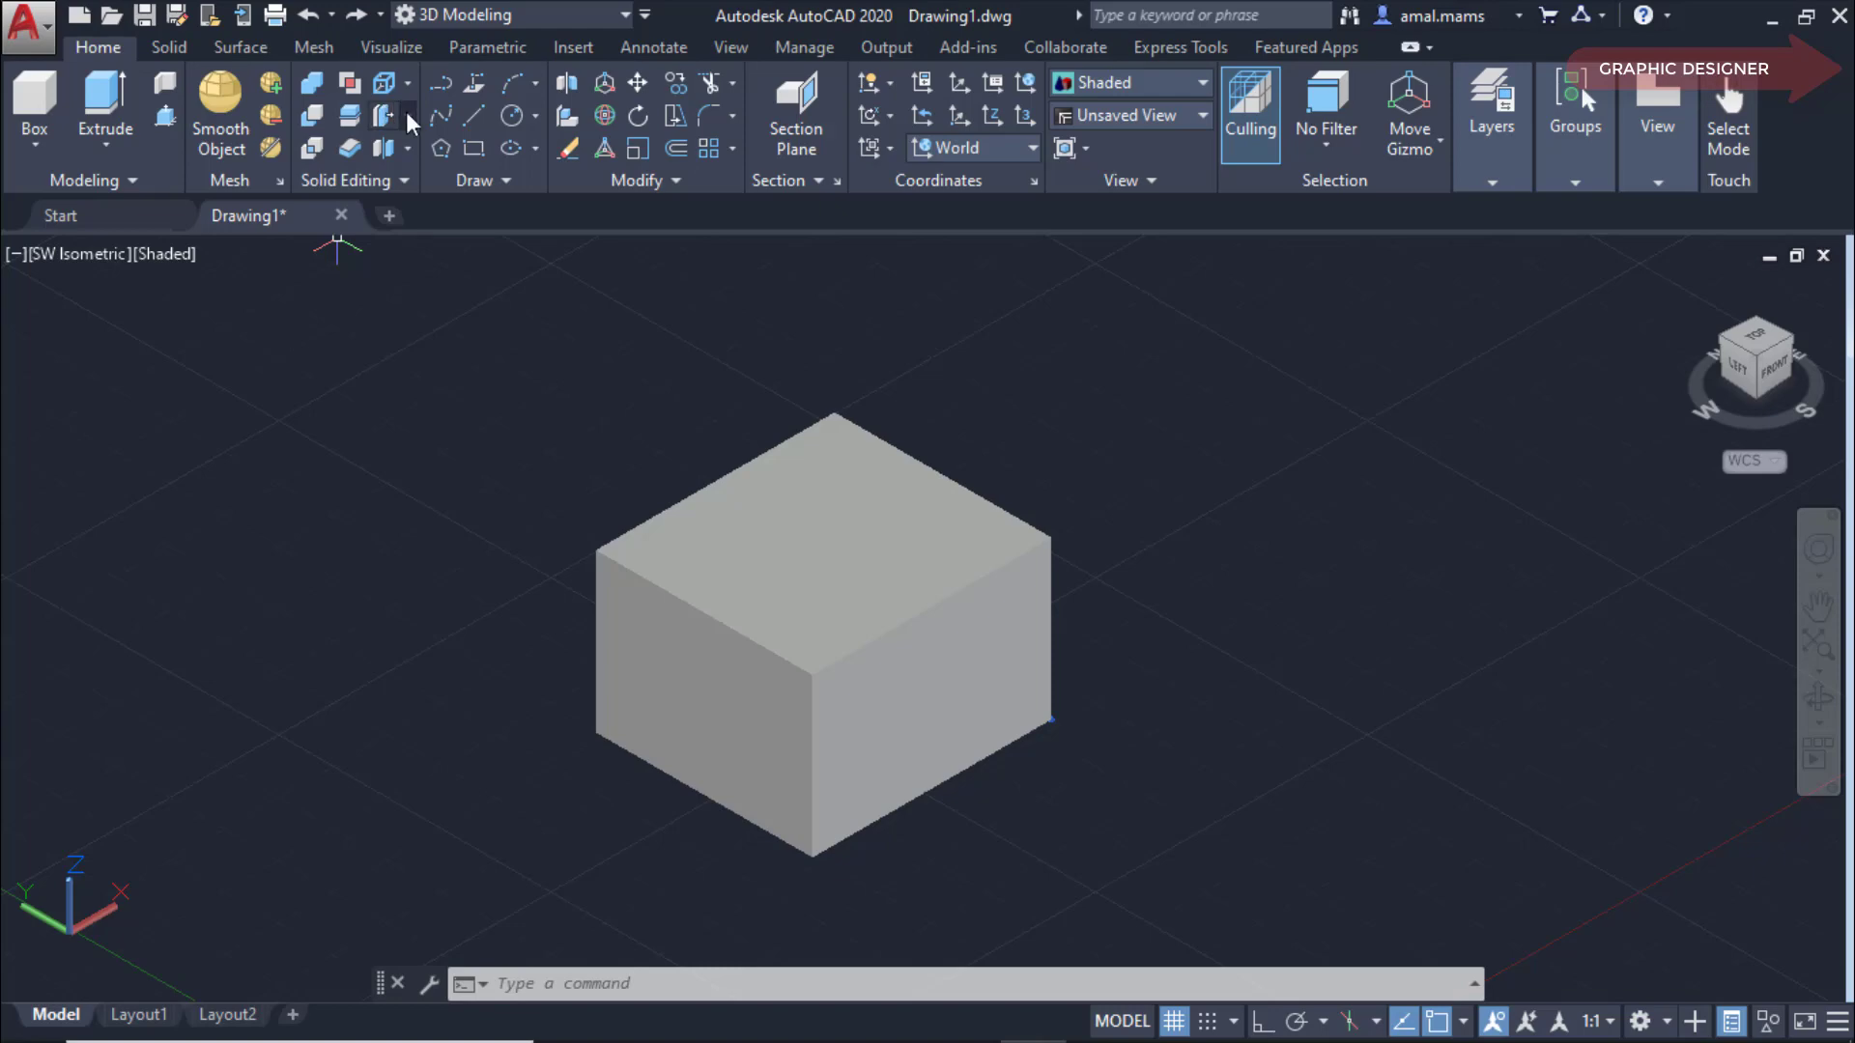
{"action": "left_click", "coordinate": [406, 112]}
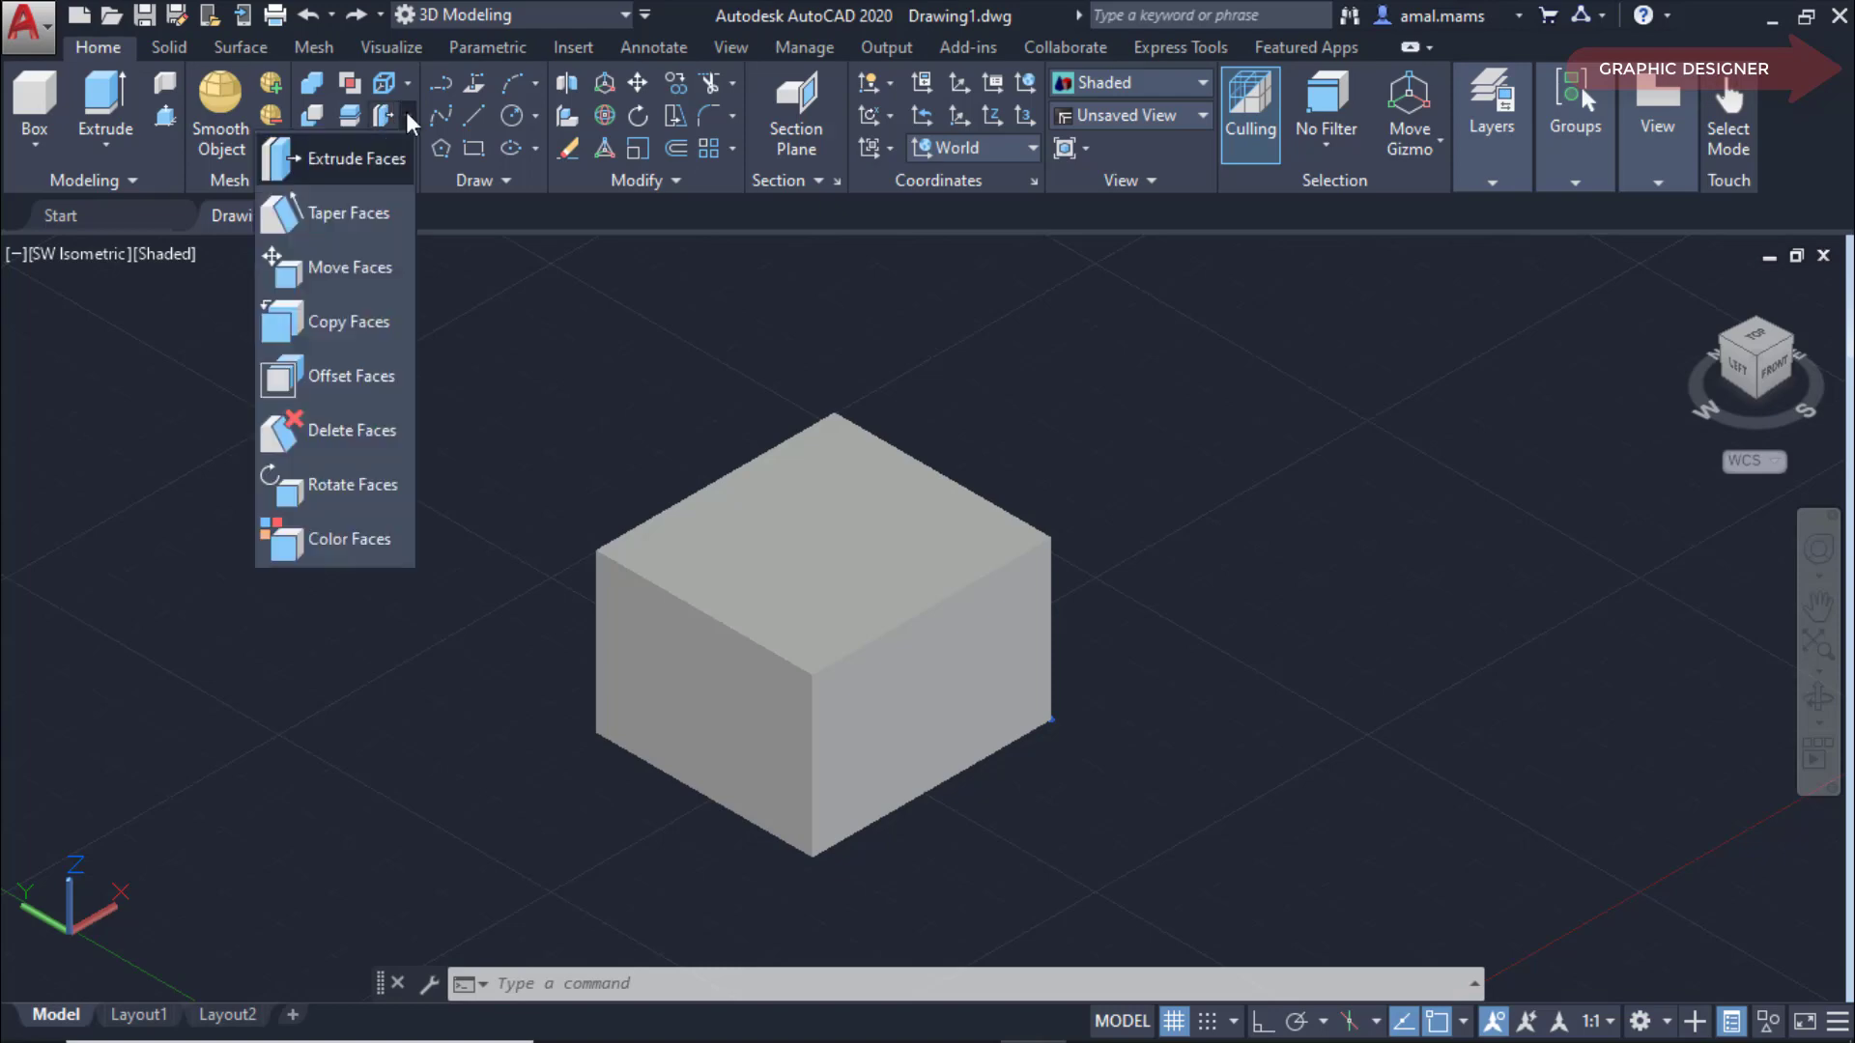
{"action": "left_click", "coordinate": [355, 159]}
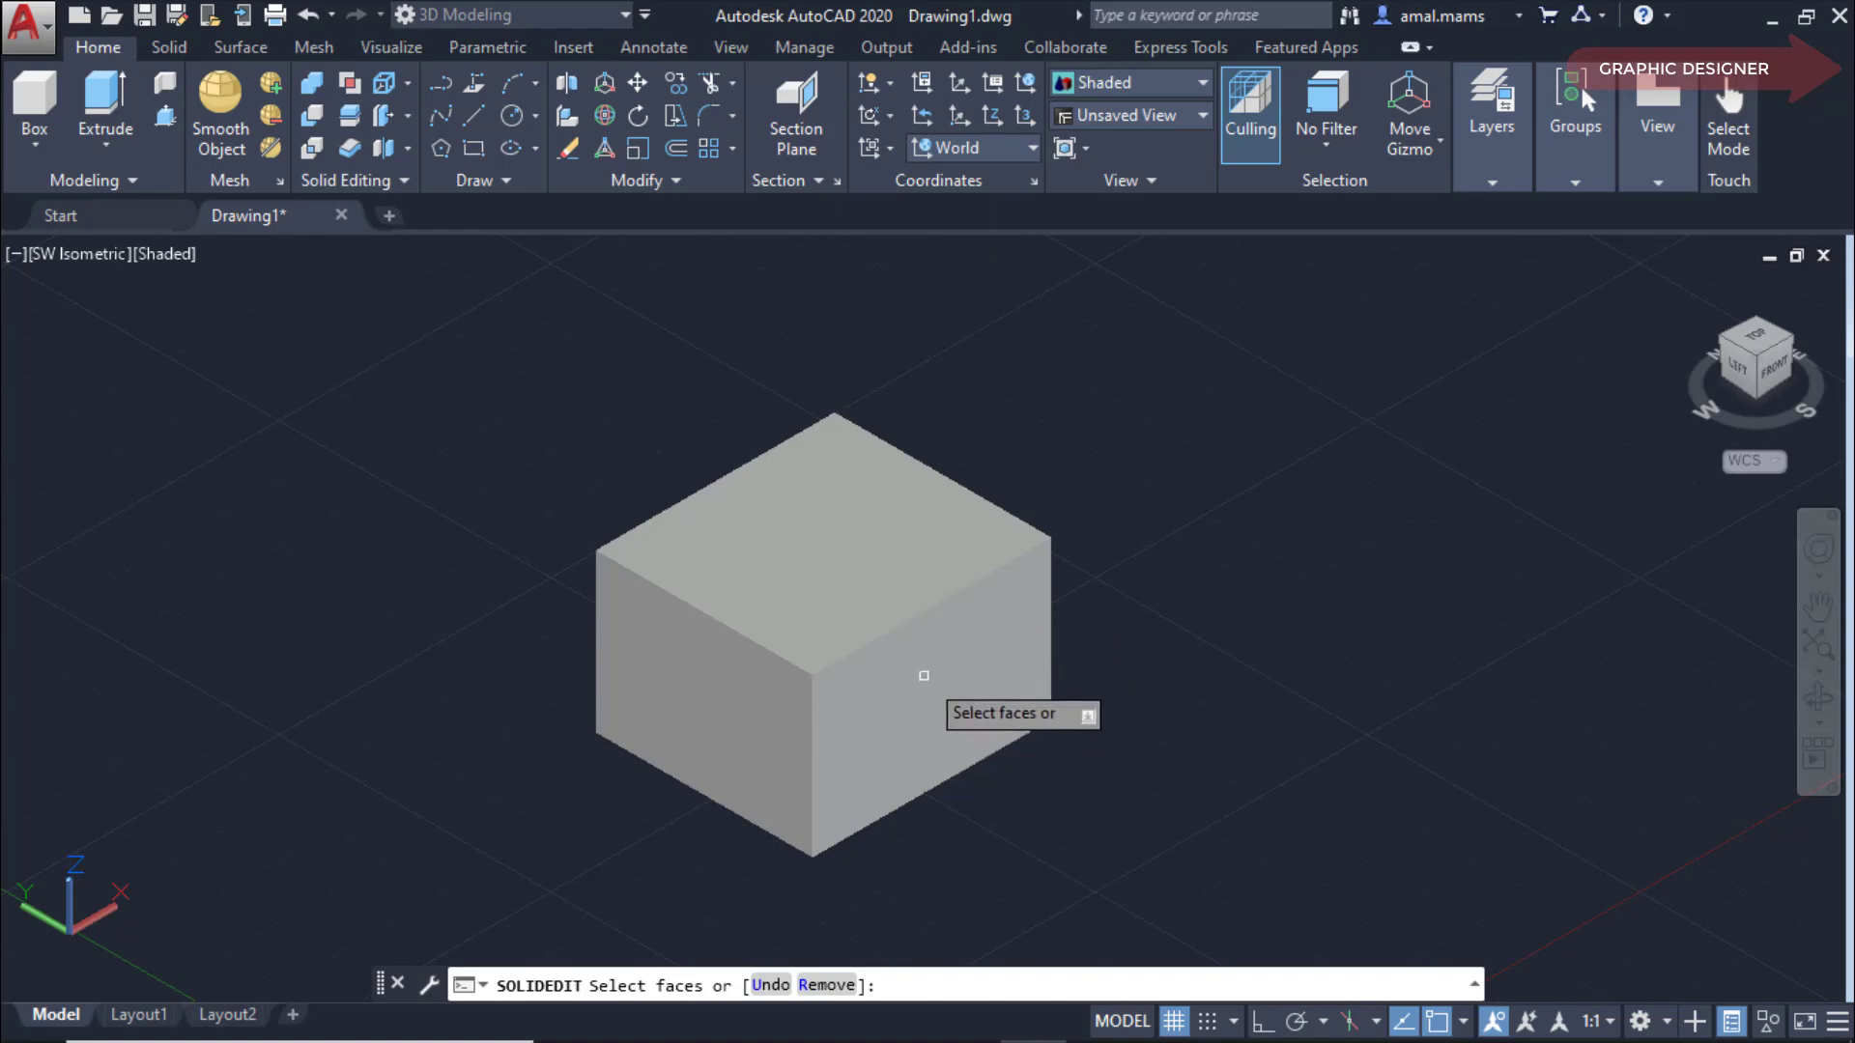
{"action": "left_click", "coordinate": [815, 552]}
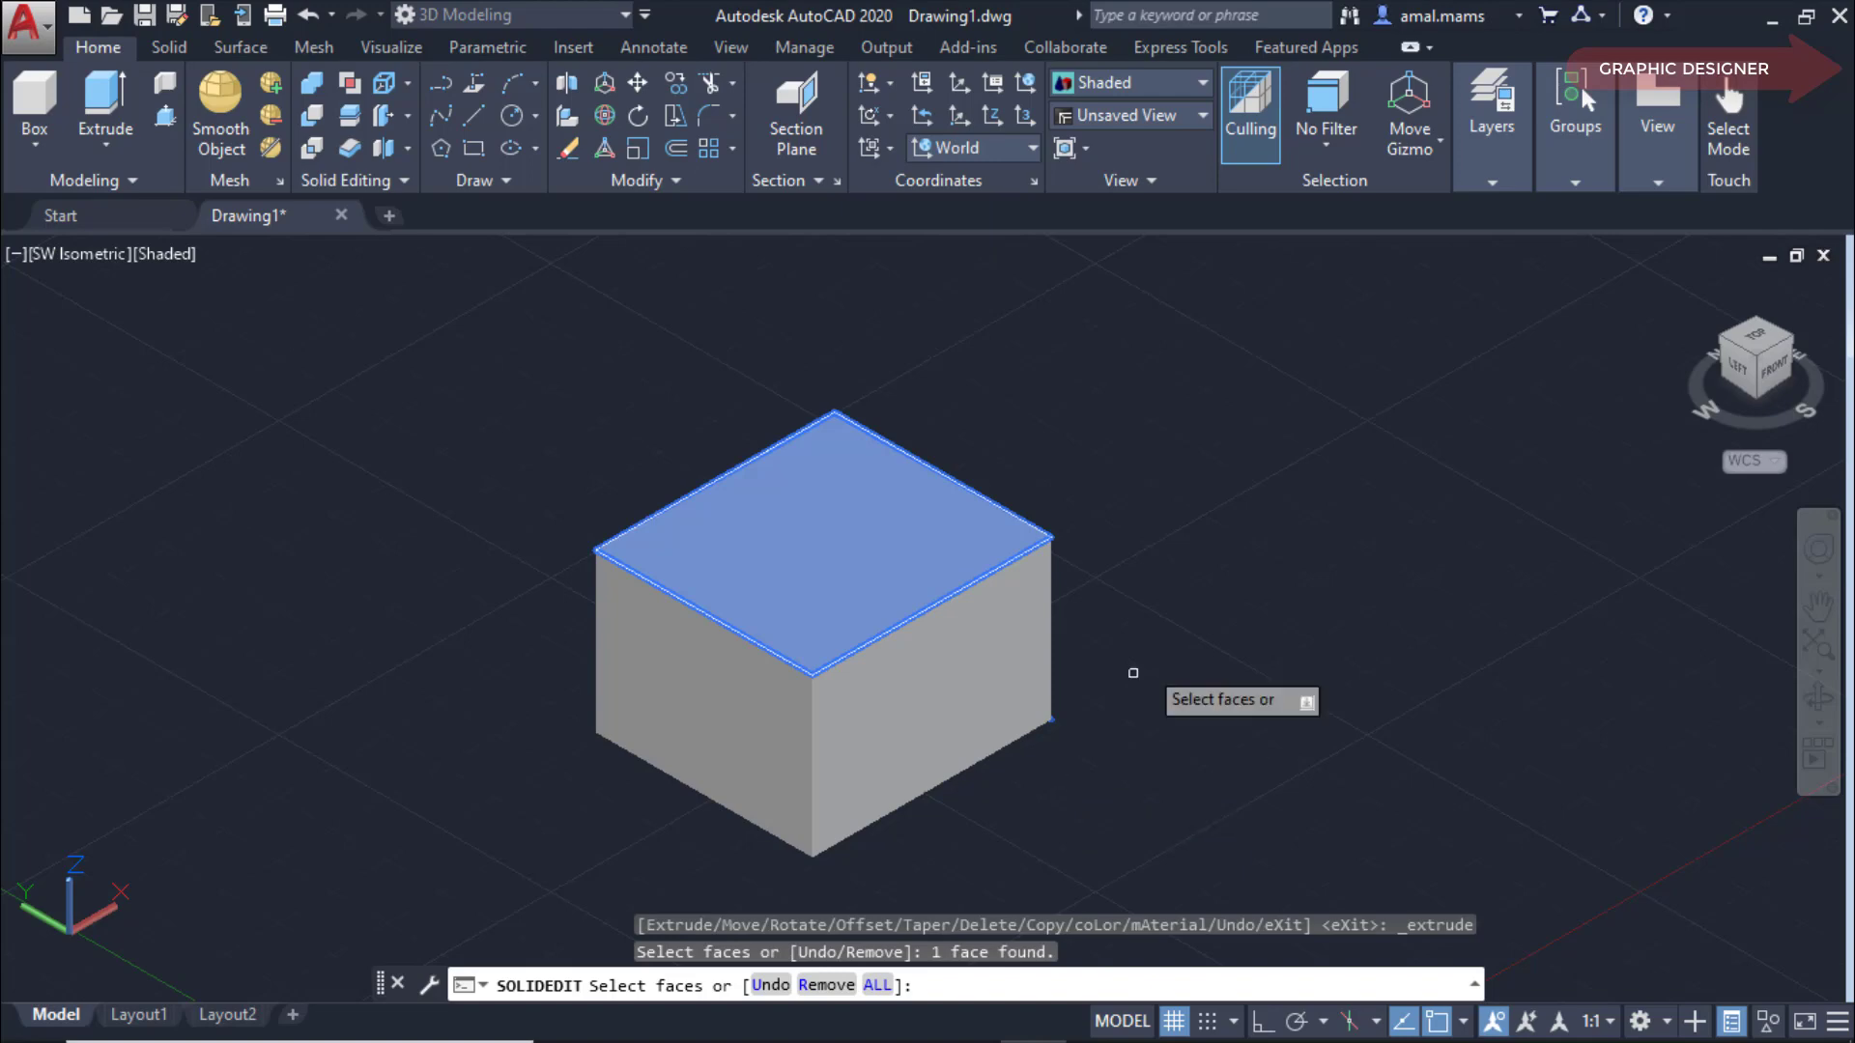
{"action": "right_click", "coordinate": [1145, 669]}
{"action": "left_click", "coordinate": [1165, 679]}
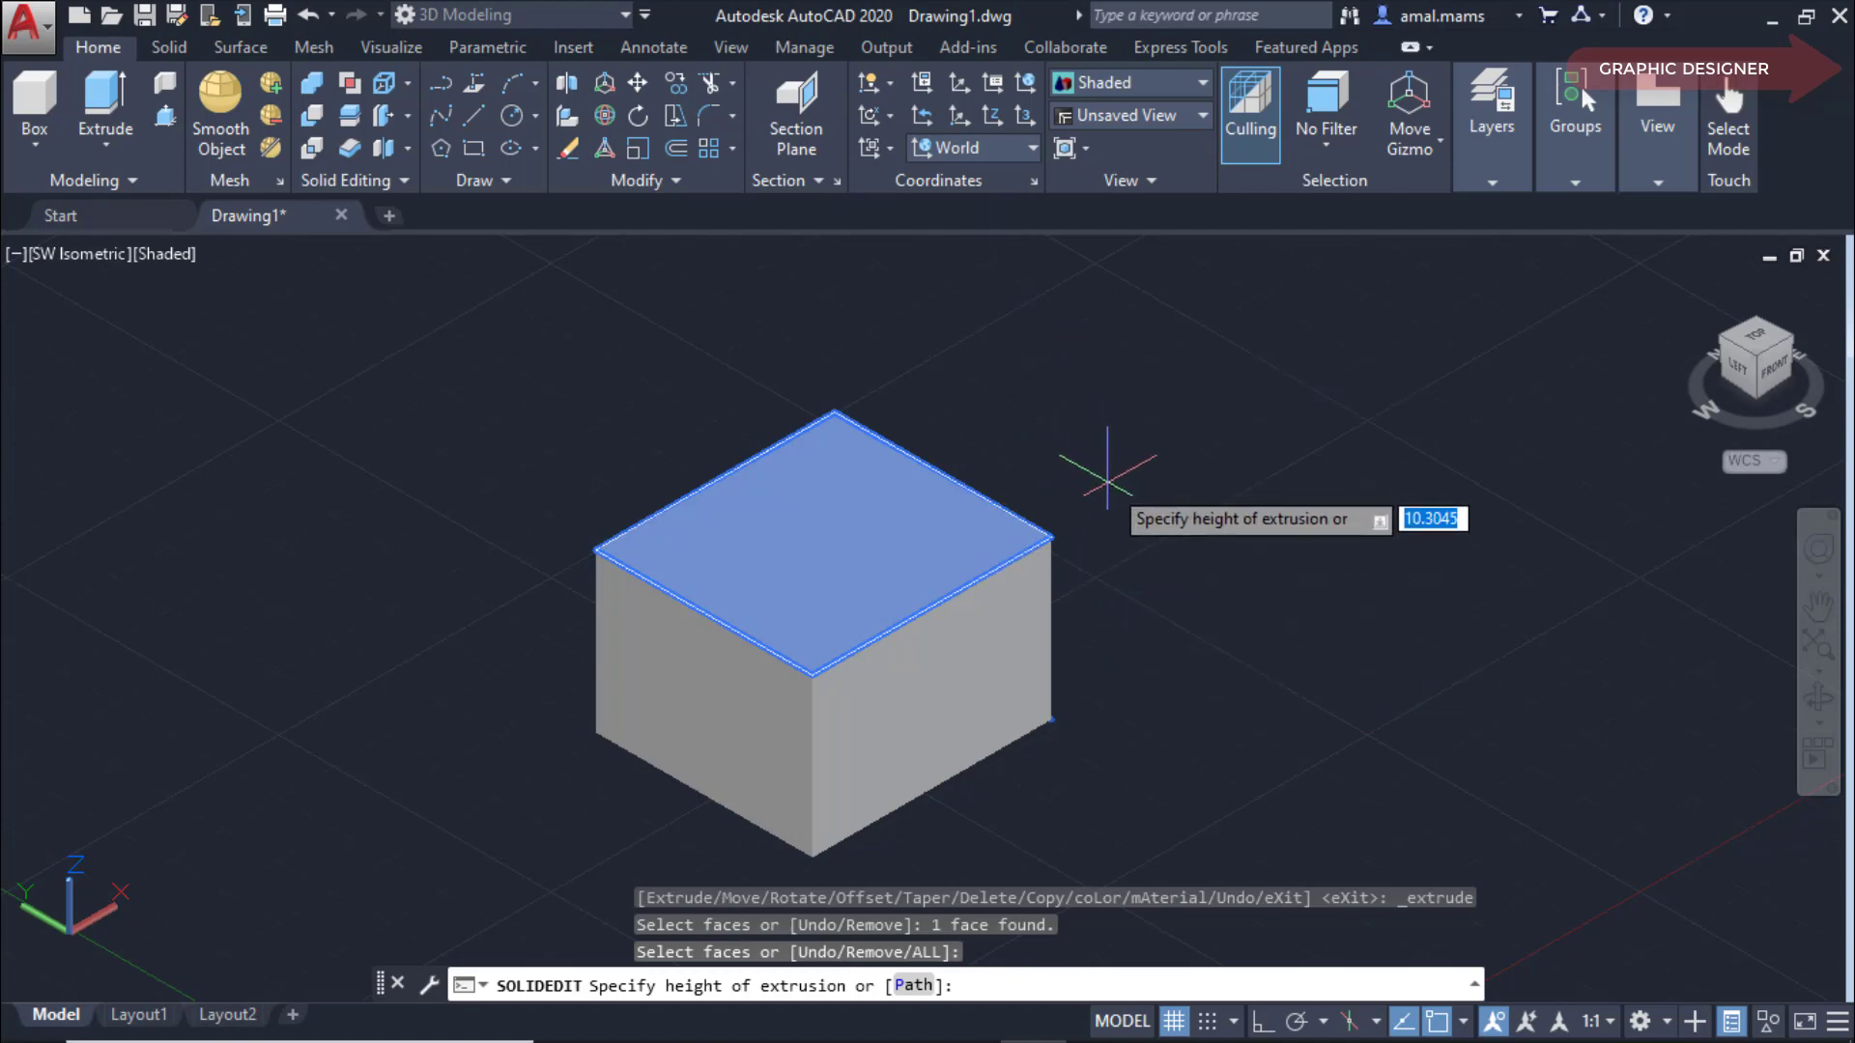
{"action": "type", "text": "10"}
{"action": "key", "text": "Return"}
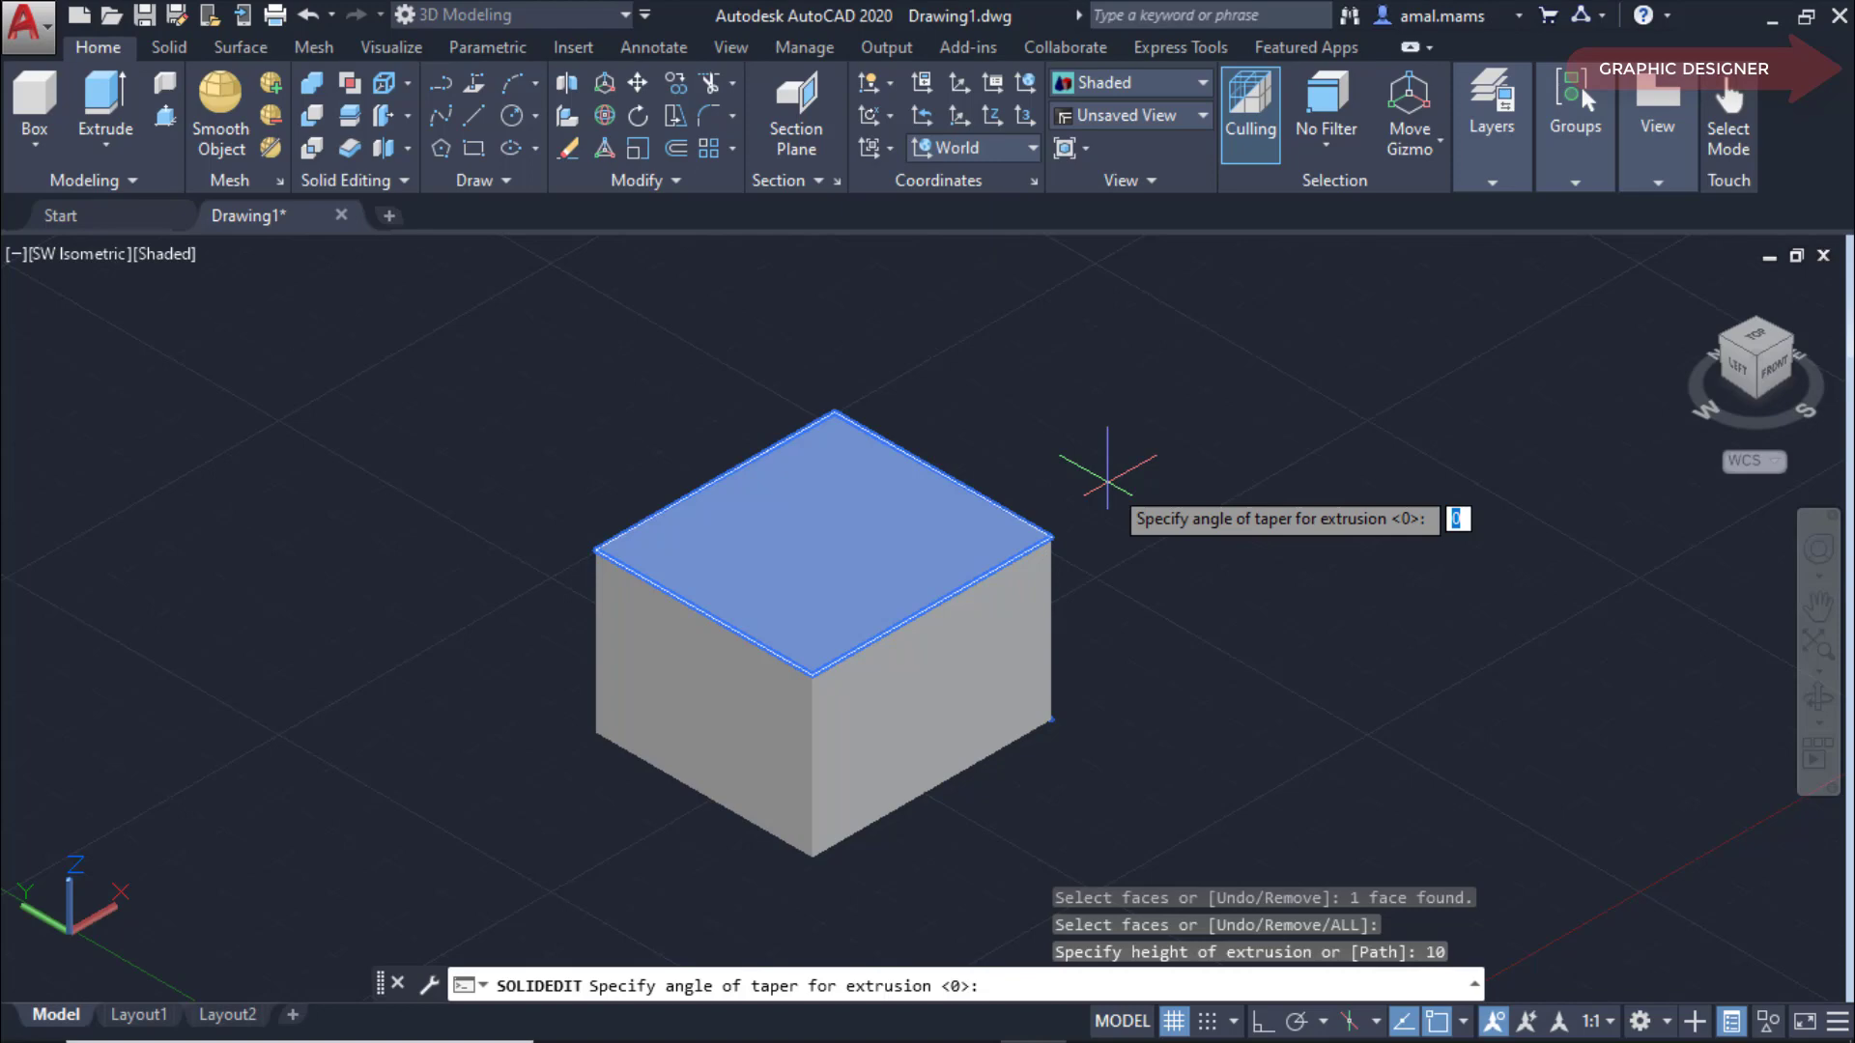
{"action": "key", "text": "Return"}
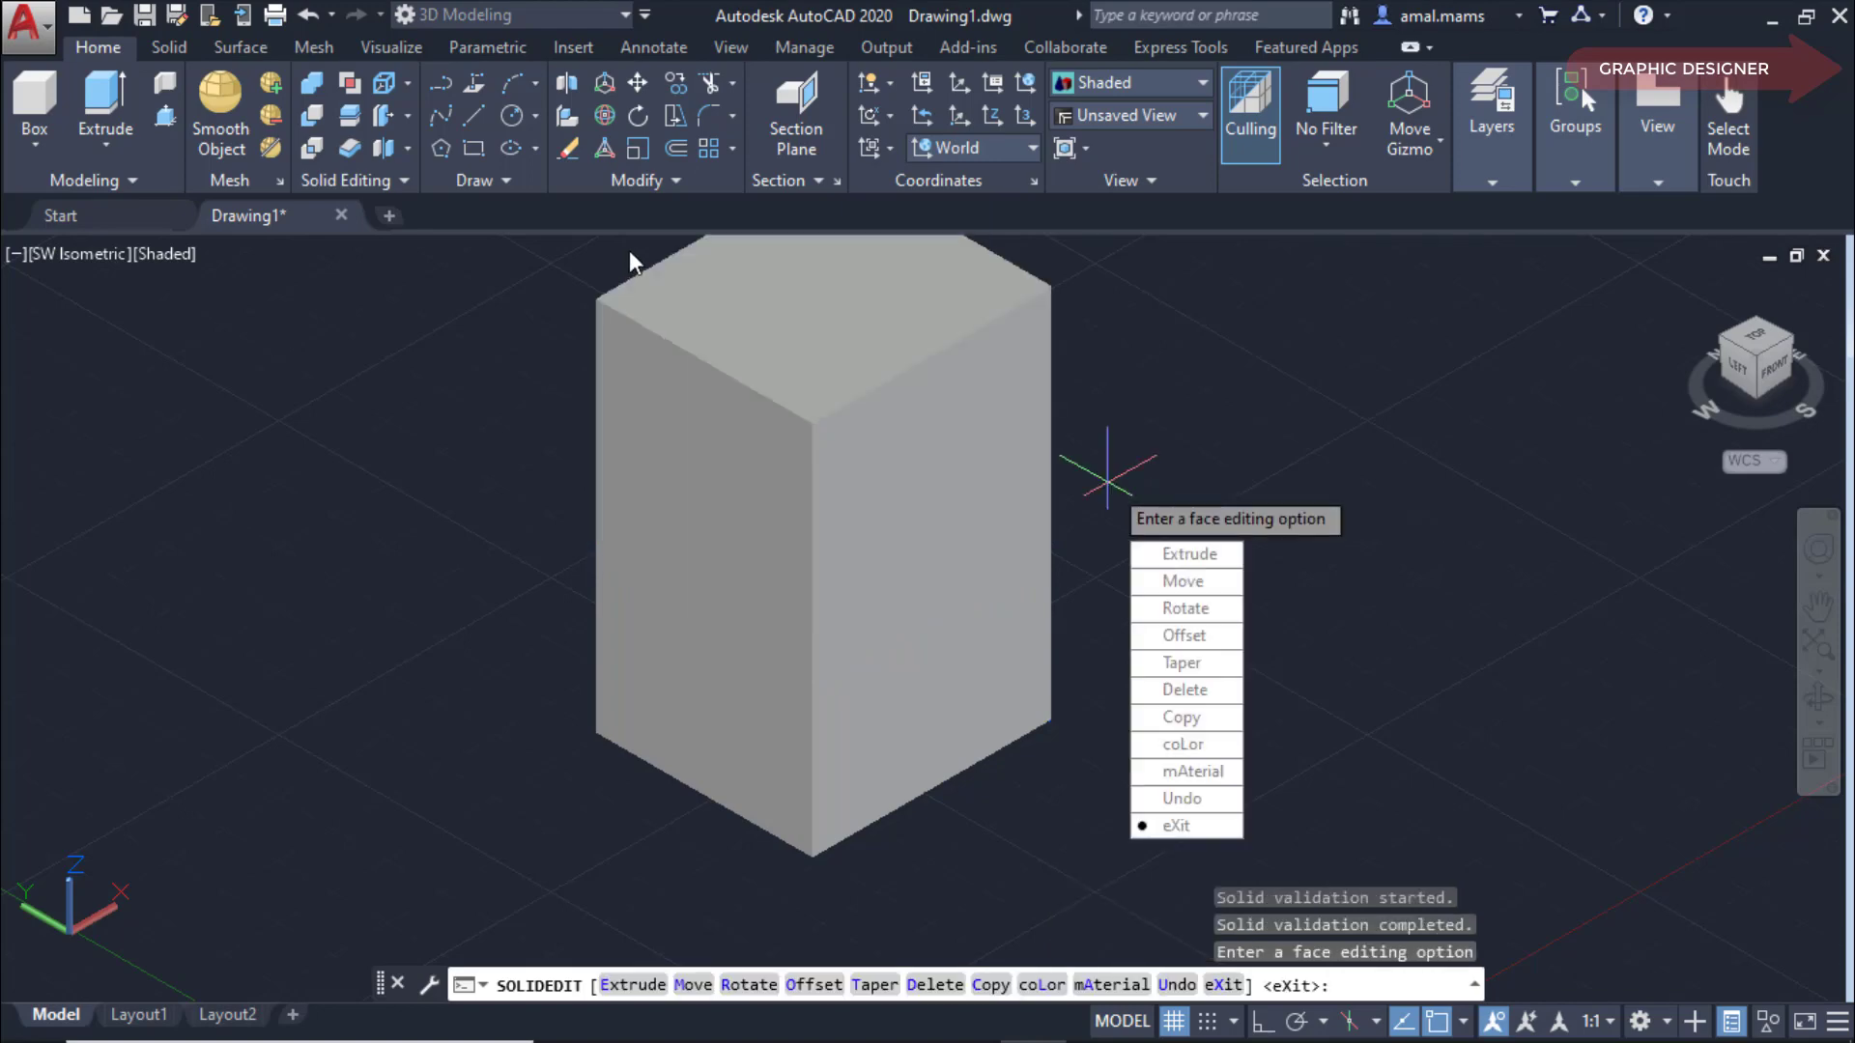
{"action": "middle_click_drag", "start_coordinate": [912, 471], "coordinate": [949, 565], "text": "shift"}
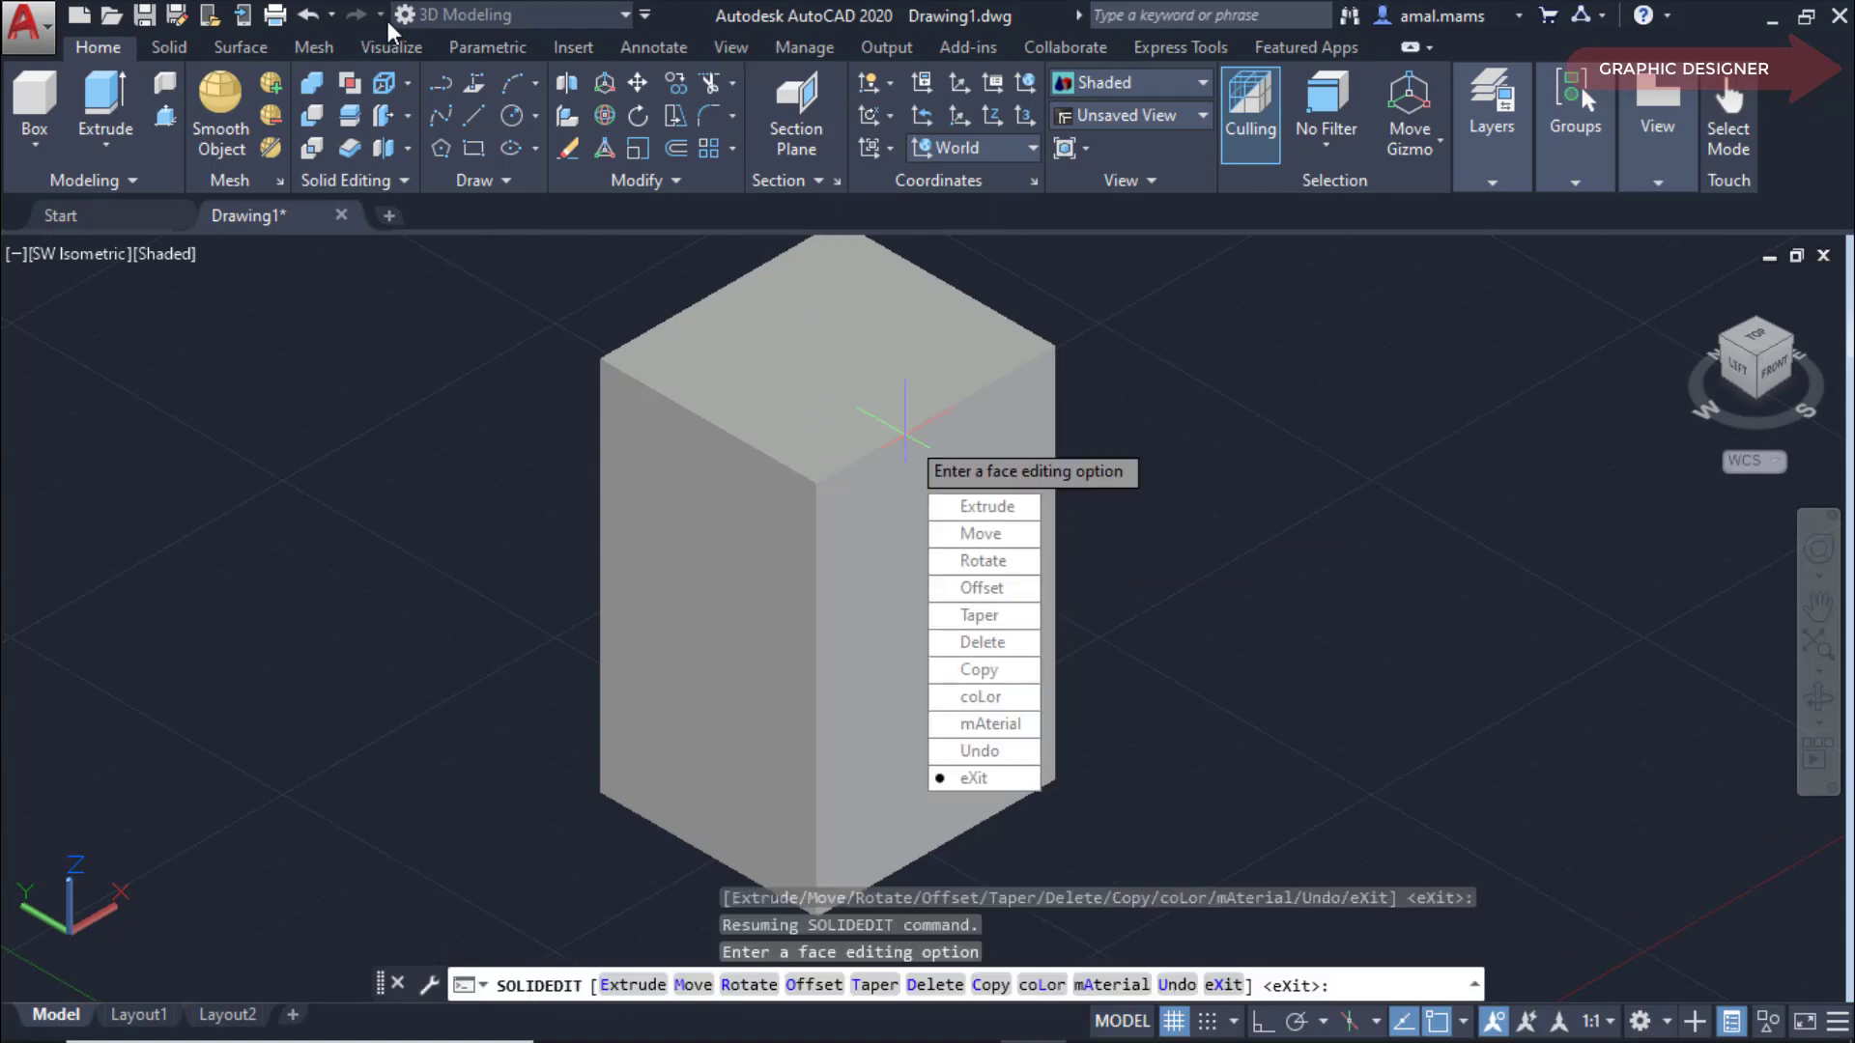
{"action": "left_click", "coordinate": [307, 16]}
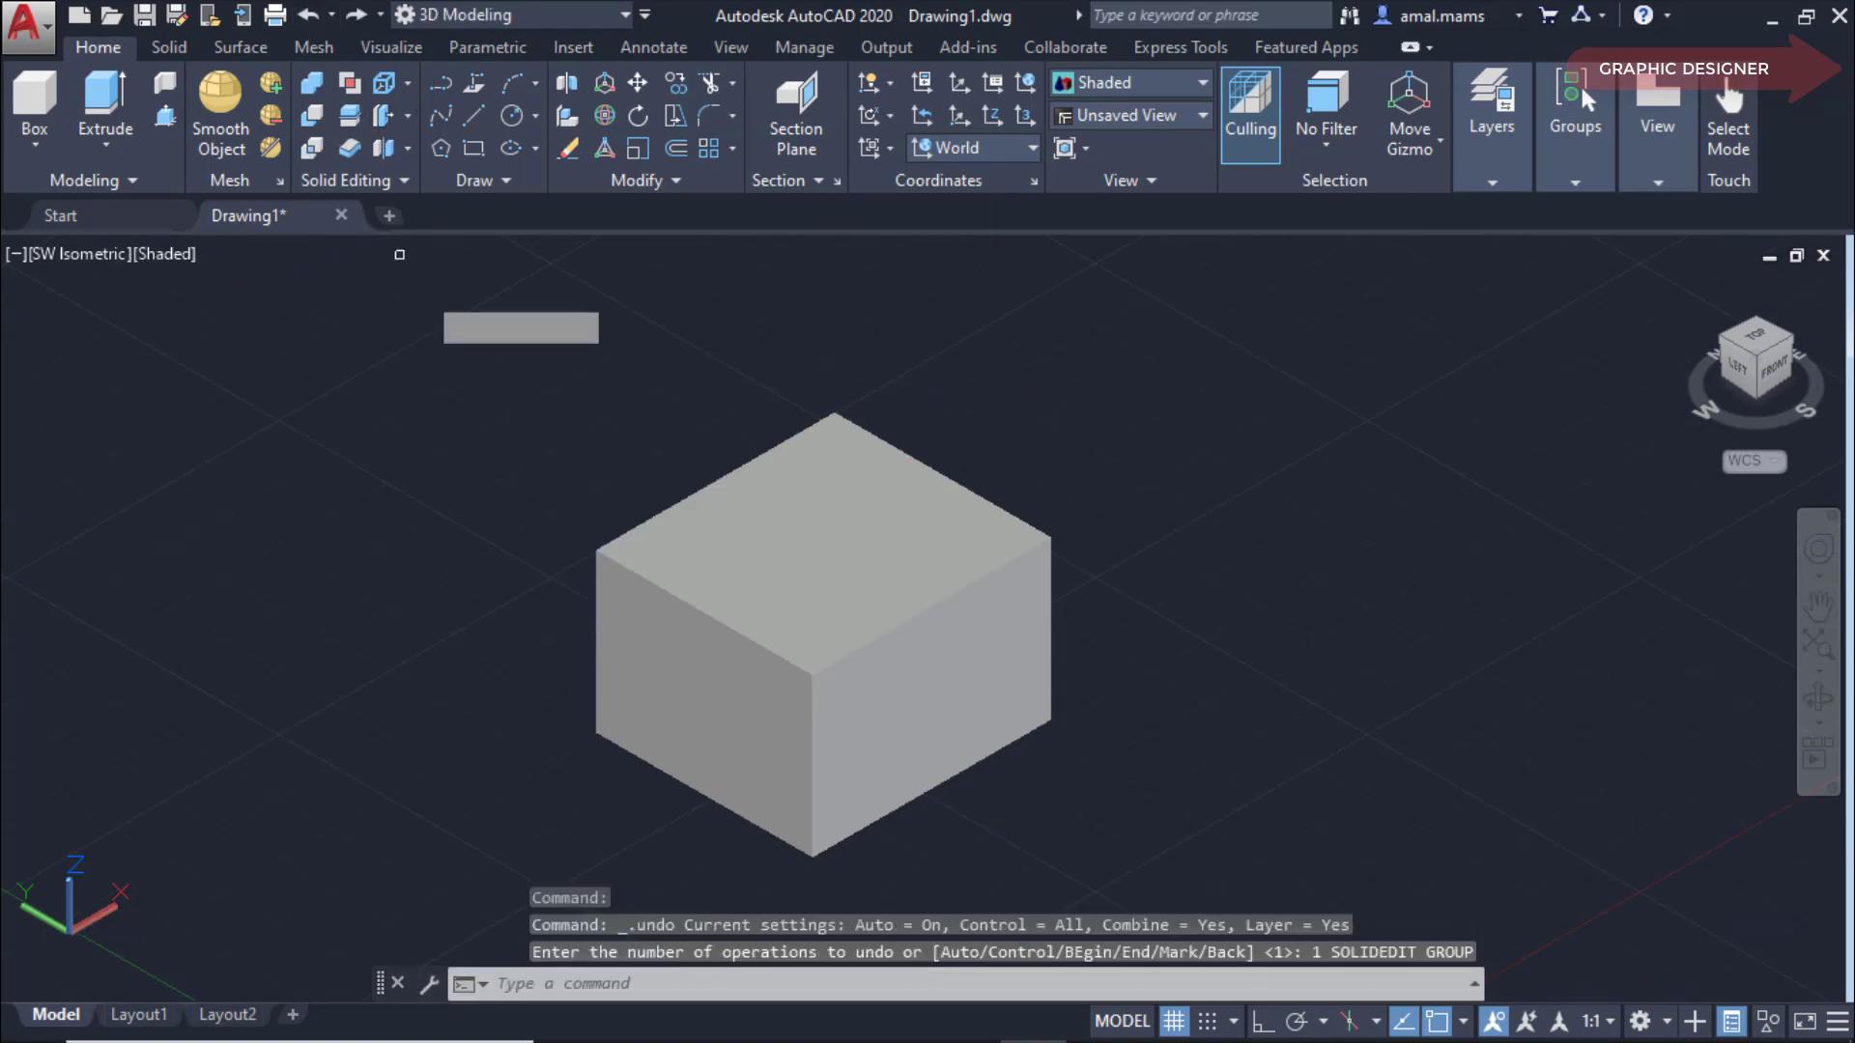
Extrude the top face by 10 with a 30° taper, then undo it.
{"action": "left_click", "coordinate": [356, 137]}
{"action": "left_click", "coordinate": [820, 567]}
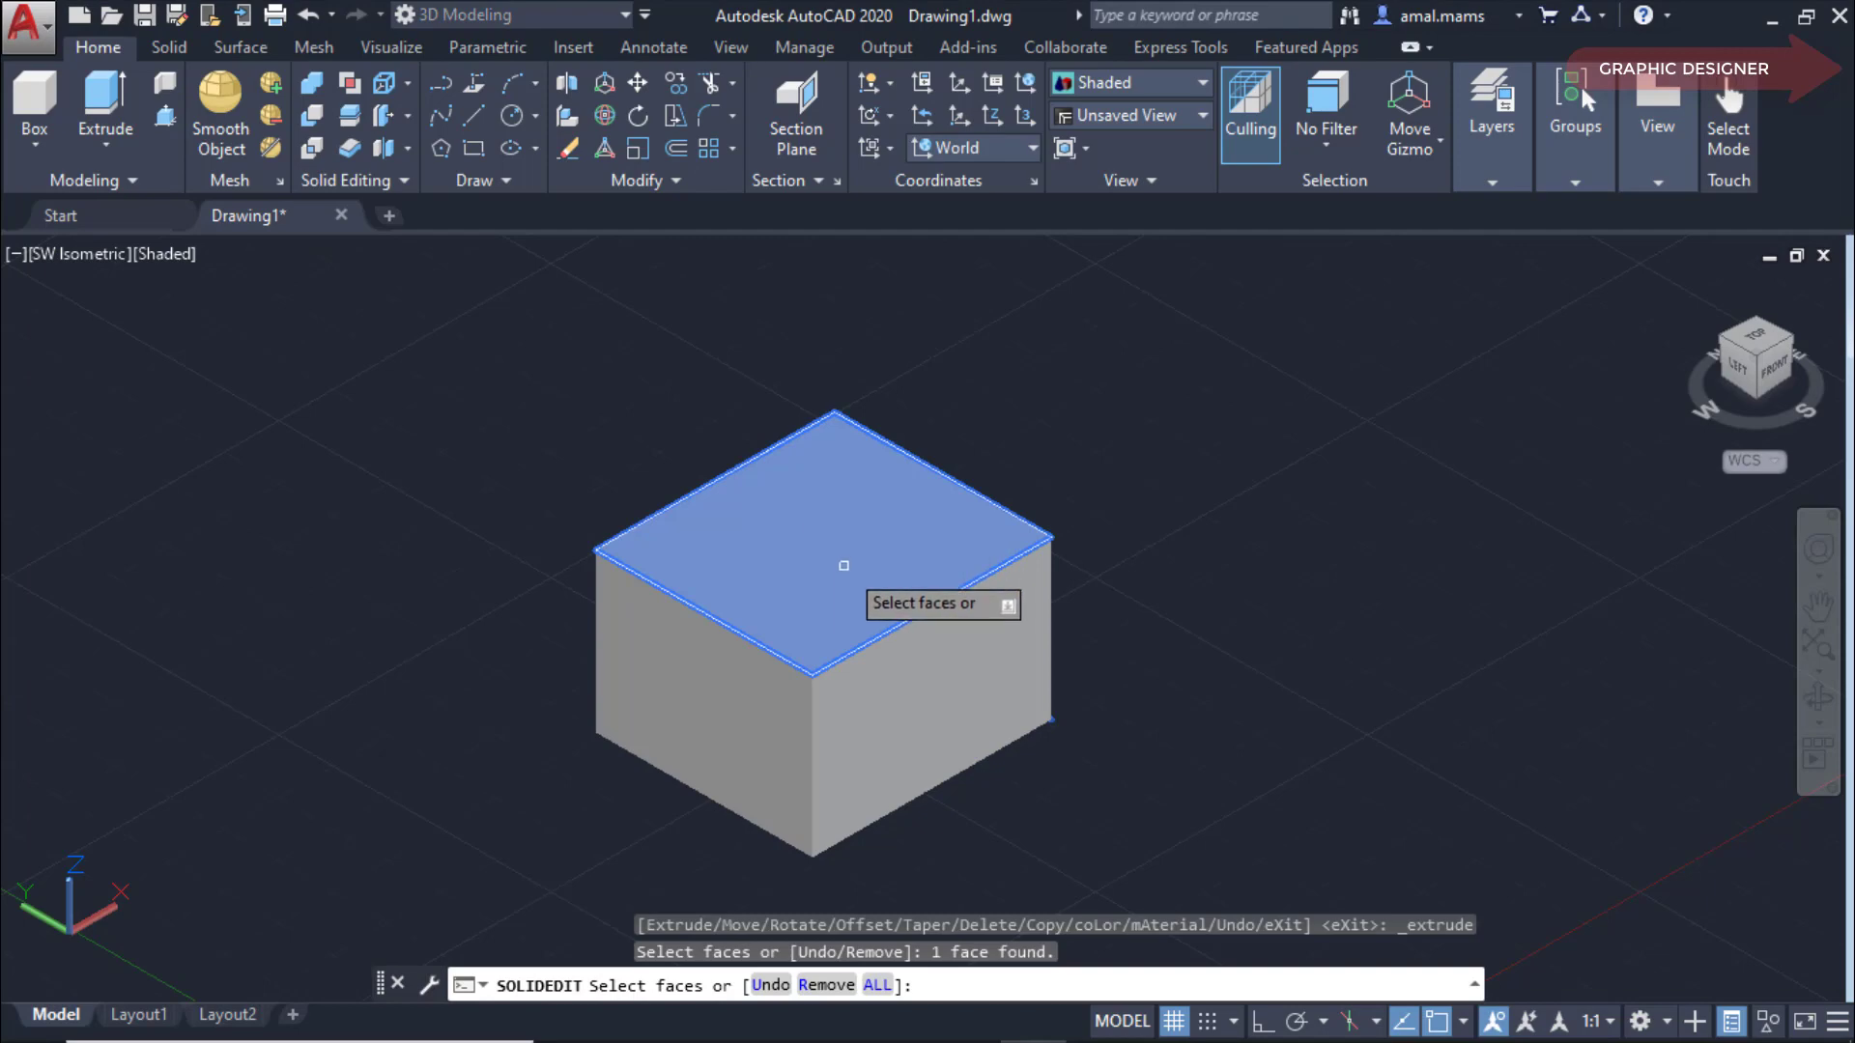
{"action": "right_click", "coordinate": [843, 565]}
{"action": "left_click", "coordinate": [903, 591]}
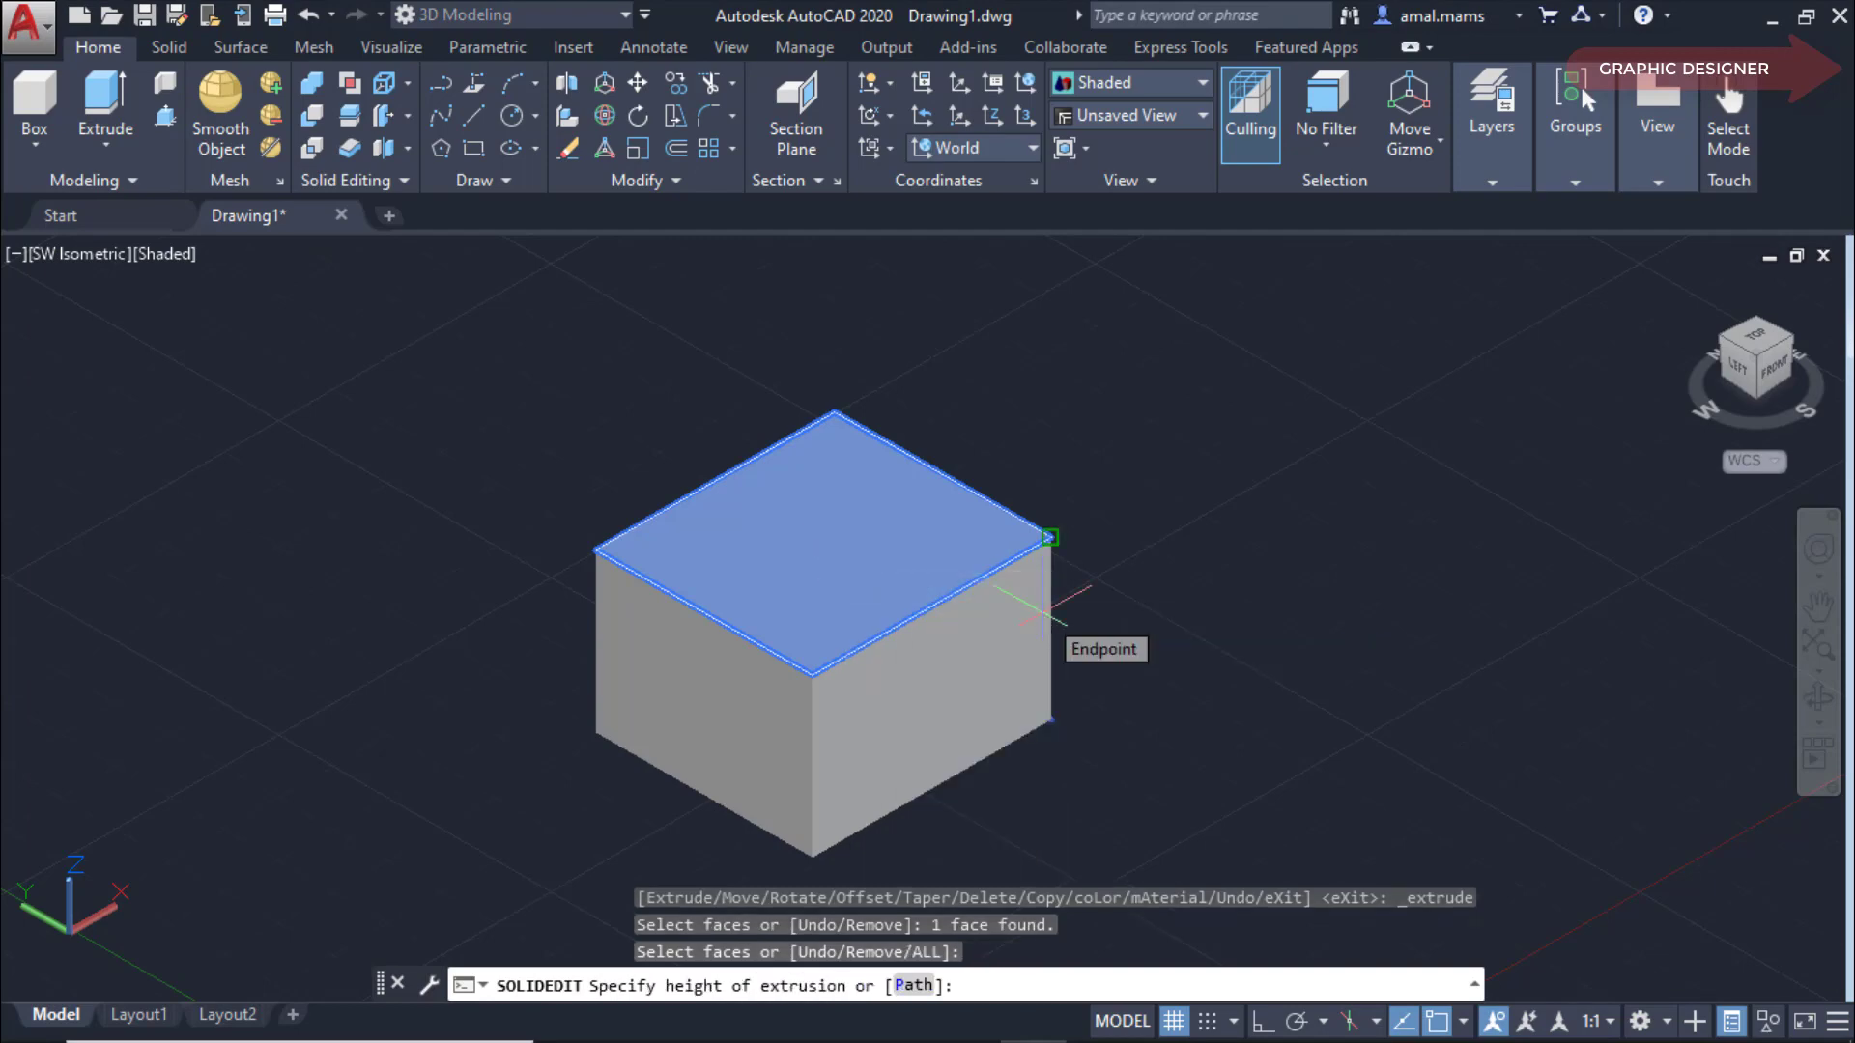
{"action": "type", "text": "10"}
{"action": "key", "text": "Return"}
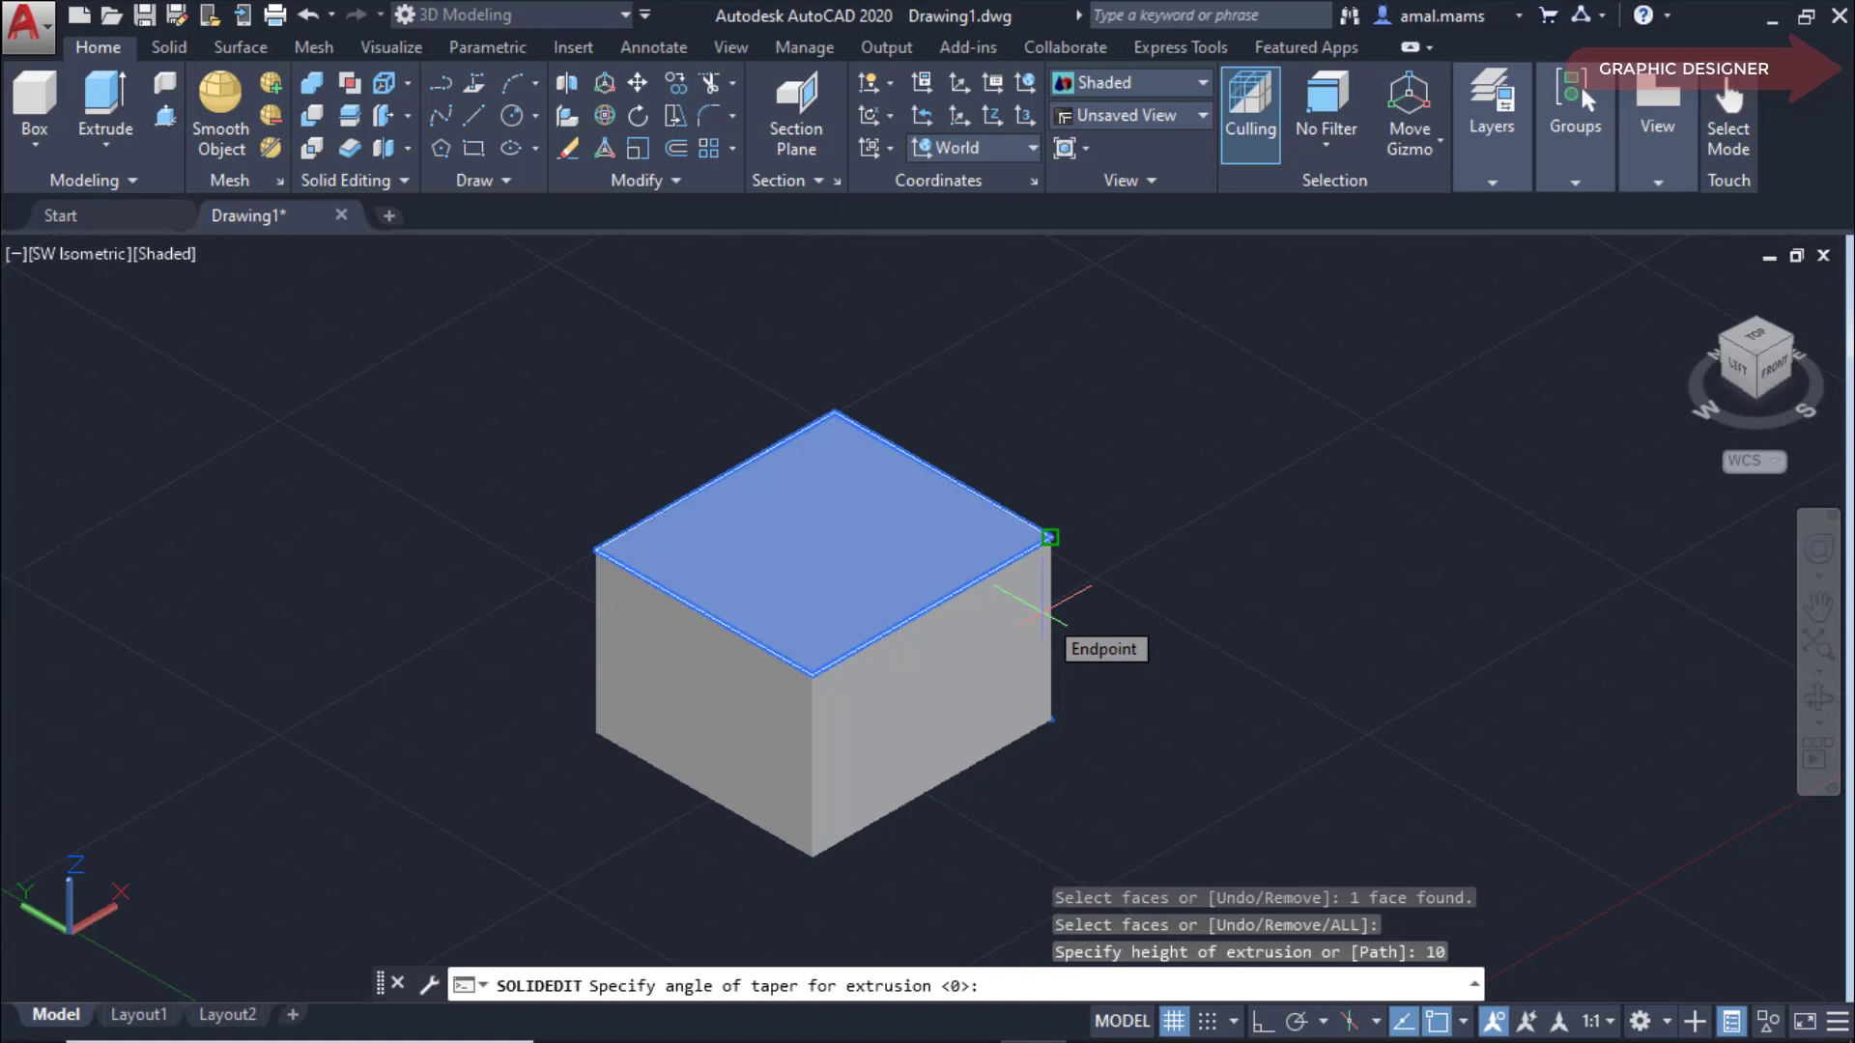
{"action": "type", "text": "3"}
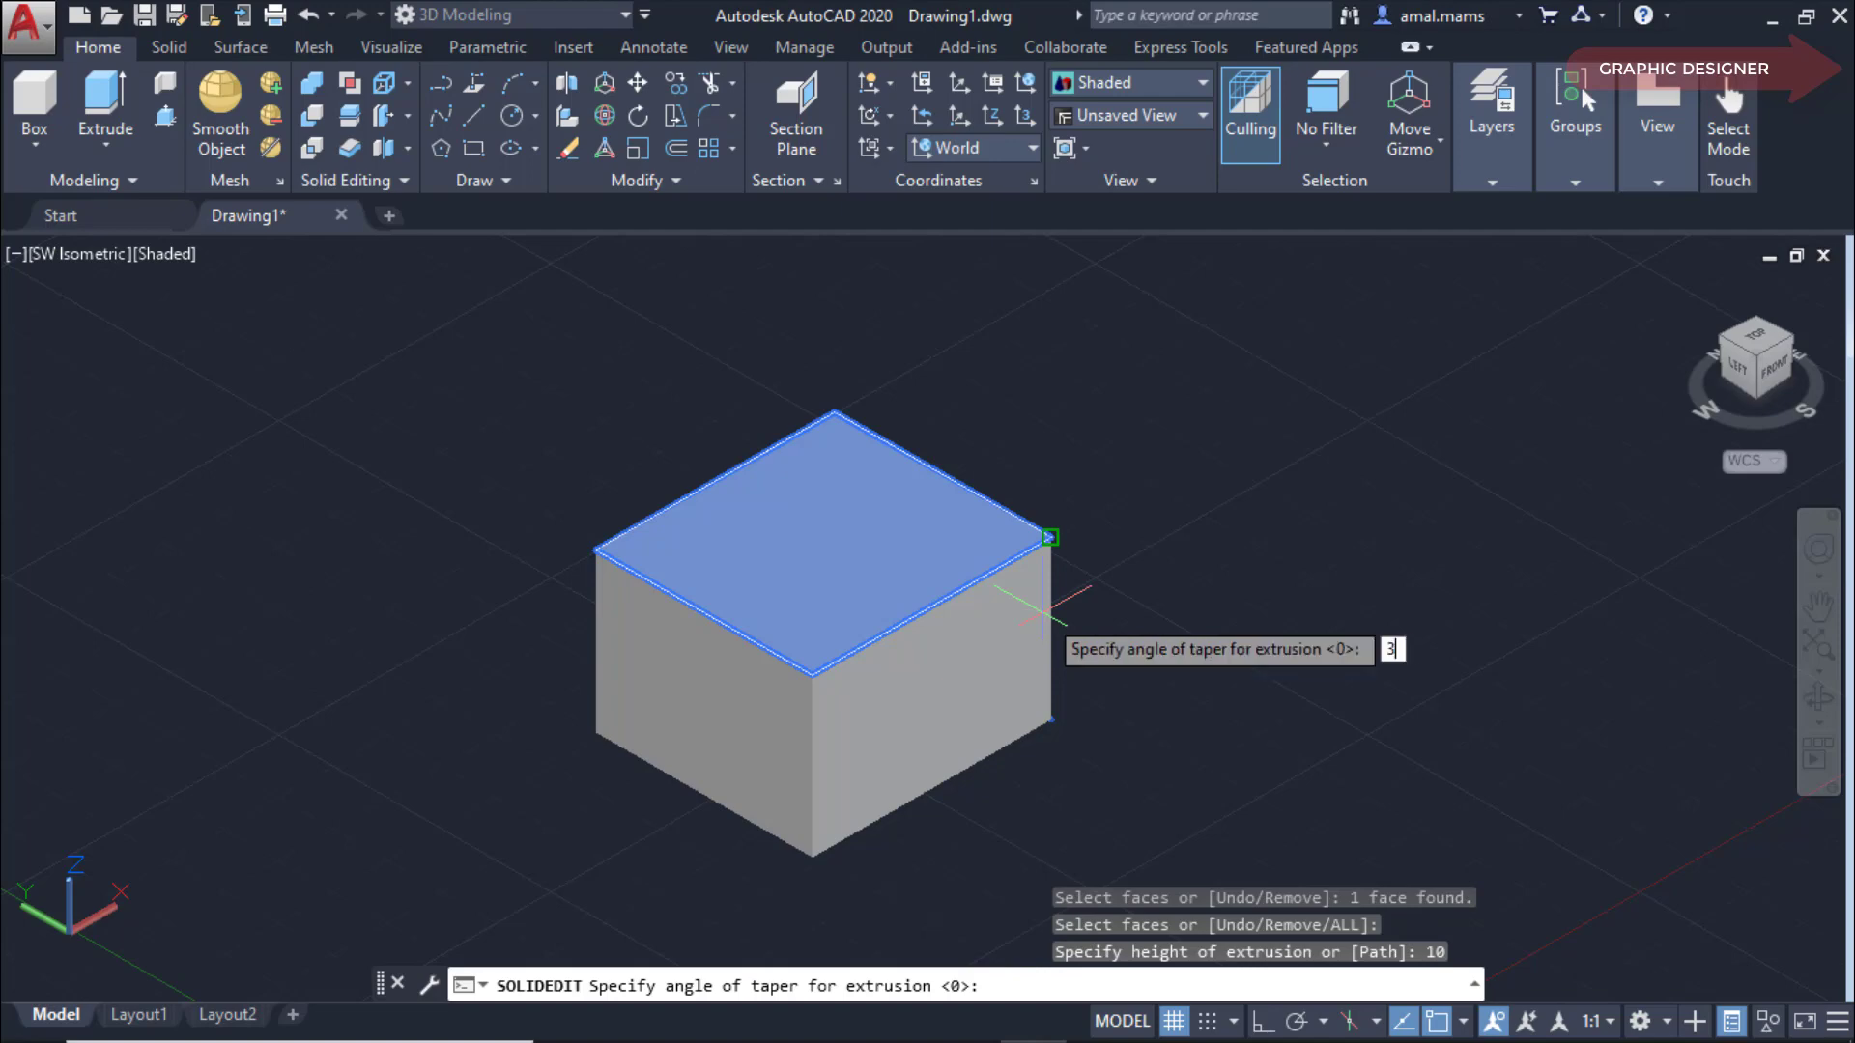
{"action": "type", "text": "0"}
{"action": "key", "text": "Return"}
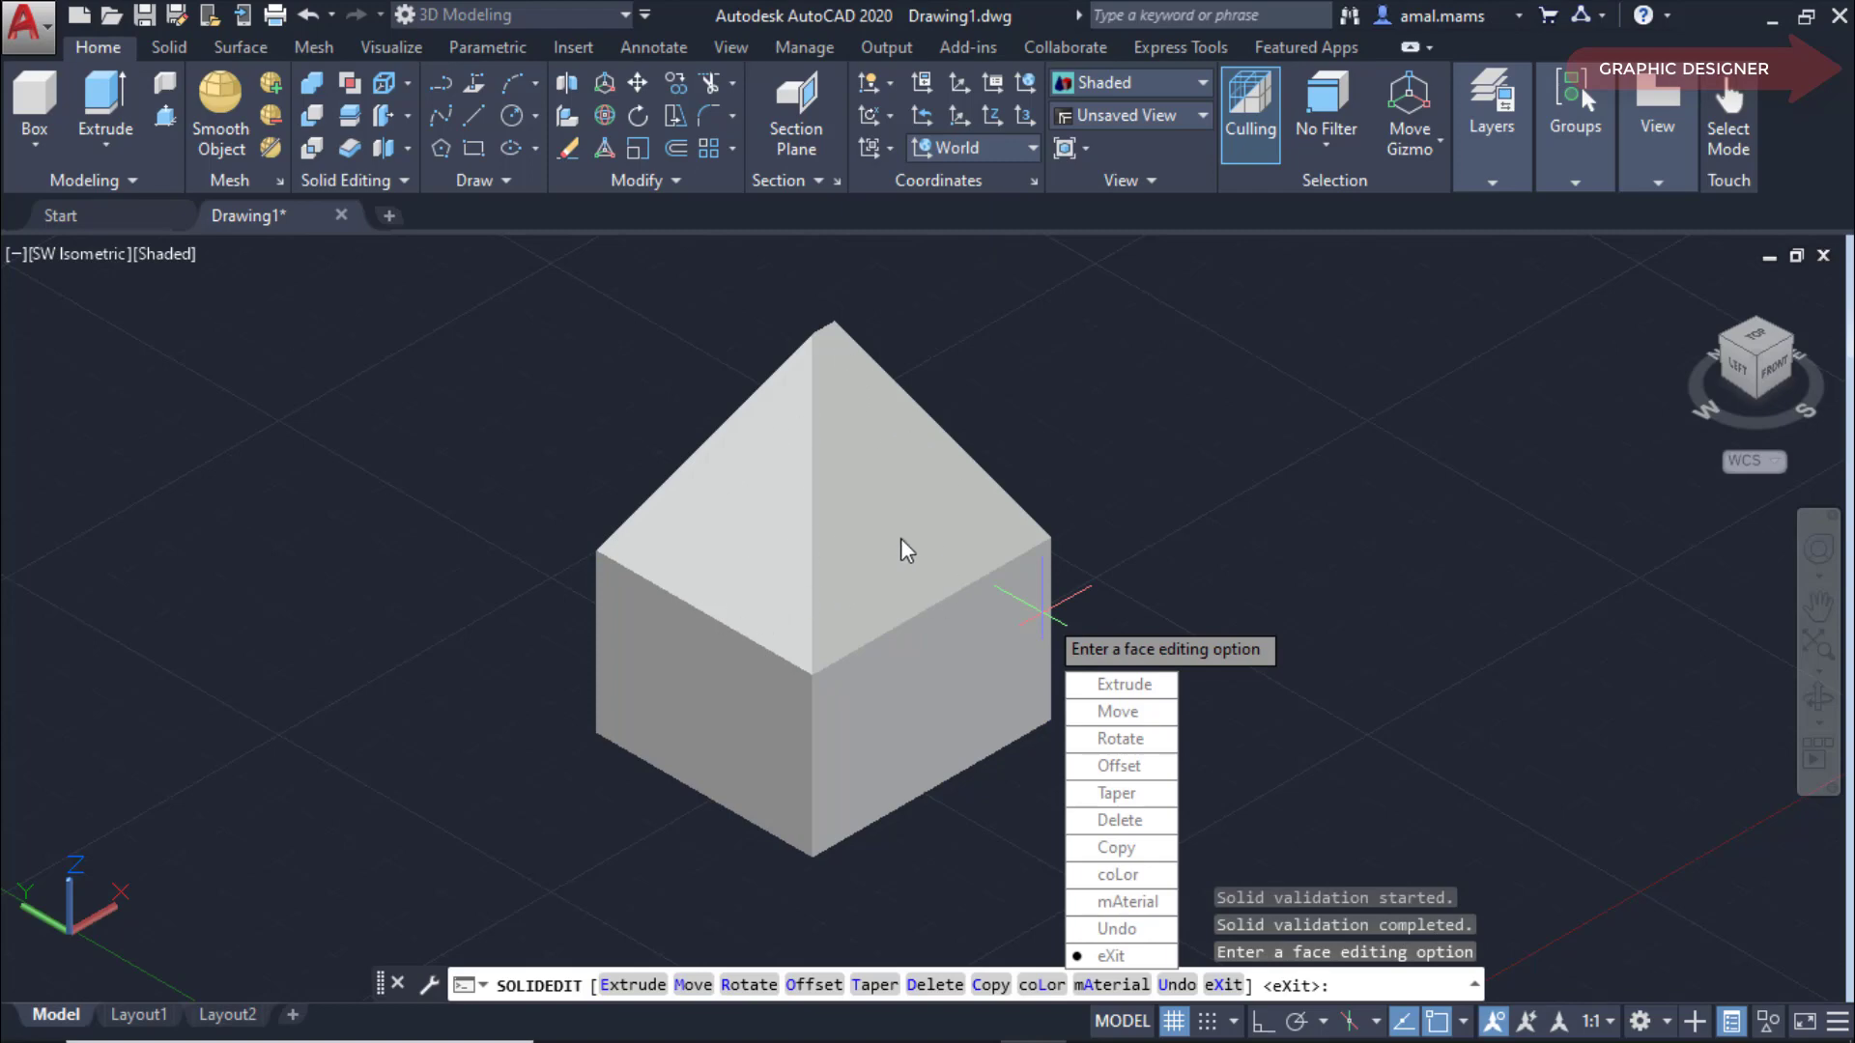
{"action": "left_click", "coordinate": [309, 16]}
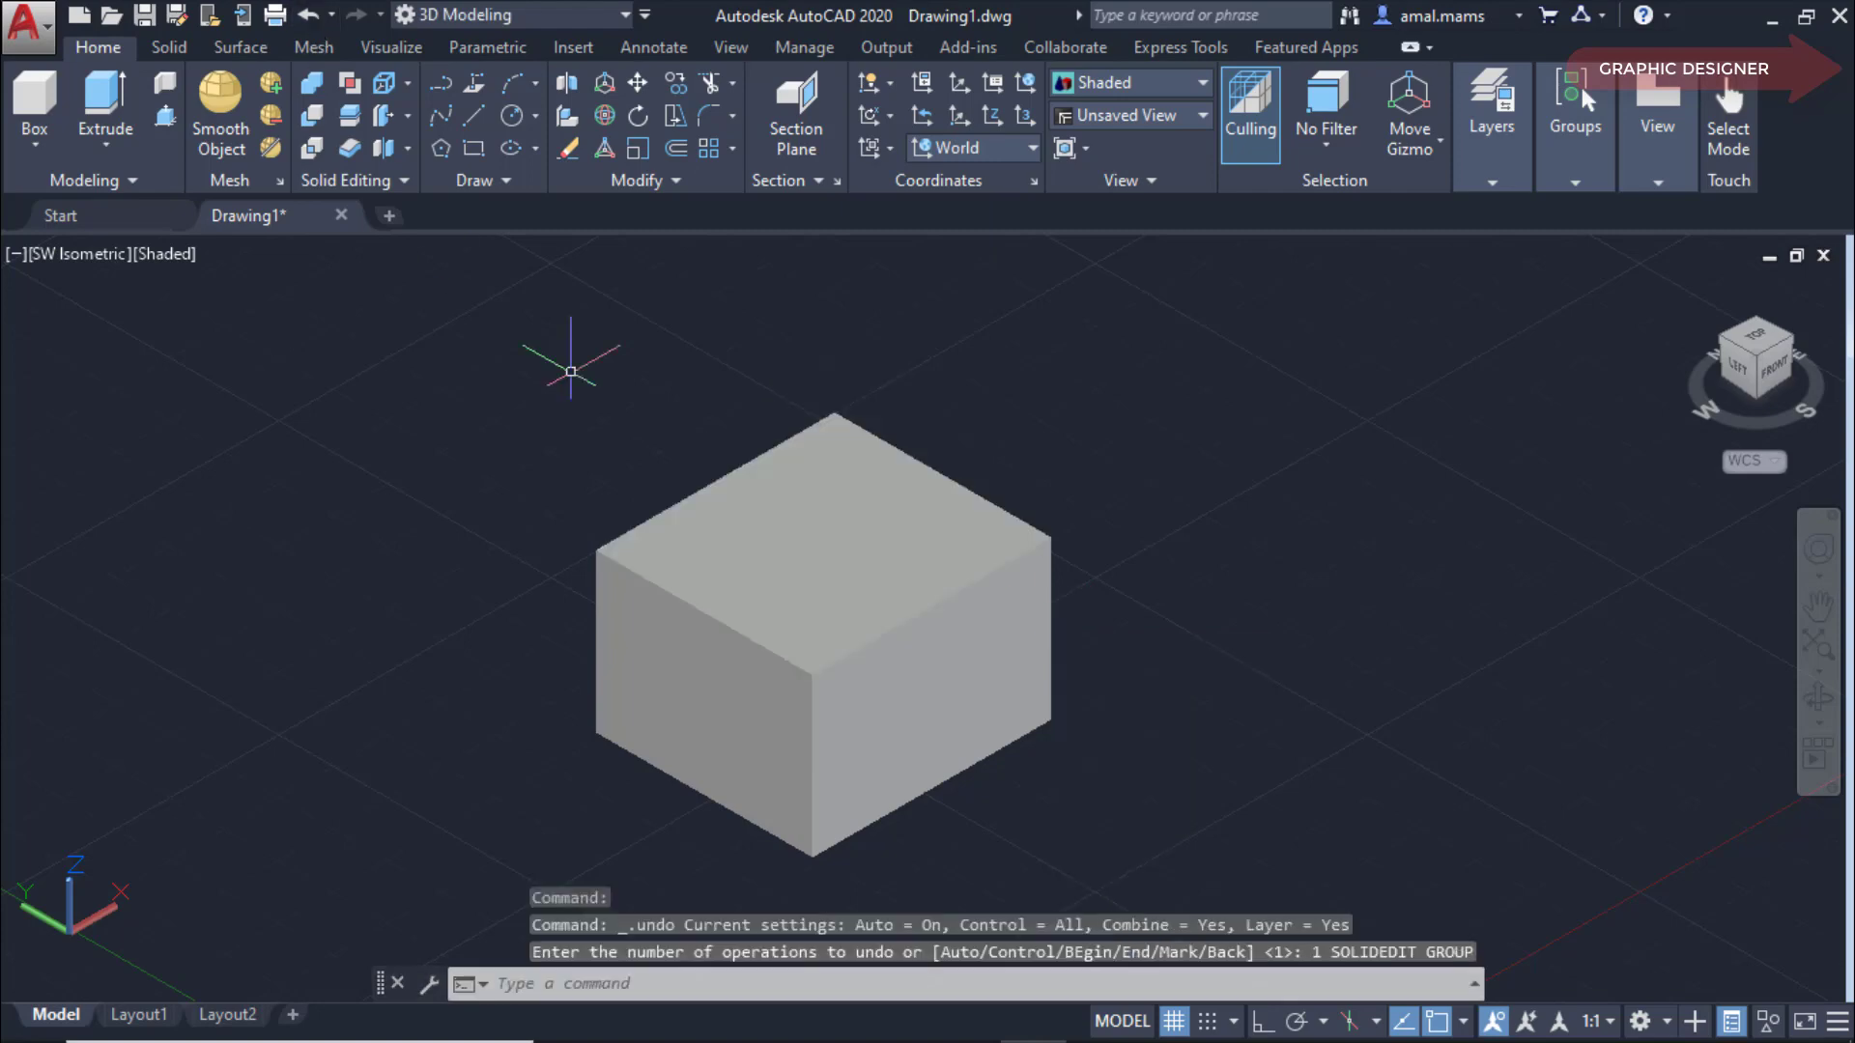
Extrude the top face by 10 with a 10° taper, then undo it.
{"action": "left_click", "coordinate": [810, 572]}
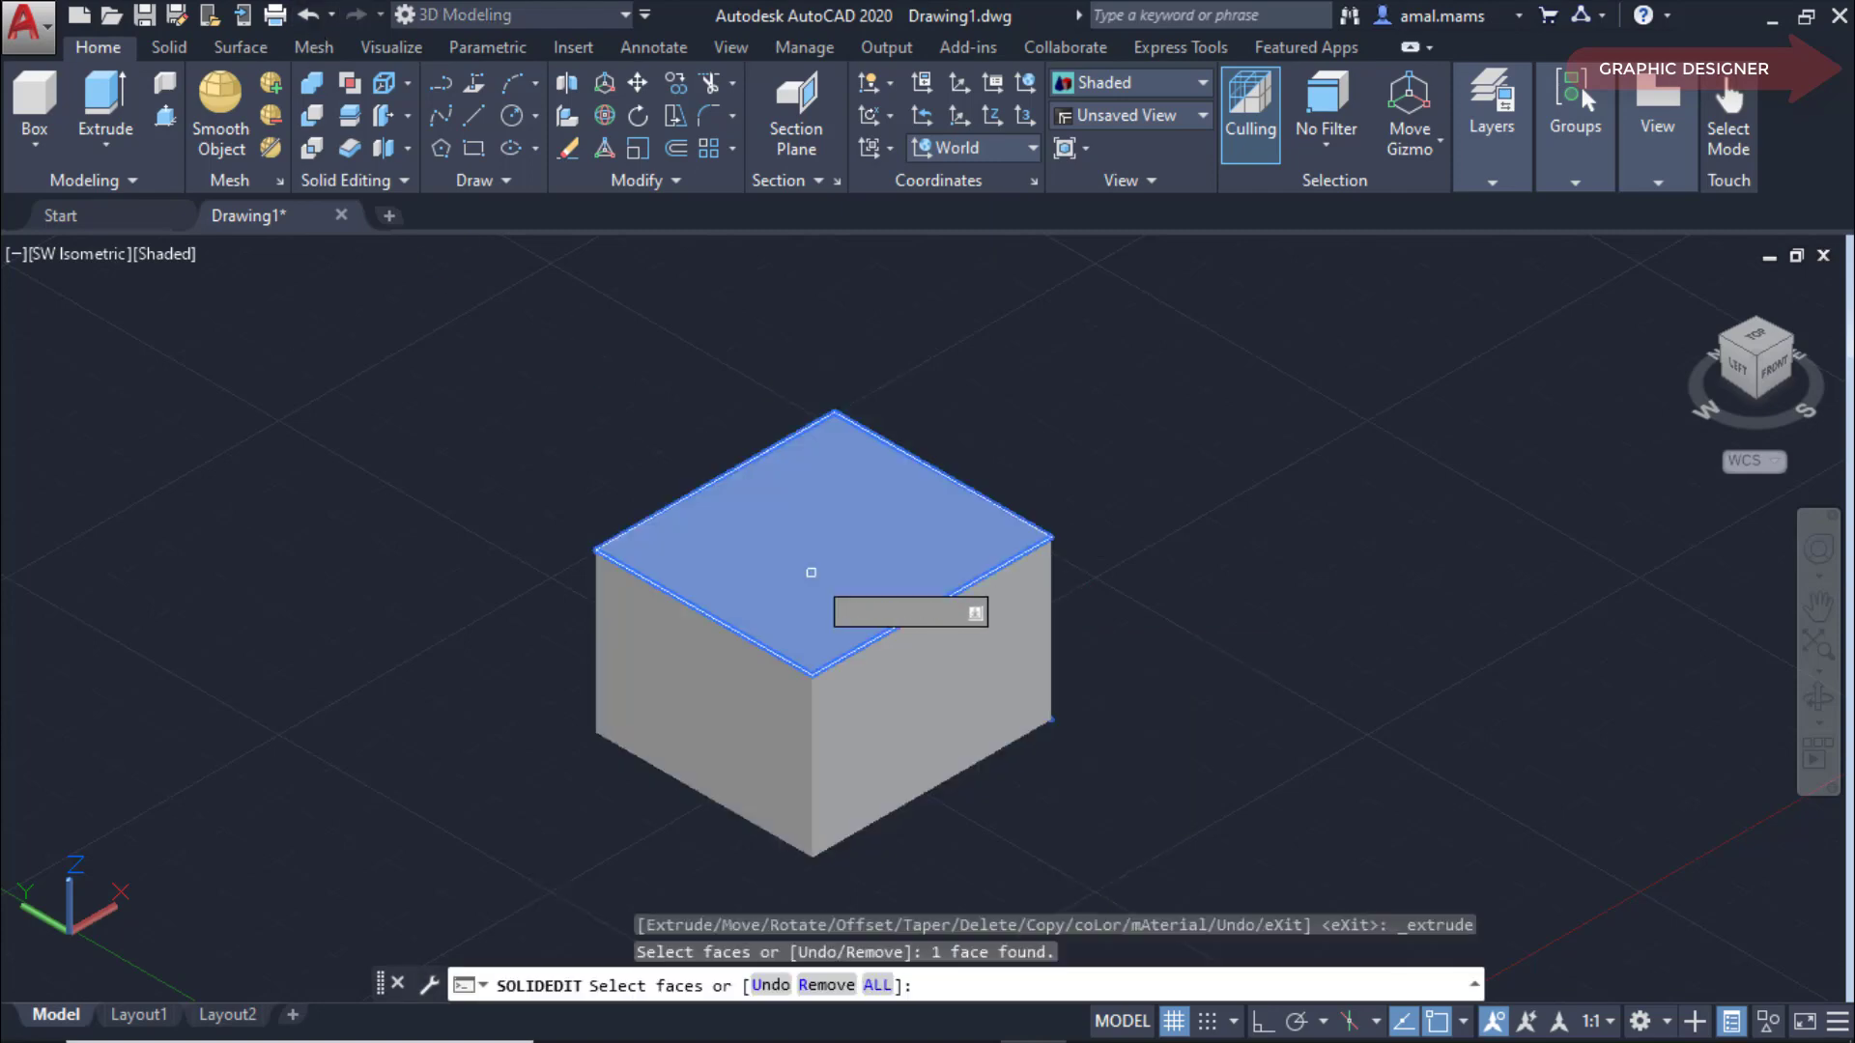
{"action": "right_click", "coordinate": [812, 575]}
{"action": "left_click", "coordinate": [875, 594]}
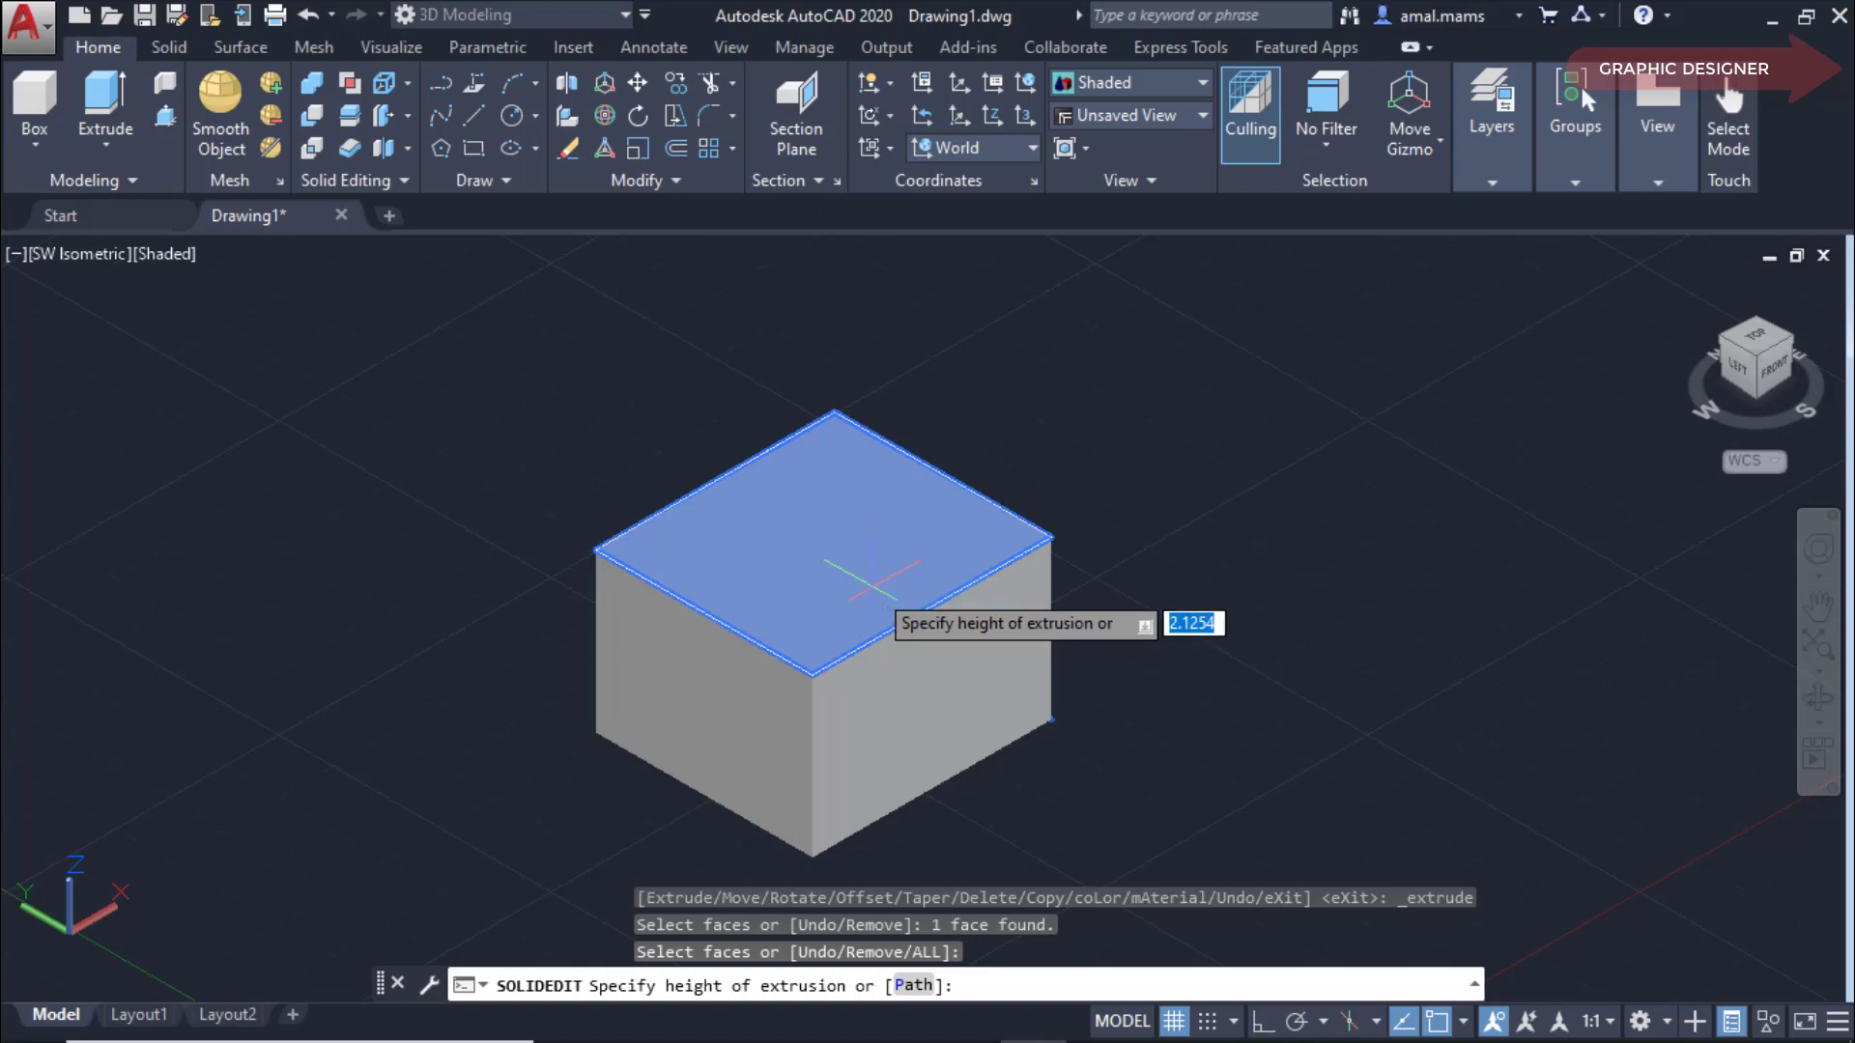
{"action": "type", "text": "1"}
{"action": "type", "text": "0"}
{"action": "key", "text": "Return"}
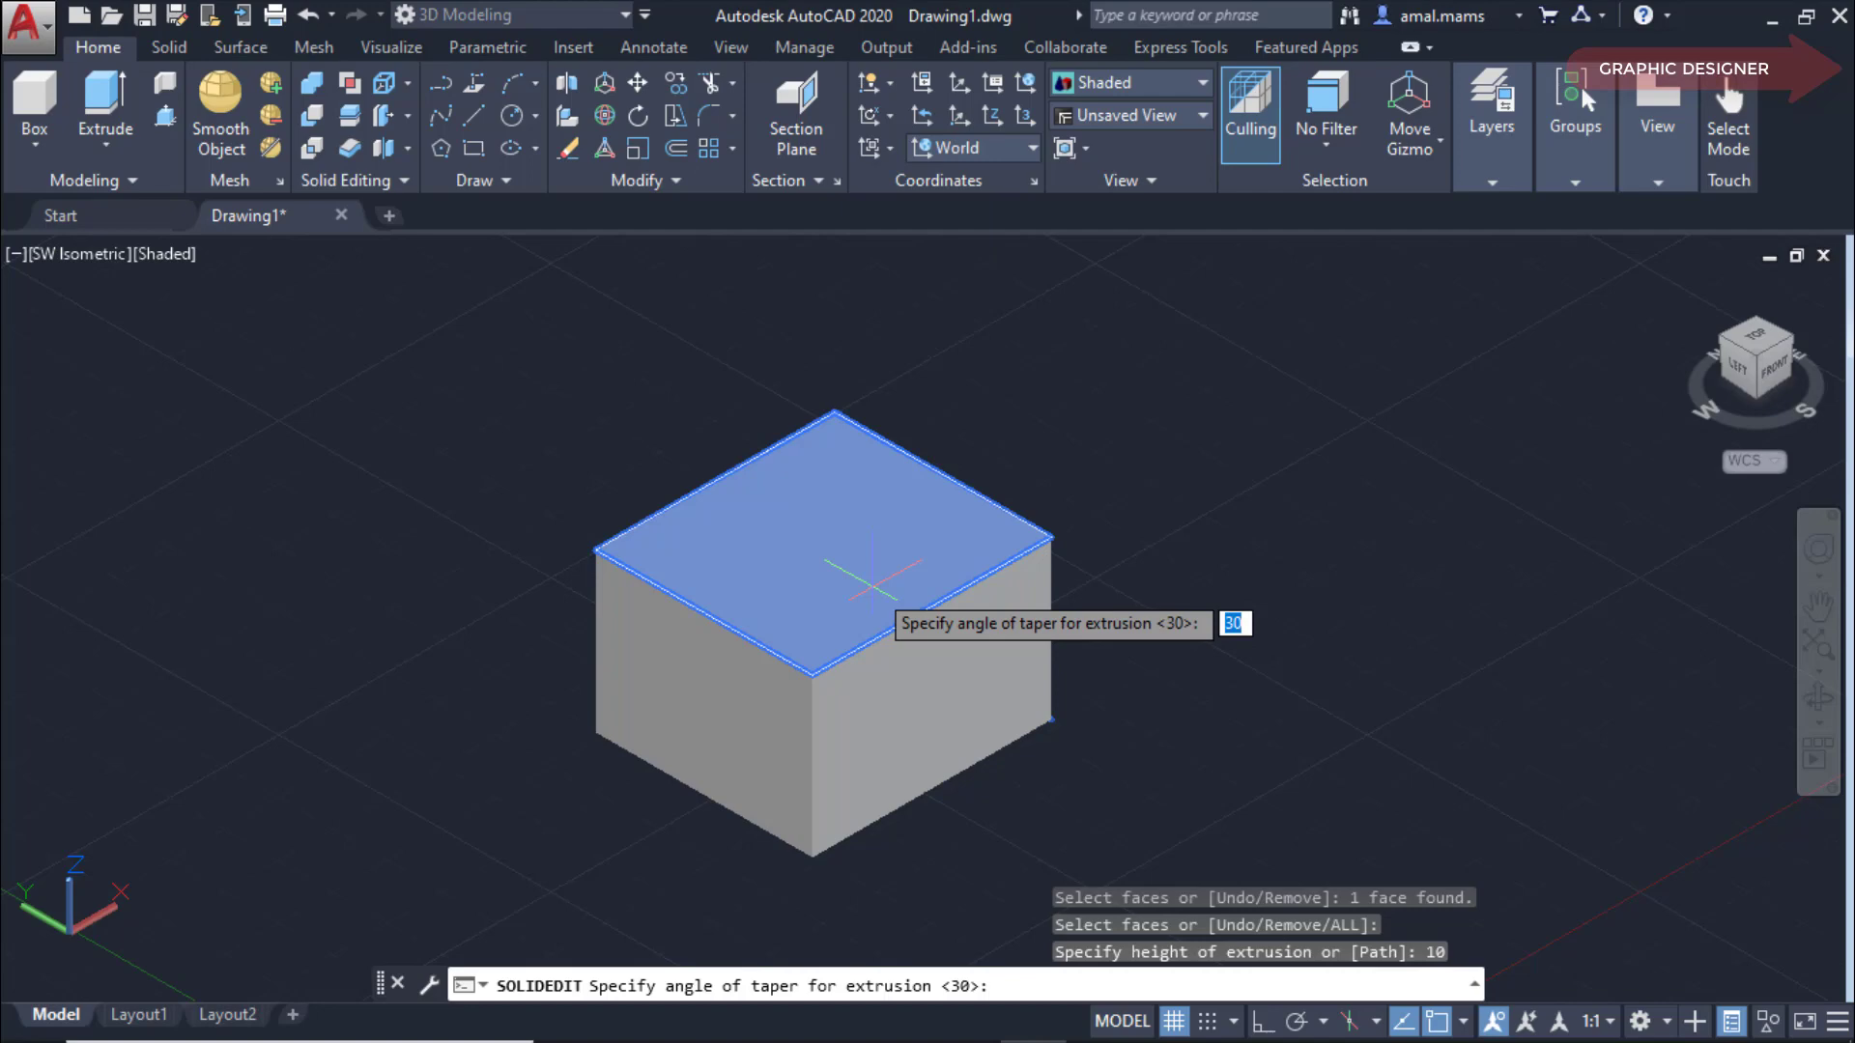
{"action": "type", "text": "10"}
{"action": "key", "text": "Return"}
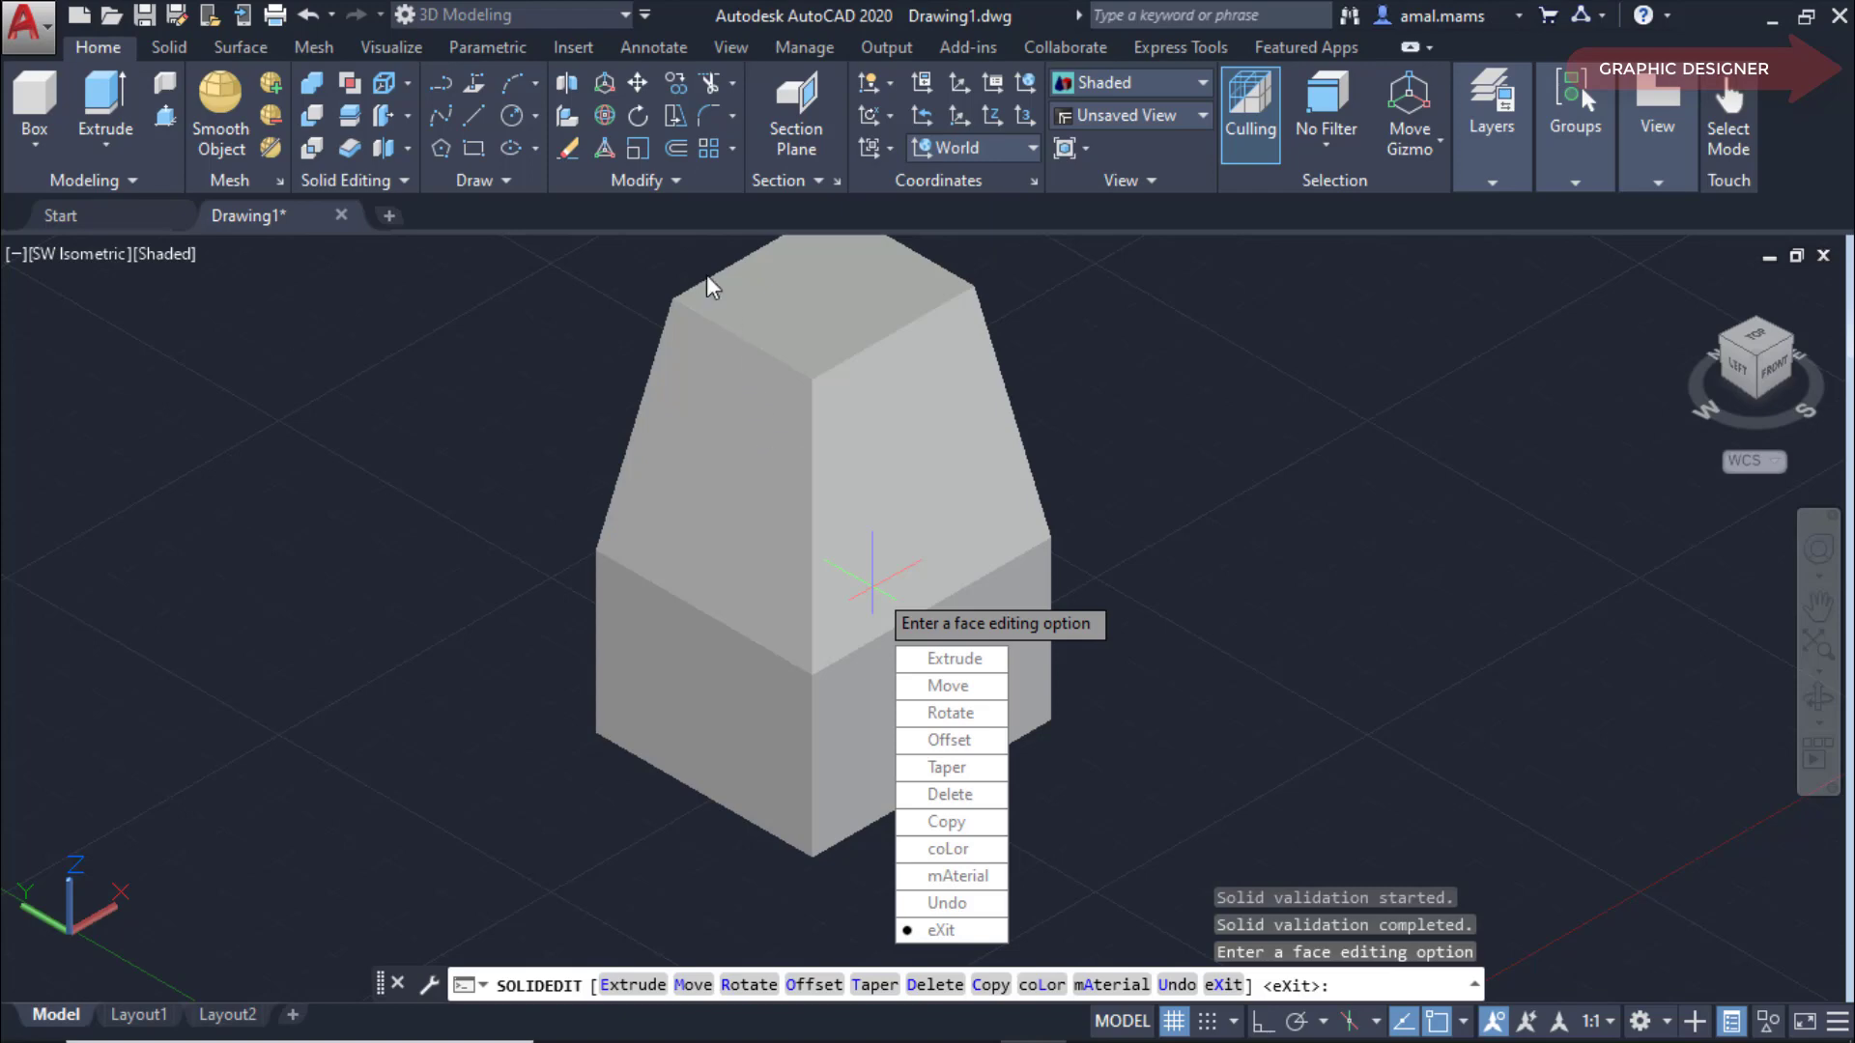
{"action": "left_click", "coordinate": [311, 14]}
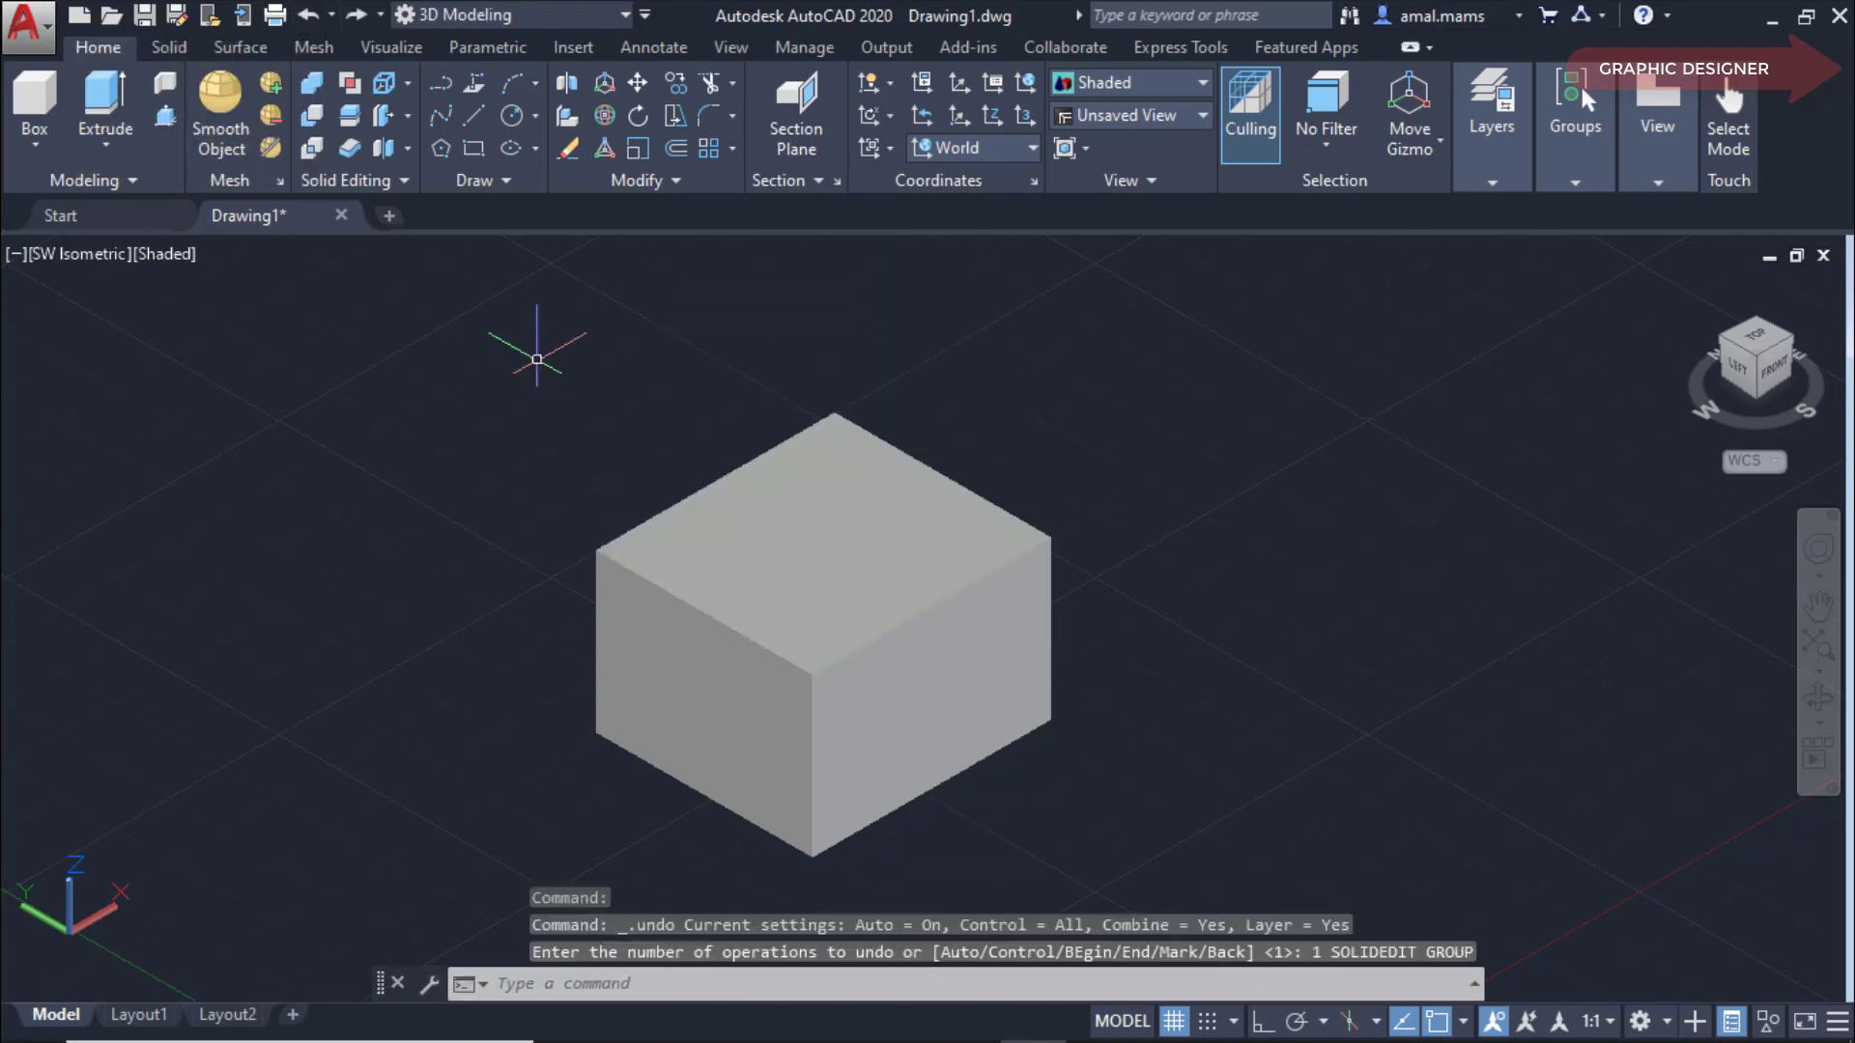
Taper the top face 10° about its back corner axis, inspect it, then undo.
{"action": "left_click", "coordinate": [407, 116]}
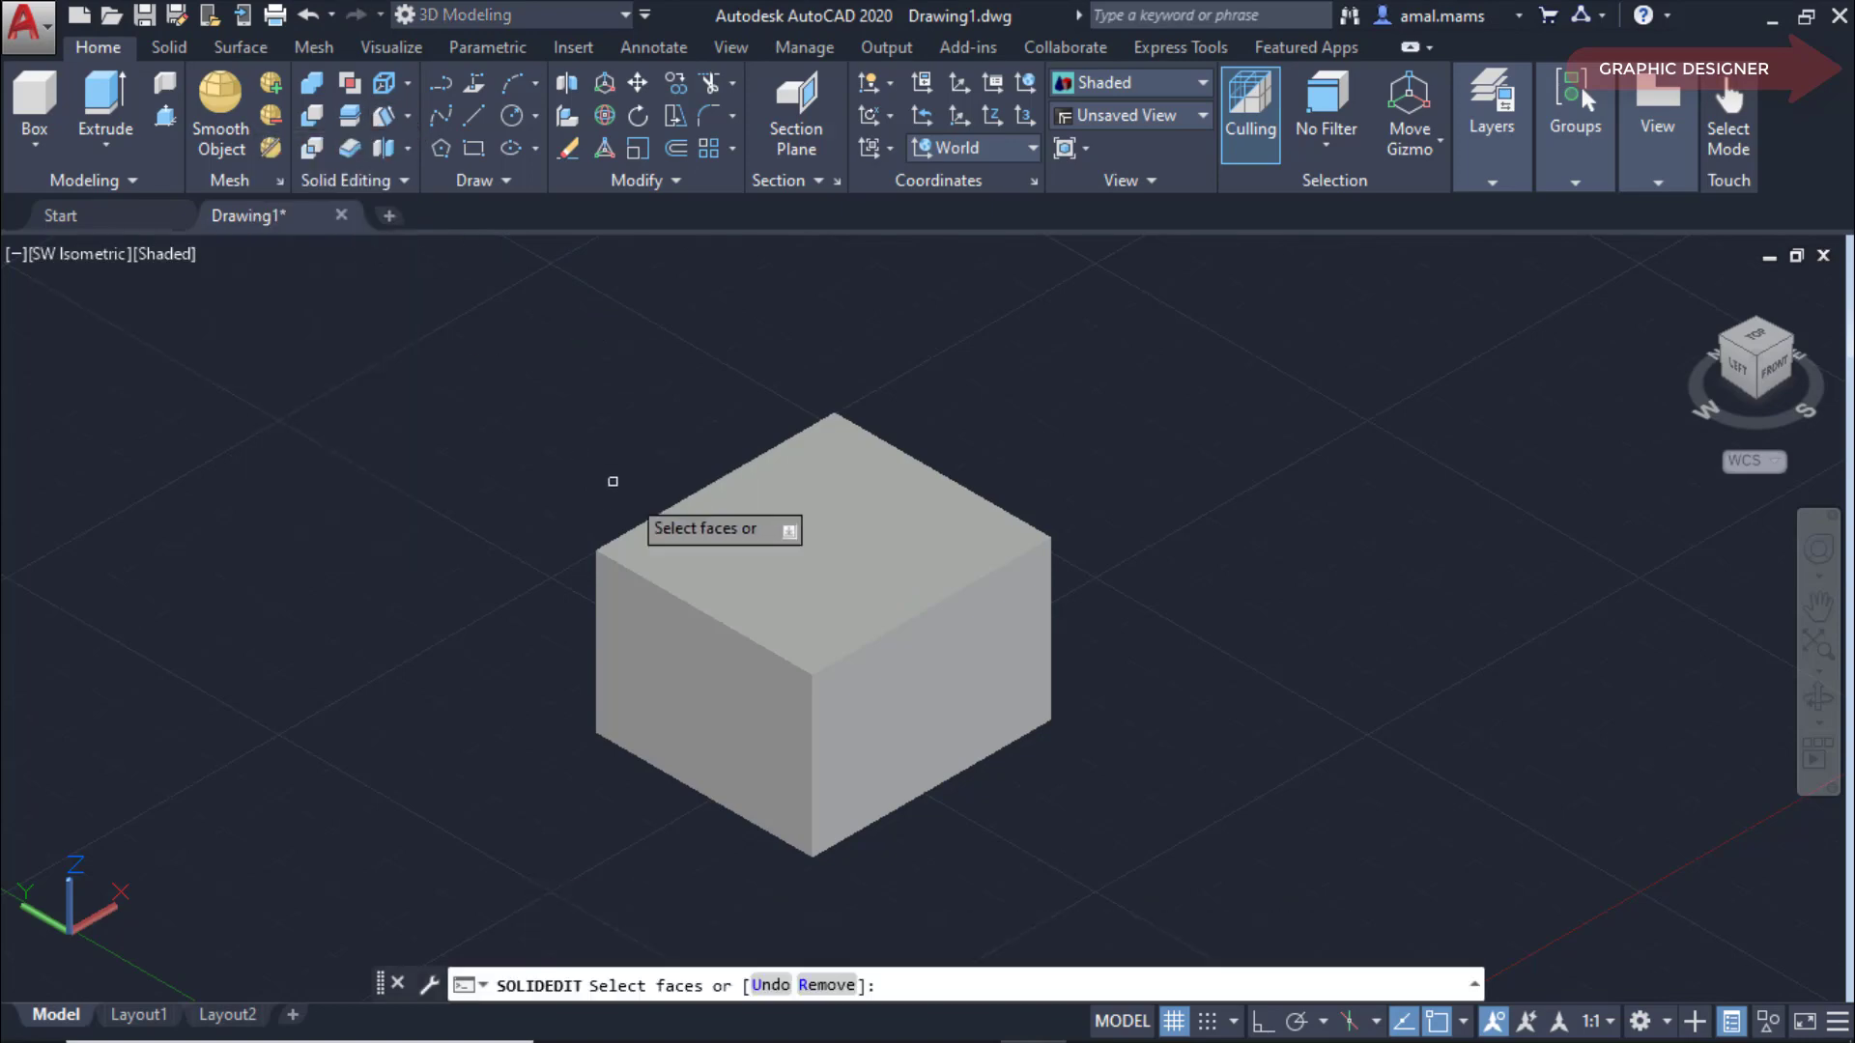
{"action": "left_click", "coordinate": [783, 571]}
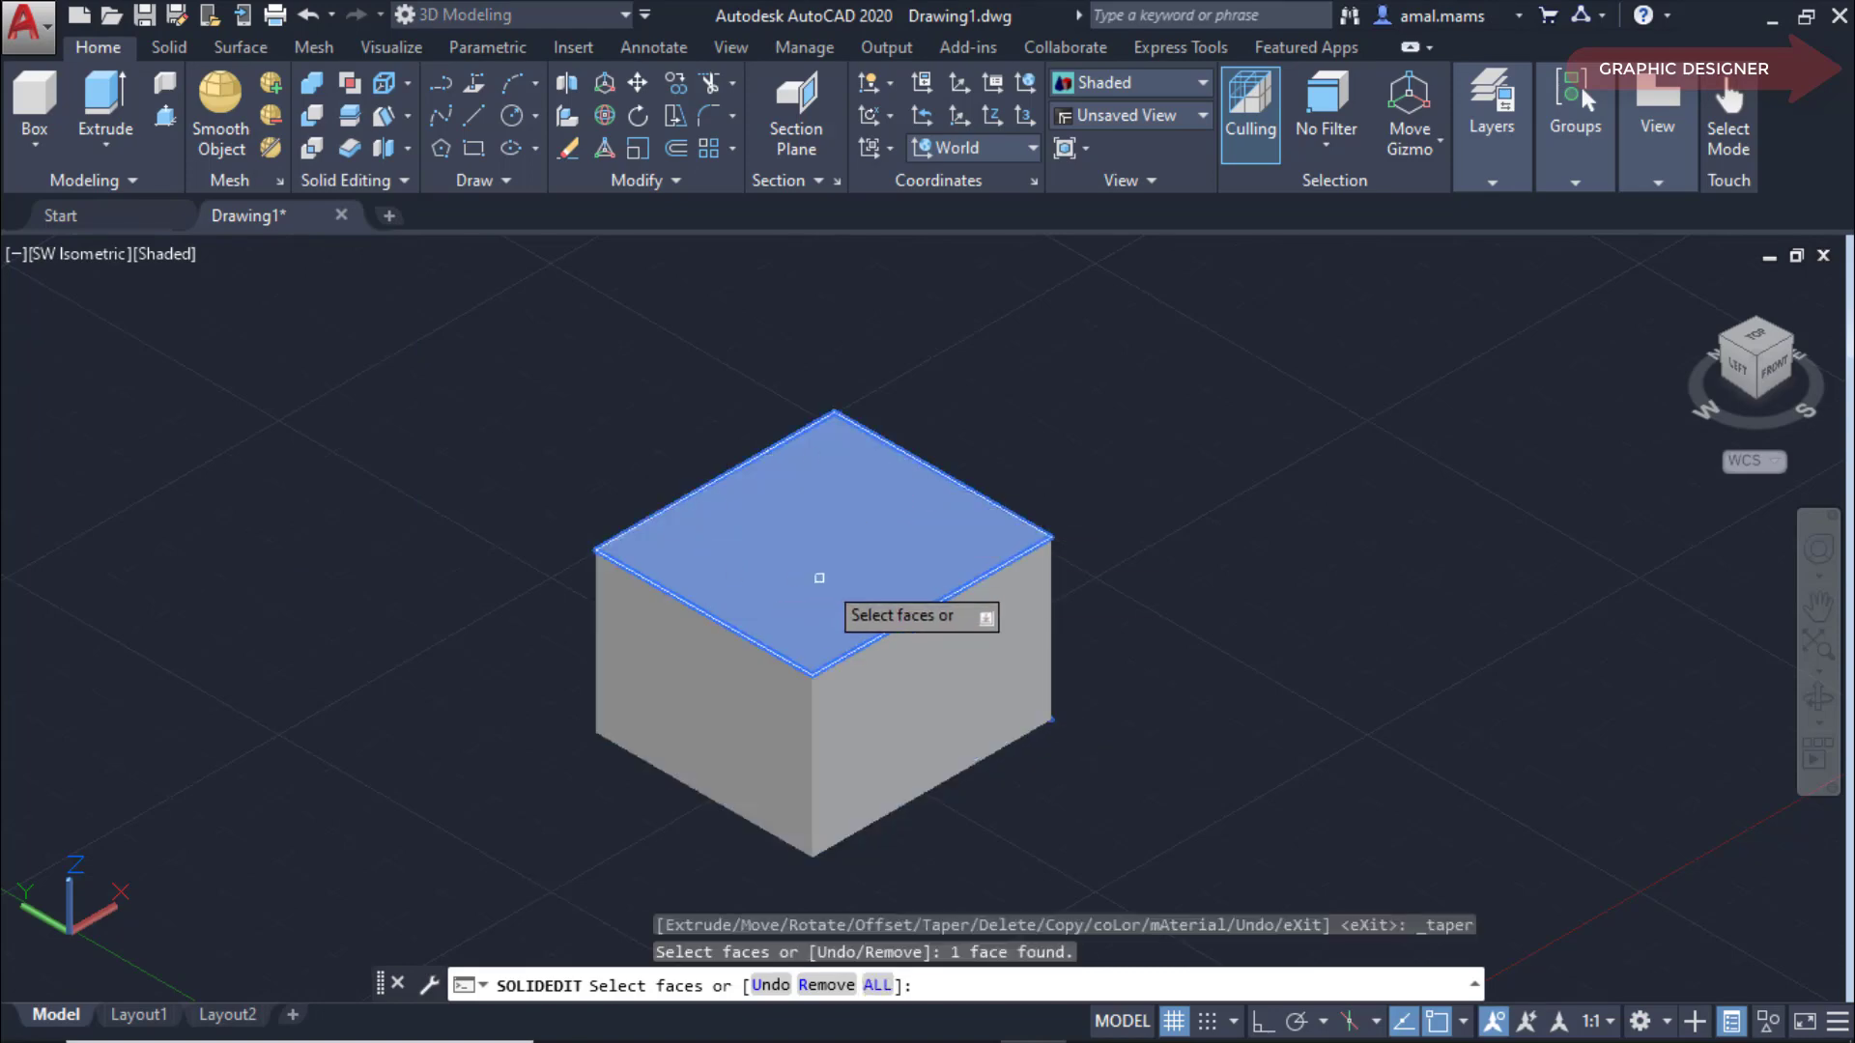
{"action": "right_click", "coordinate": [1130, 662]}
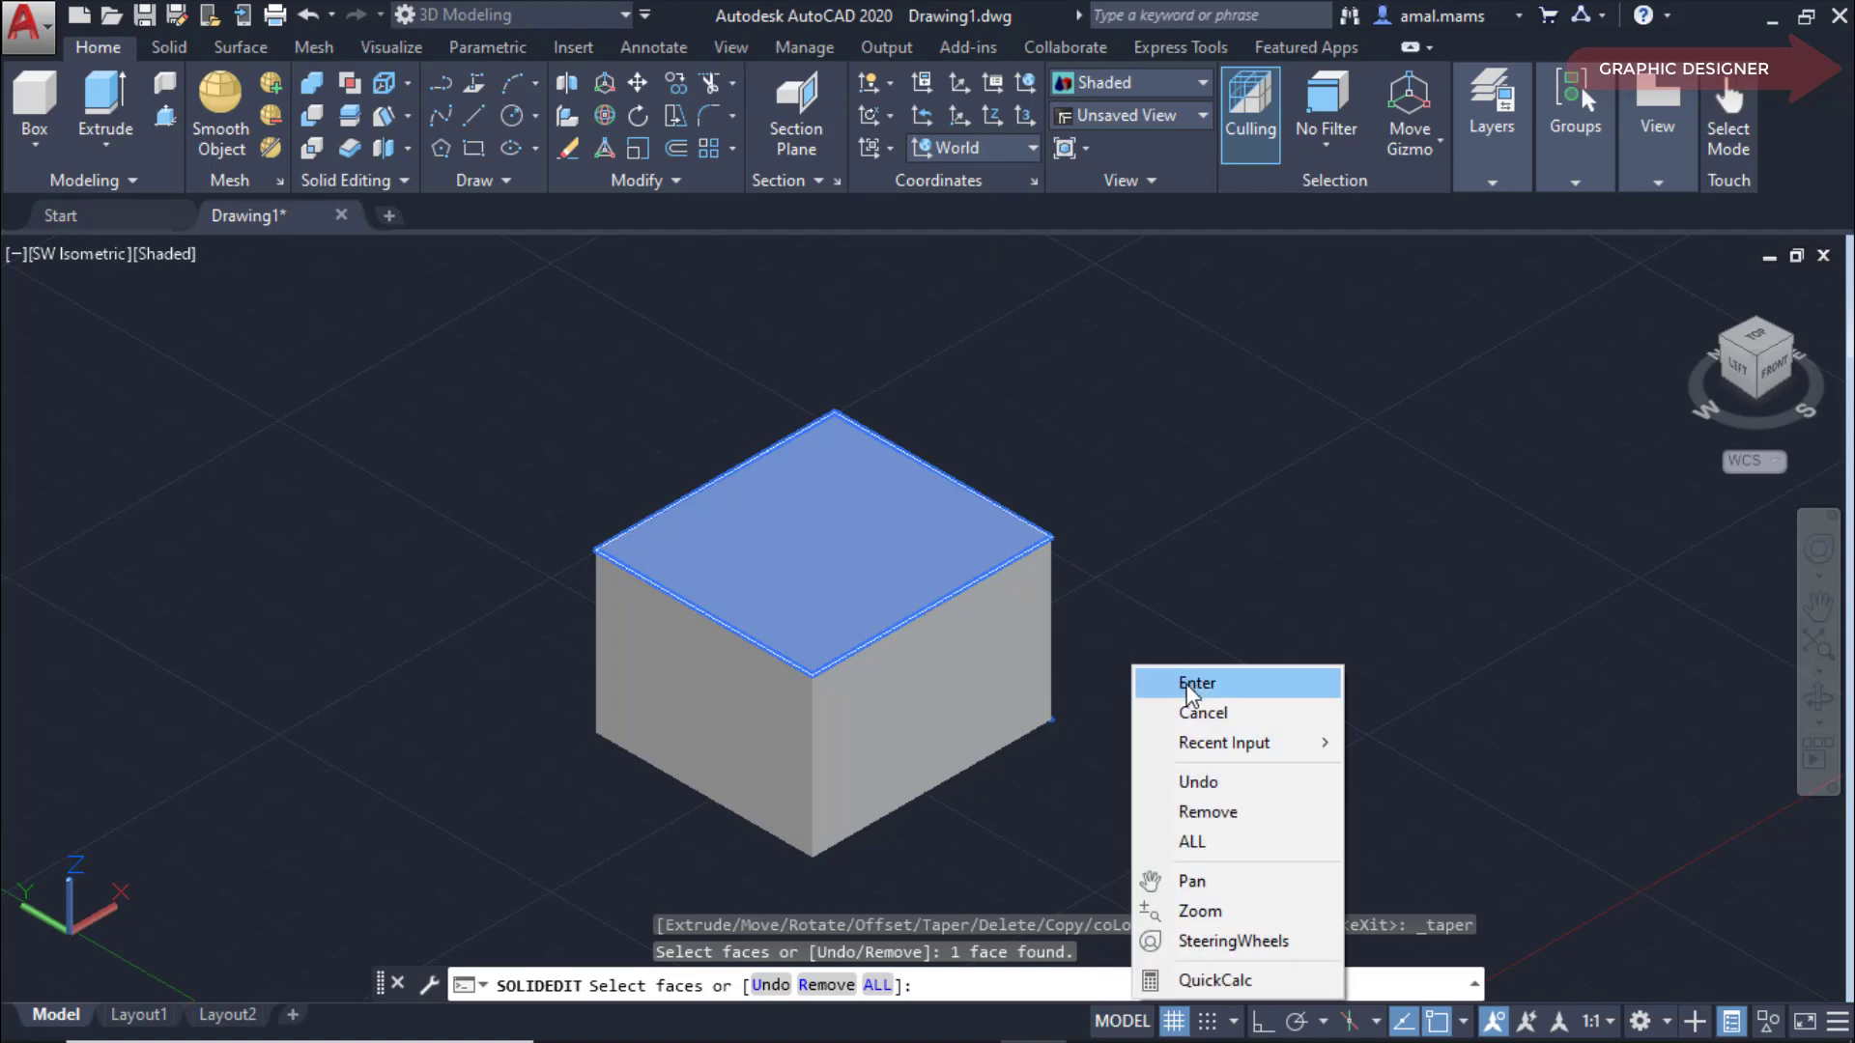
{"action": "left_click", "coordinate": [1174, 568]}
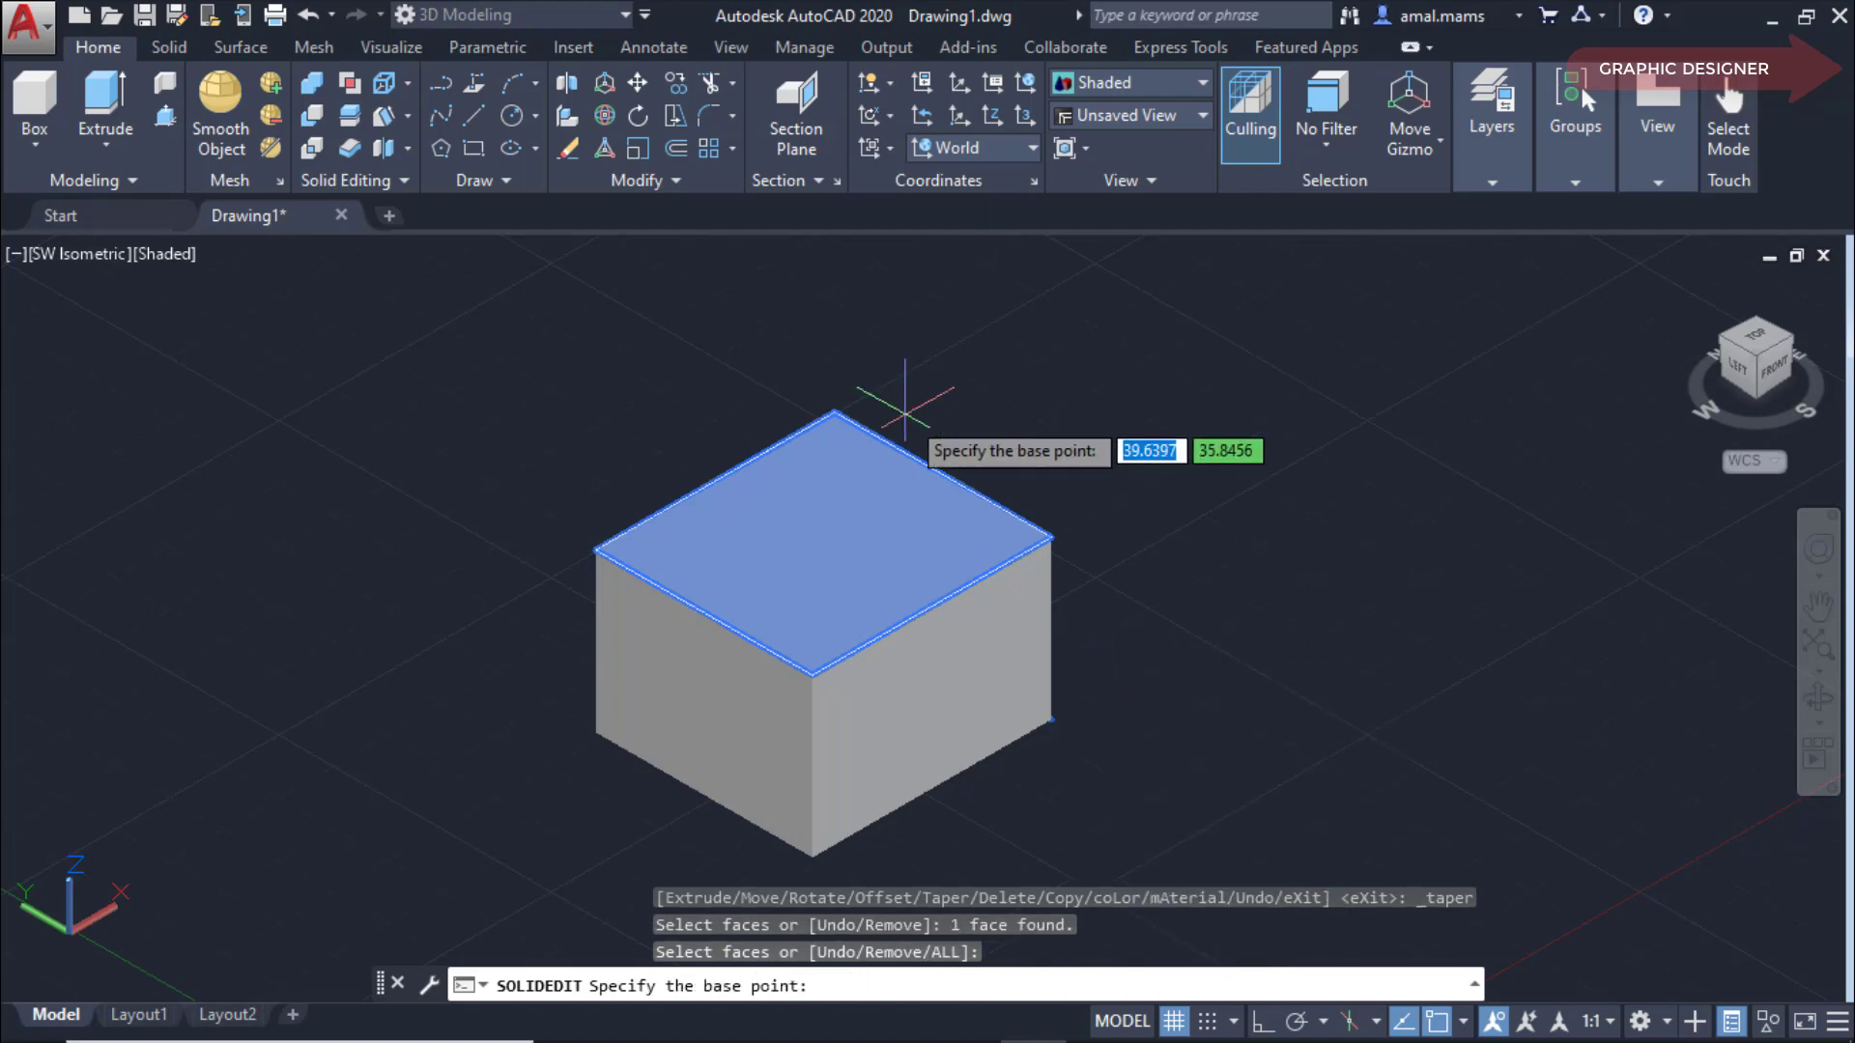
{"action": "left_click", "coordinate": [596, 550]}
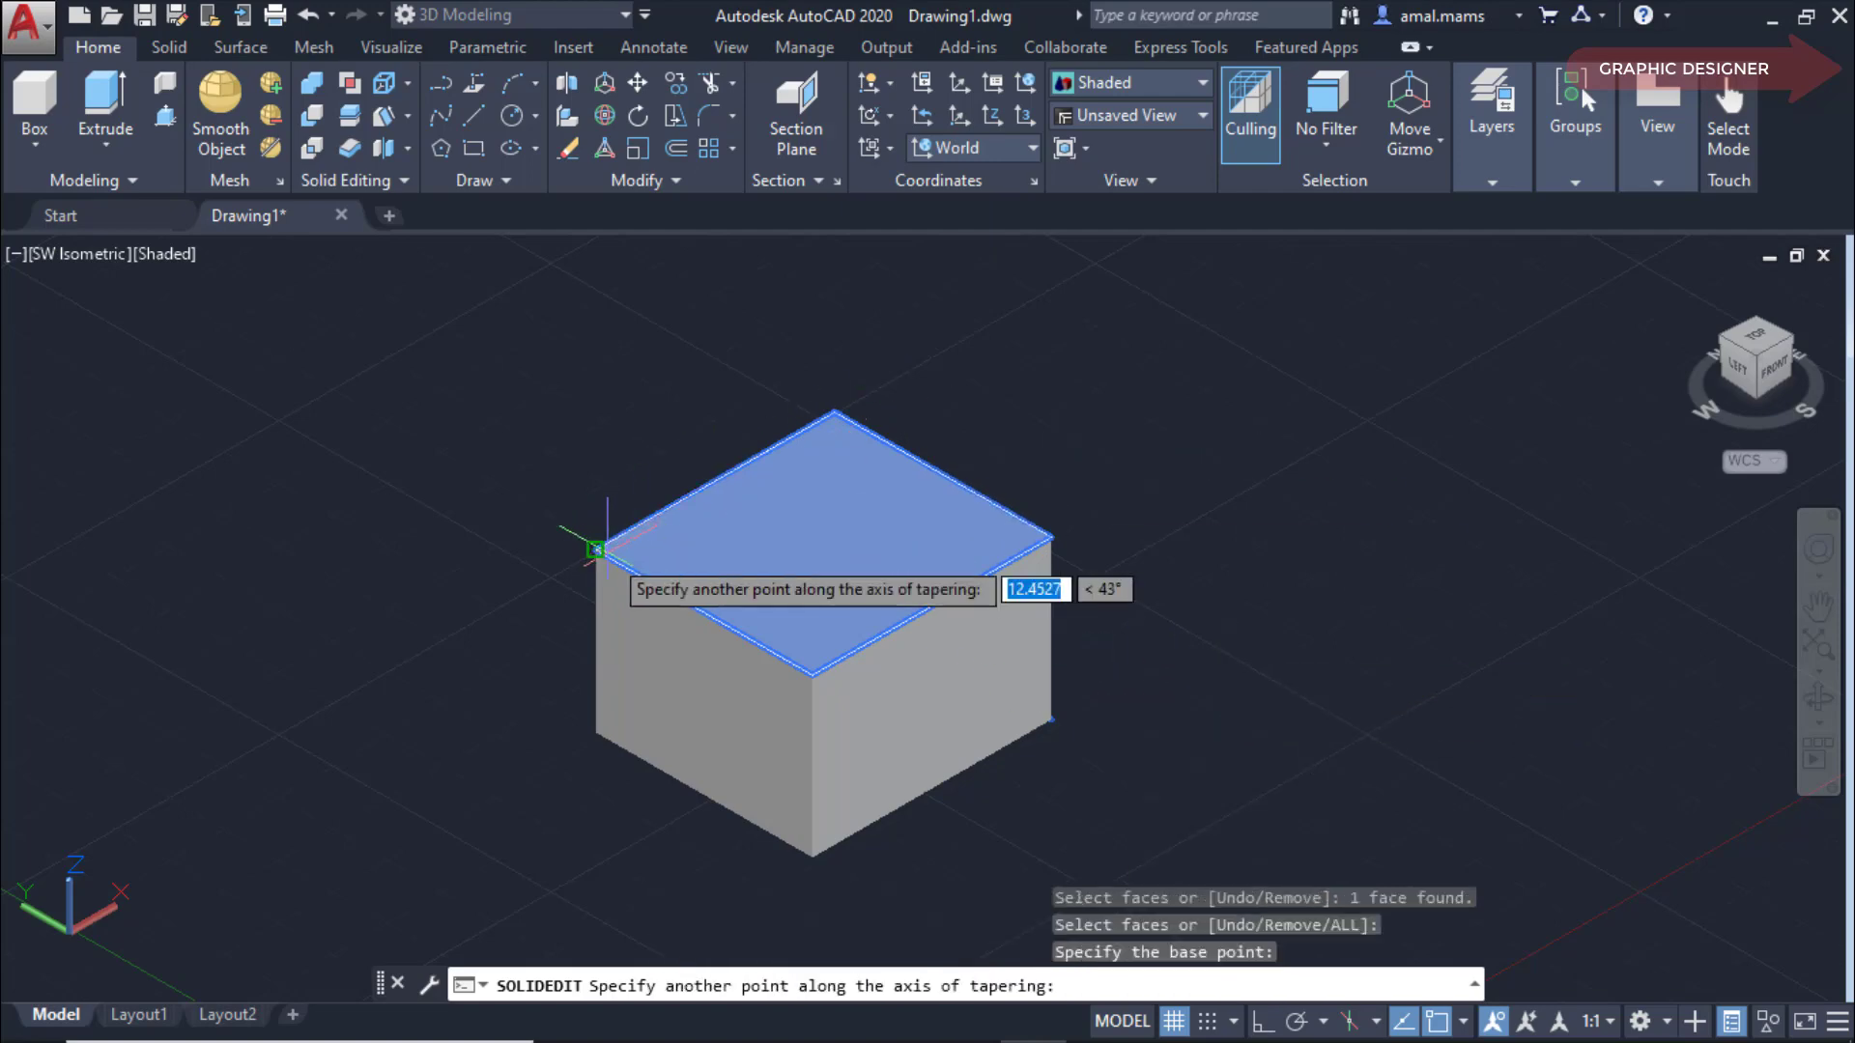
{"action": "left_click", "coordinate": [831, 414]}
{"action": "type", "text": "10"}
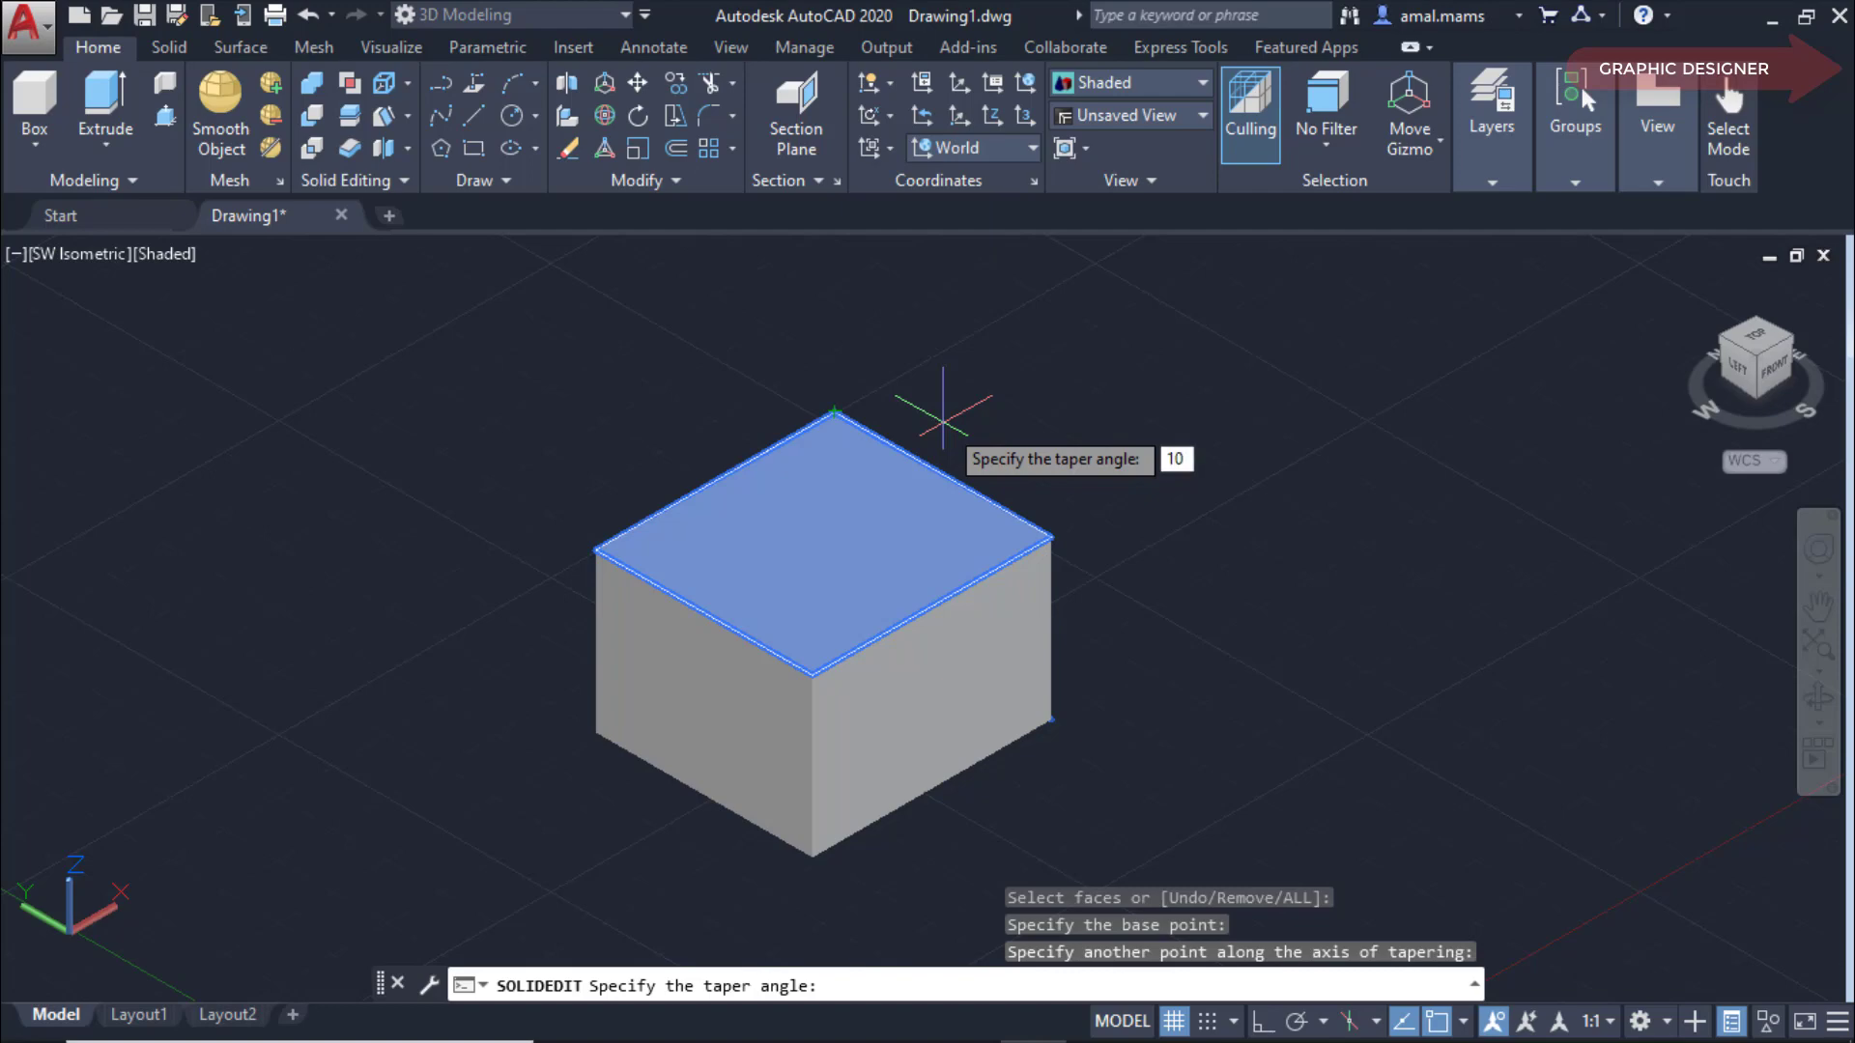
{"action": "key", "text": "Return"}
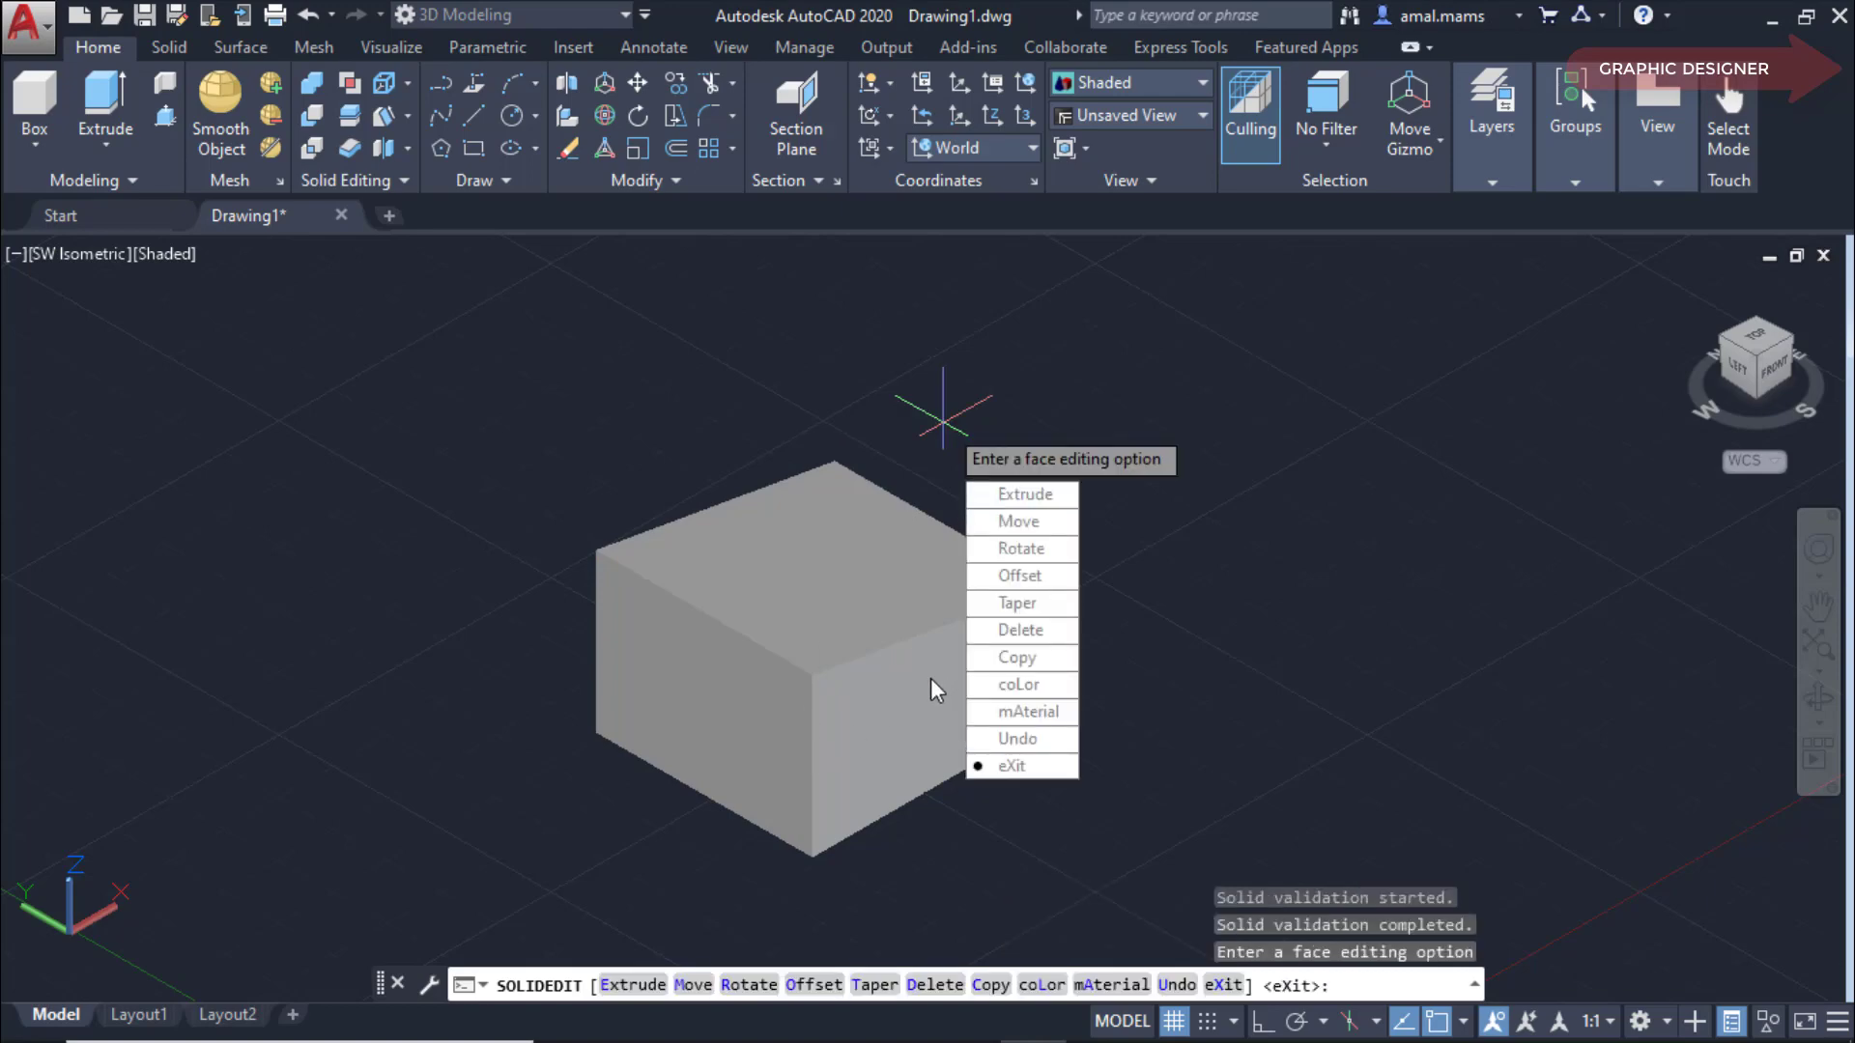
{"action": "middle_click_drag", "start_coordinate": [935, 689], "coordinate": [901, 608], "text": "shift"}
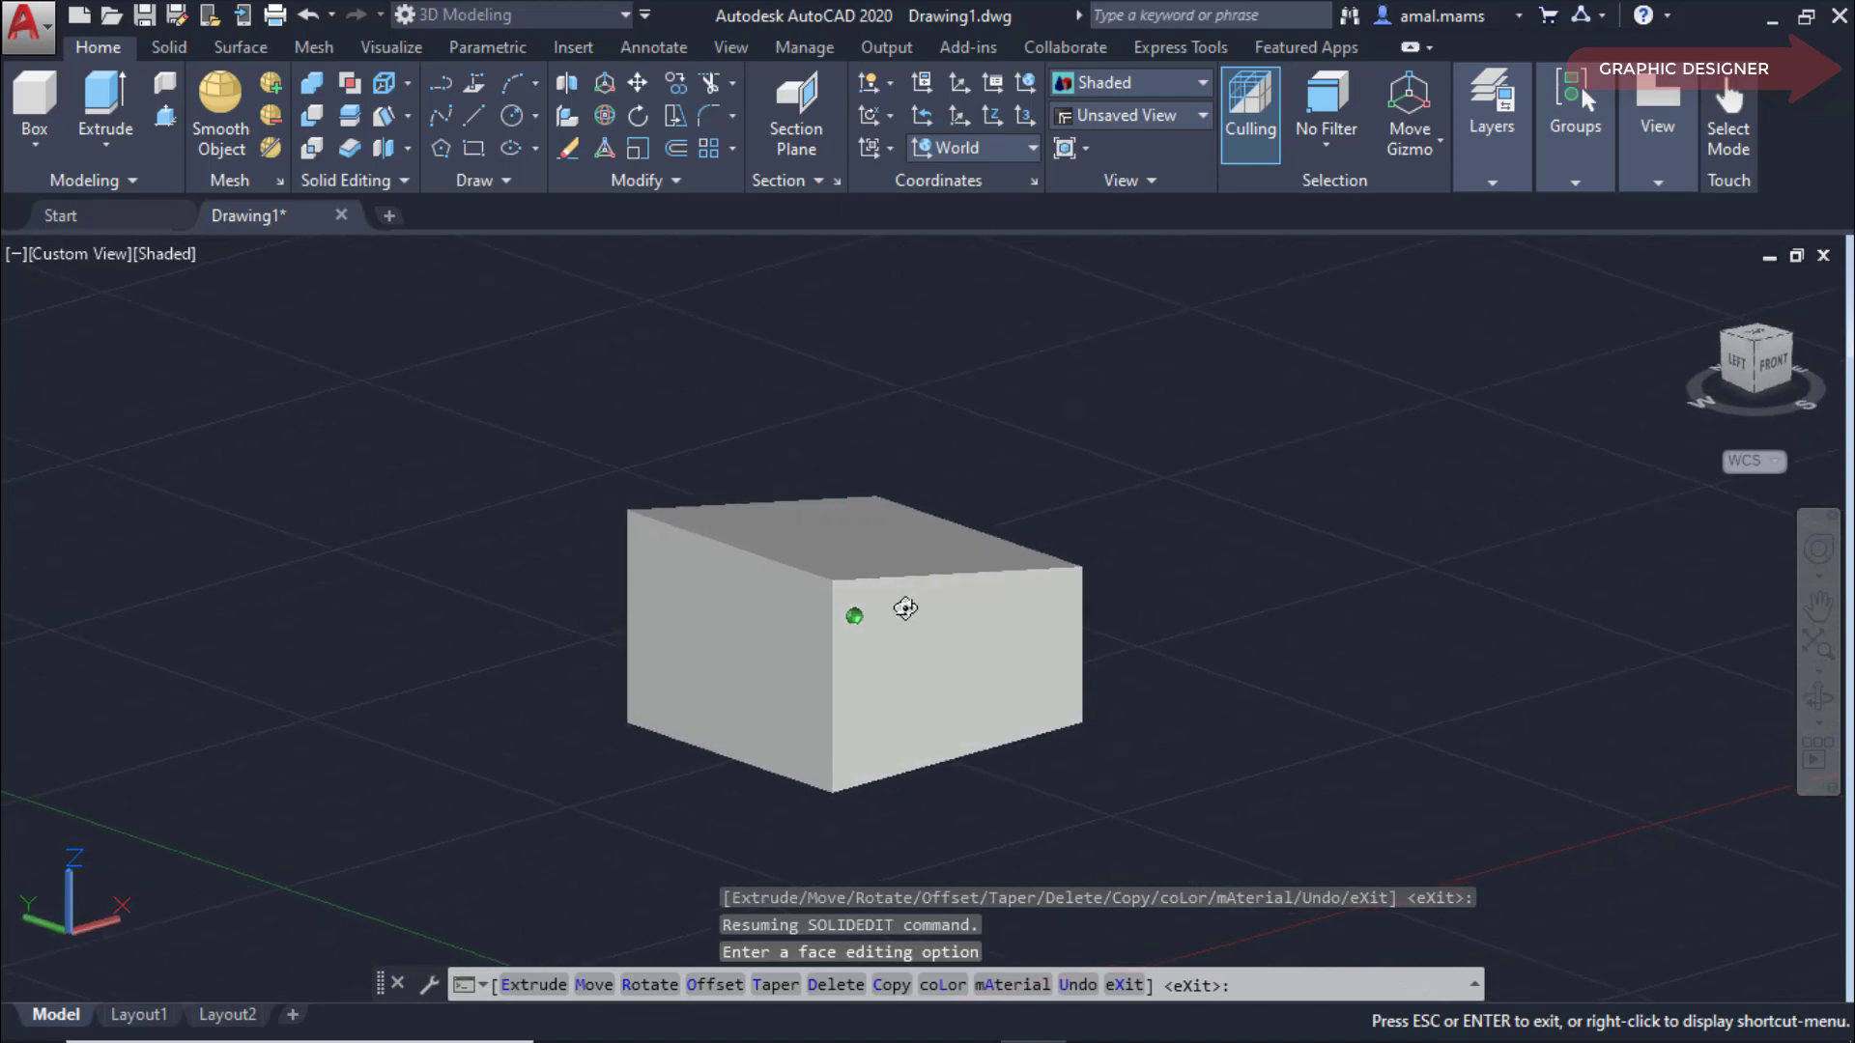
{"action": "middle_click_drag", "start_coordinate": [902, 607], "coordinate": [903, 608], "text": "shift"}
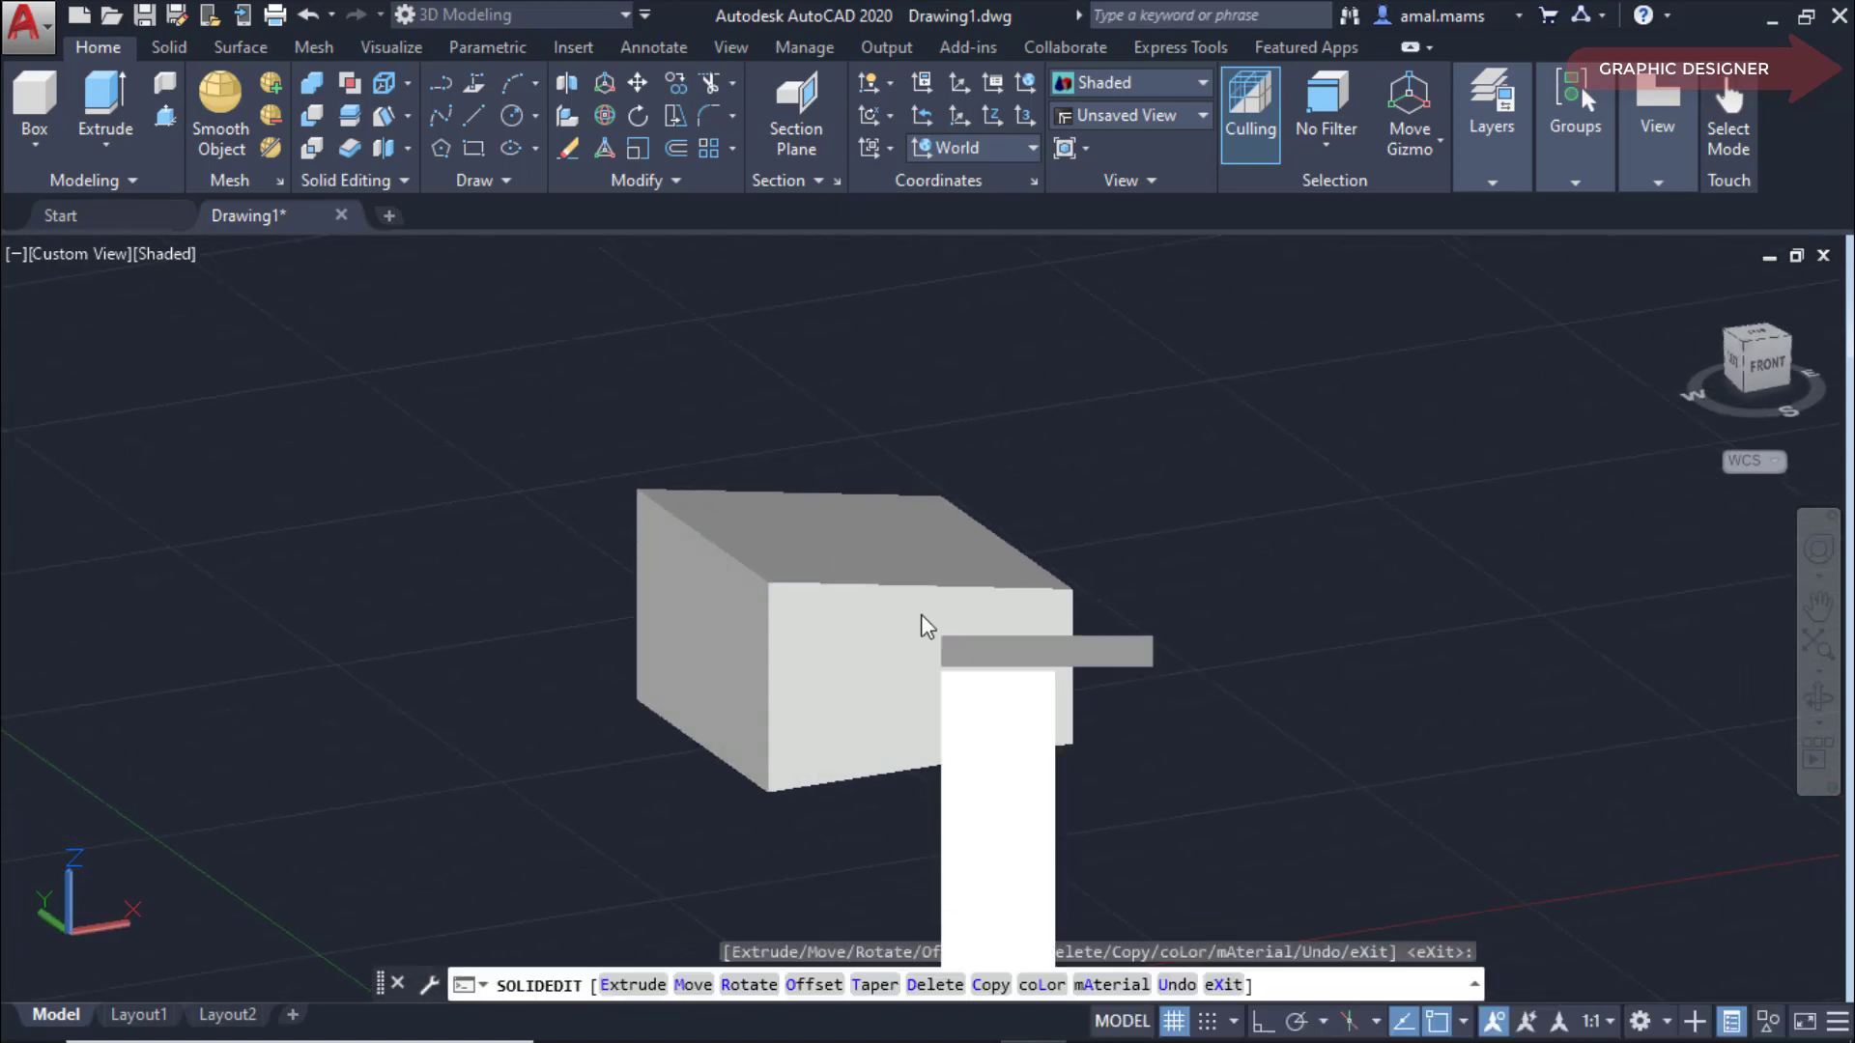
{"action": "left_click", "coordinate": [311, 19]}
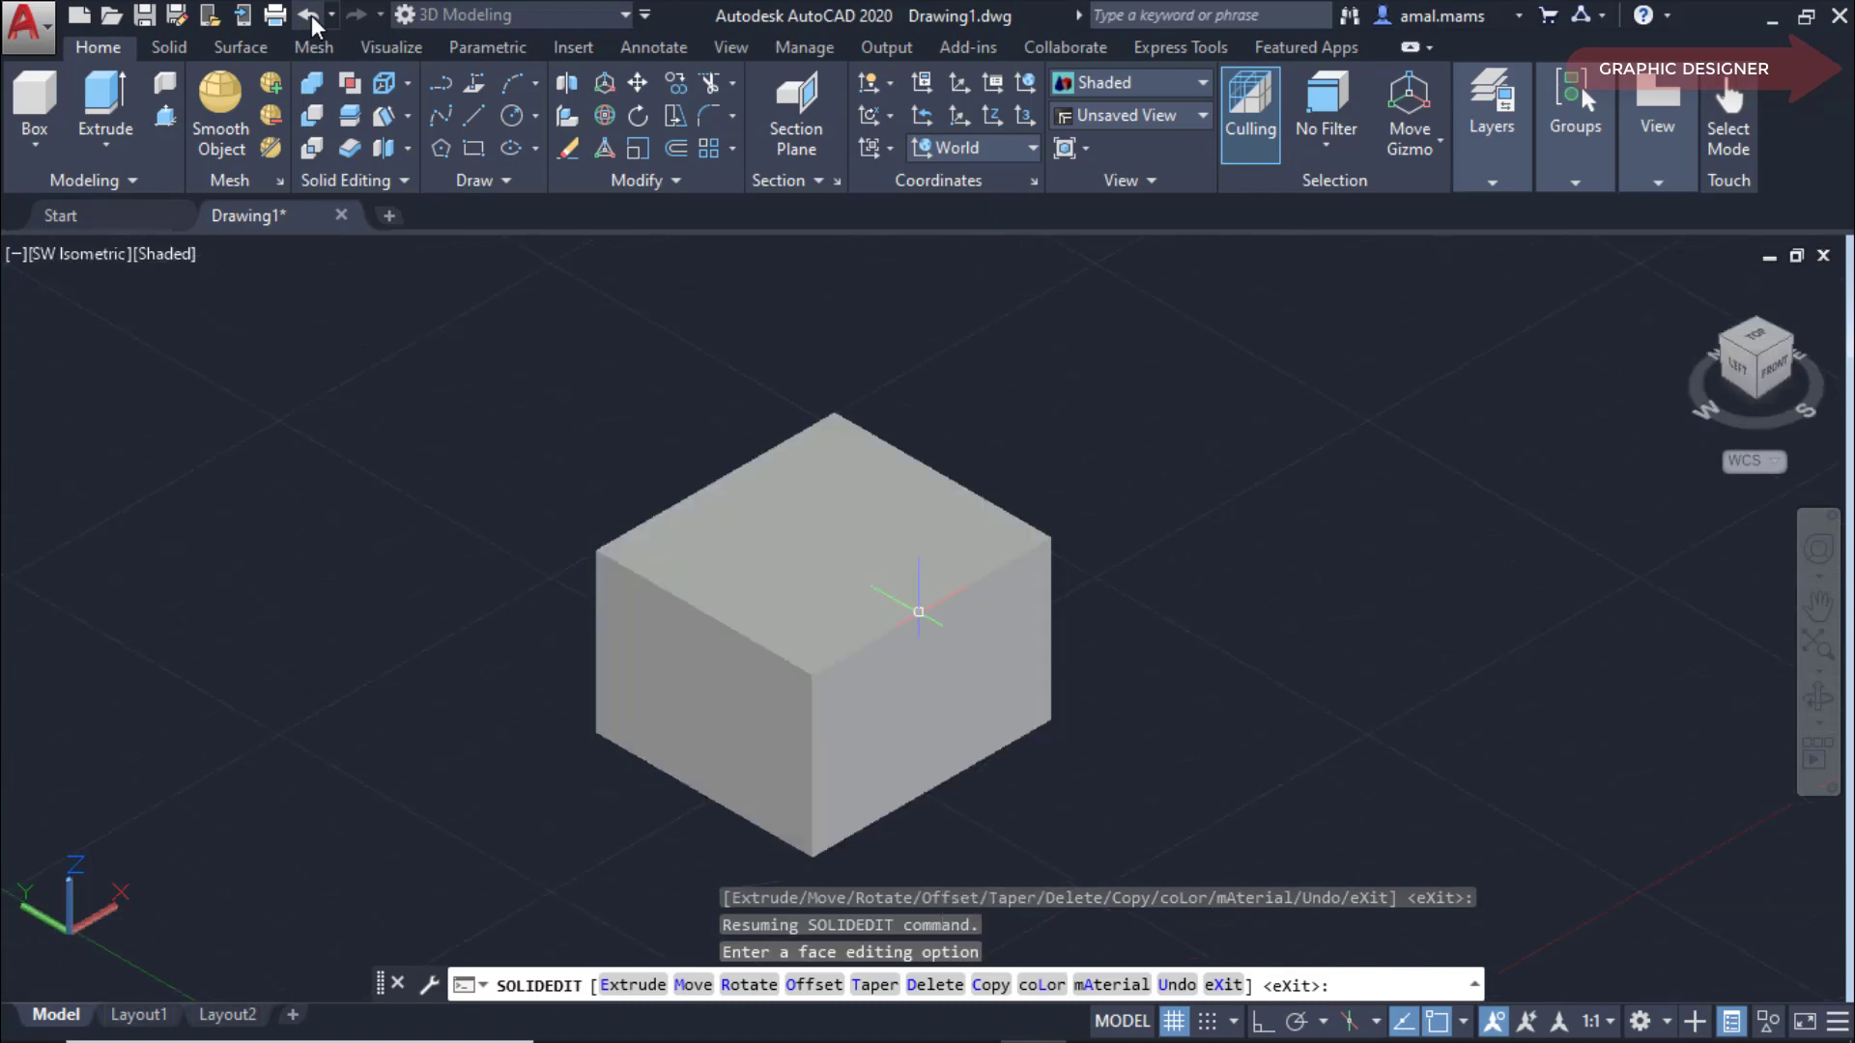
{"action": "left_click", "coordinate": [379, 122]}
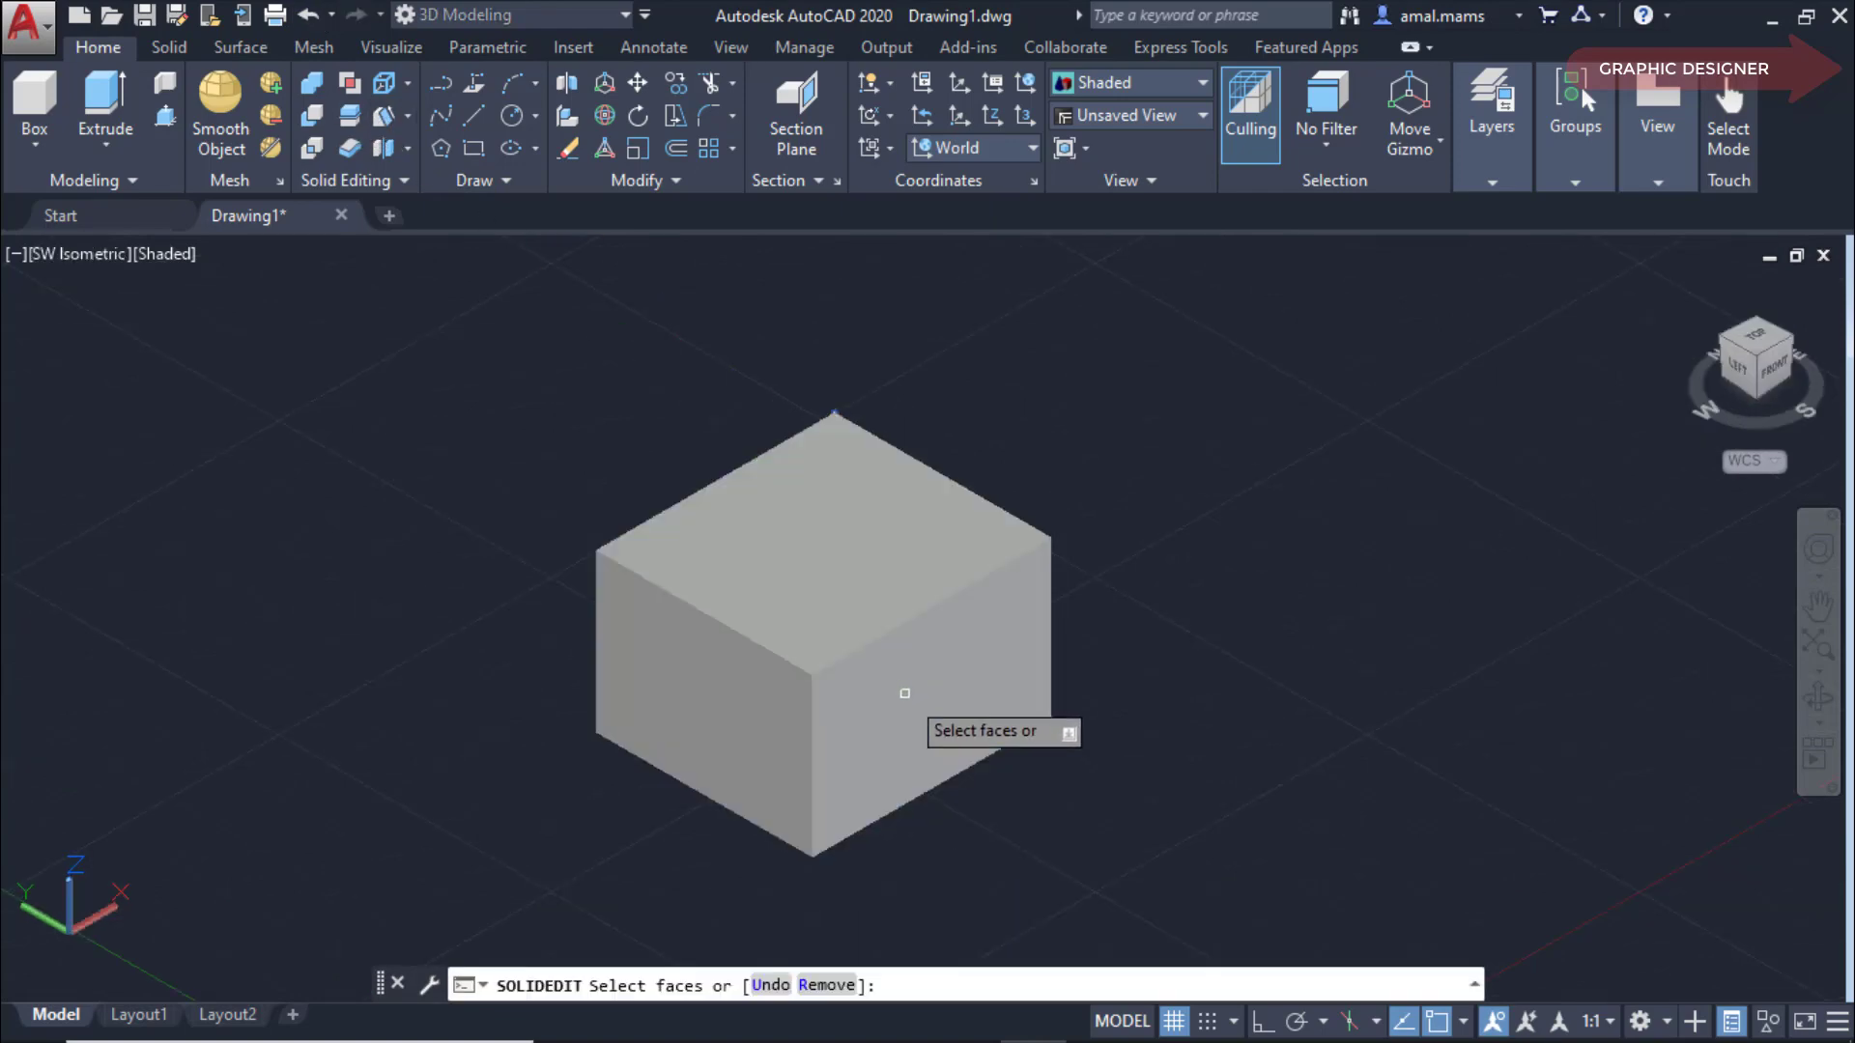
{"action": "left_click", "coordinate": [904, 692]}
{"action": "right_click", "coordinate": [901, 701]}
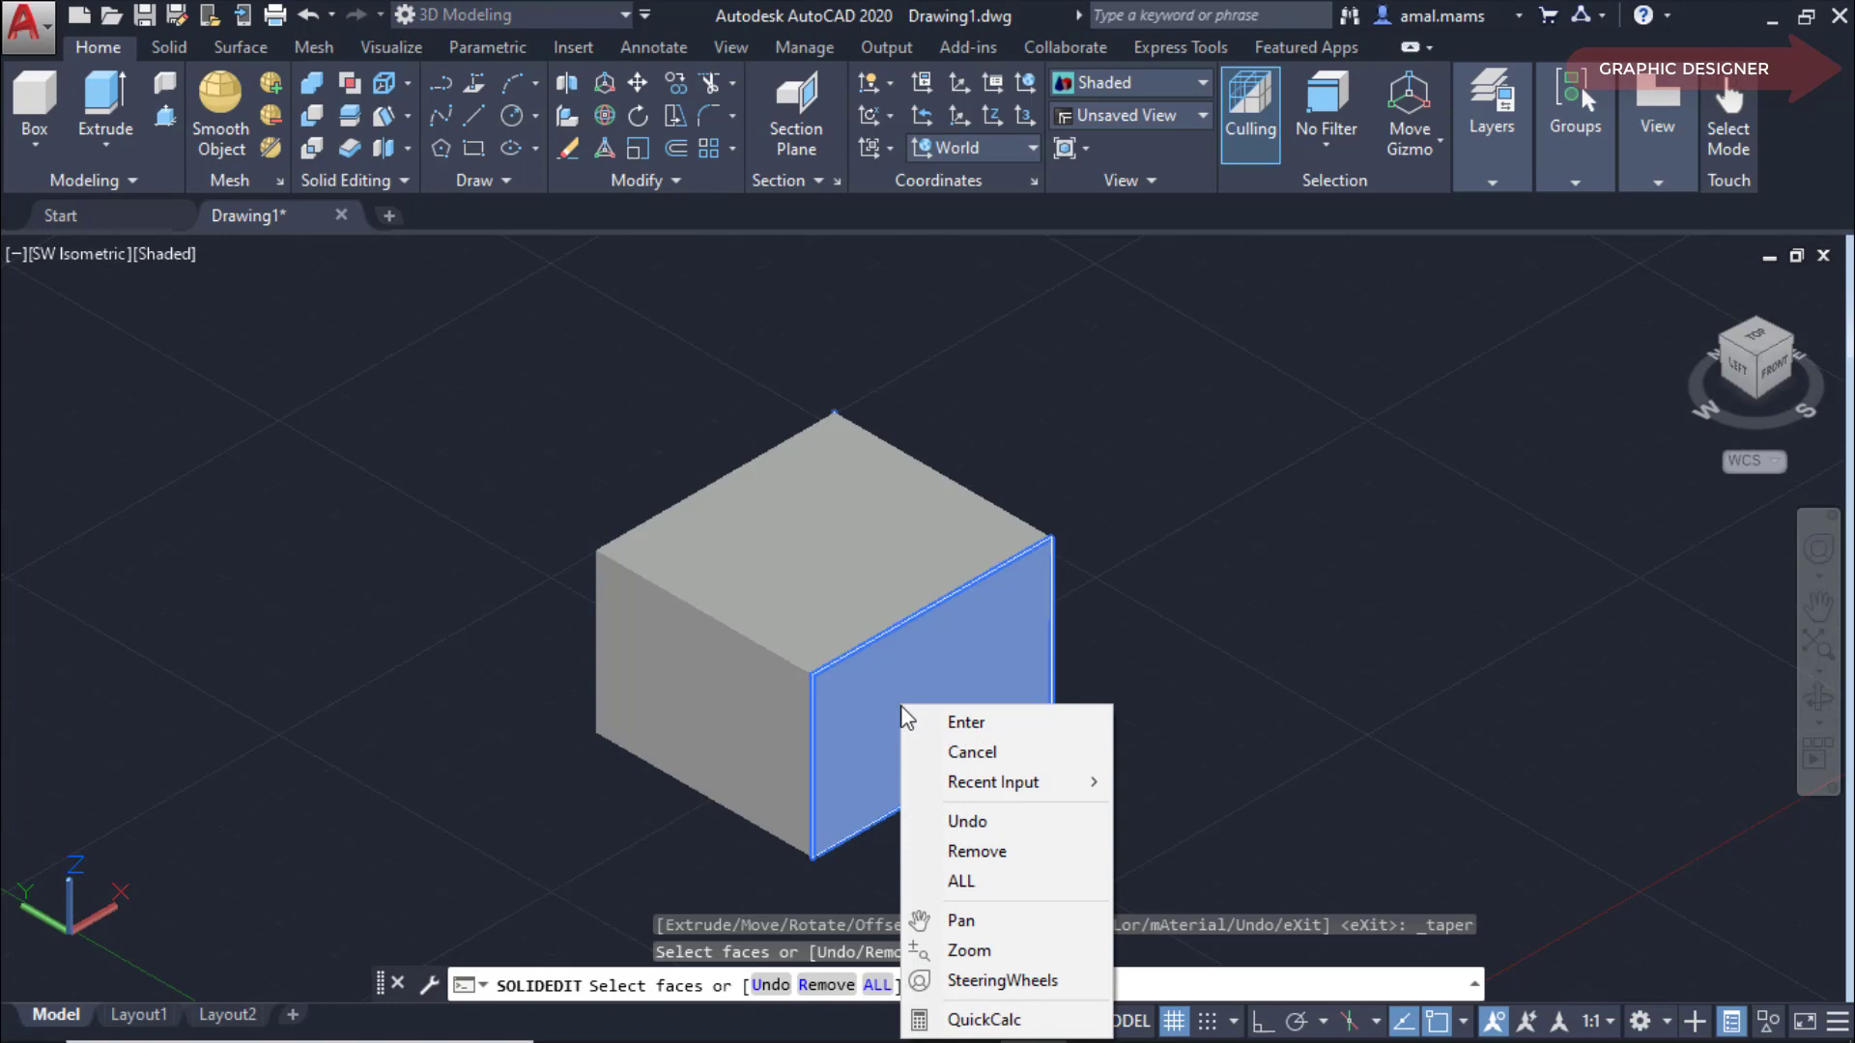
{"action": "left_click", "coordinate": [956, 724]}
{"action": "left_click", "coordinate": [812, 673]}
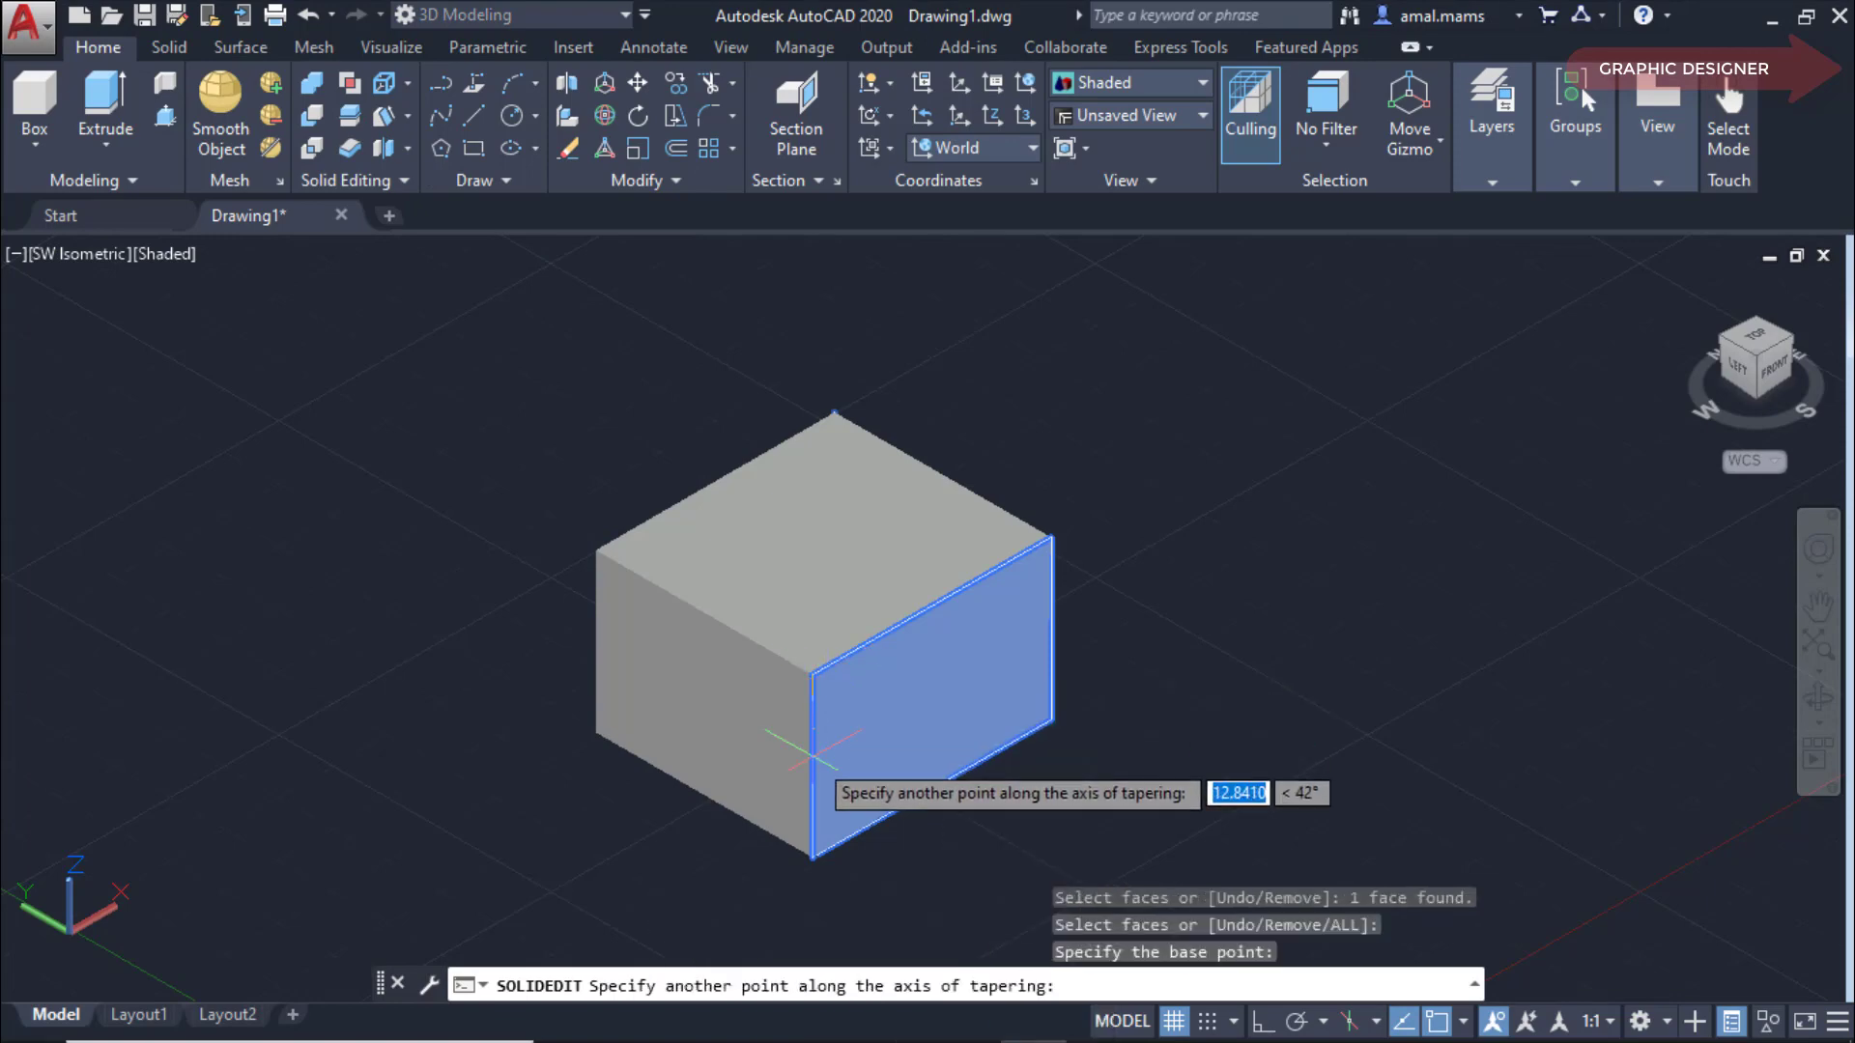
{"action": "left_click", "coordinate": [812, 857]}
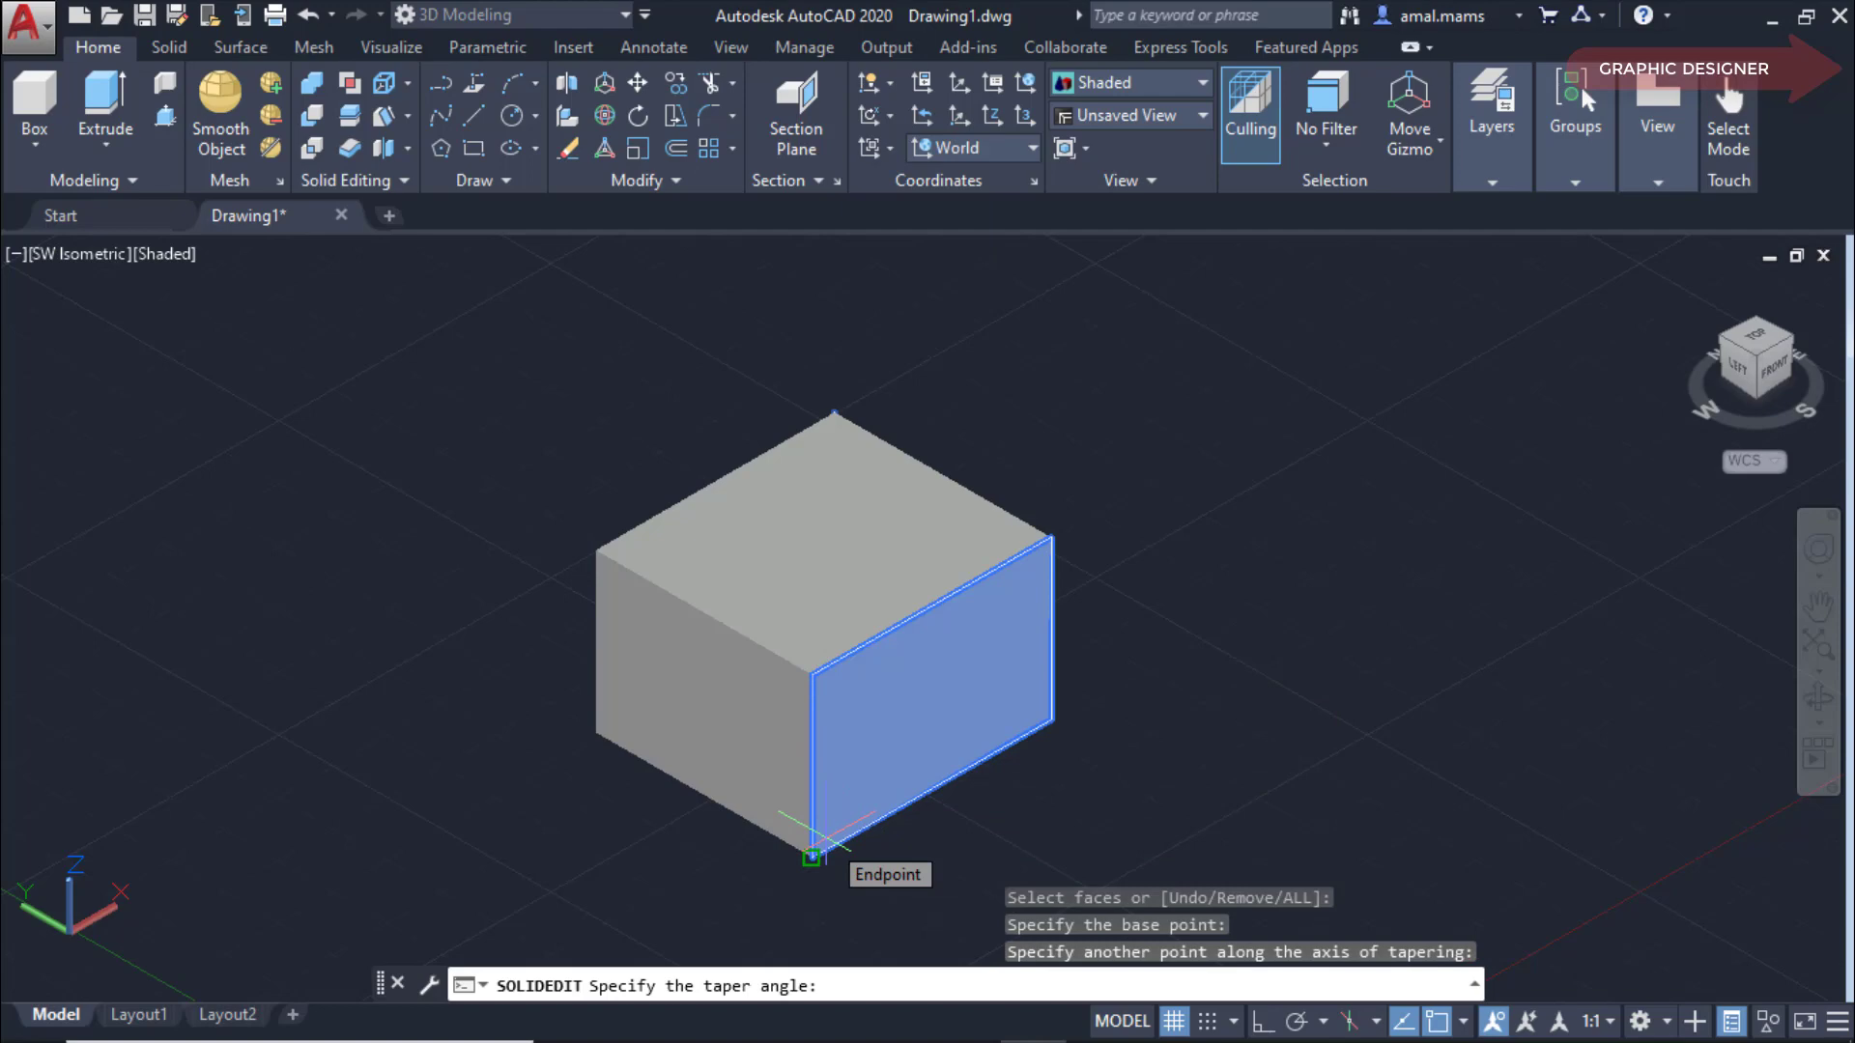
{"action": "type", "text": "20"}
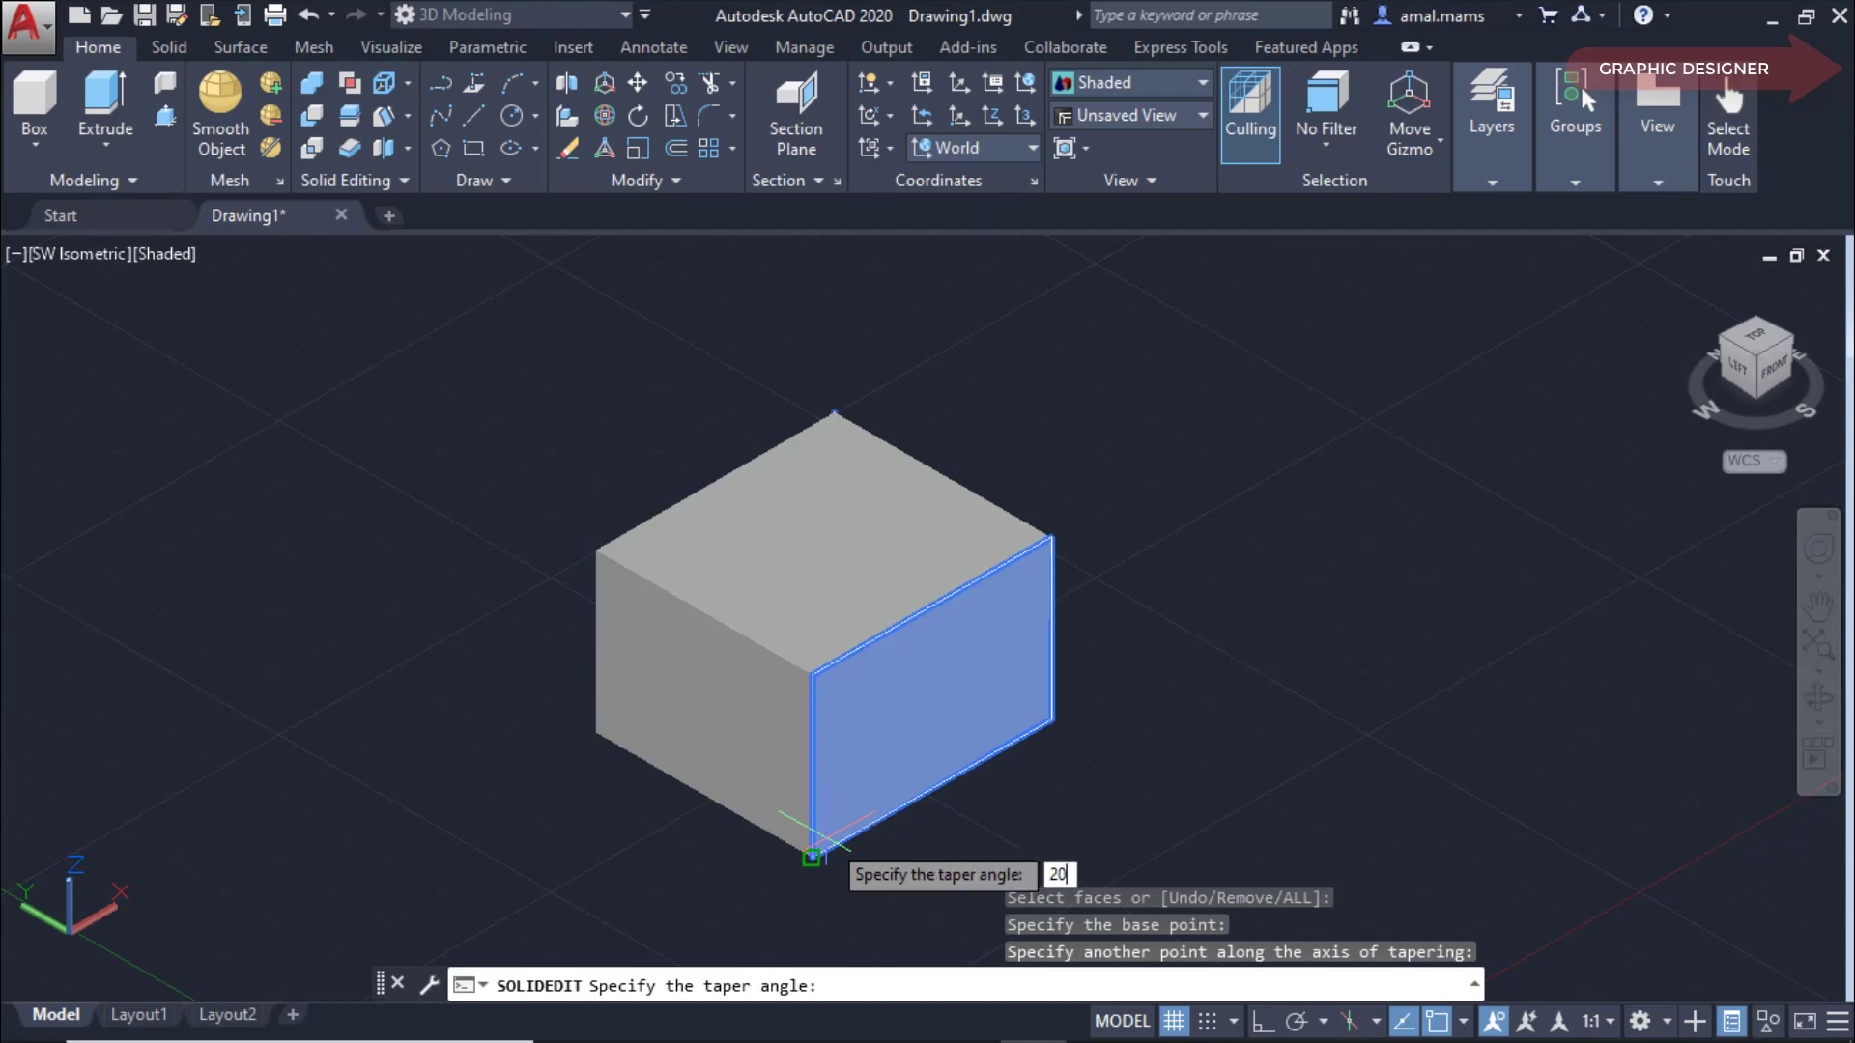
{"action": "key", "text": "Return"}
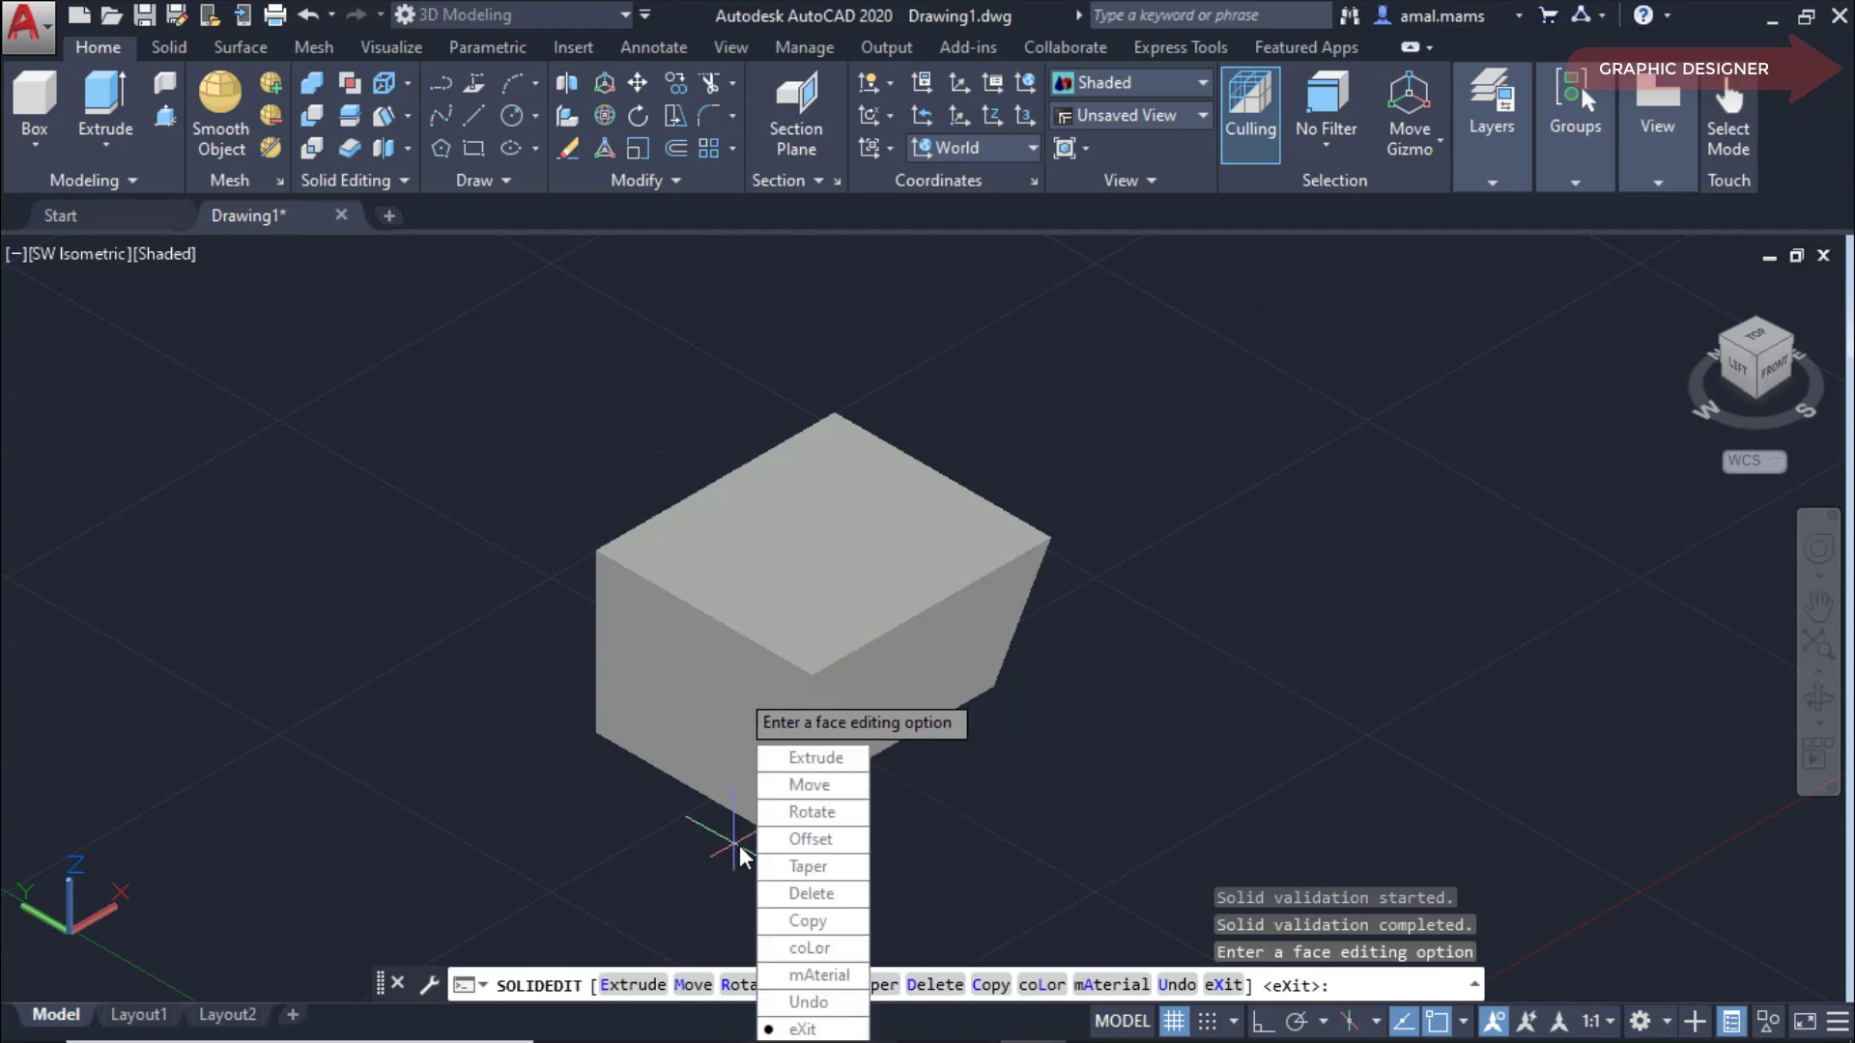
{"action": "key", "text": "Escape"}
{"action": "mouse_move", "coordinate": [739, 855]}
{"action": "middle_mouse_down", "text": "shift"}
{"action": "mouse_move", "coordinate": [684, 801]}
{"action": "mouse_move", "coordinate": [654, 712]}
{"action": "mouse_move", "coordinate": [729, 812]}
{"action": "mouse_move", "coordinate": [803, 786]}
{"action": "mouse_move", "coordinate": [762, 800]}
{"action": "mouse_move", "coordinate": [766, 828]}
{"action": "mouse_move", "coordinate": [792, 773]}
{"action": "middle_mouse_up", "text": "shift"}
{"action": "left_click", "coordinate": [305, 18]}
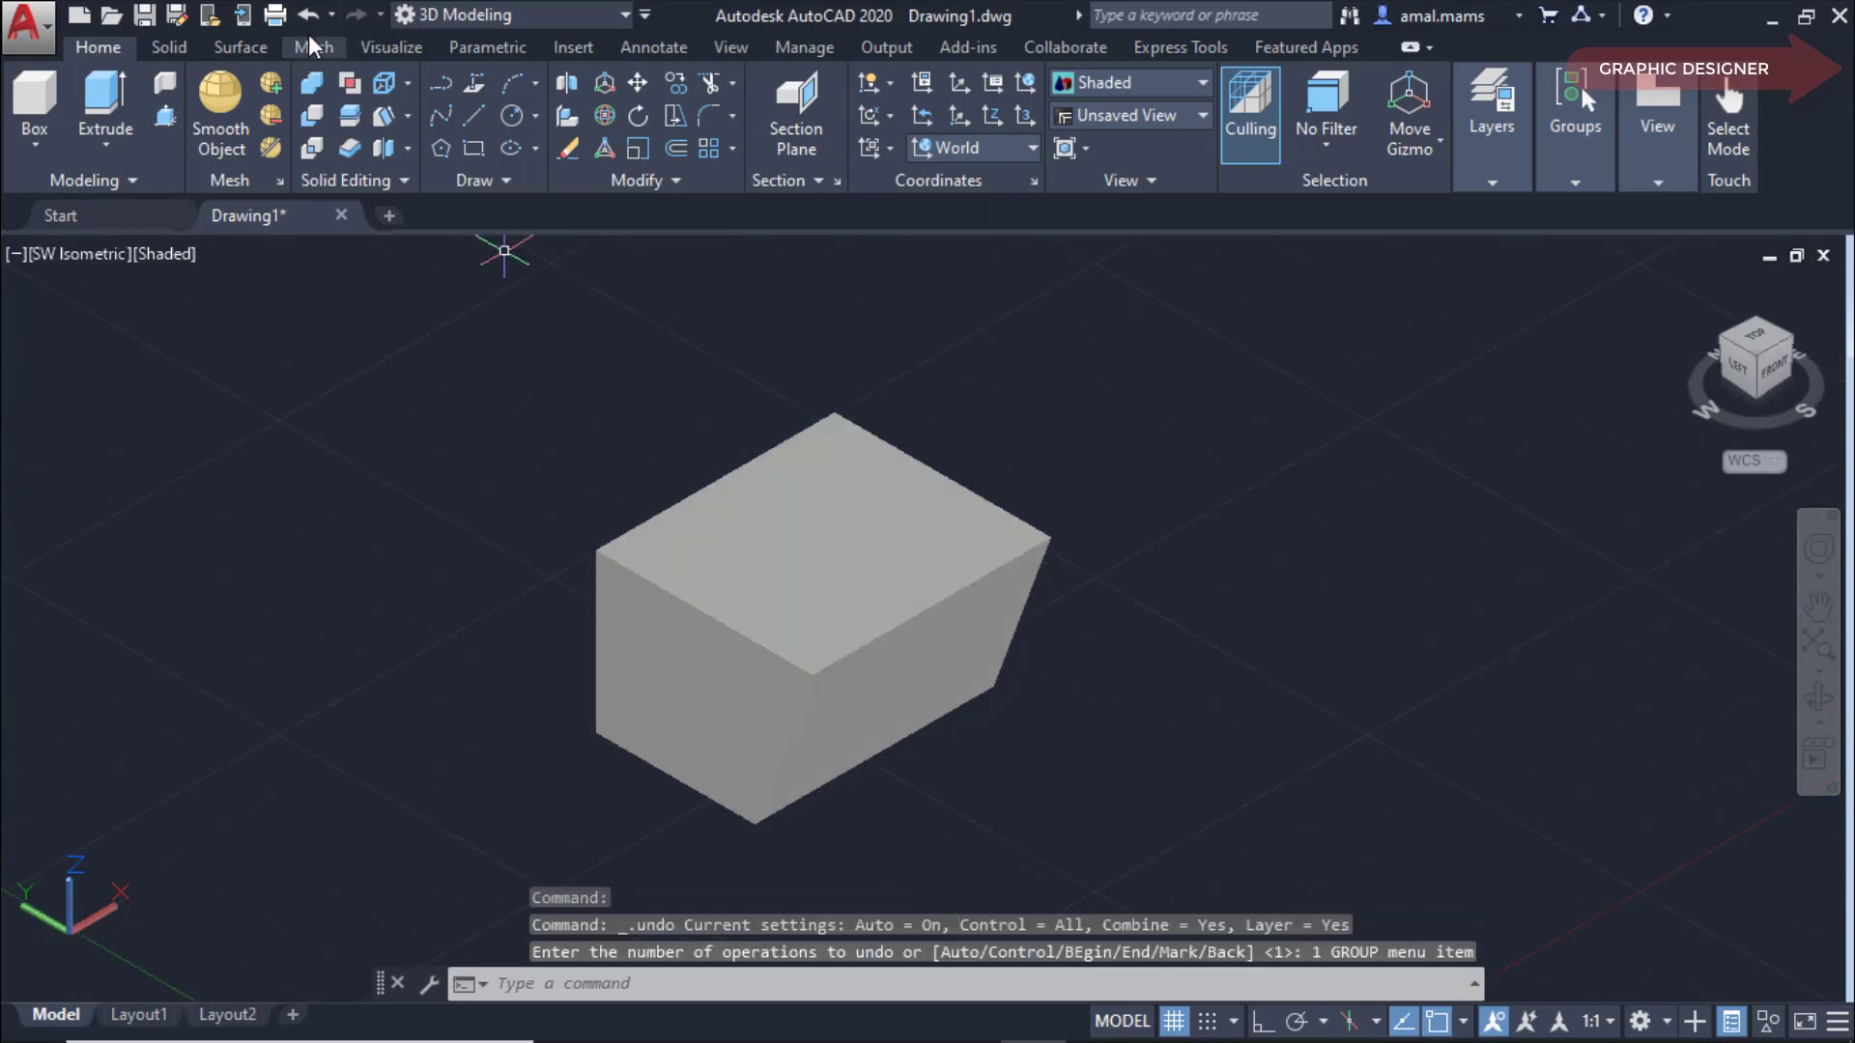
{"action": "left_click", "coordinate": [307, 15]}
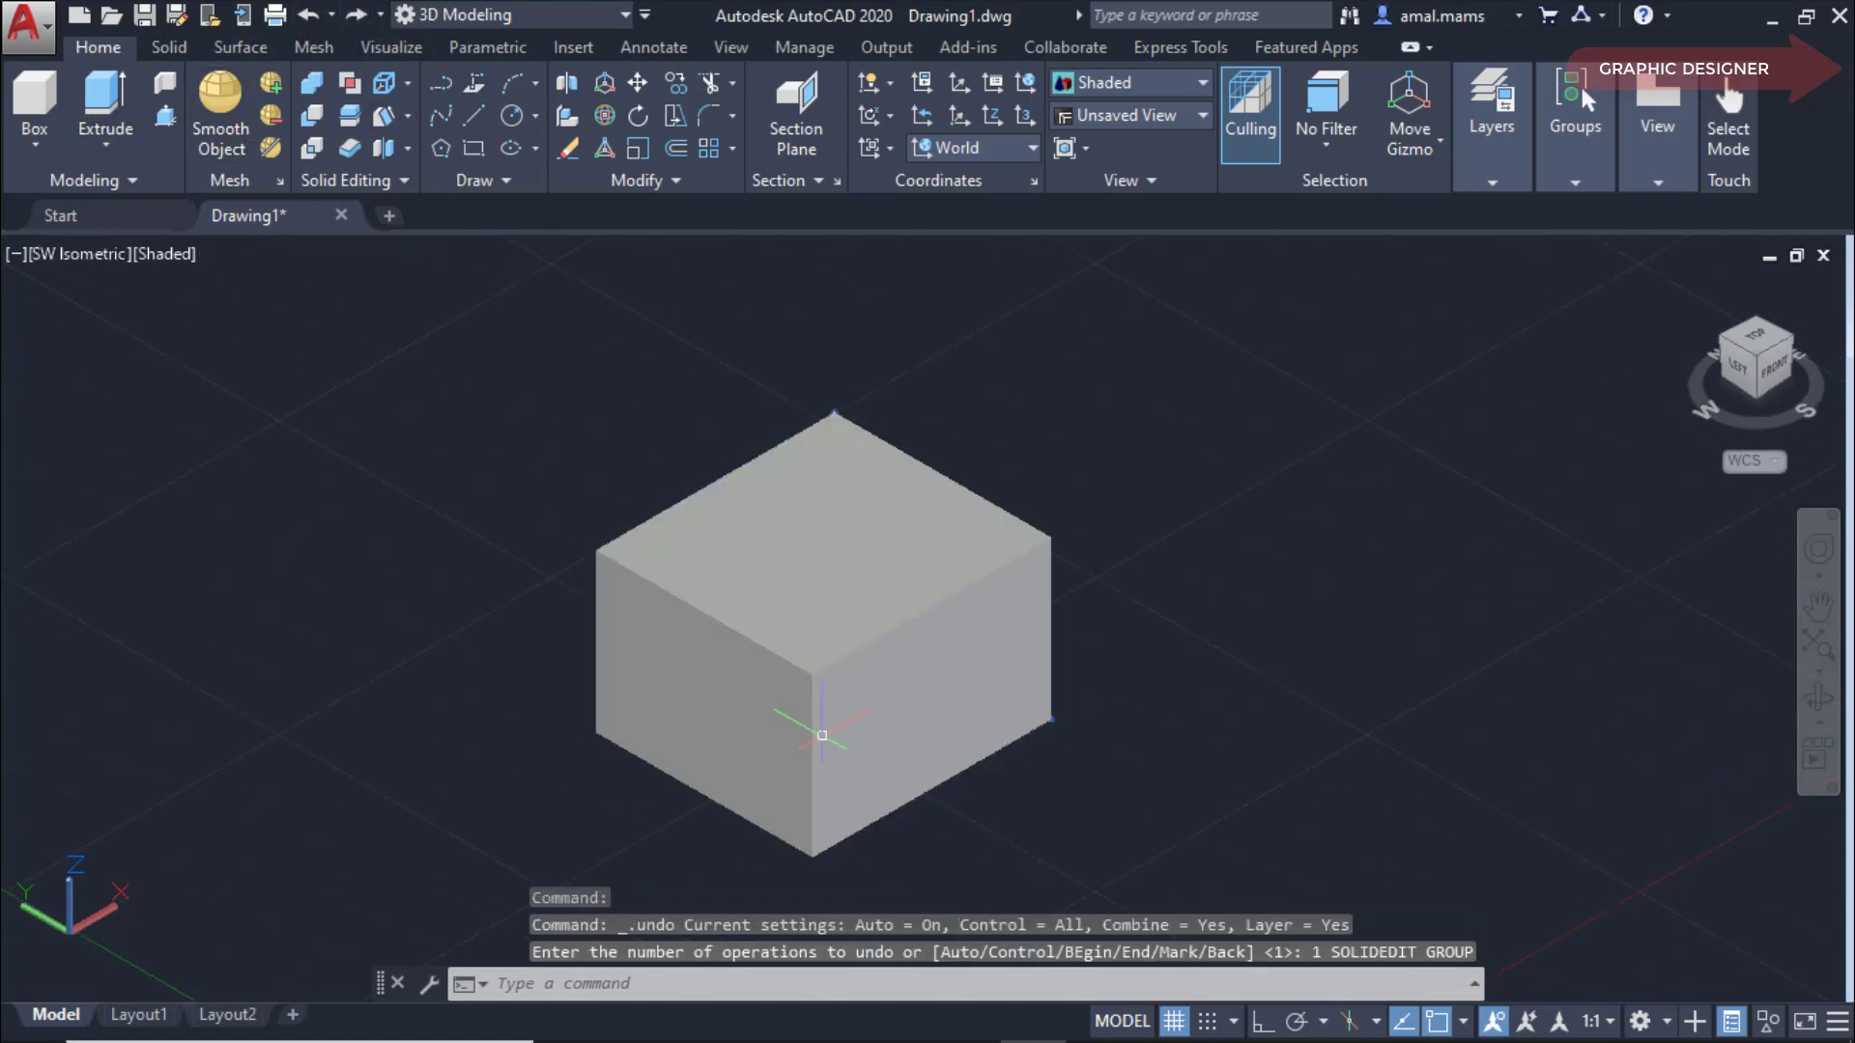
Color the box's right face yellow (index color 2) with Color Faces.
{"action": "left_click", "coordinate": [407, 116]}
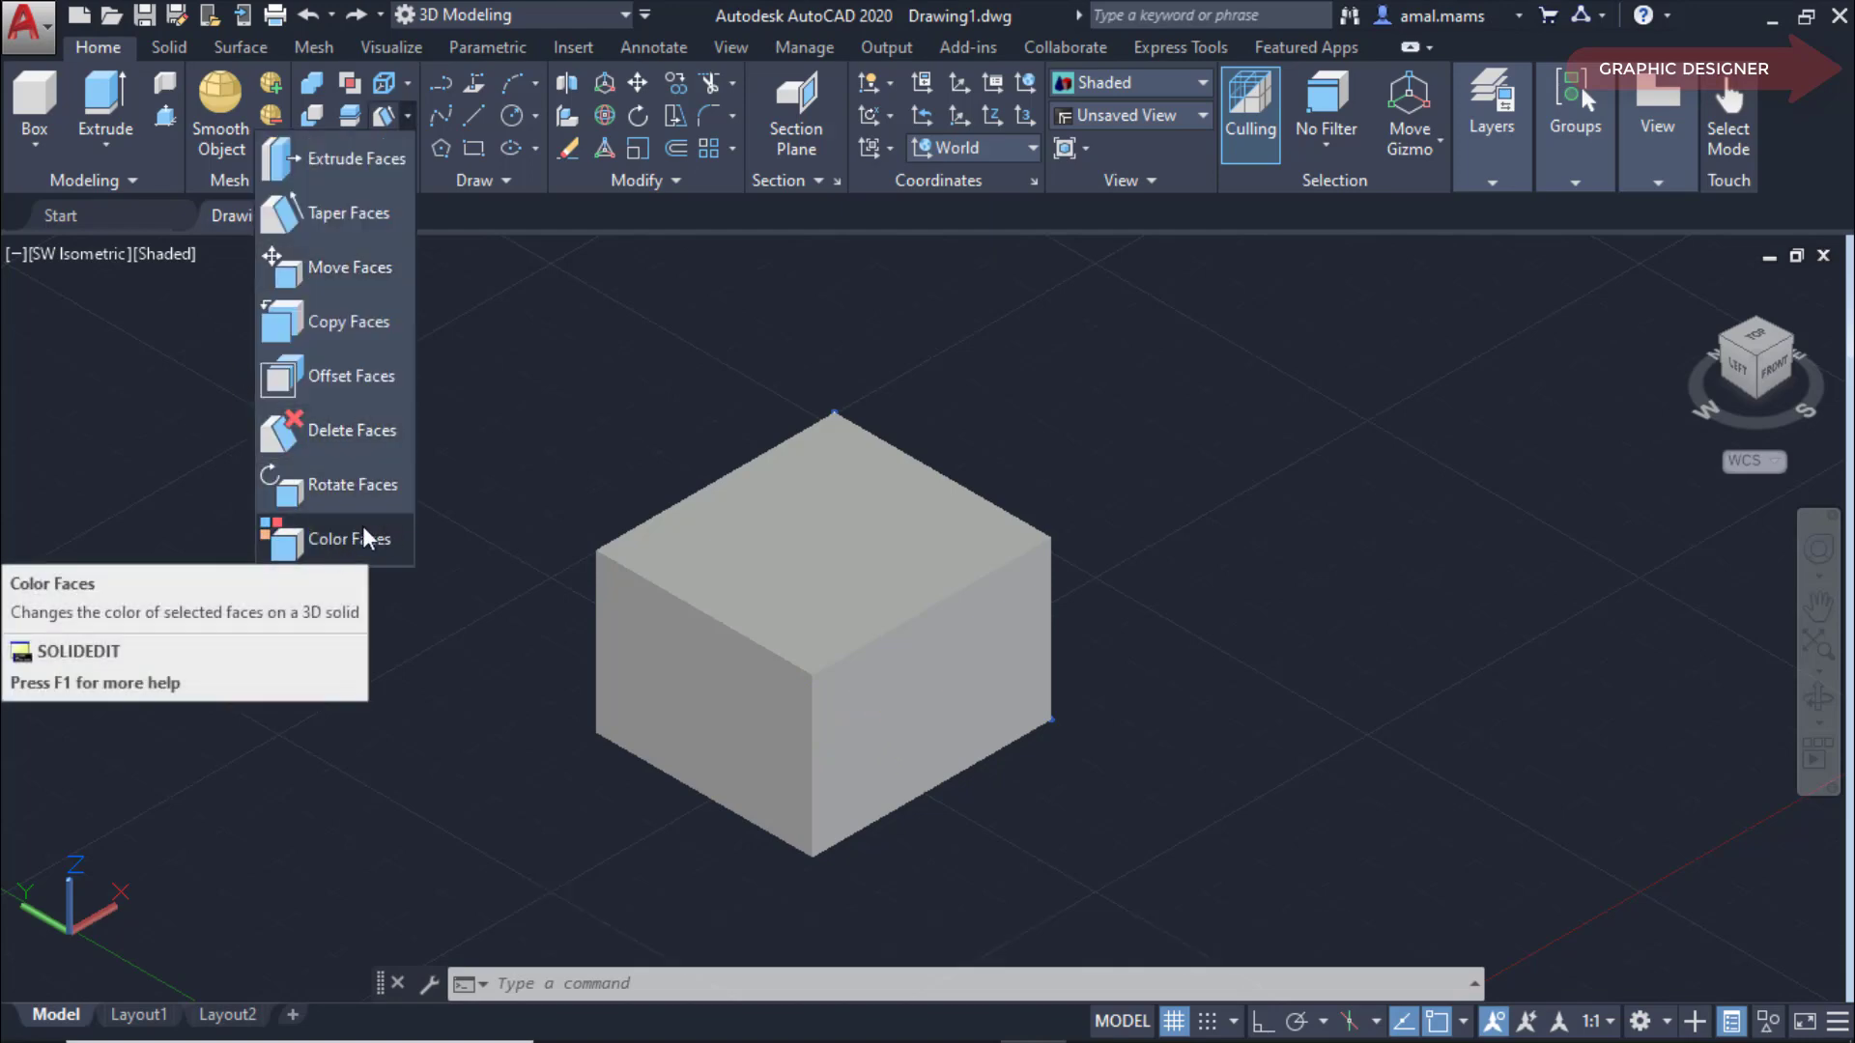
{"action": "left_click", "coordinate": [357, 544]}
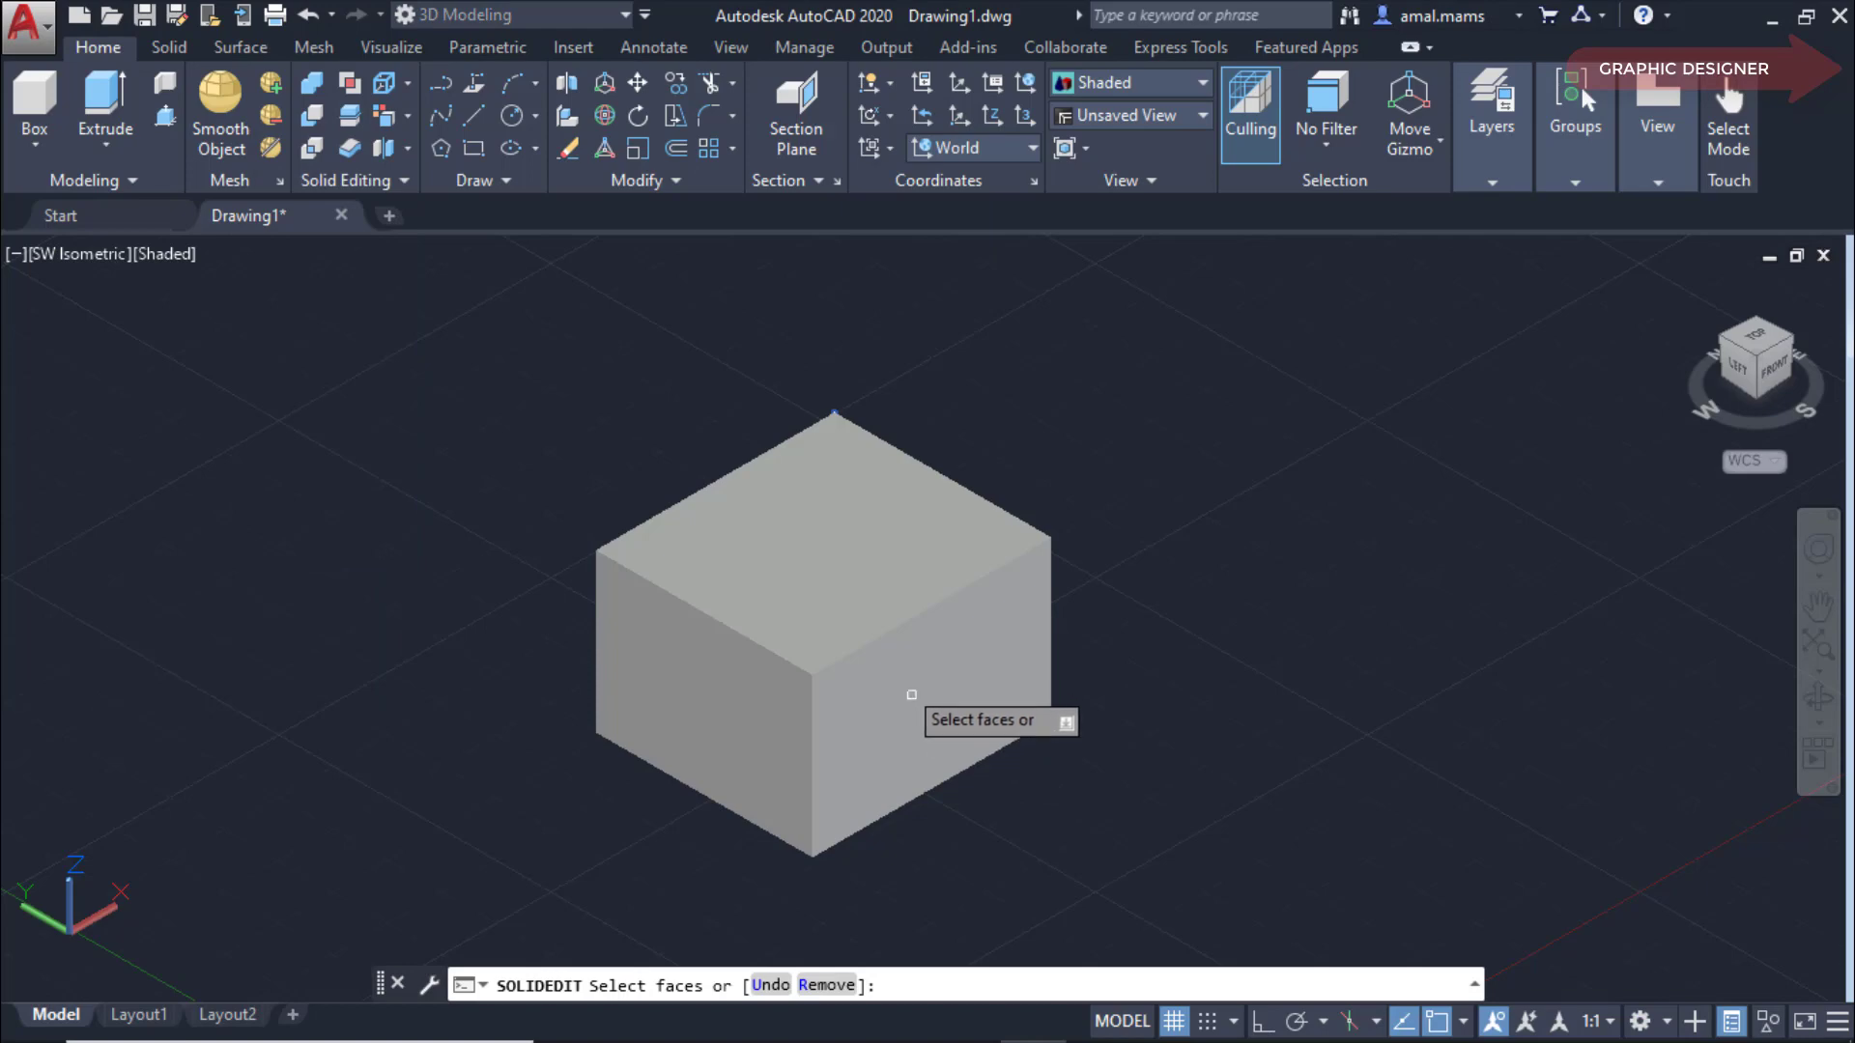
{"action": "left_click", "coordinate": [913, 695]}
{"action": "right_click", "coordinate": [914, 697]}
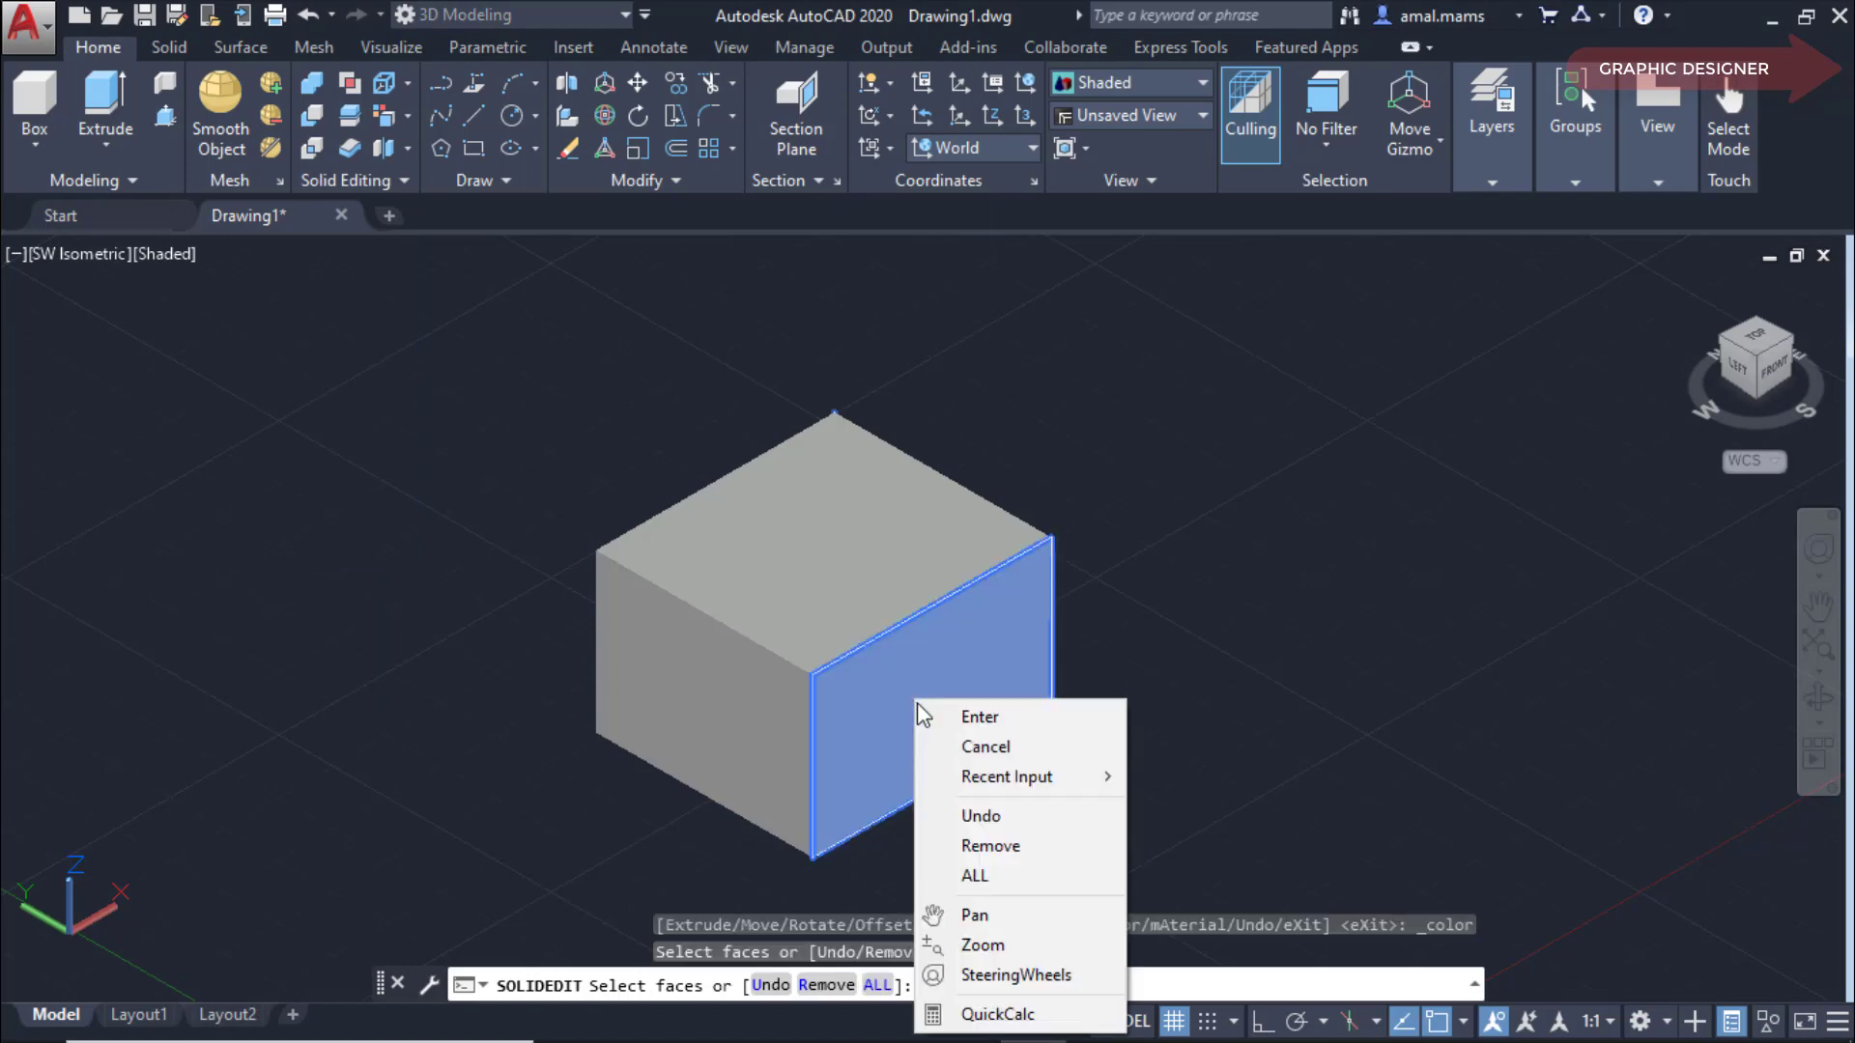
{"action": "left_click", "coordinate": [986, 728]}
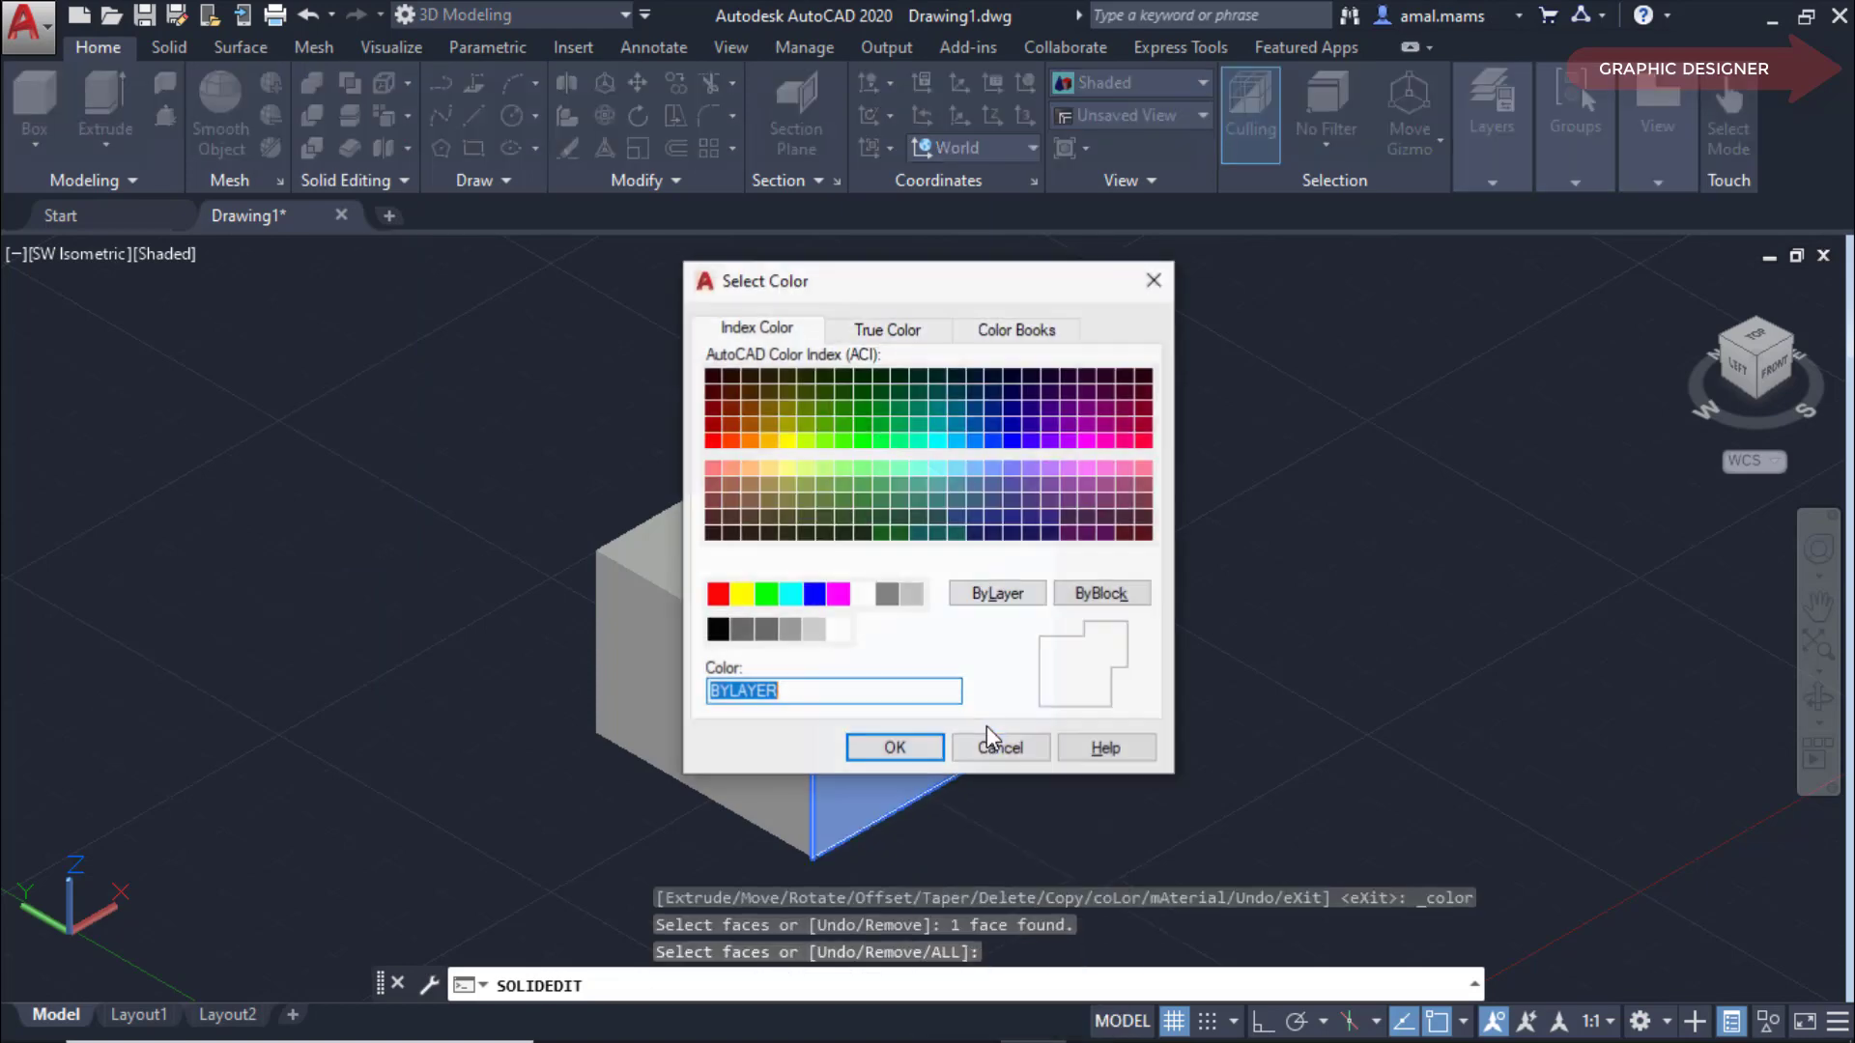
{"action": "left_click", "coordinate": [744, 597]}
{"action": "left_click", "coordinate": [898, 748]}
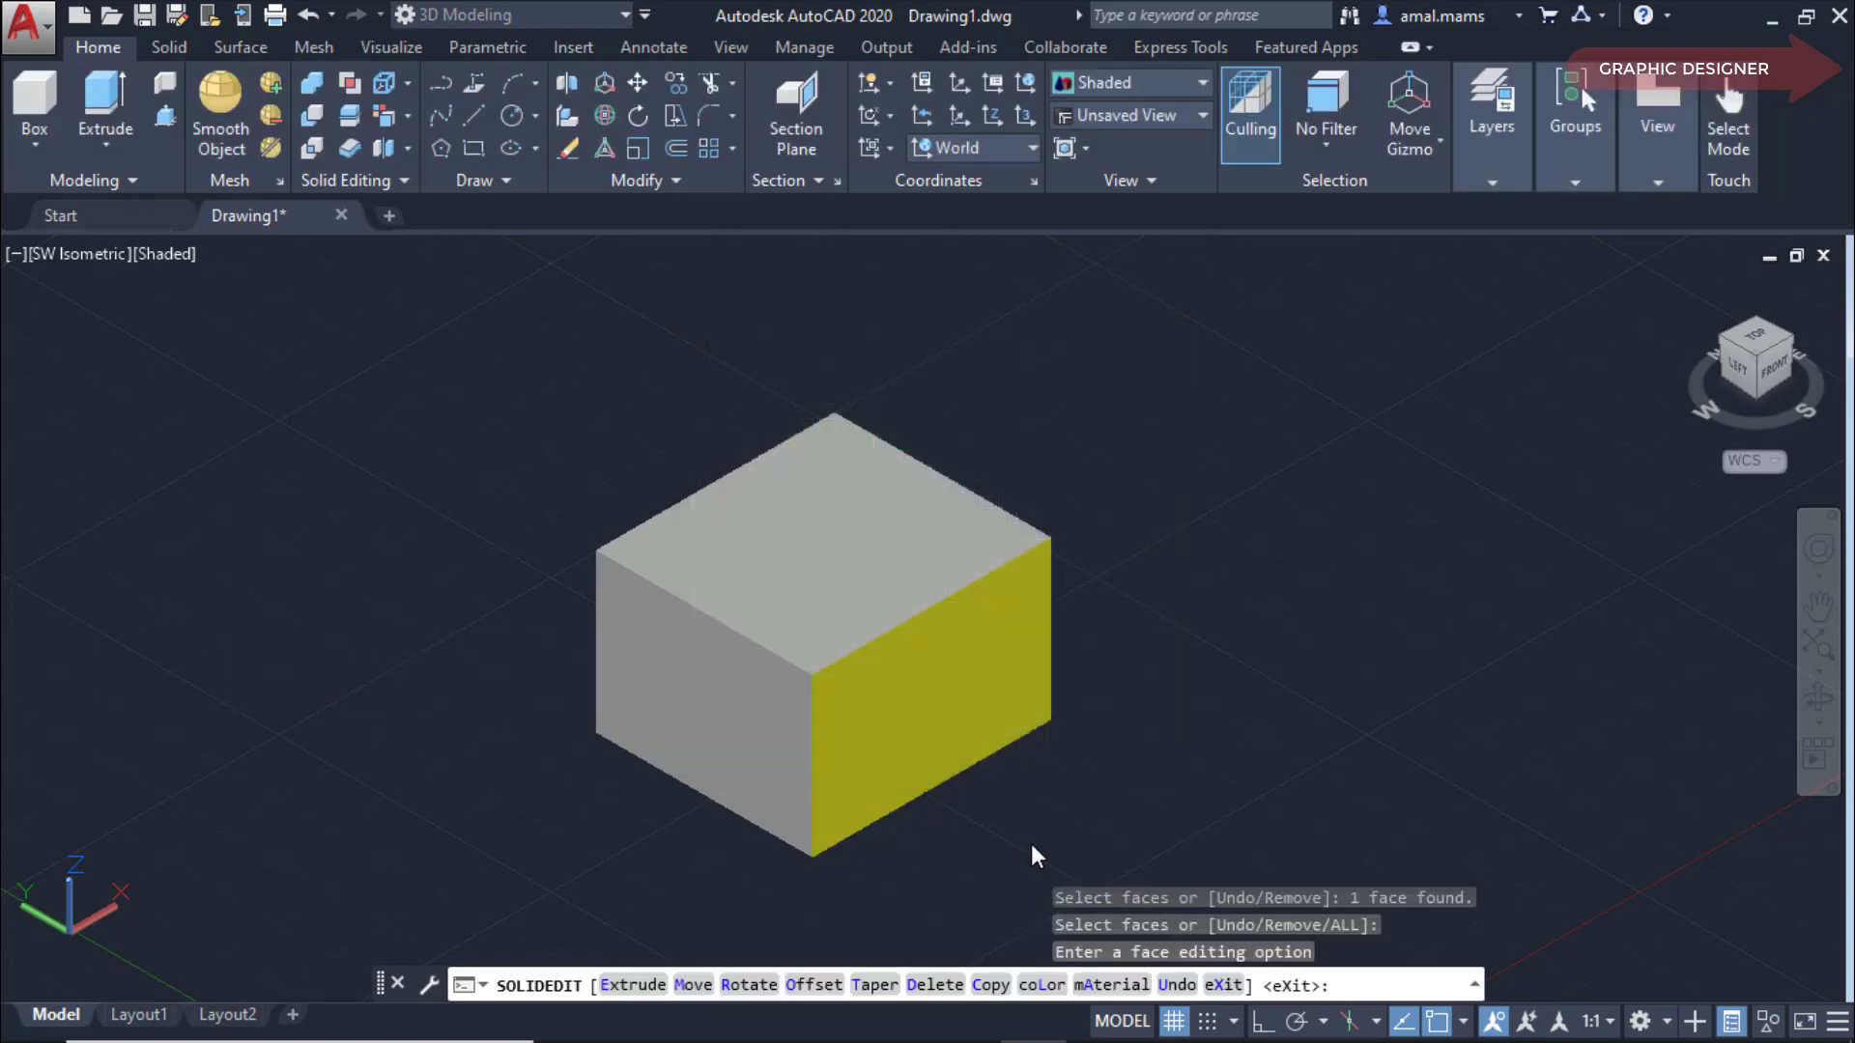
{"action": "key", "text": "Escape"}
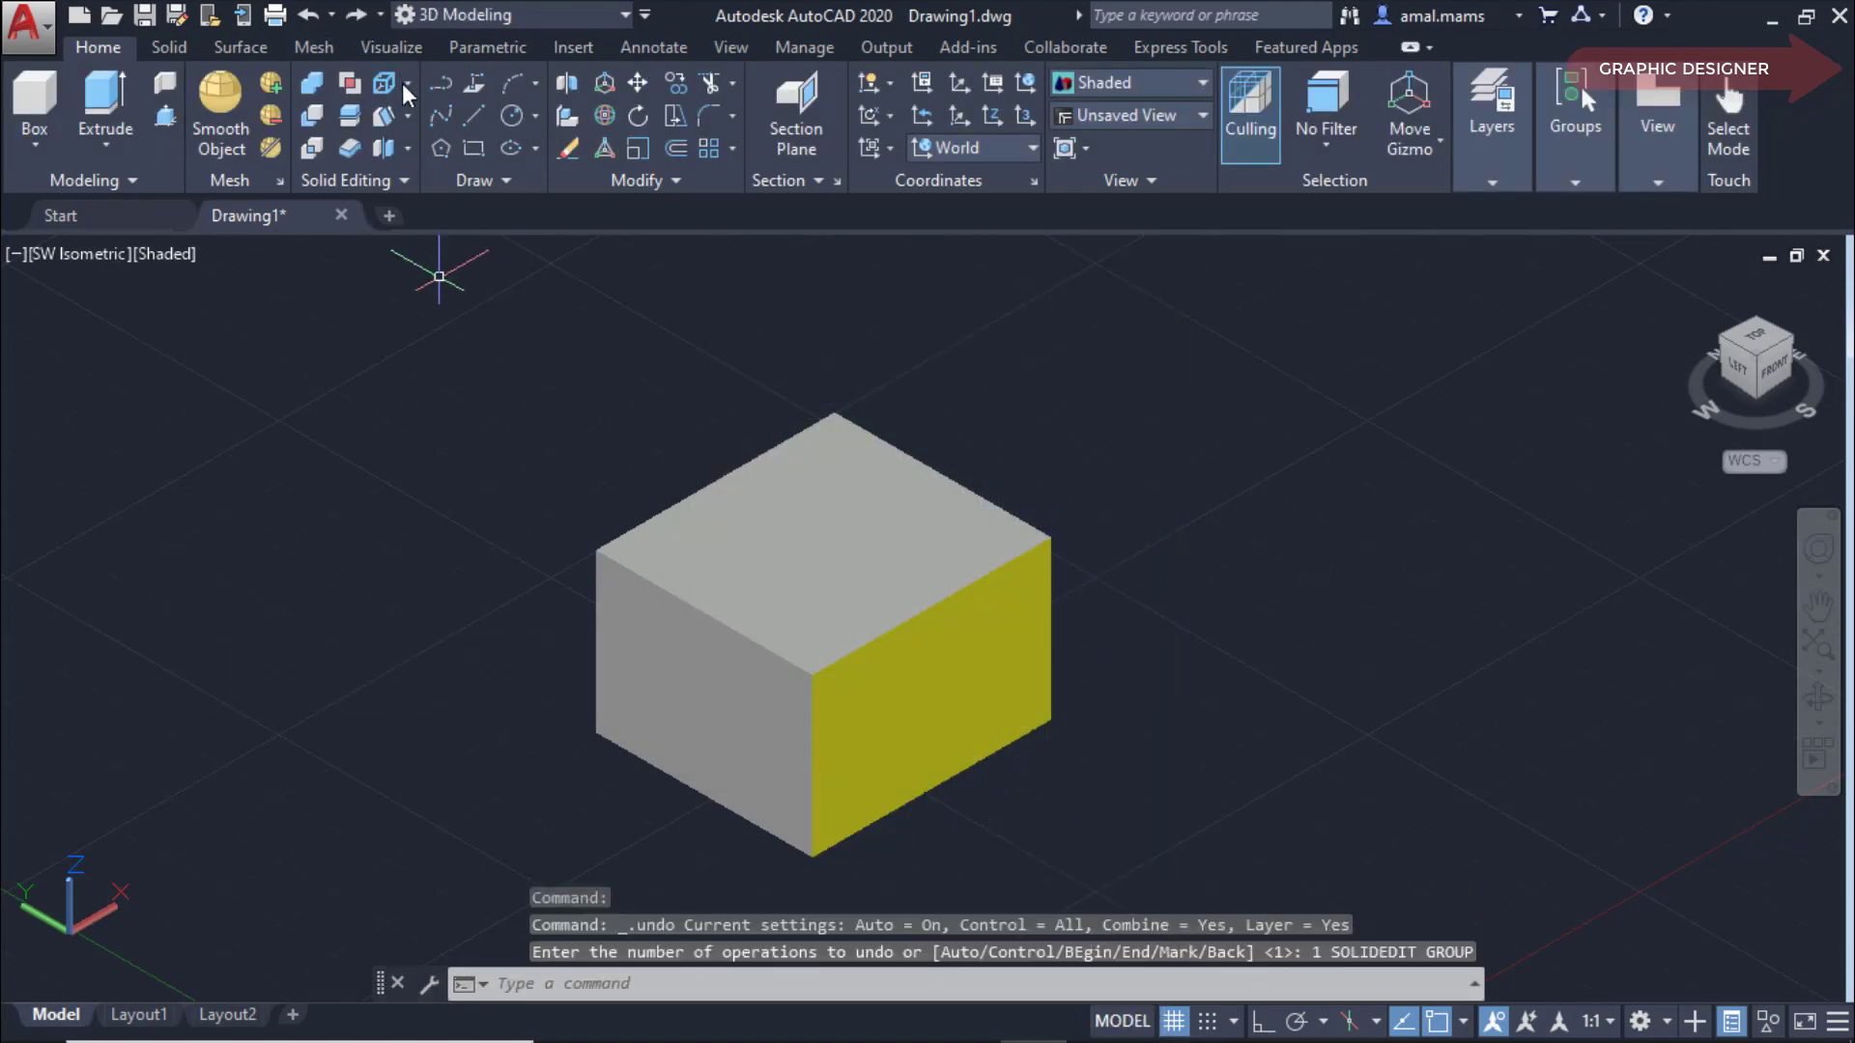
Taper the yellow right face 30° about an axis from its bottom to upper corner.
{"action": "left_click", "coordinate": [385, 130]}
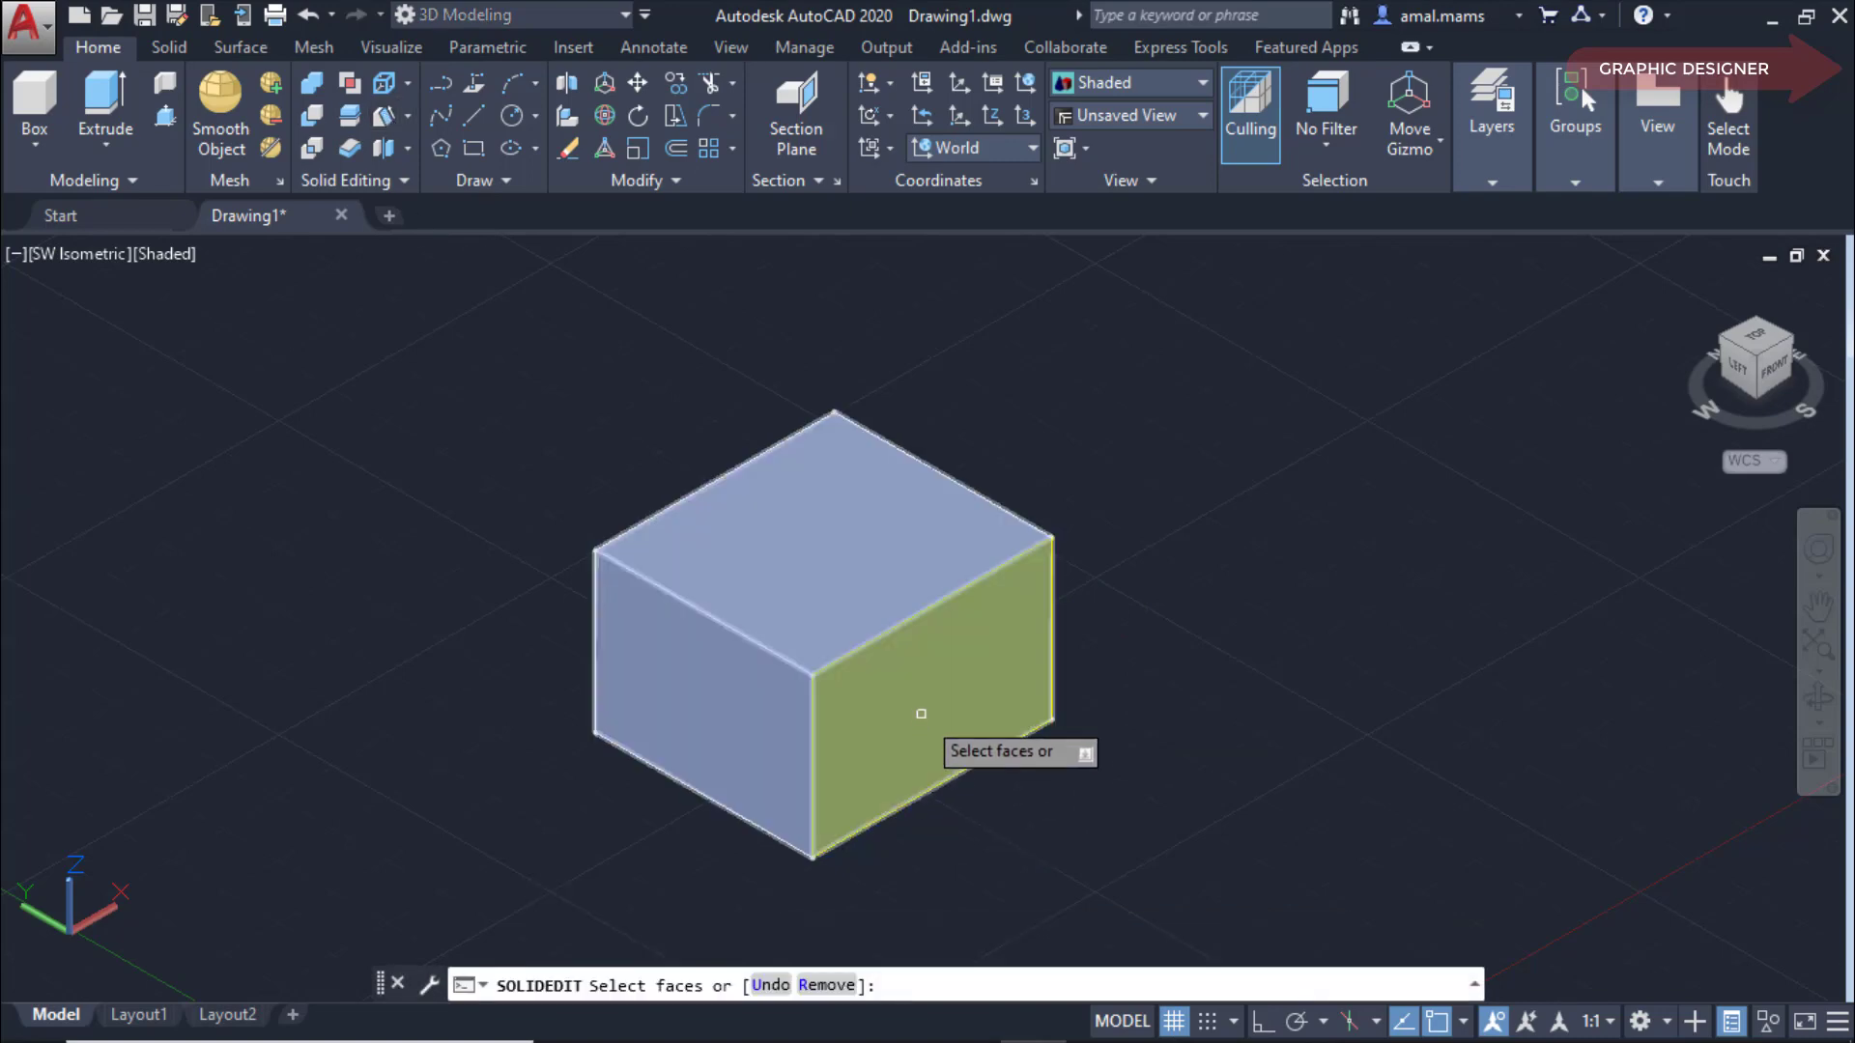
{"action": "left_click", "coordinate": [921, 714]}
{"action": "right_click", "coordinate": [1057, 848]}
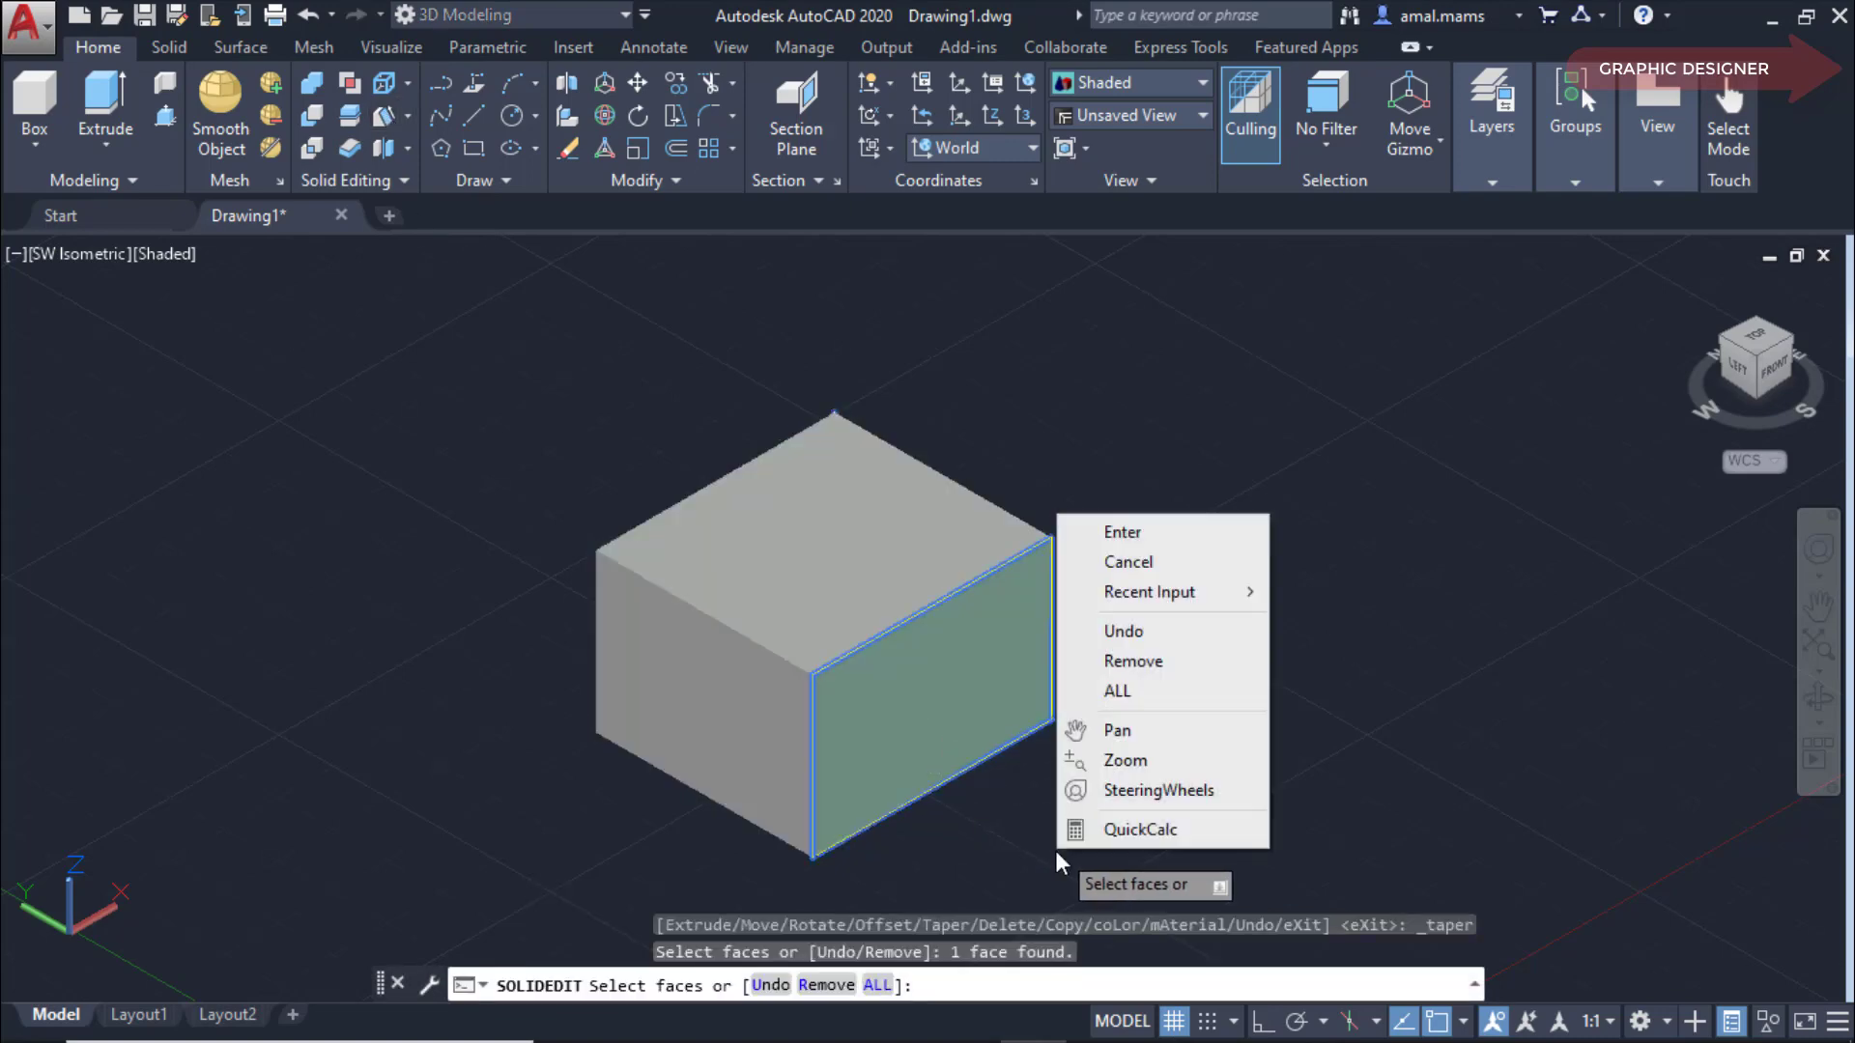
{"action": "left_click", "coordinate": [1121, 532]}
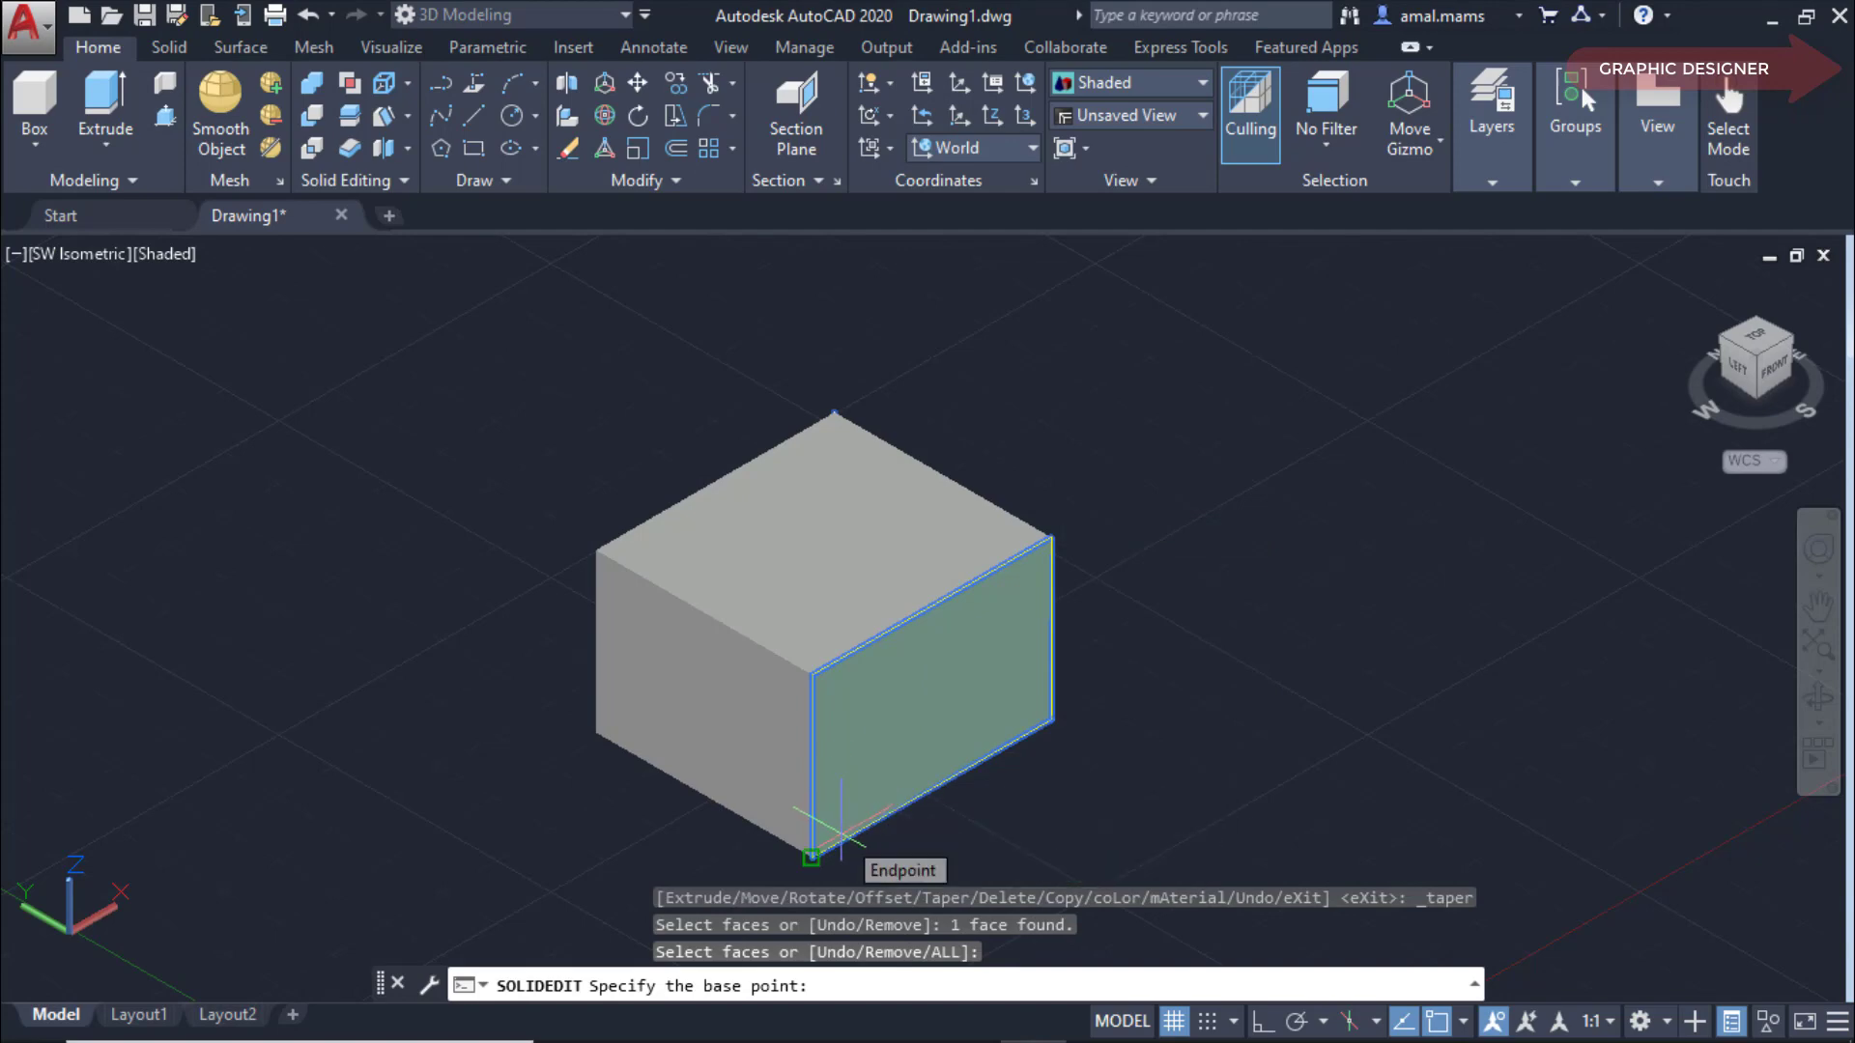
{"action": "left_click", "coordinate": [839, 833]}
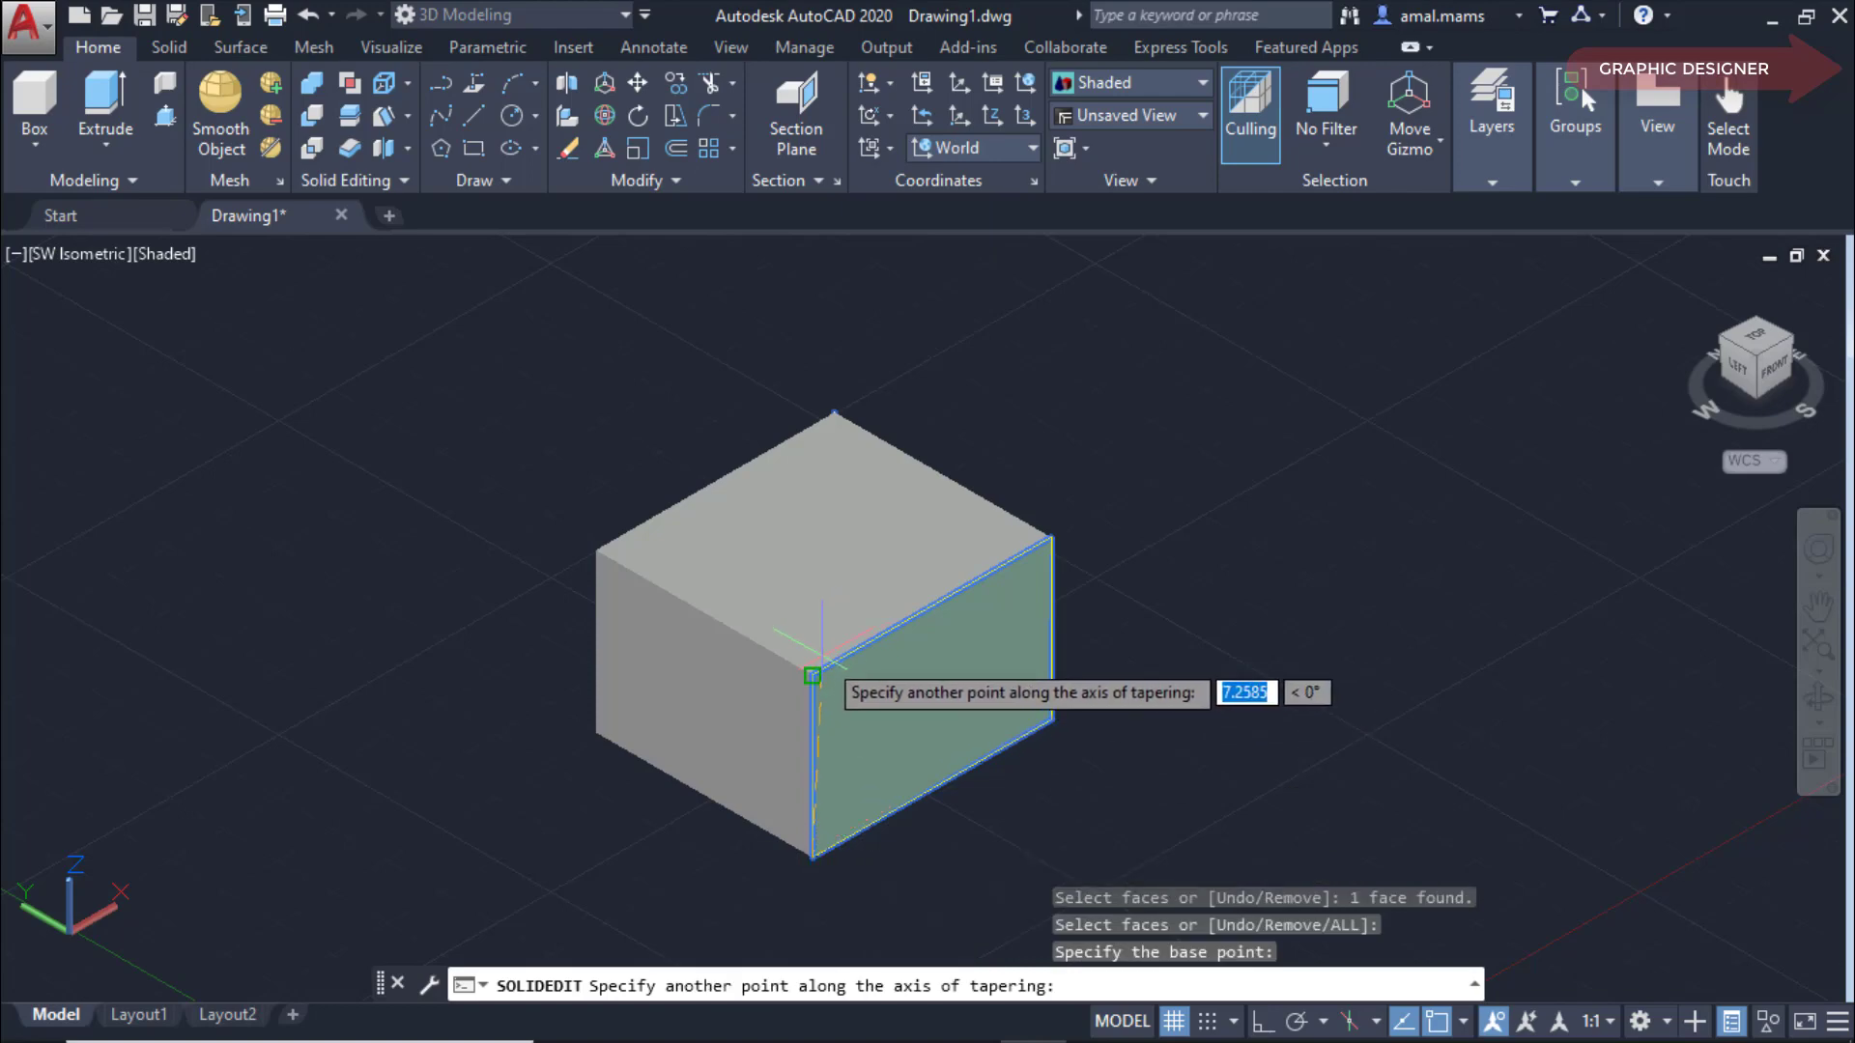
{"action": "left_click", "coordinate": [818, 657]}
{"action": "type", "text": "30"}
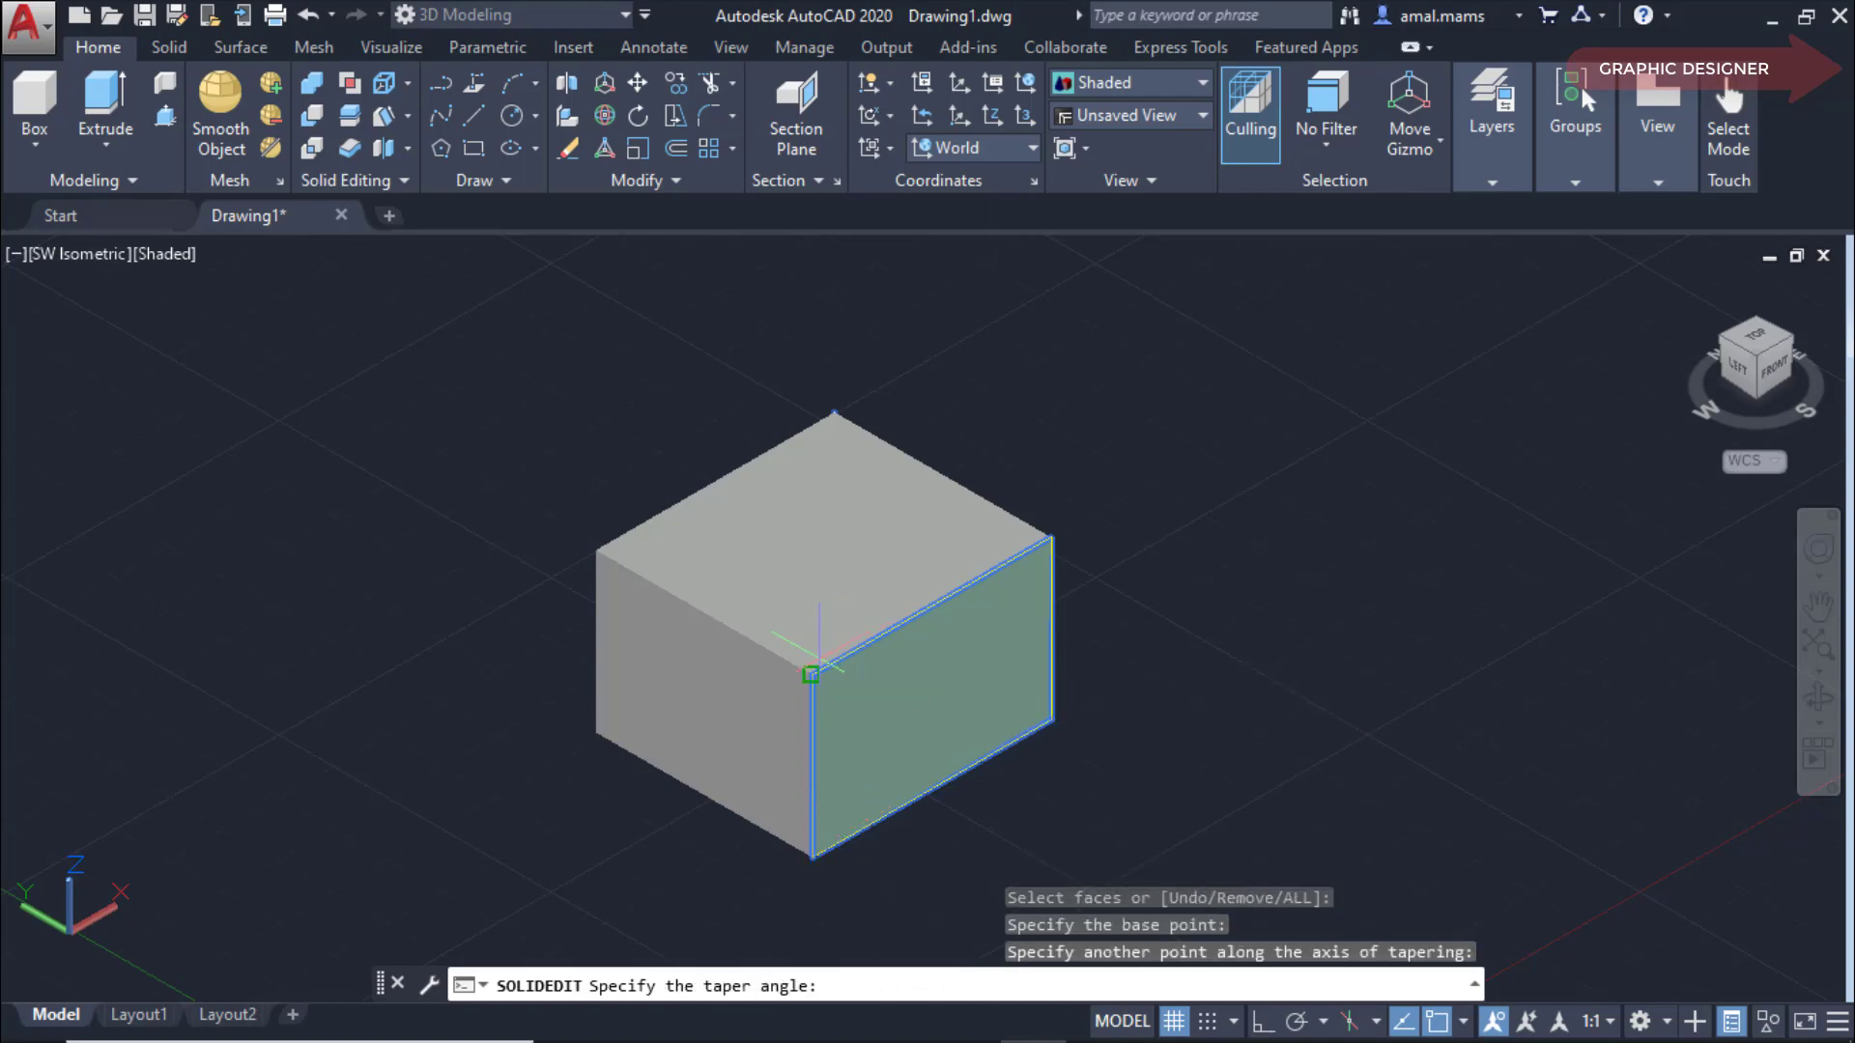
{"action": "key", "text": "Return"}
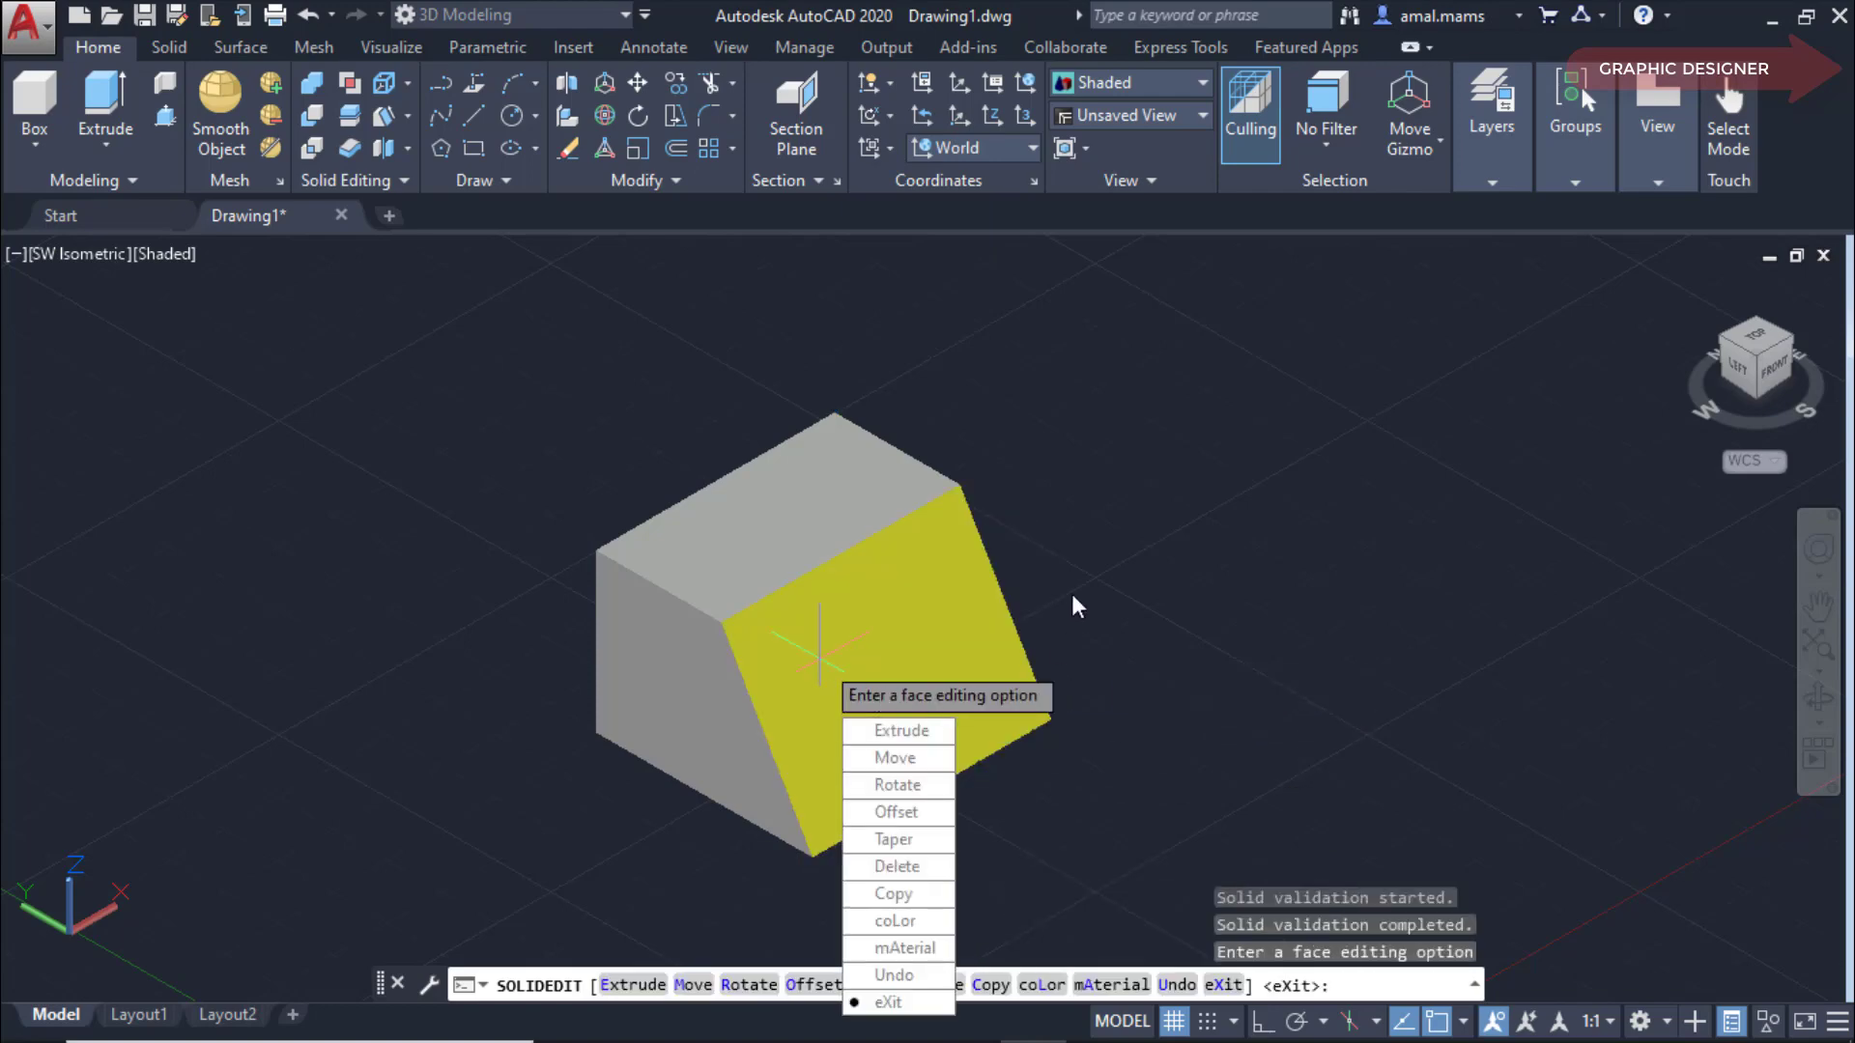
{"action": "mouse_move", "coordinate": [1077, 649]}
{"action": "middle_mouse_down", "text": "shift"}
{"action": "mouse_move", "coordinate": [1108, 579]}
{"action": "mouse_move", "coordinate": [1044, 650]}
{"action": "mouse_move", "coordinate": [1095, 611]}
{"action": "middle_mouse_up", "text": "shift"}
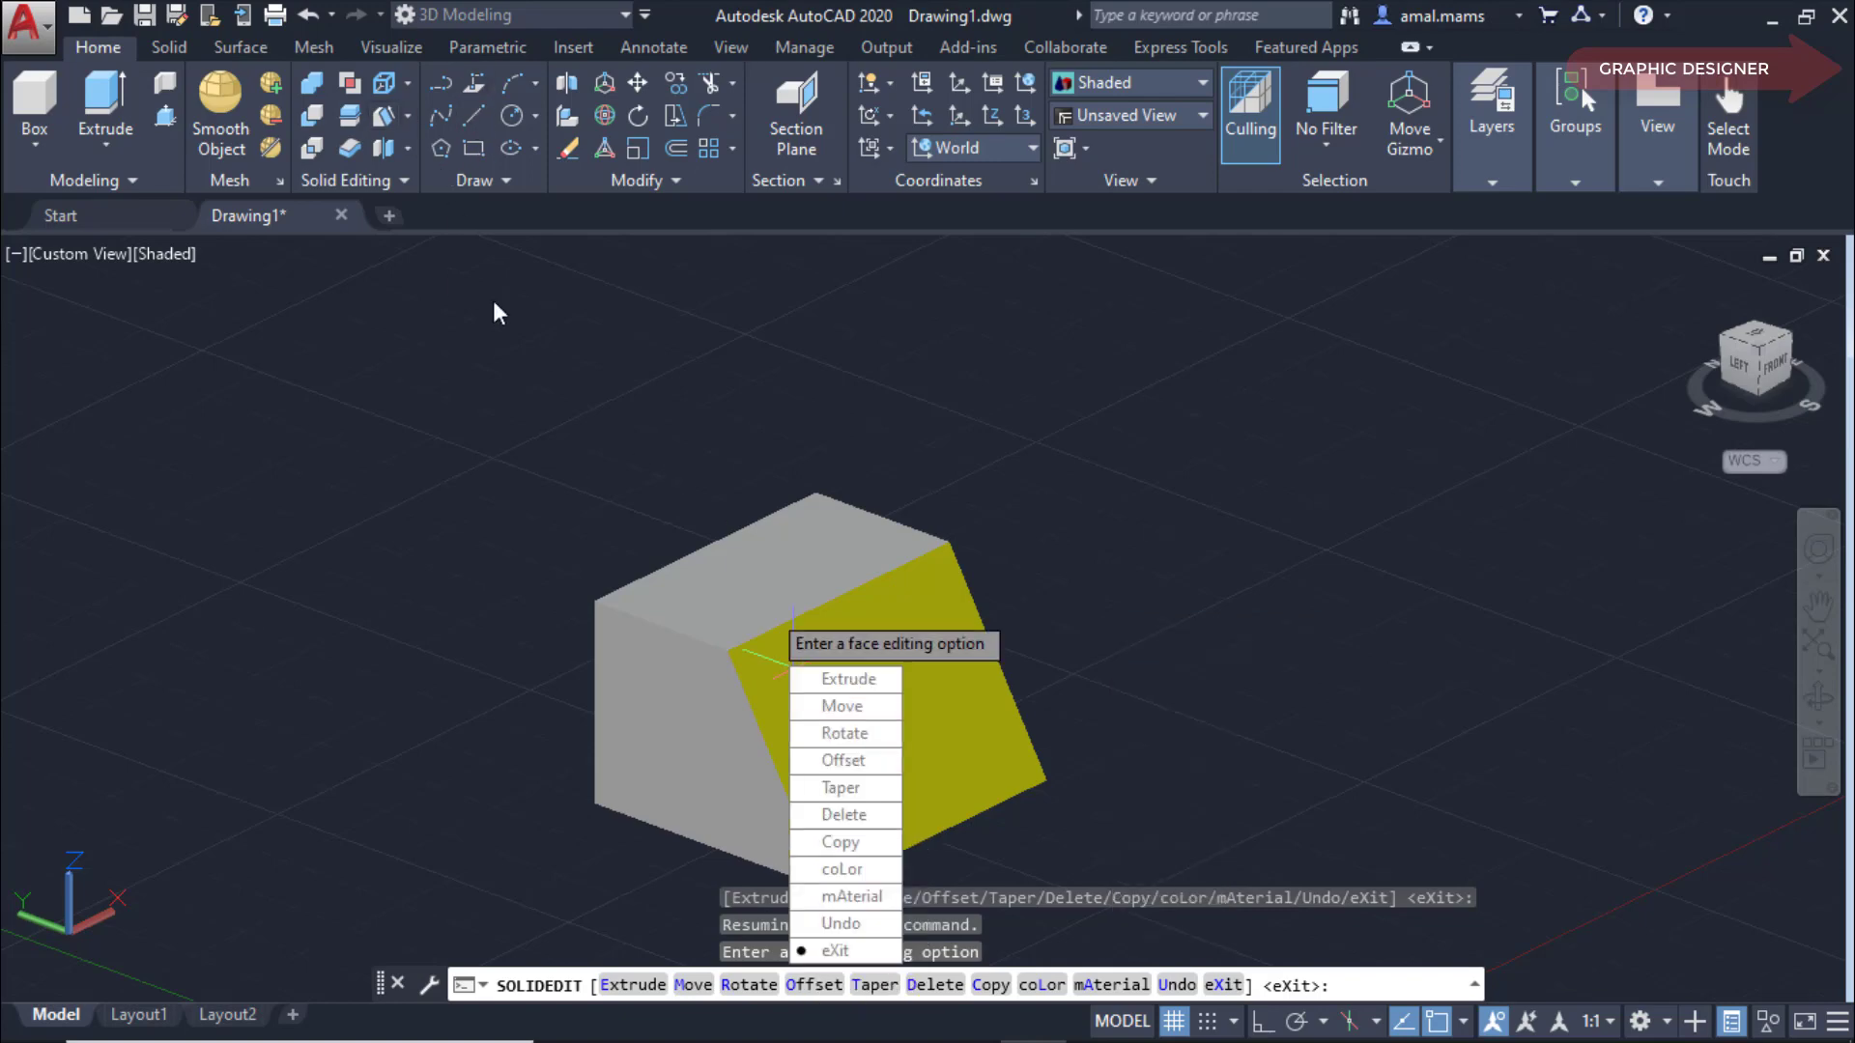
{"action": "left_click", "coordinate": [407, 116]}
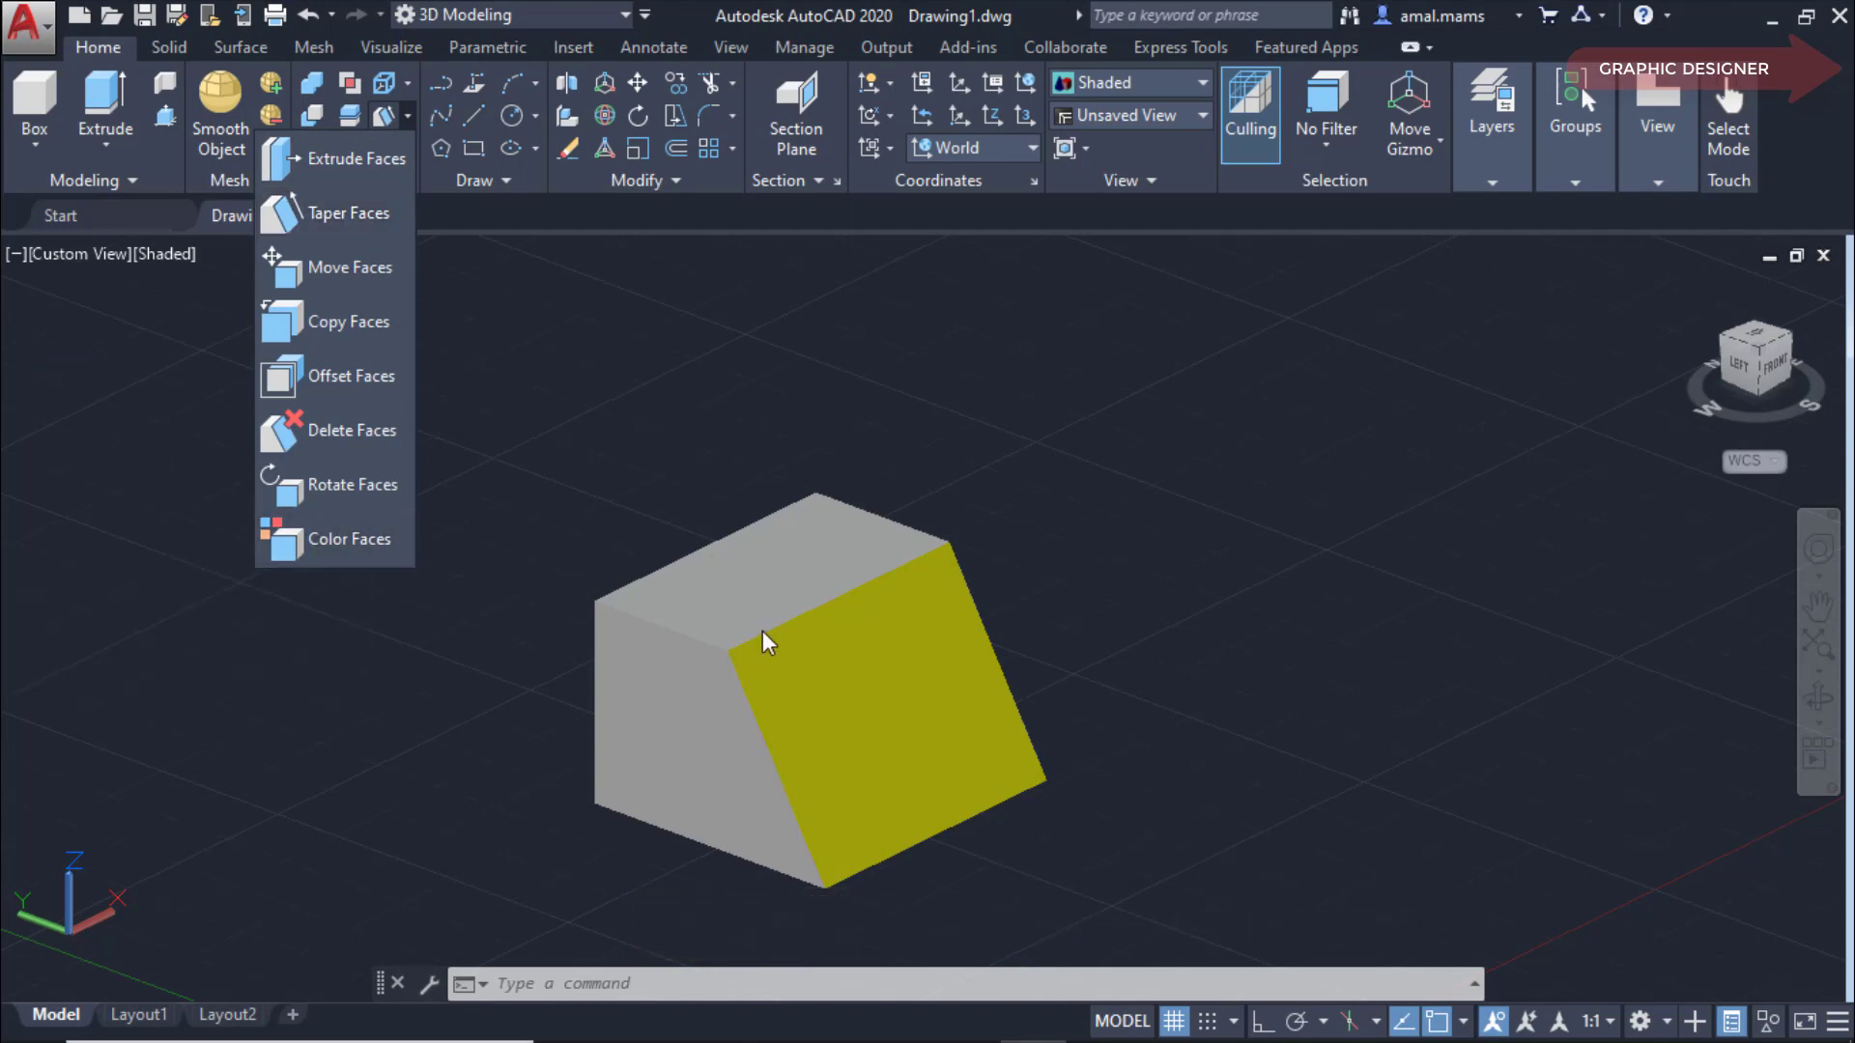
Color the box's left face red with Color Faces.
{"action": "left_click", "coordinate": [348, 536]}
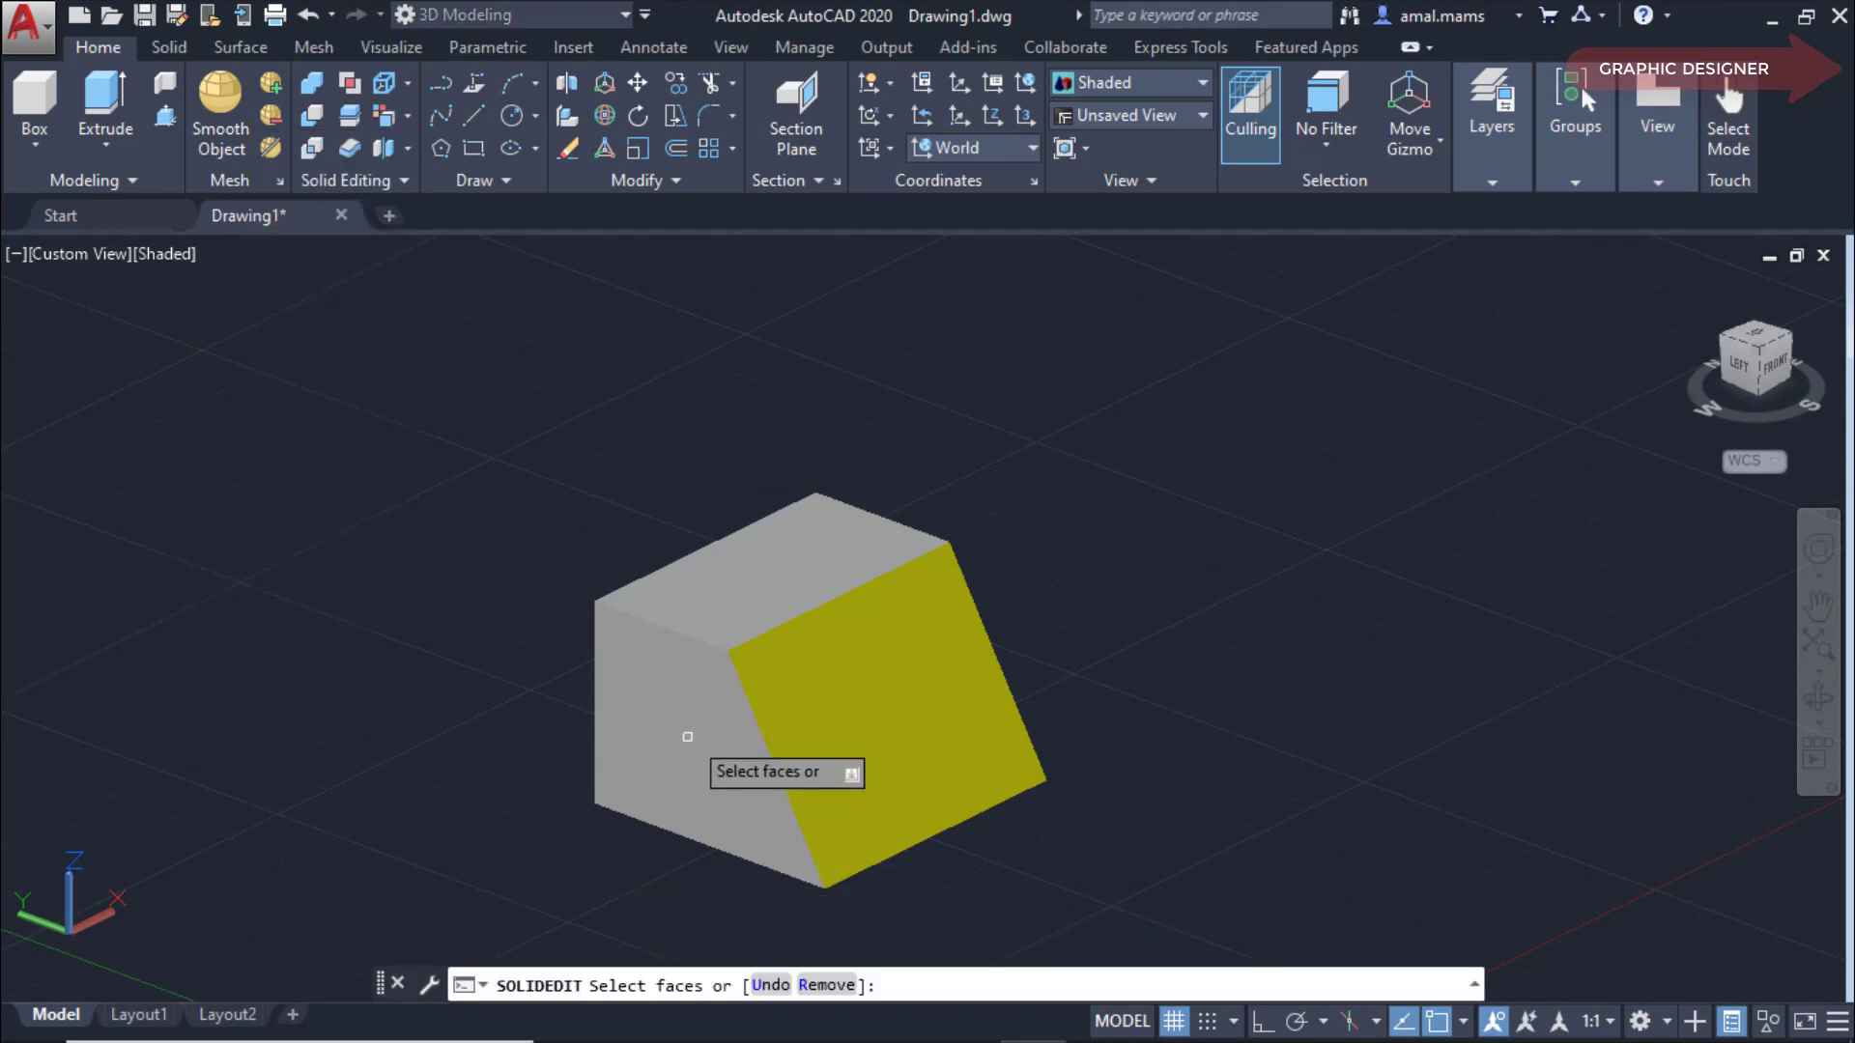
{"action": "left_click", "coordinate": [672, 712]}
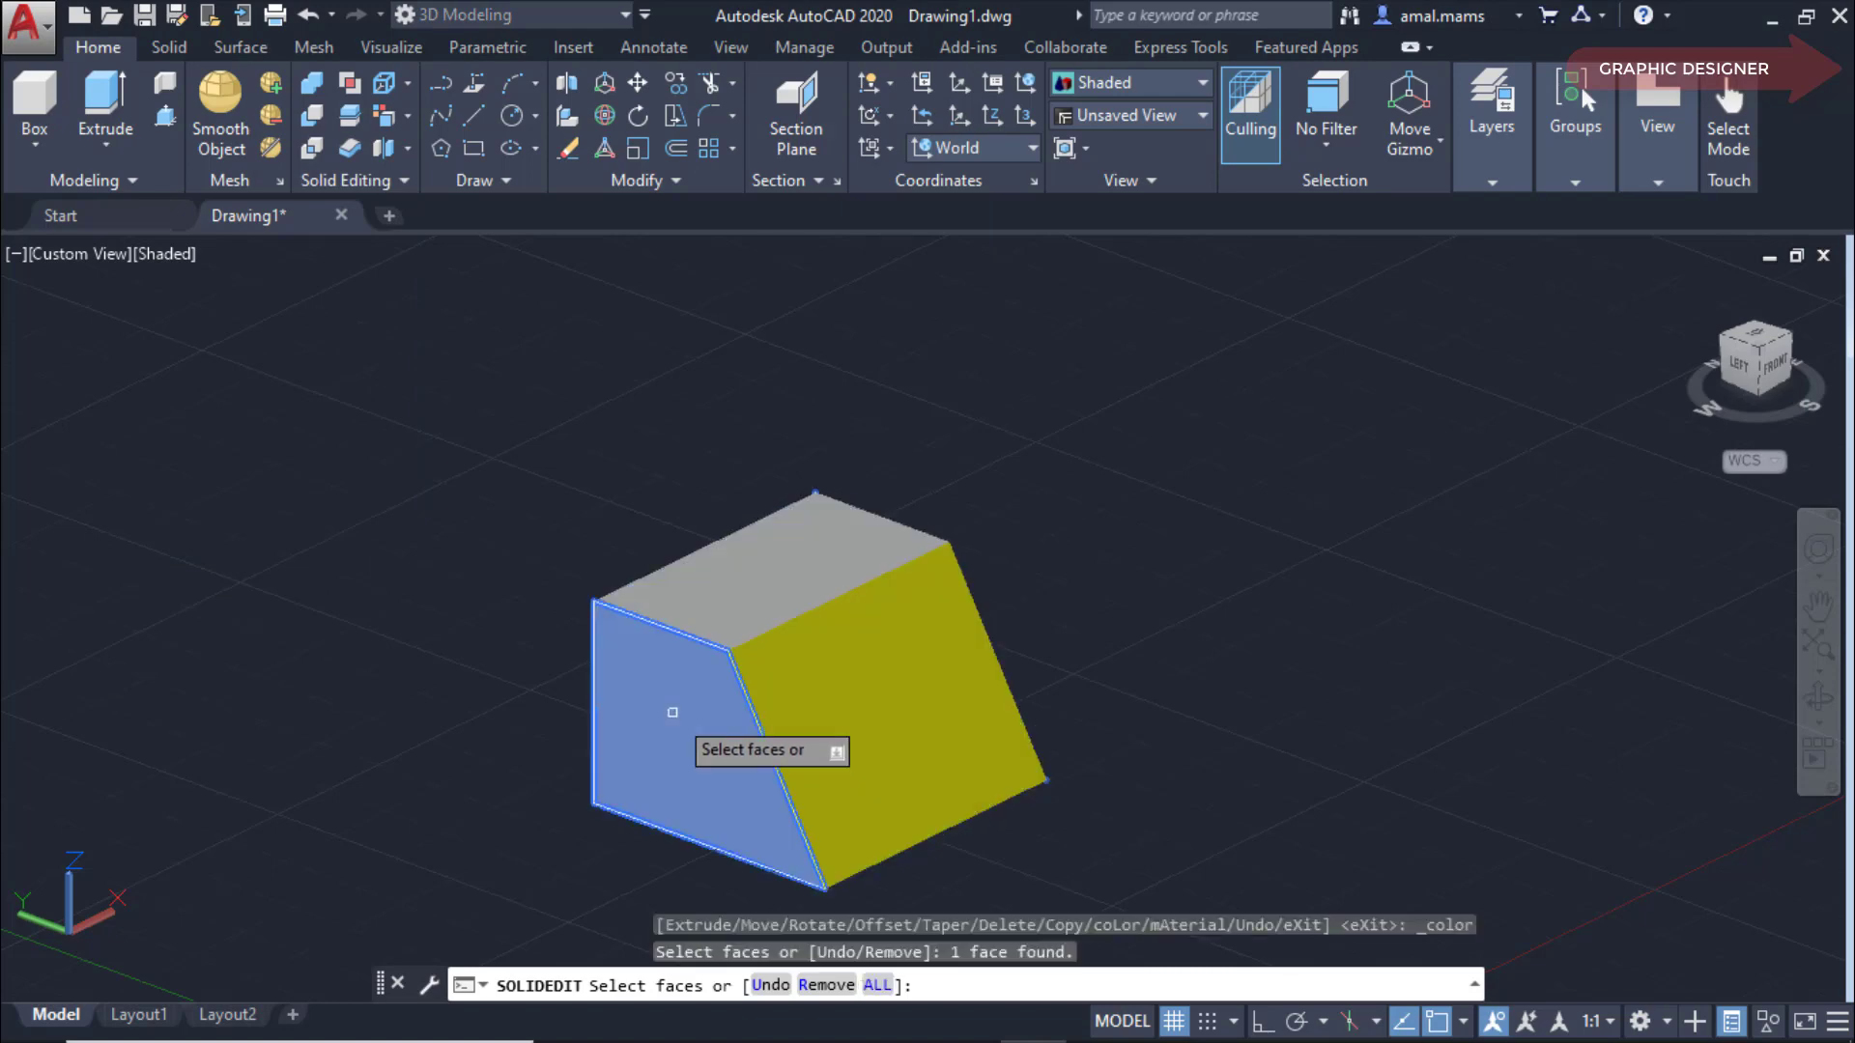
{"action": "right_click", "coordinate": [672, 712]}
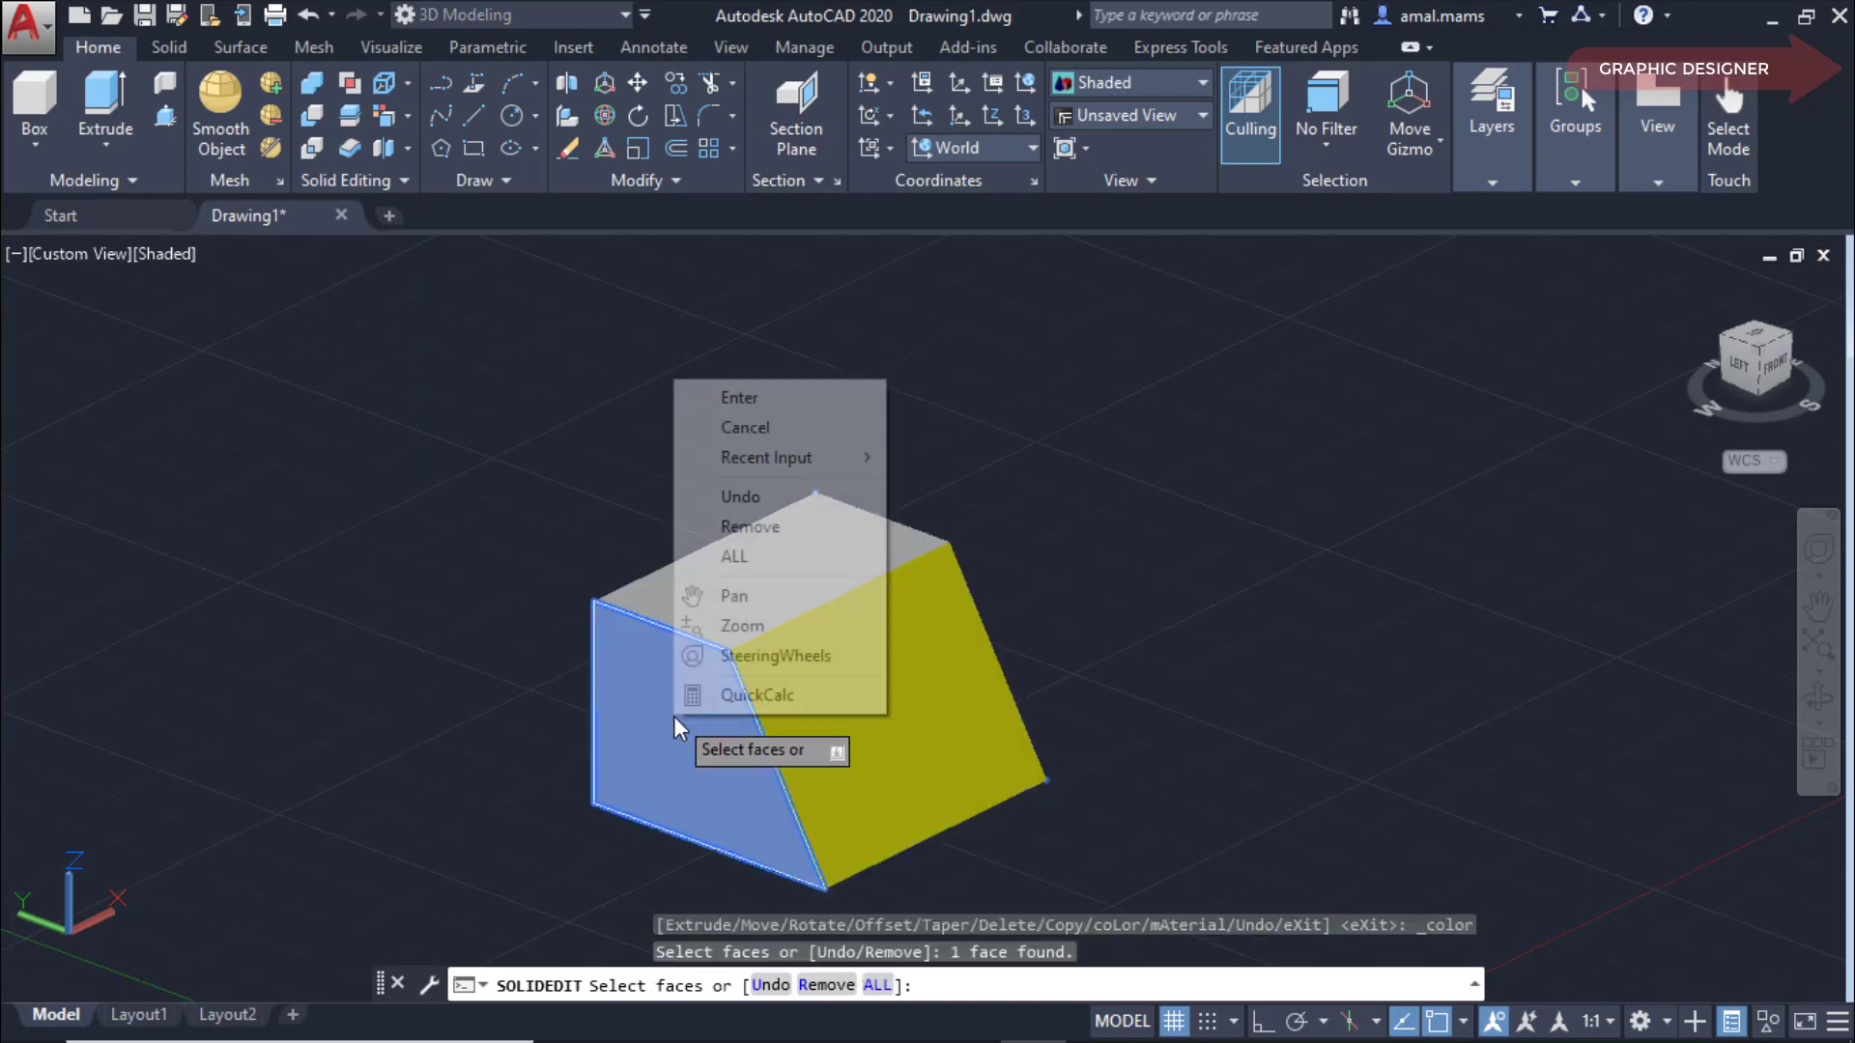
{"action": "left_click", "coordinate": [729, 404]}
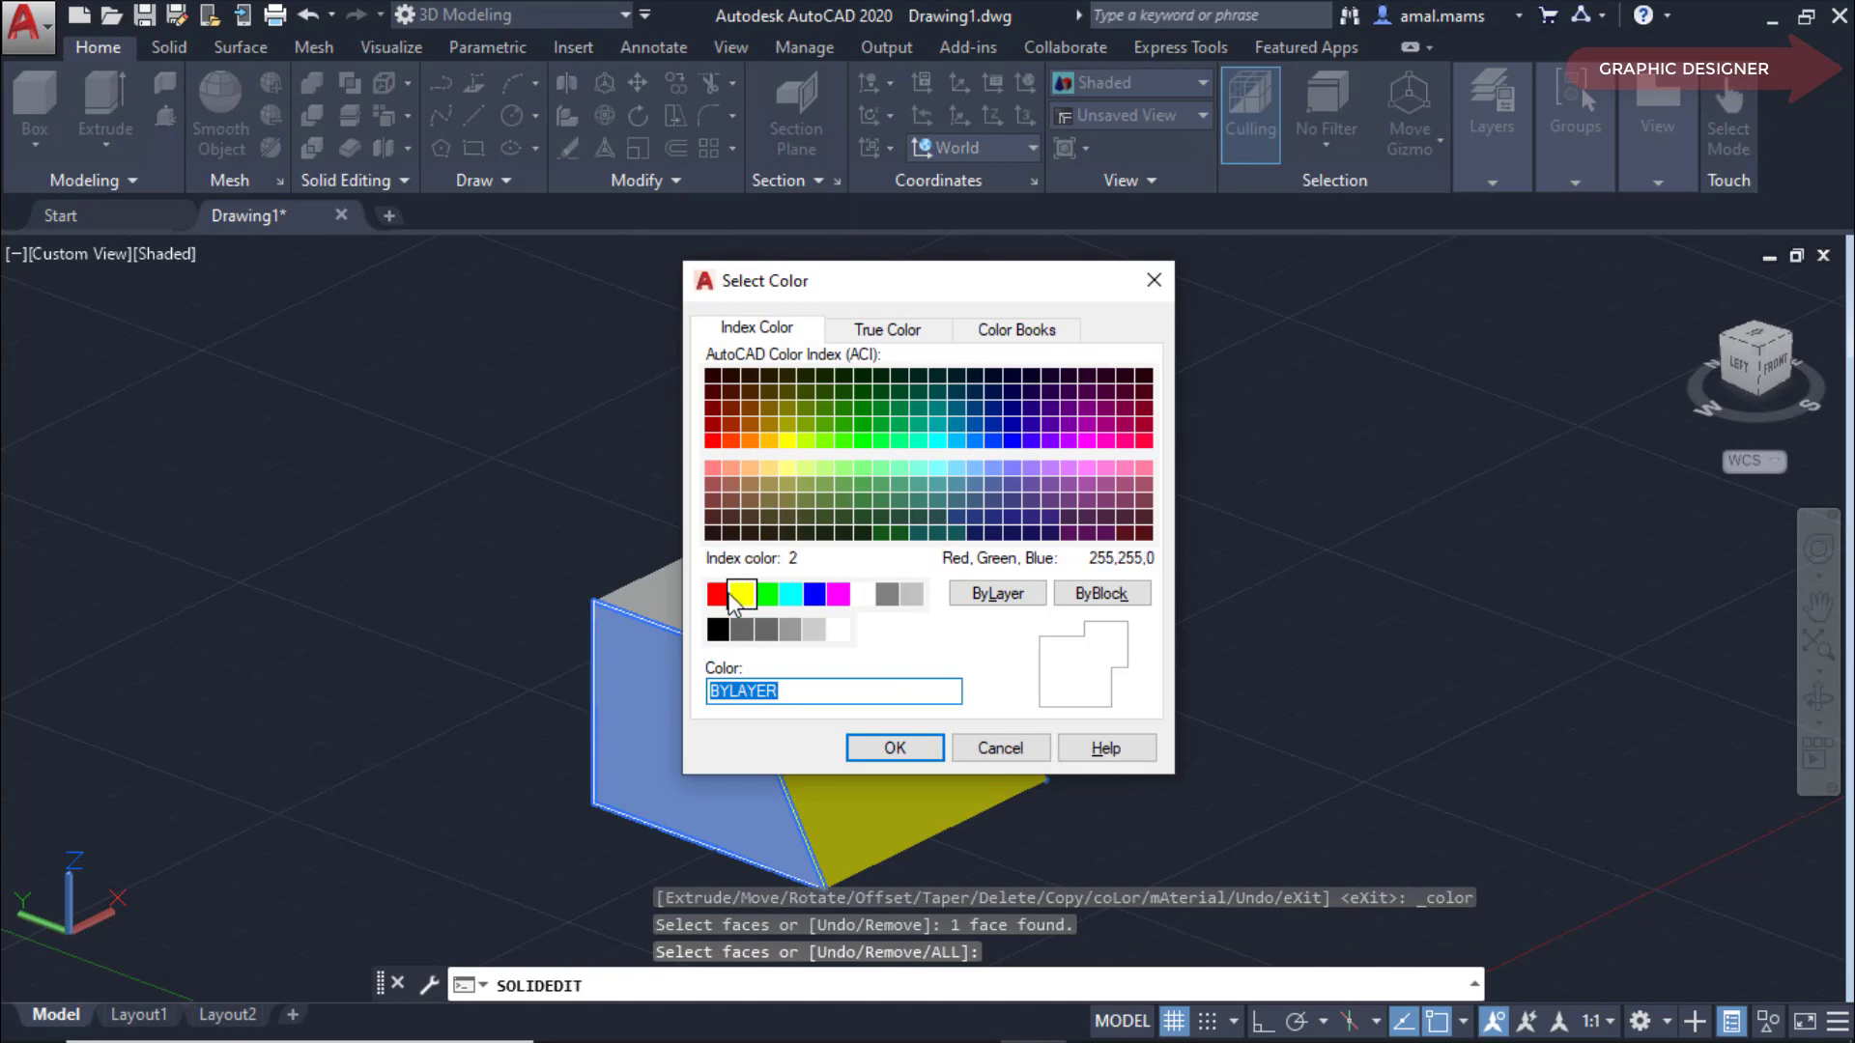
{"action": "left_click", "coordinate": [717, 593]}
{"action": "left_click", "coordinate": [890, 746]}
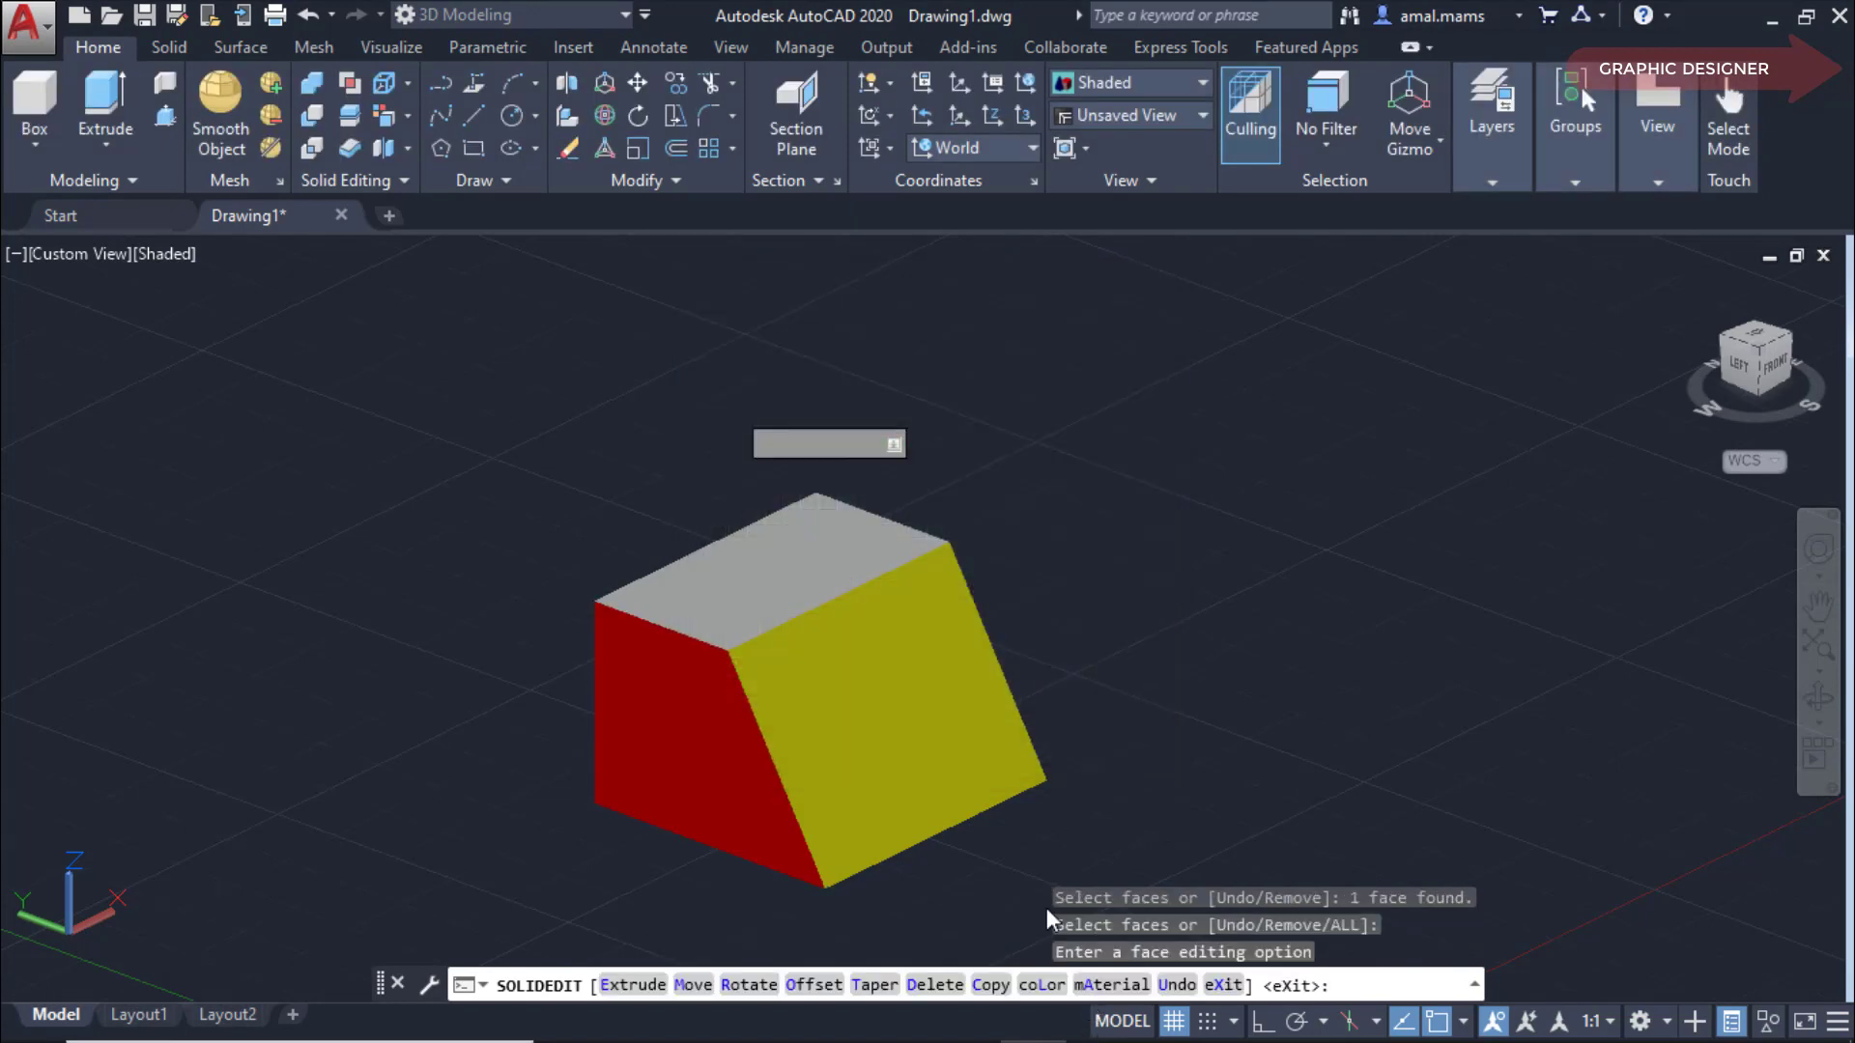
{"action": "key", "text": "Down"}
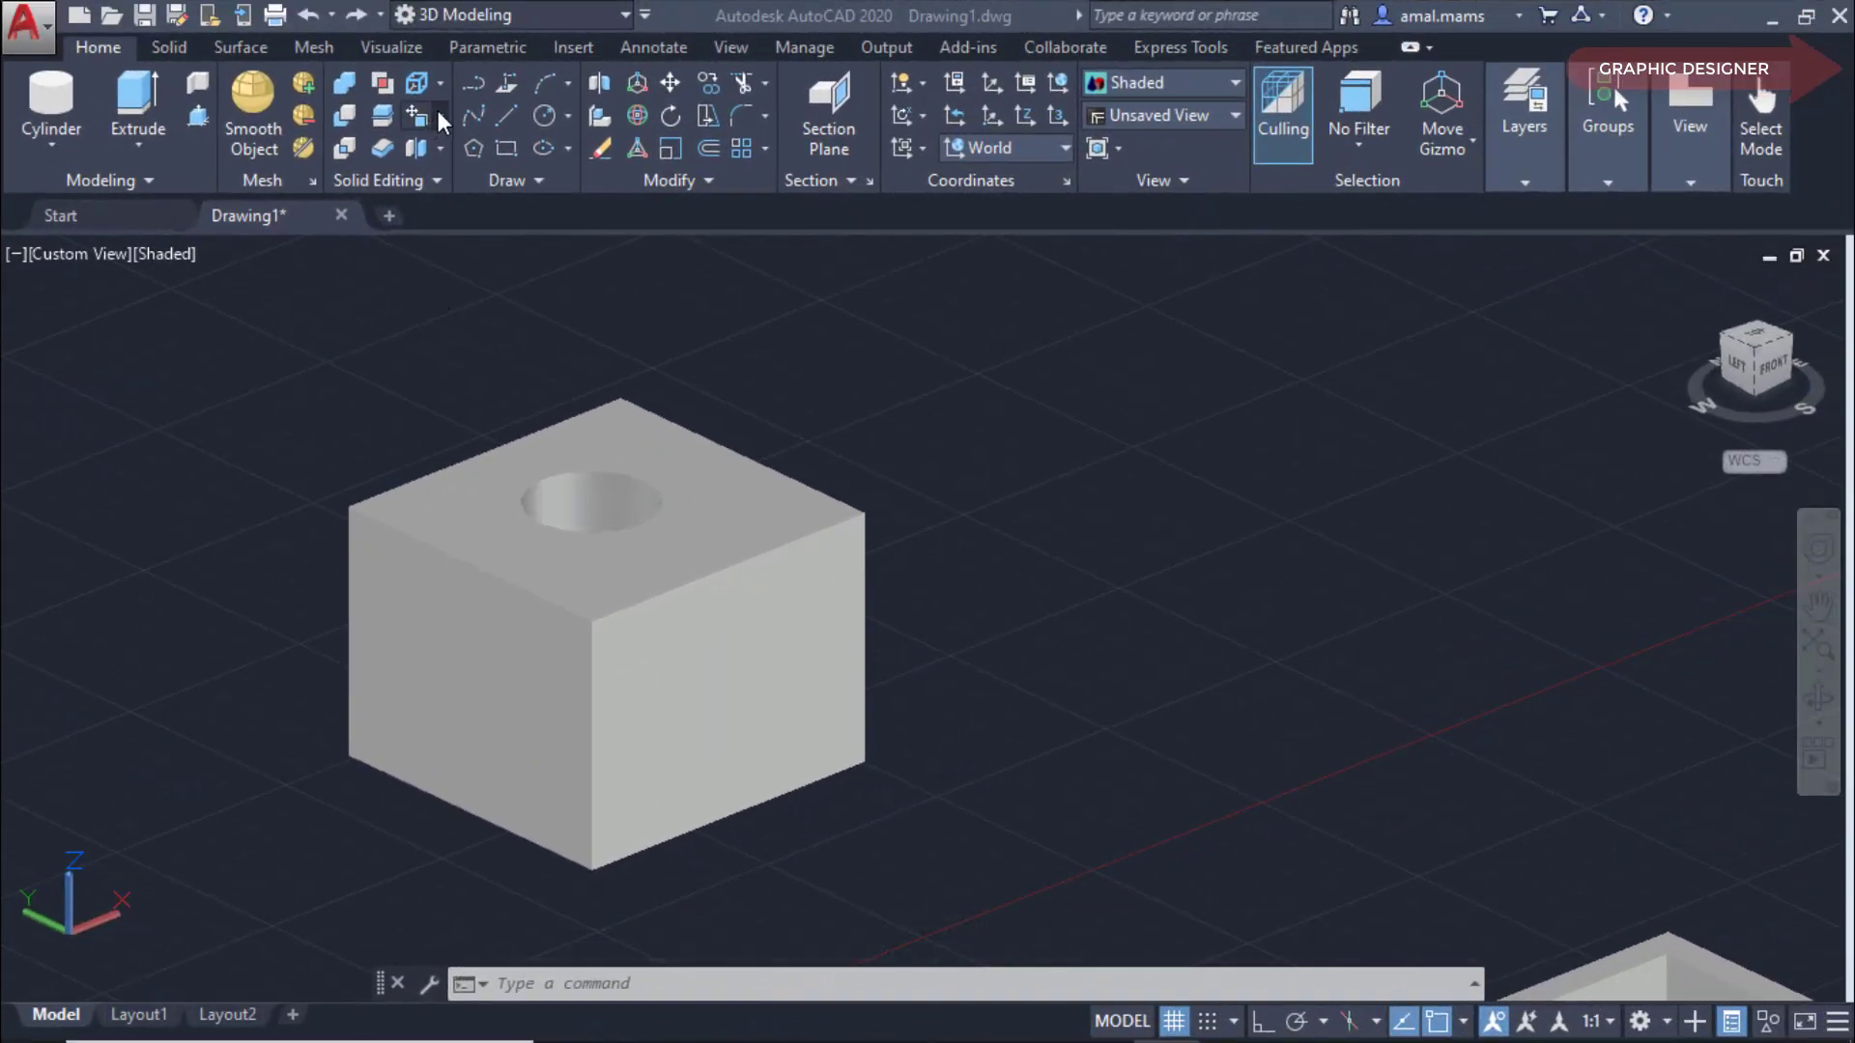
Select and deselect the box solid, then clear the selection.
{"action": "left_click", "coordinate": [441, 115]}
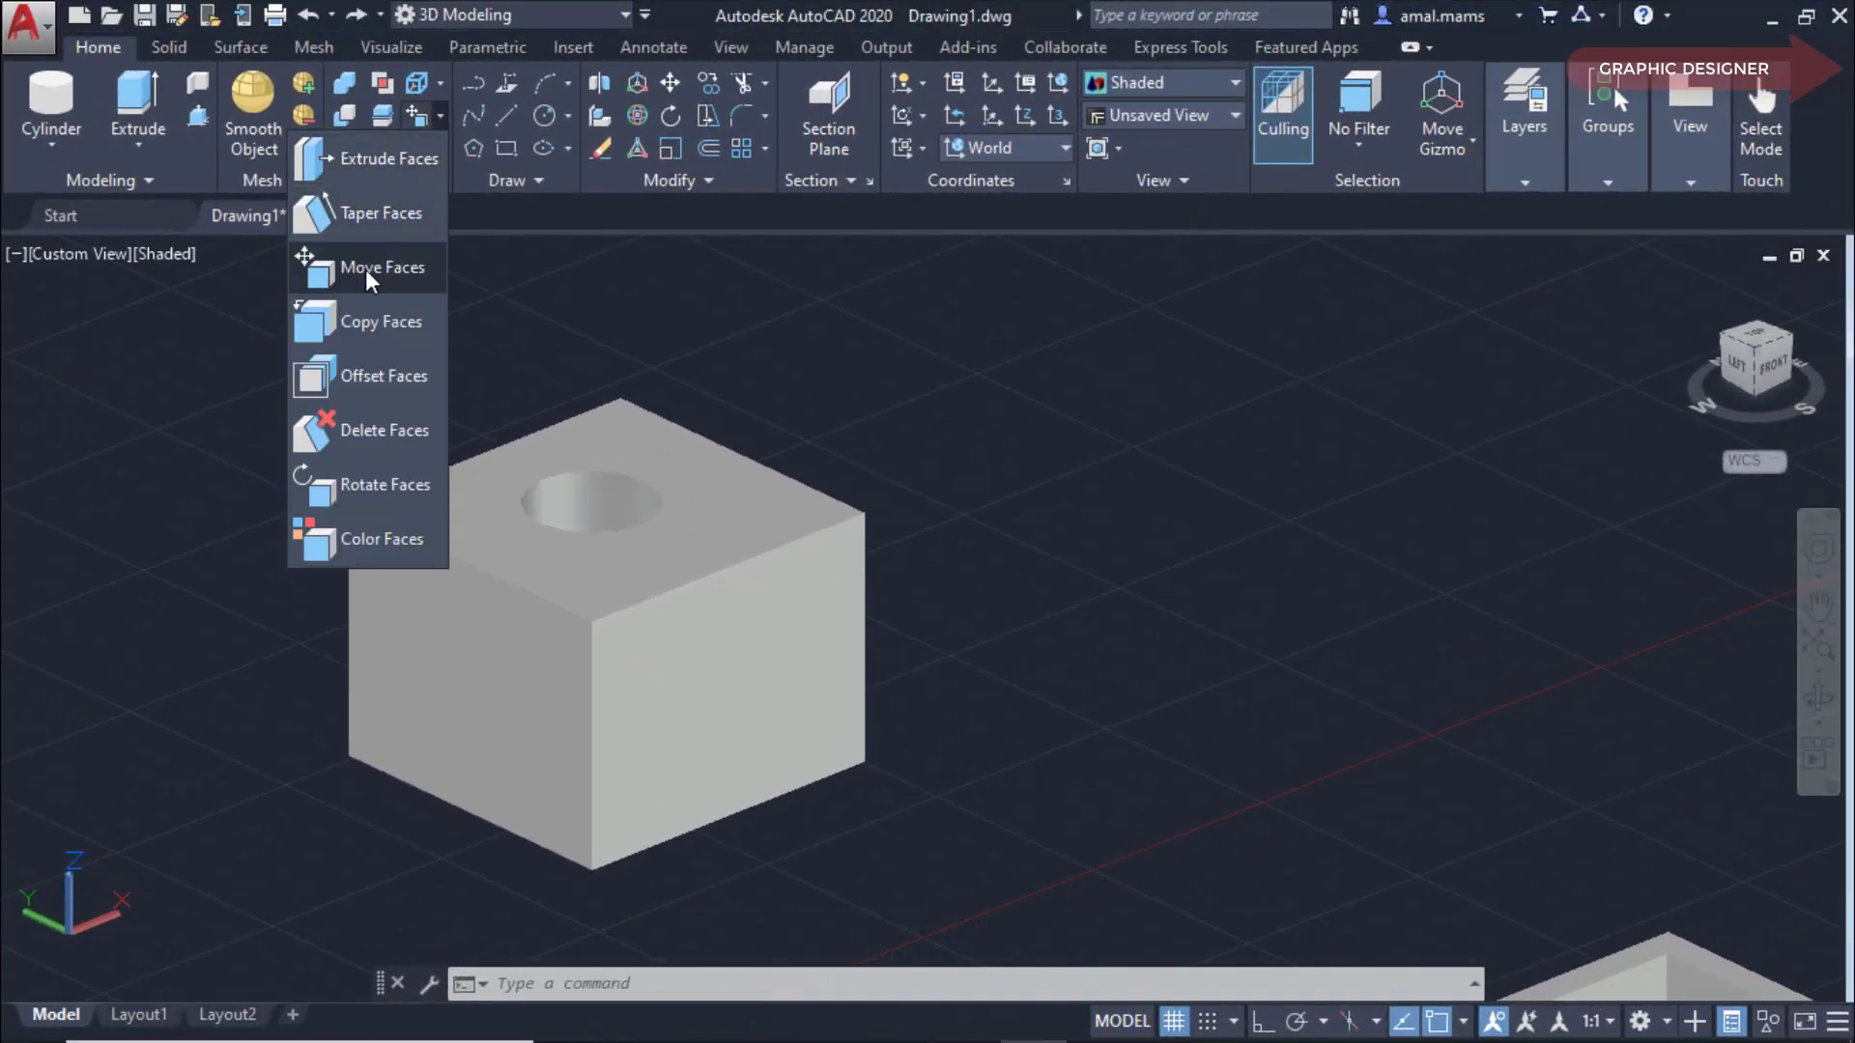
{"action": "left_click", "coordinate": [623, 507]}
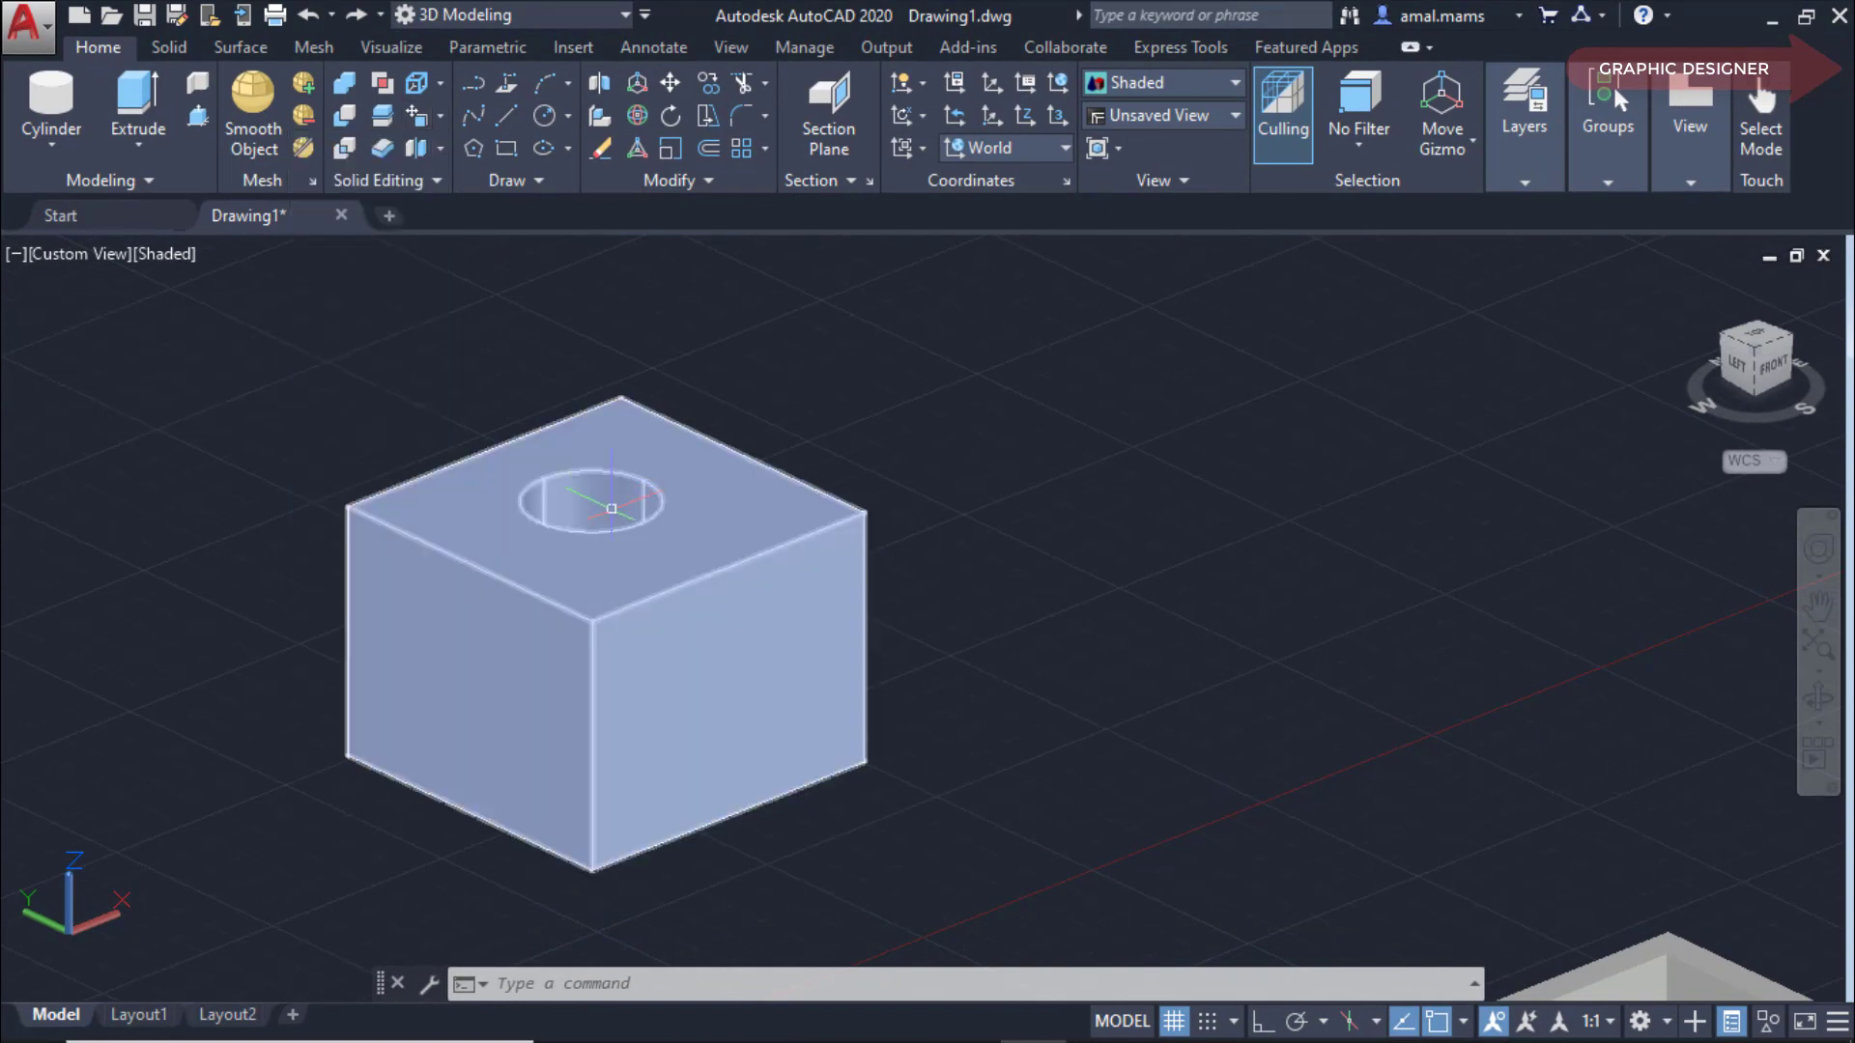
{"action": "left_click", "coordinate": [600, 502]}
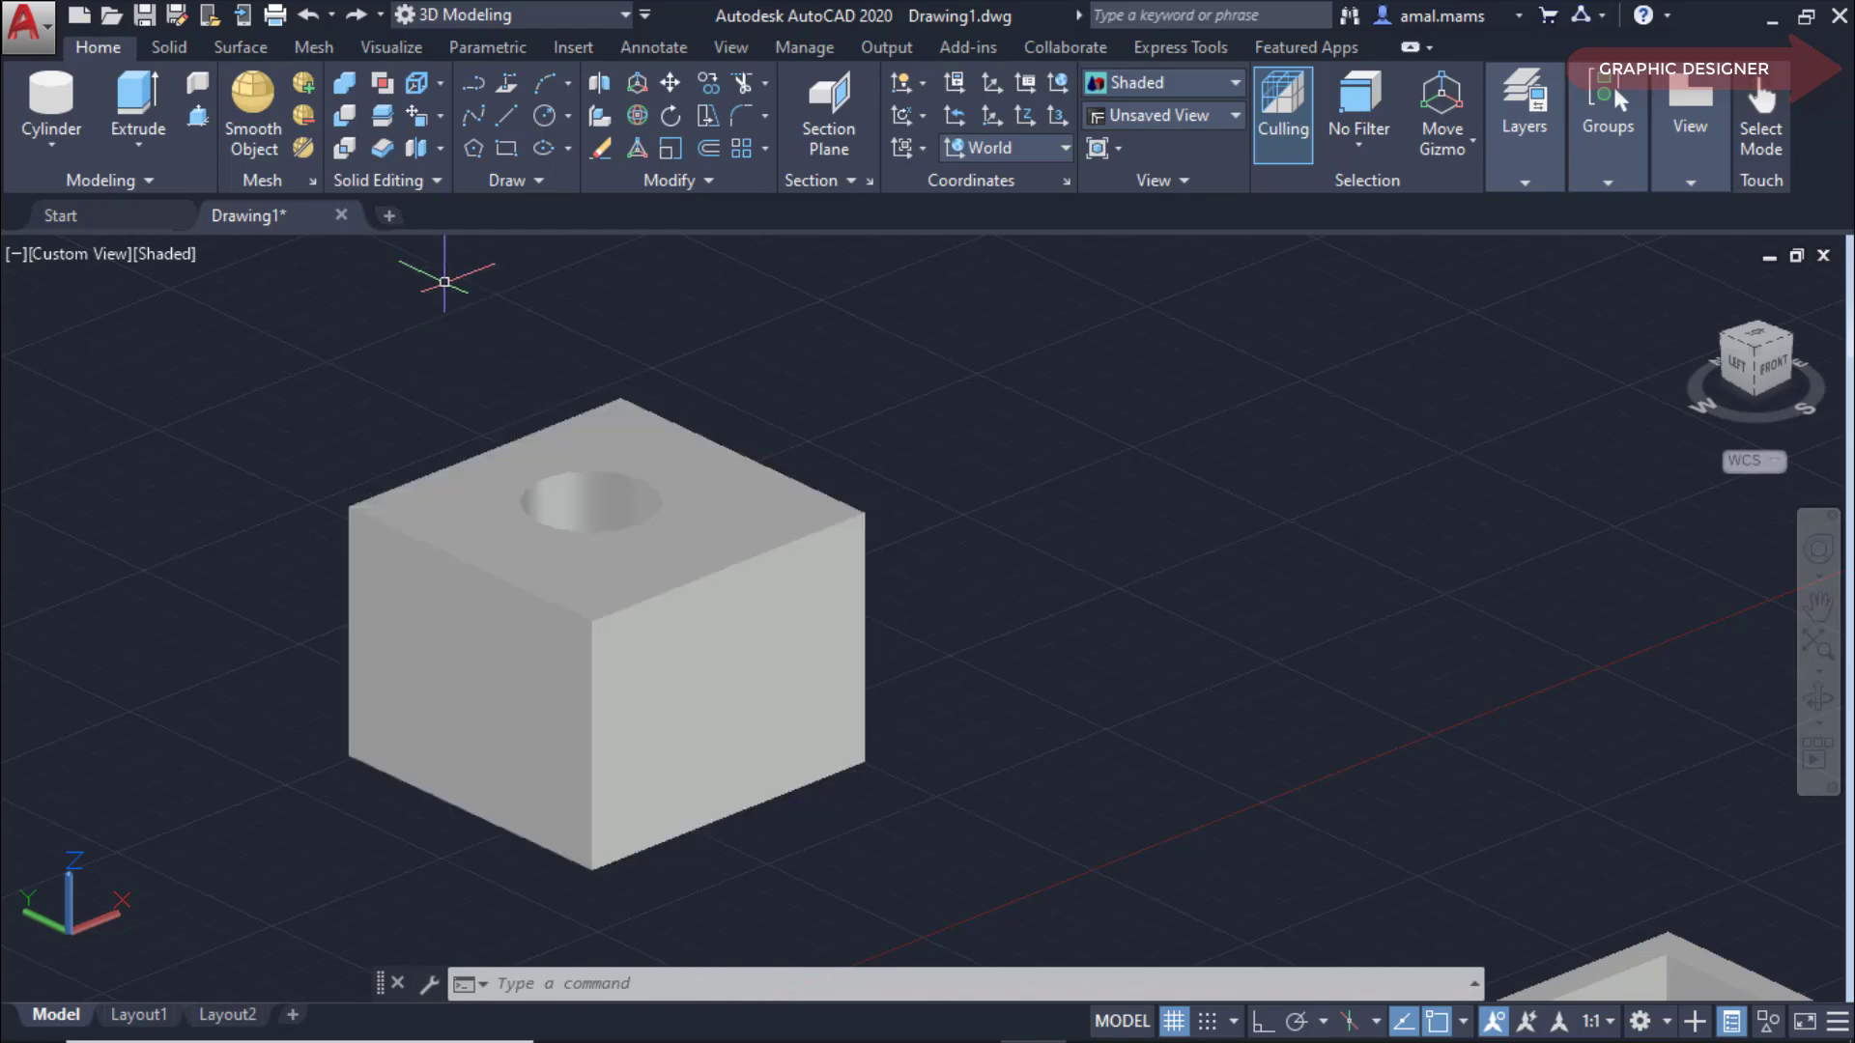
{"action": "left_click", "coordinate": [614, 494]}
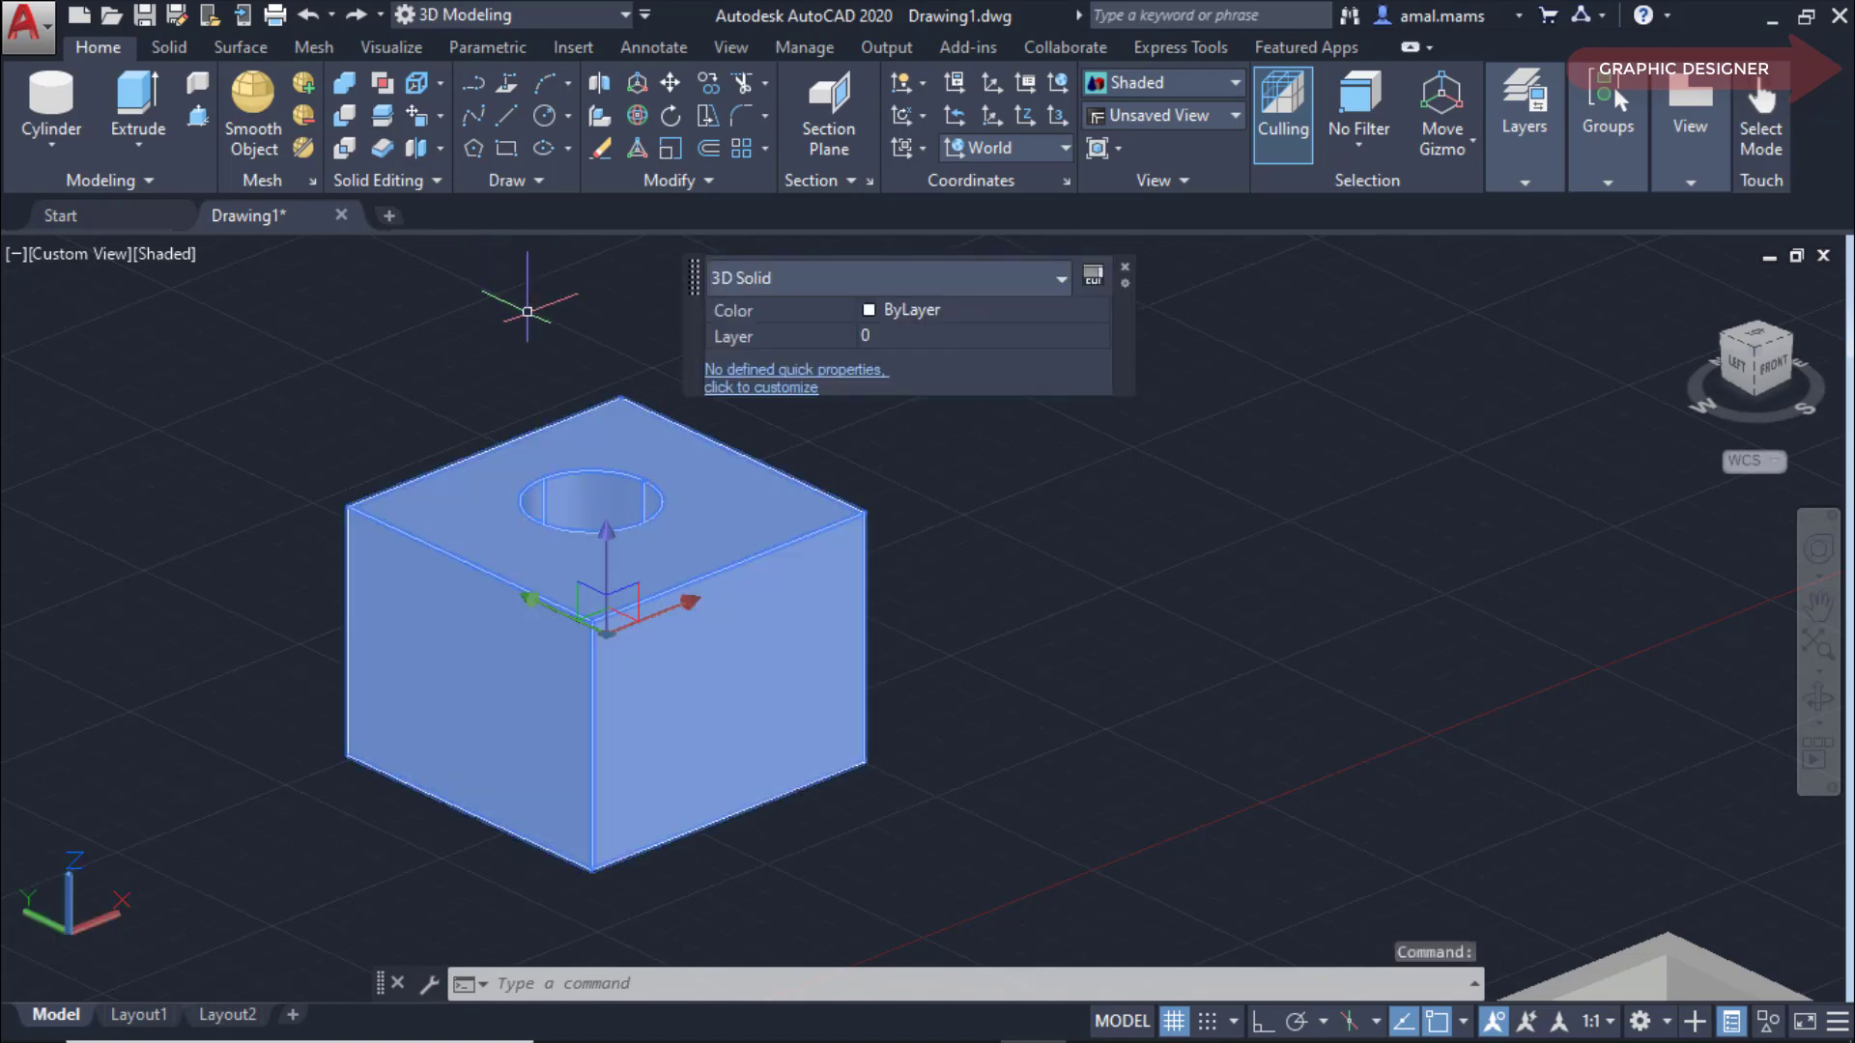
{"action": "key", "text": "Escape"}
{"action": "key", "text": "Escape"}
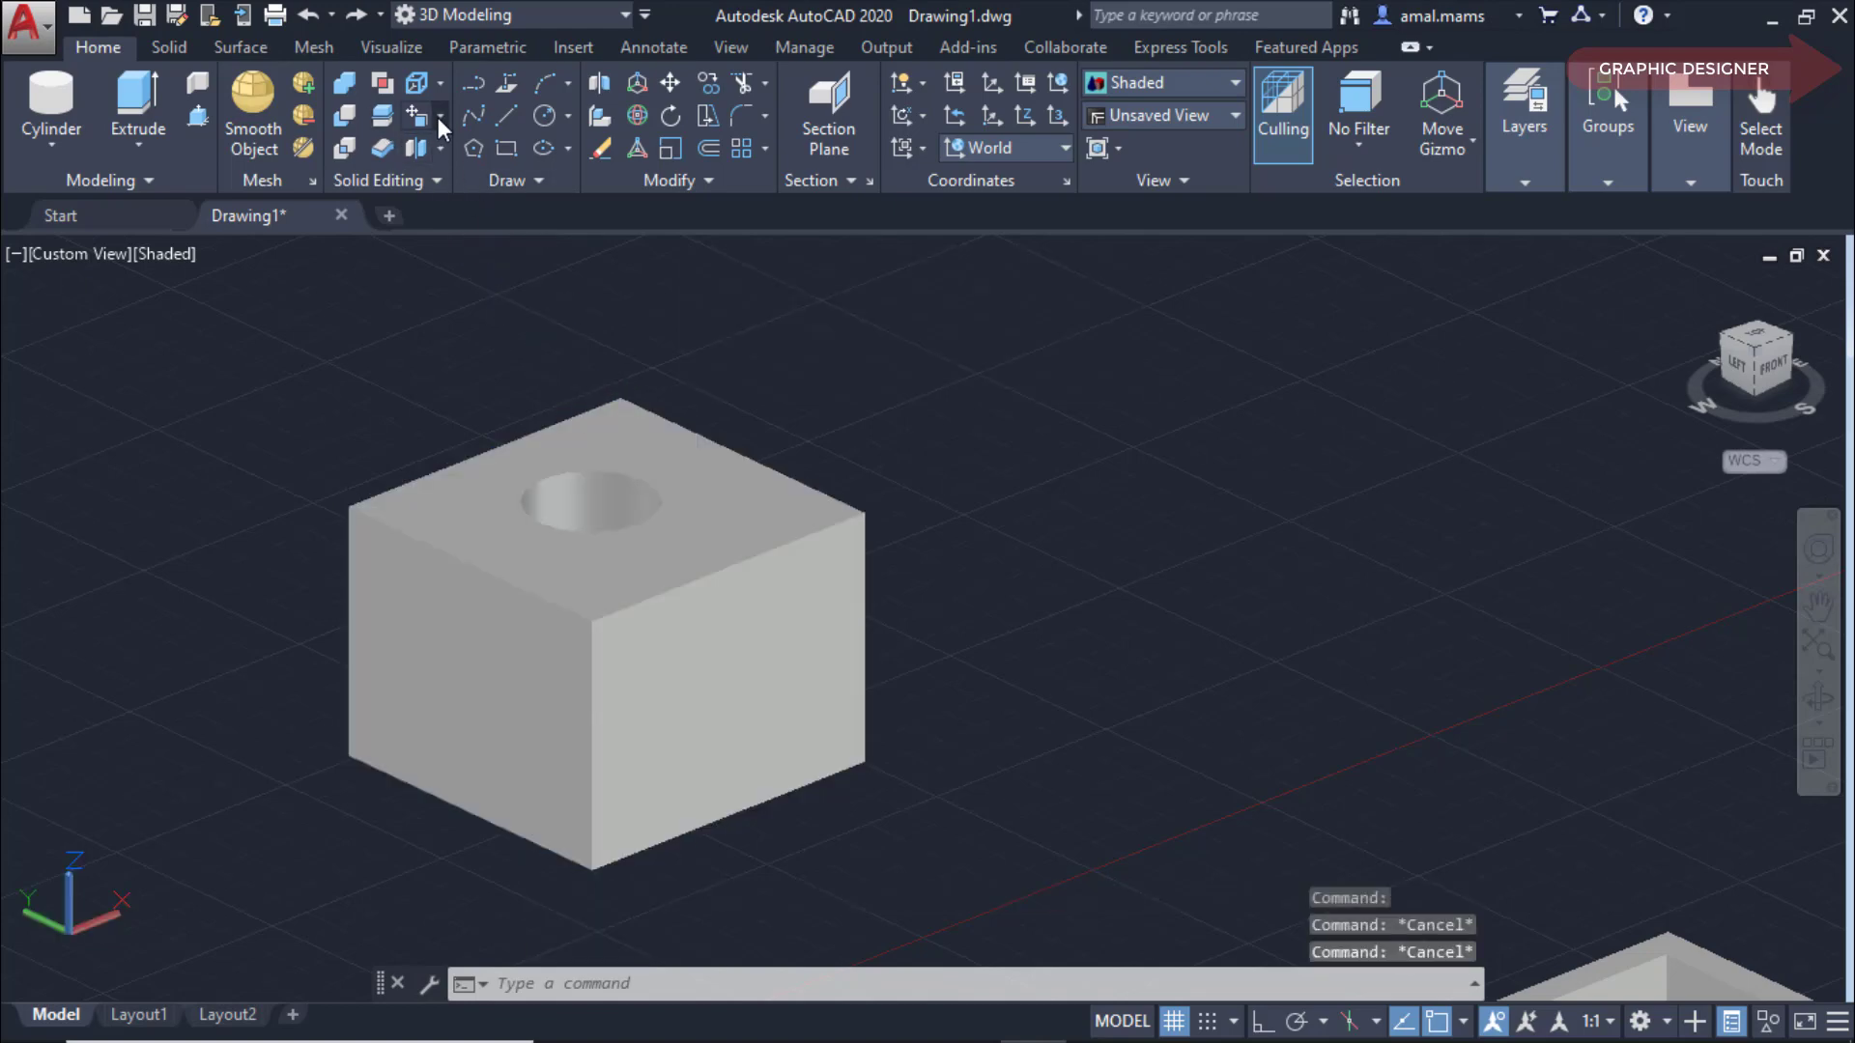
Color the hole's inner cylindrical face red and view the box from above.
{"action": "left_click", "coordinate": [441, 118]}
{"action": "left_click", "coordinate": [386, 539]}
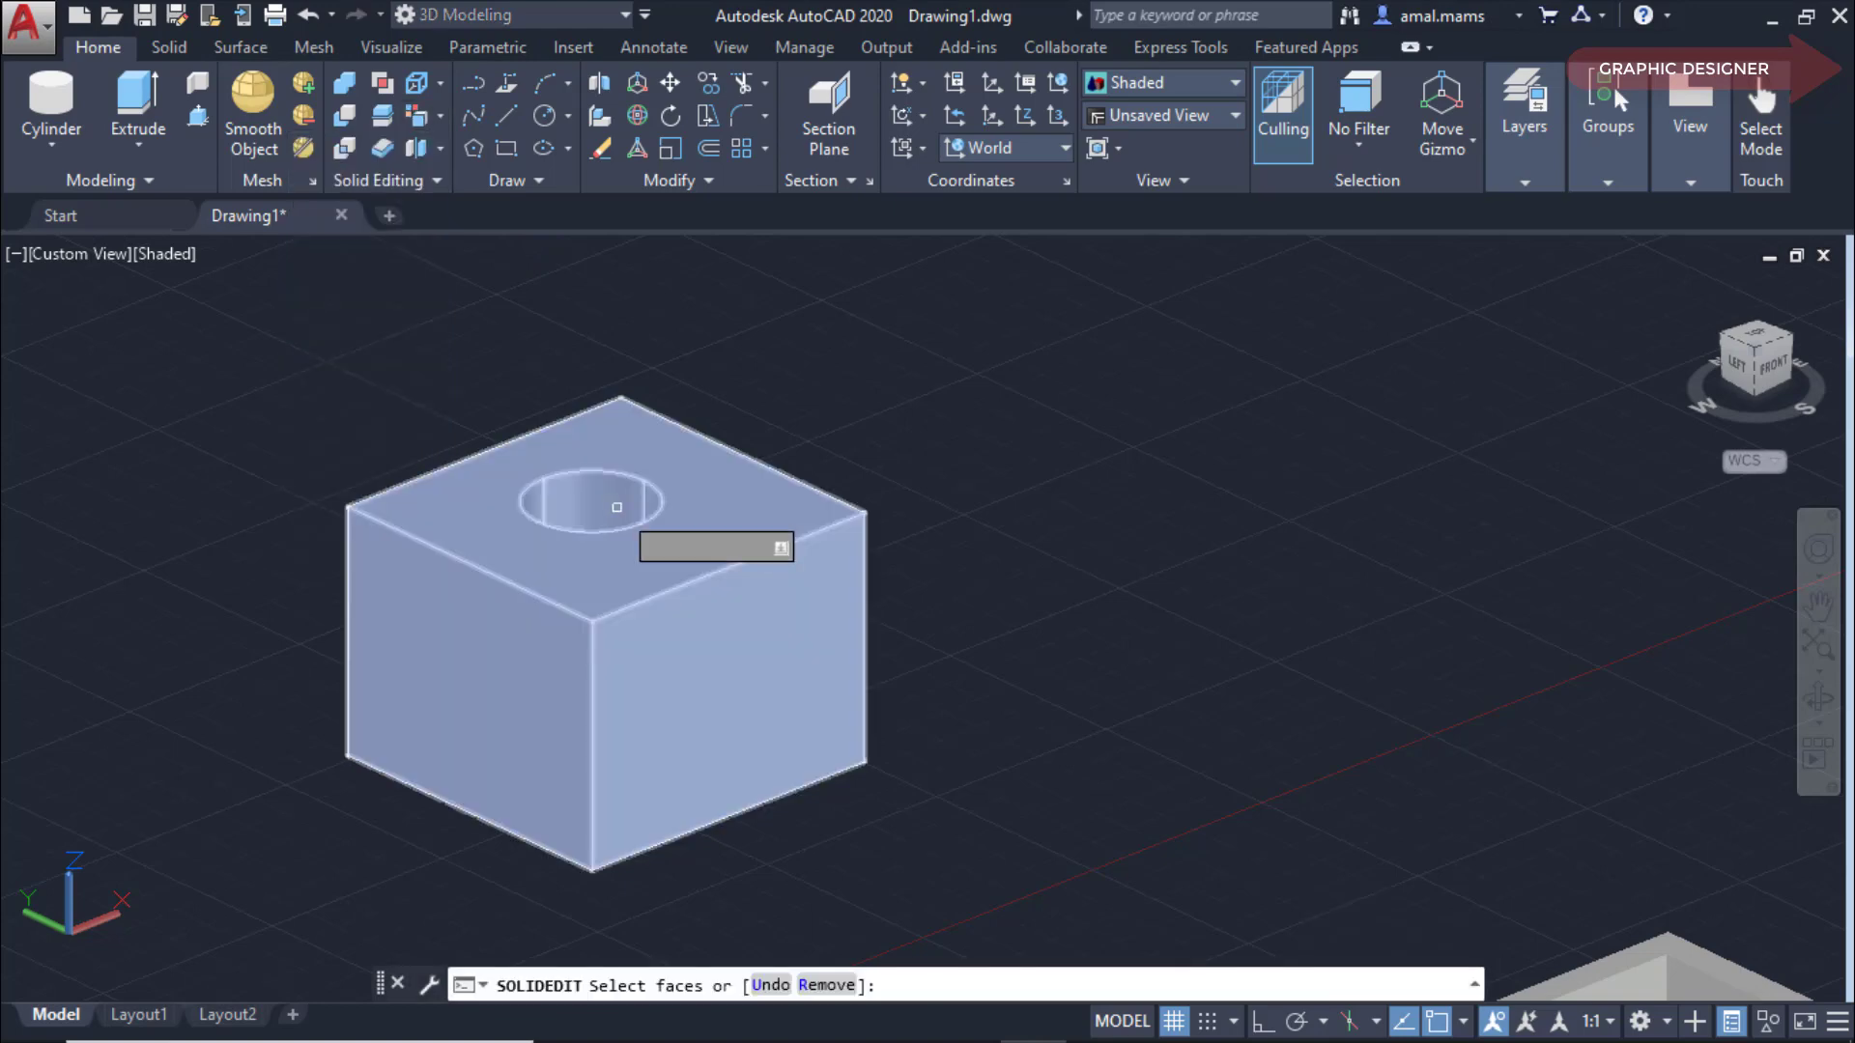
{"action": "left_click", "coordinate": [617, 507]}
{"action": "right_click", "coordinate": [614, 506]}
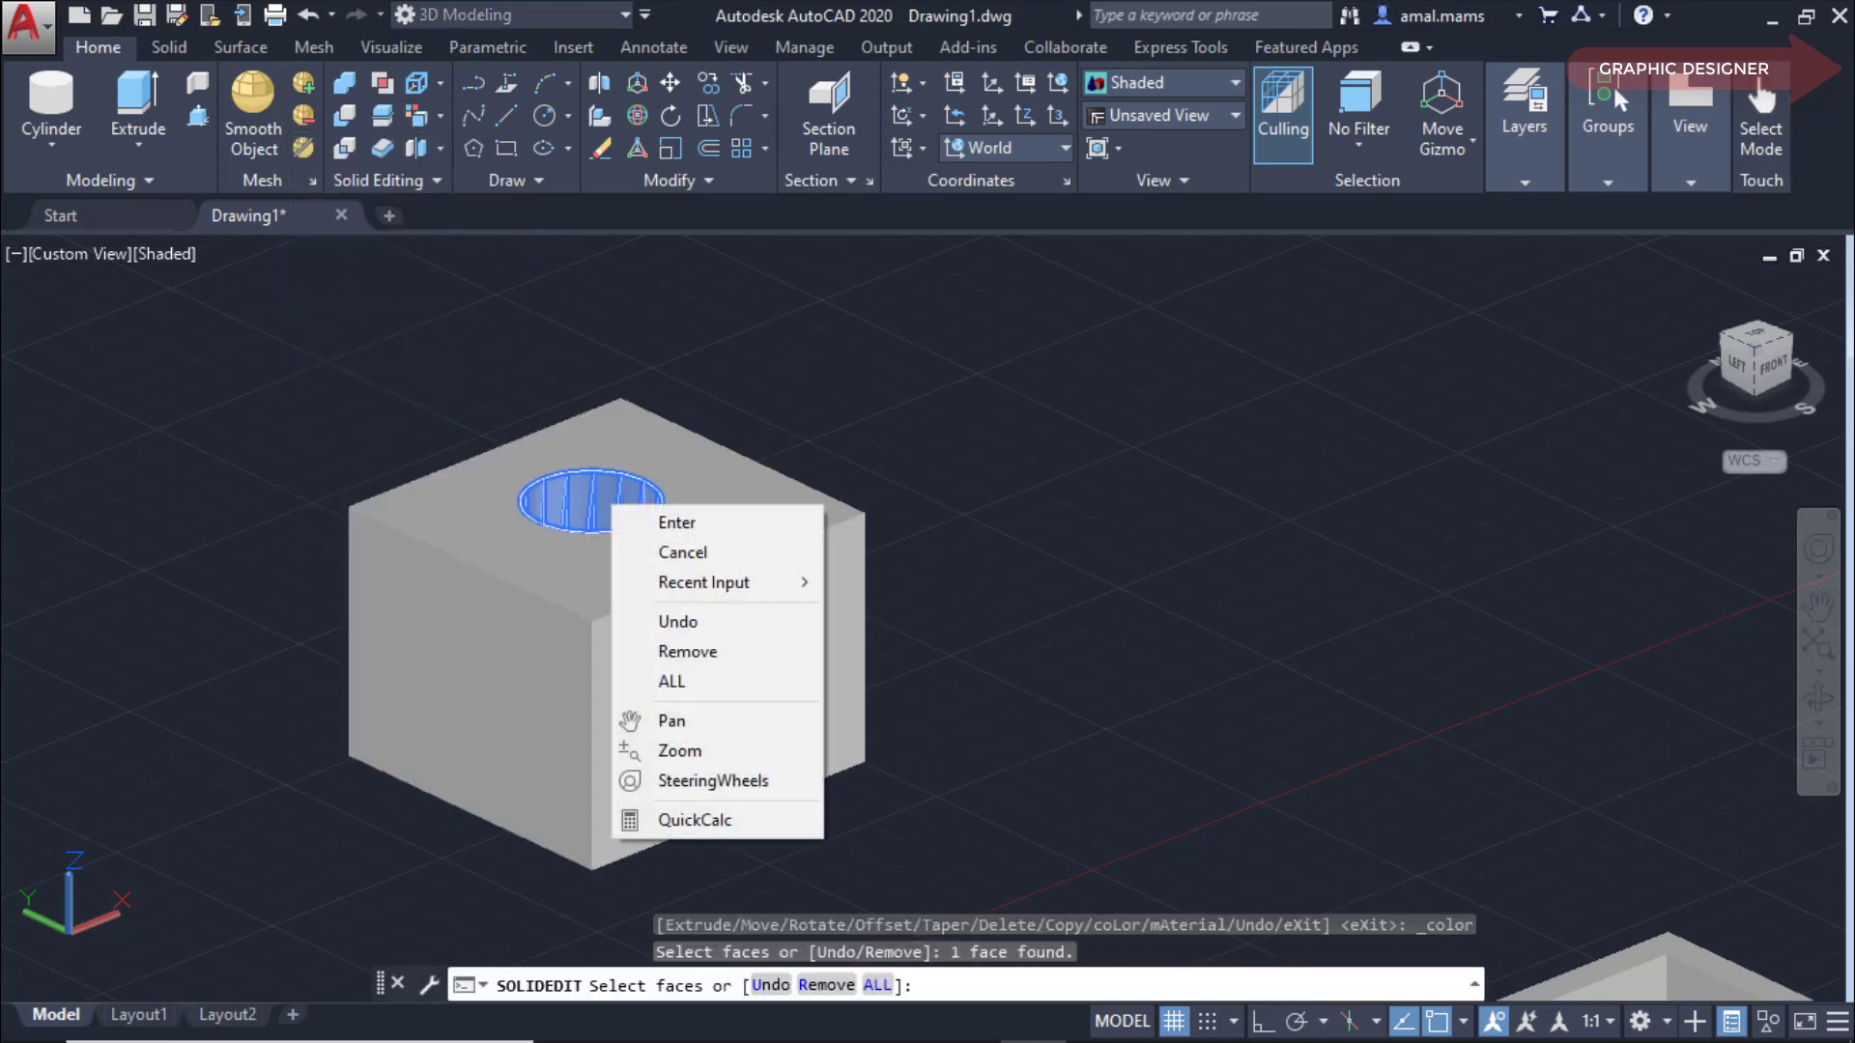
{"action": "left_click", "coordinate": [655, 526]}
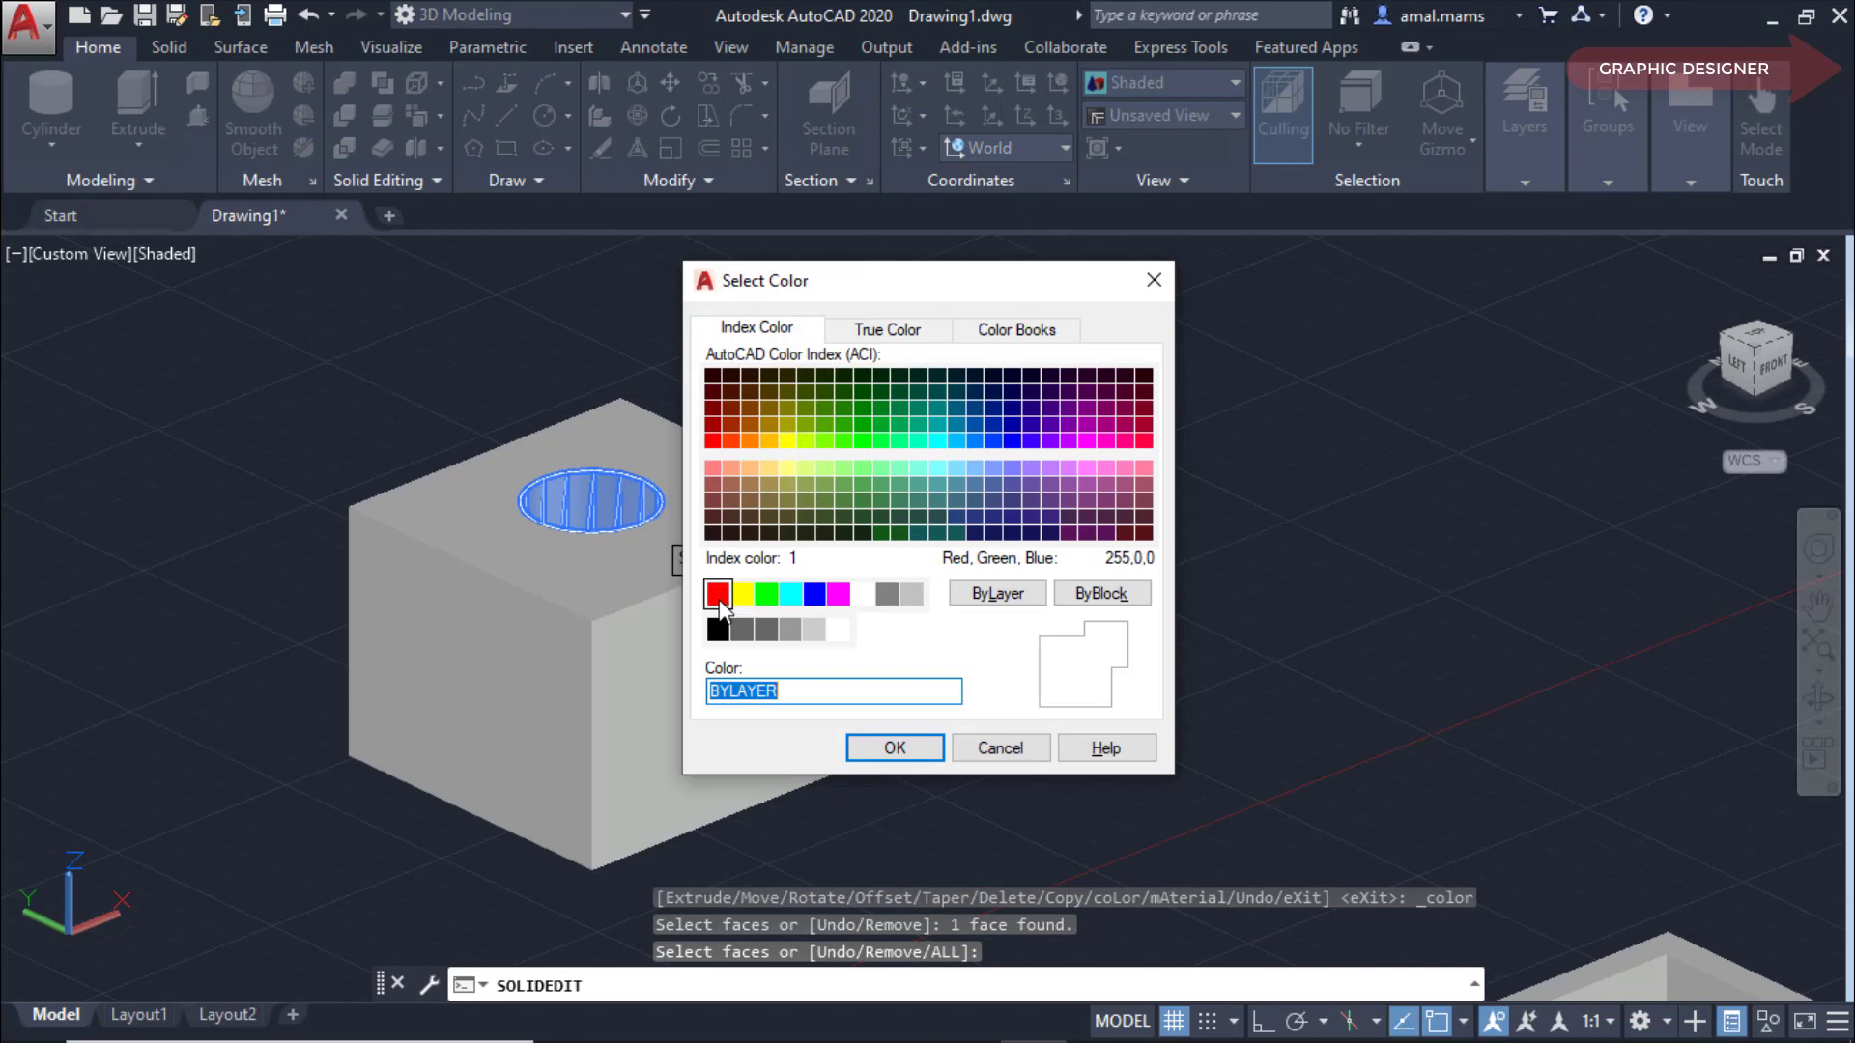
{"action": "left_click", "coordinate": [717, 593]}
{"action": "left_click", "coordinate": [889, 746]}
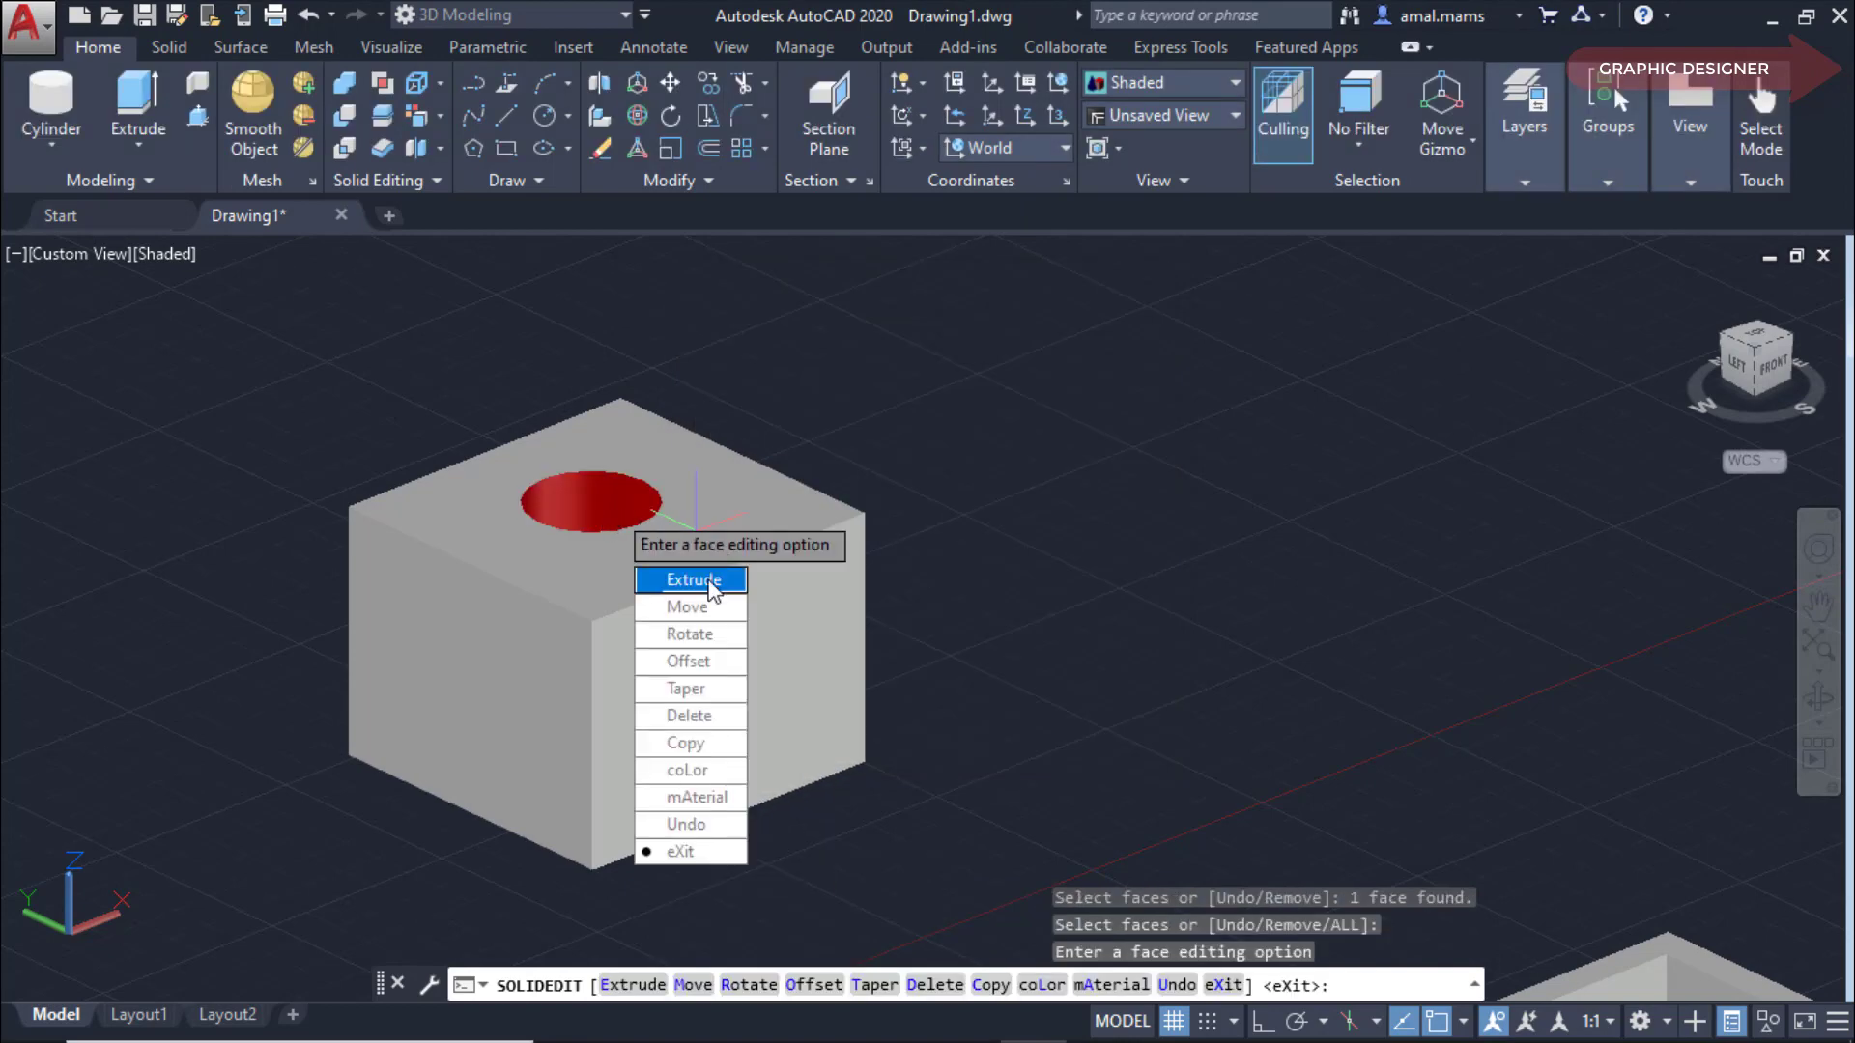
{"action": "key", "text": "Escape"}
{"action": "key", "text": "Escape"}
{"action": "mouse_move", "coordinate": [850, 585]}
{"action": "middle_mouse_down", "text": "shift"}
{"action": "mouse_move", "coordinate": [932, 676]}
{"action": "mouse_move", "coordinate": [890, 657]}
{"action": "mouse_move", "coordinate": [882, 674]}
{"action": "middle_mouse_up", "text": "shift"}
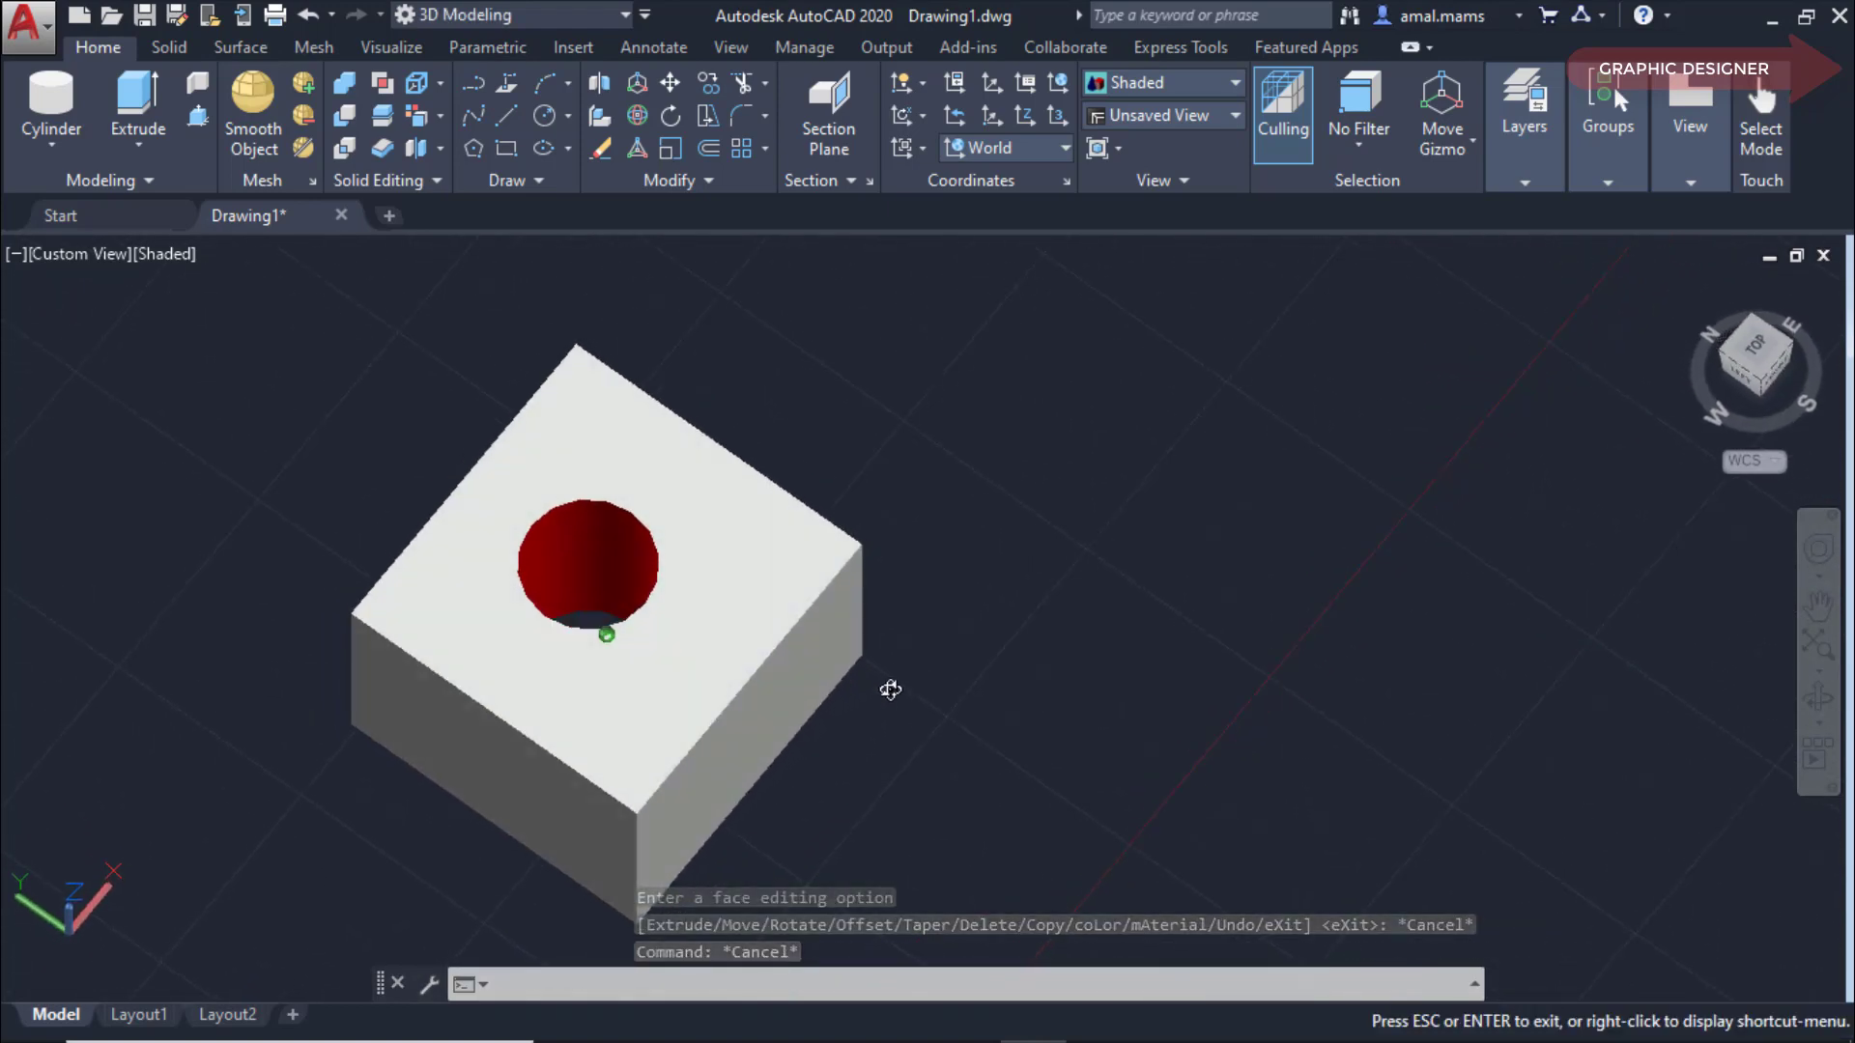
{"action": "left_click", "coordinate": [440, 118]}
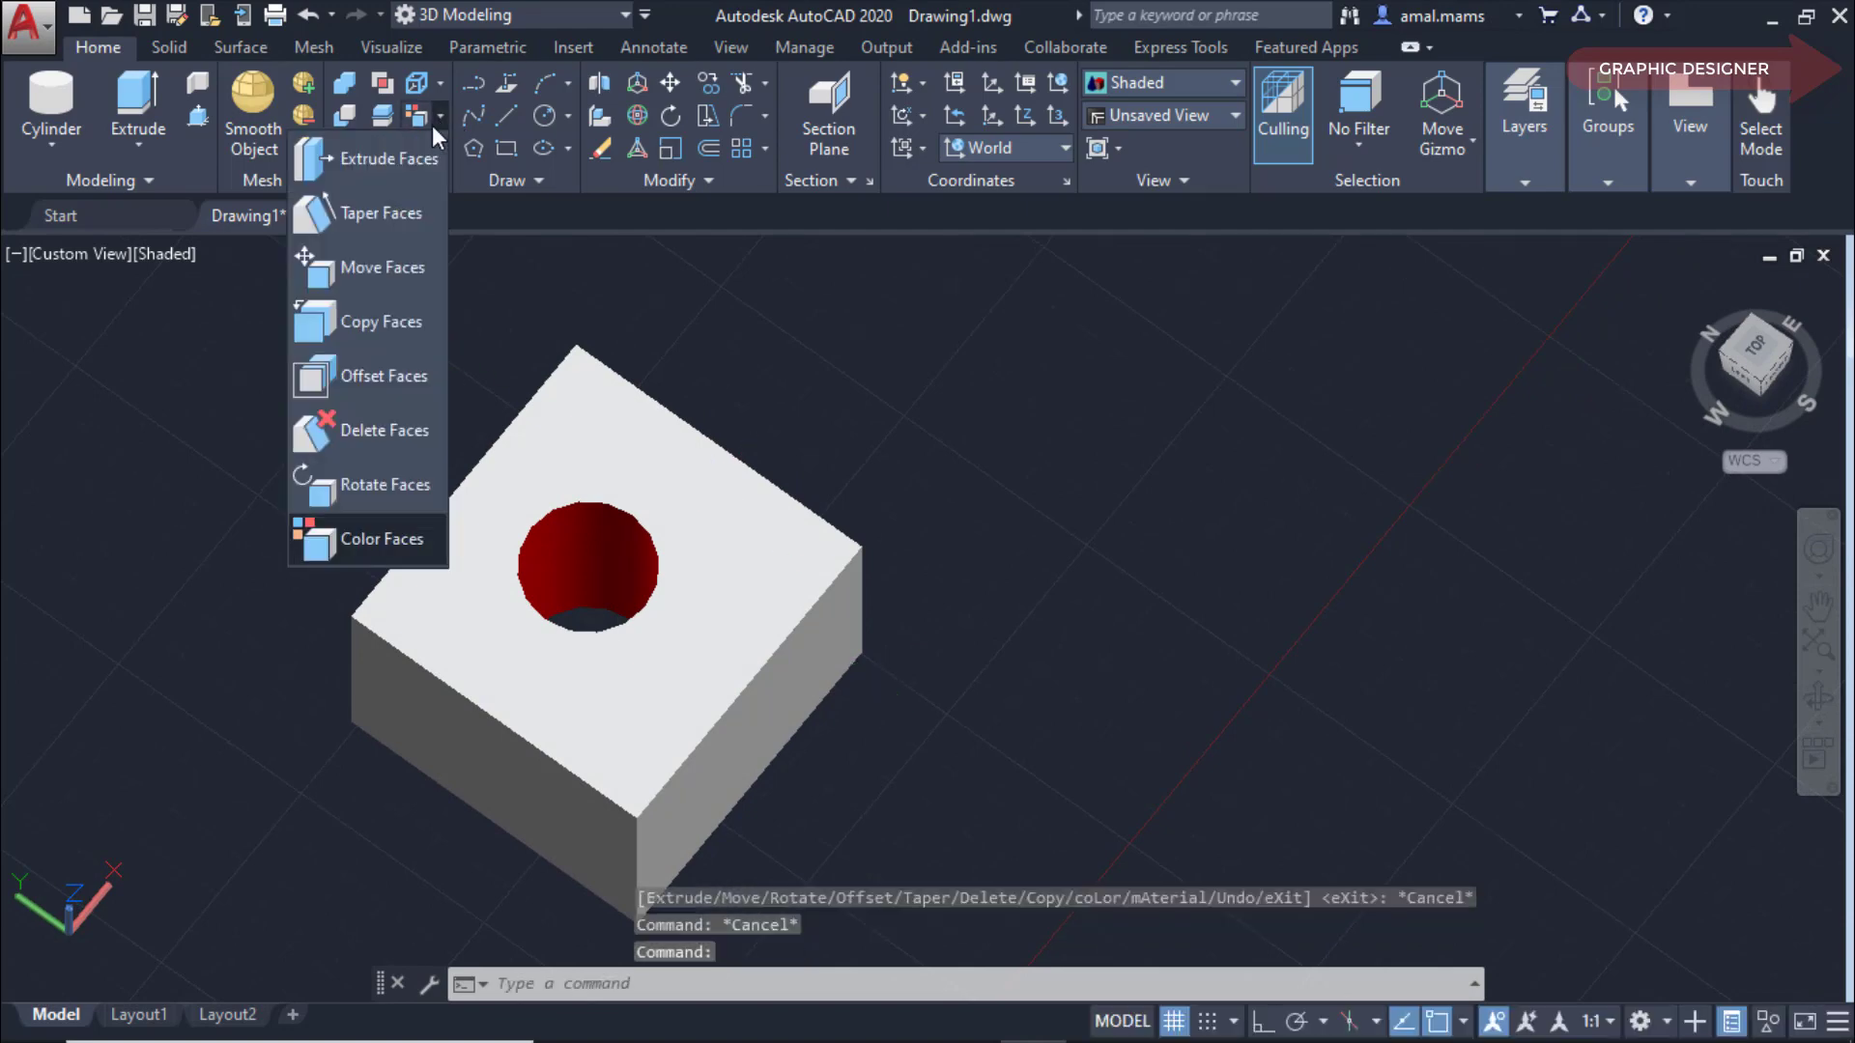
{"action": "left_click", "coordinate": [367, 280]}
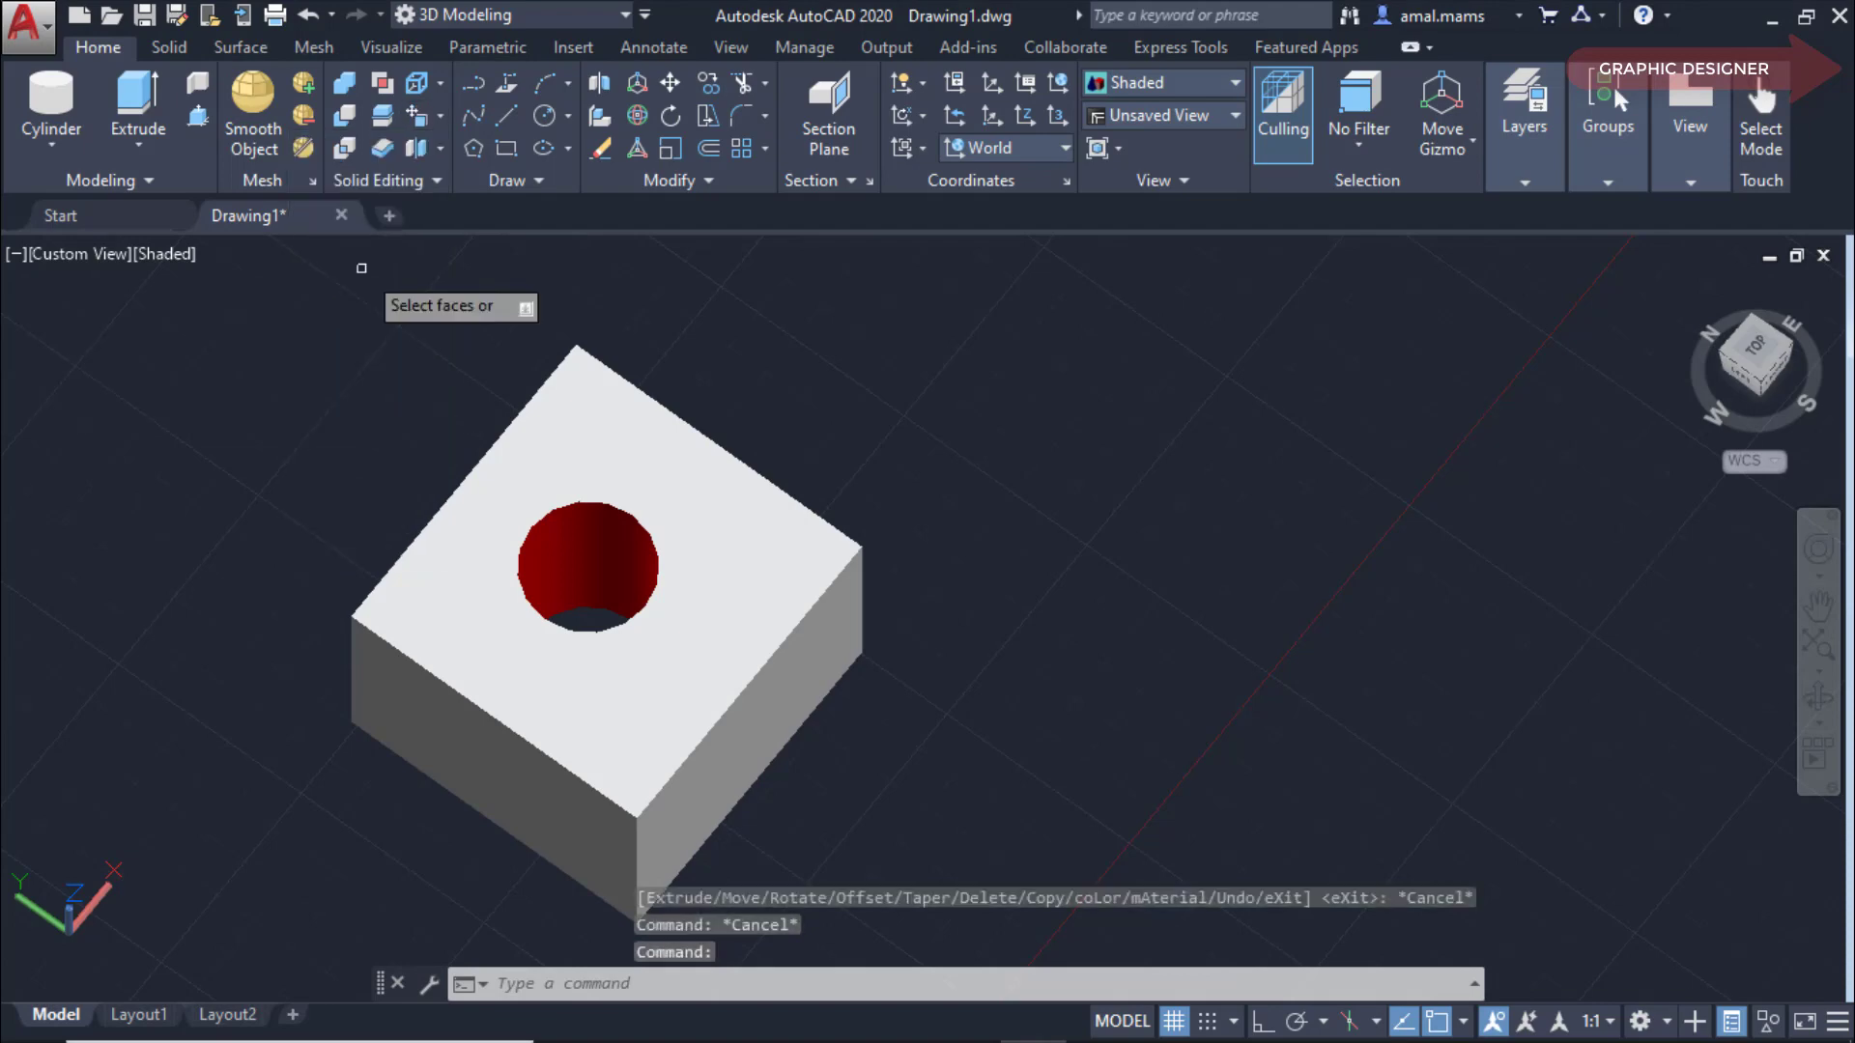
{"action": "left_click", "coordinate": [613, 577]}
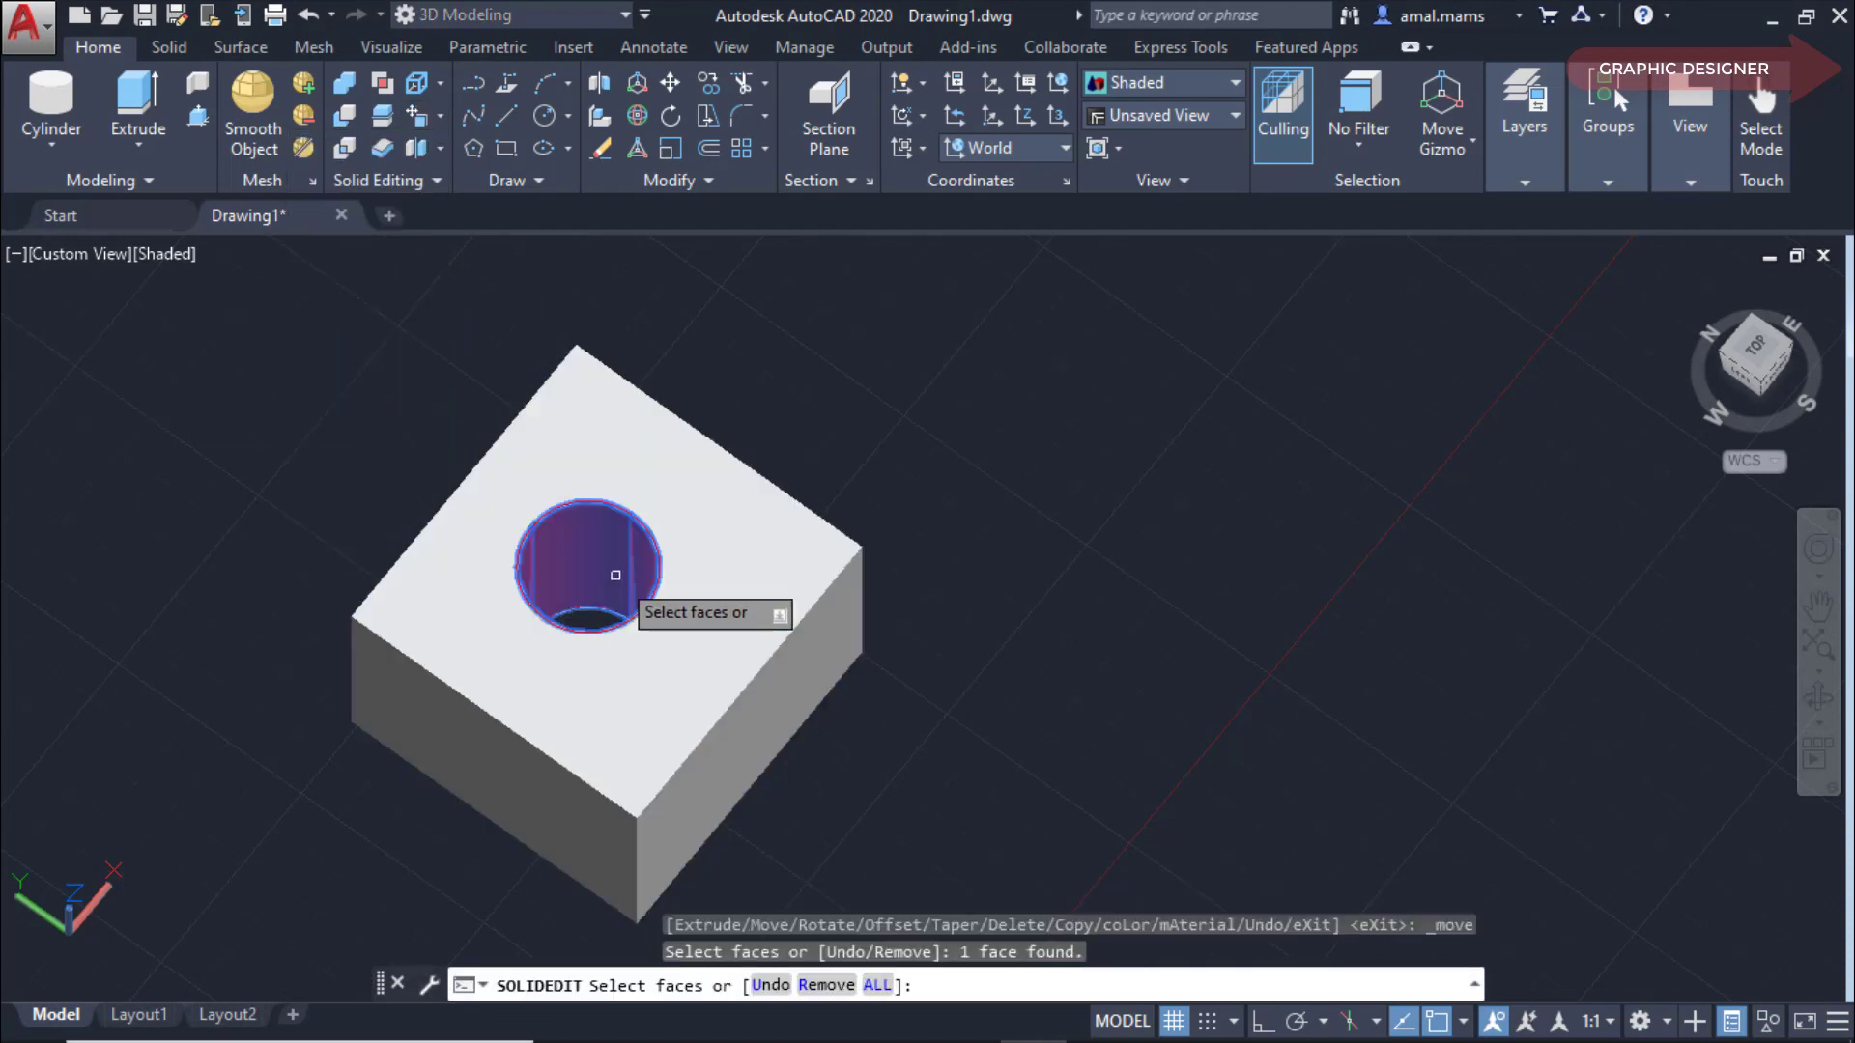
{"action": "right_click", "coordinate": [616, 575]}
{"action": "left_click", "coordinate": [666, 592]}
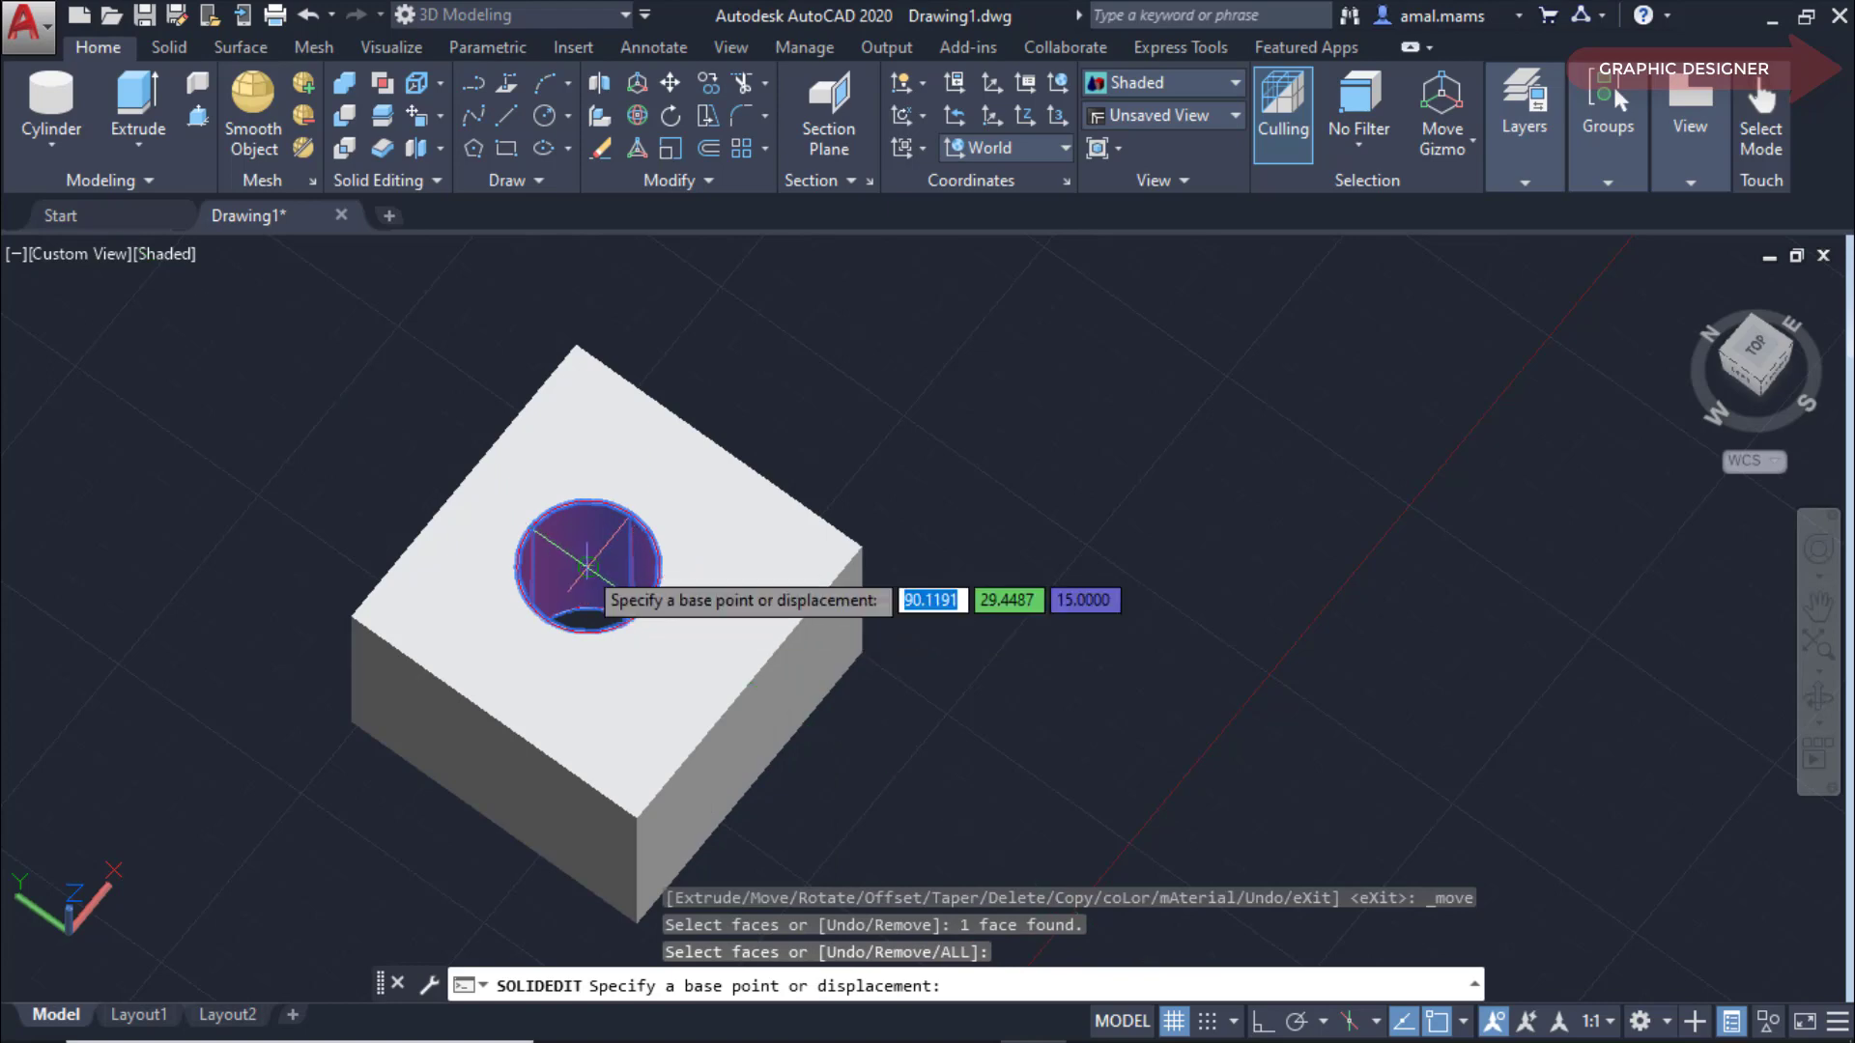
{"action": "left_click", "coordinate": [584, 561]}
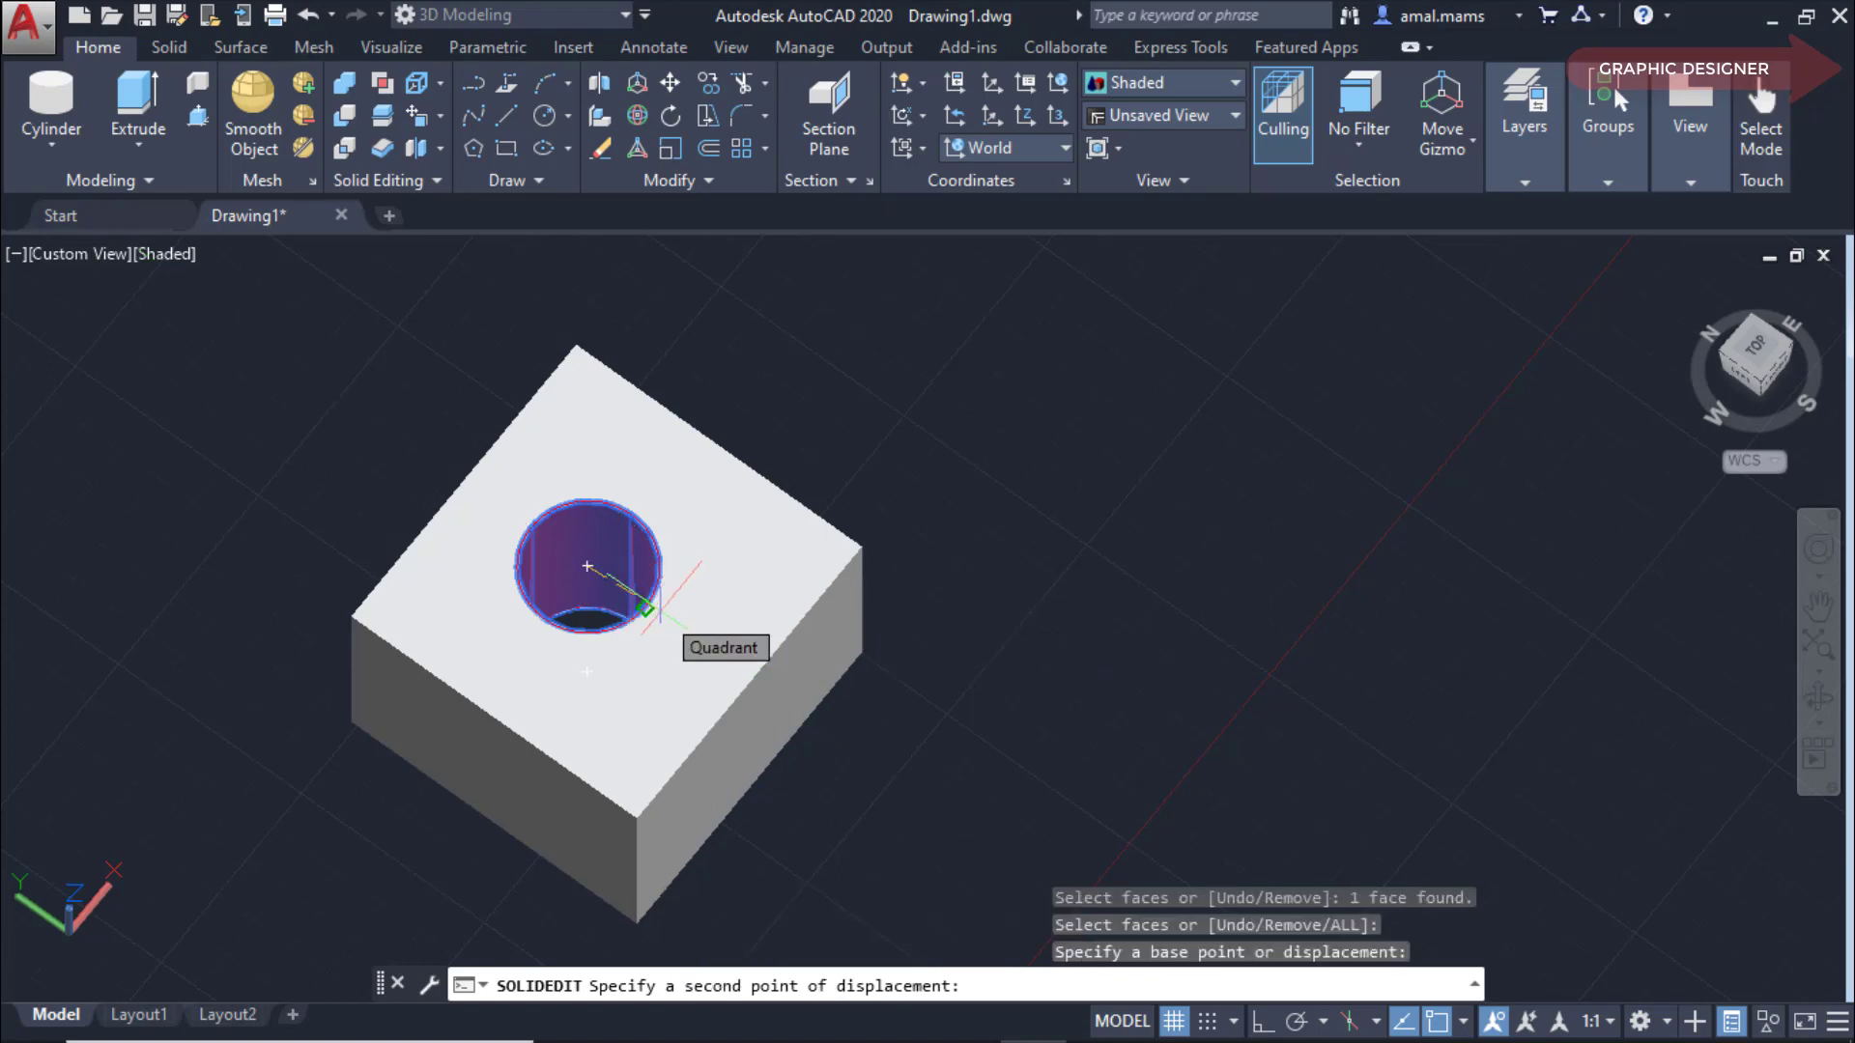
{"action": "left_click", "coordinate": [657, 607]}
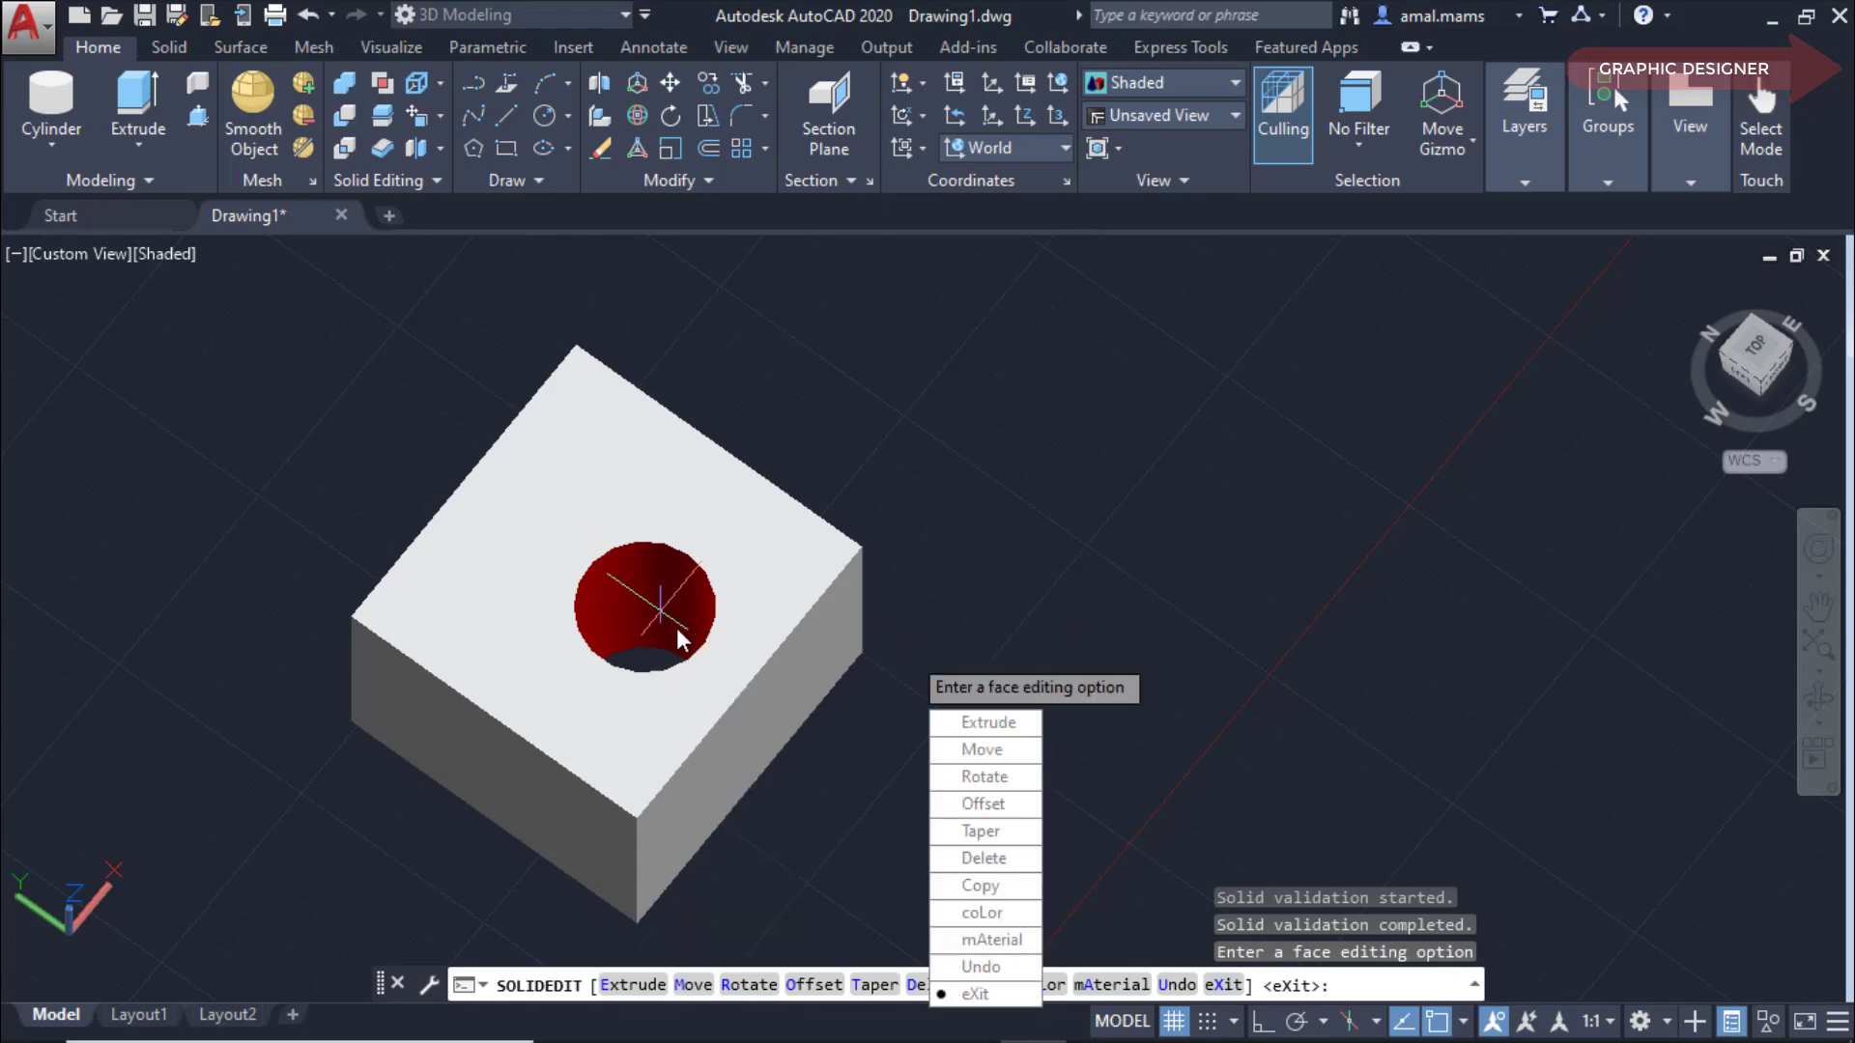
{"action": "left_click", "coordinate": [422, 126]}
{"action": "key", "text": "Escape"}
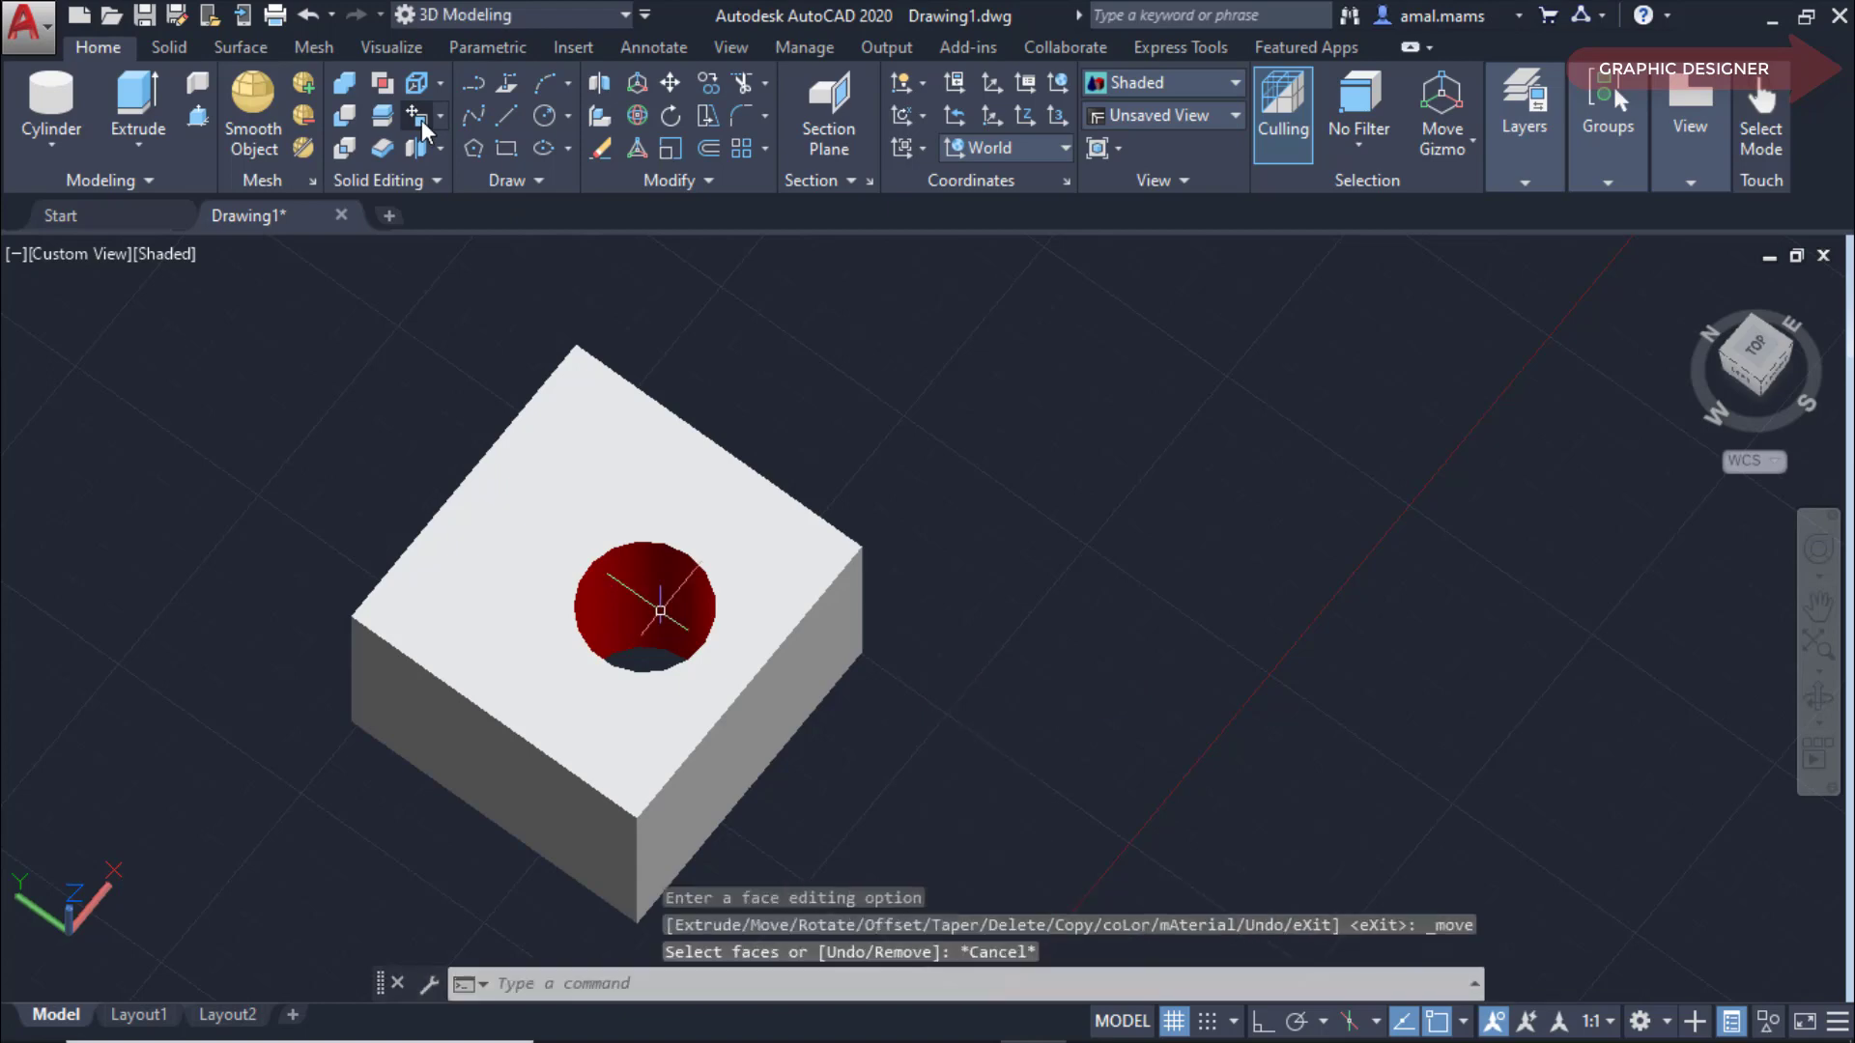
{"action": "left_click", "coordinate": [422, 125]}
{"action": "left_click", "coordinate": [674, 577]}
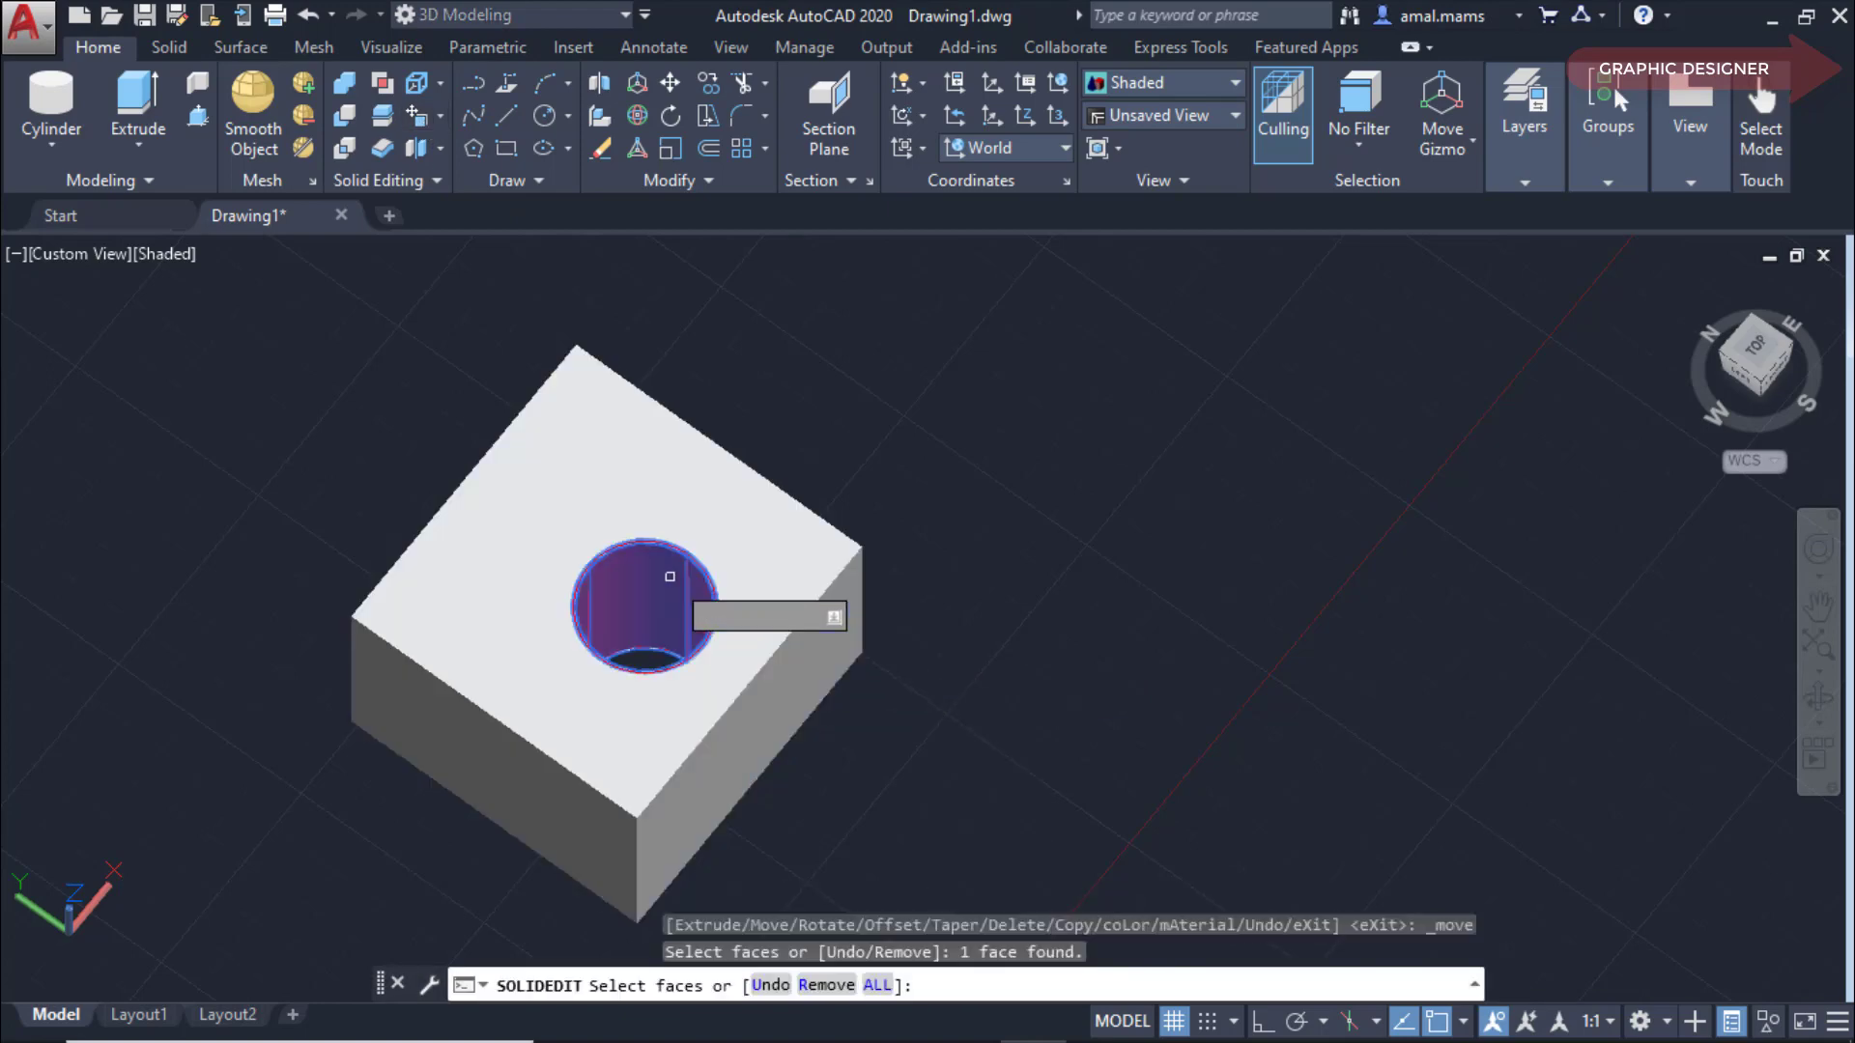
{"action": "right_click", "coordinate": [674, 576]}
{"action": "left_click", "coordinate": [736, 593]}
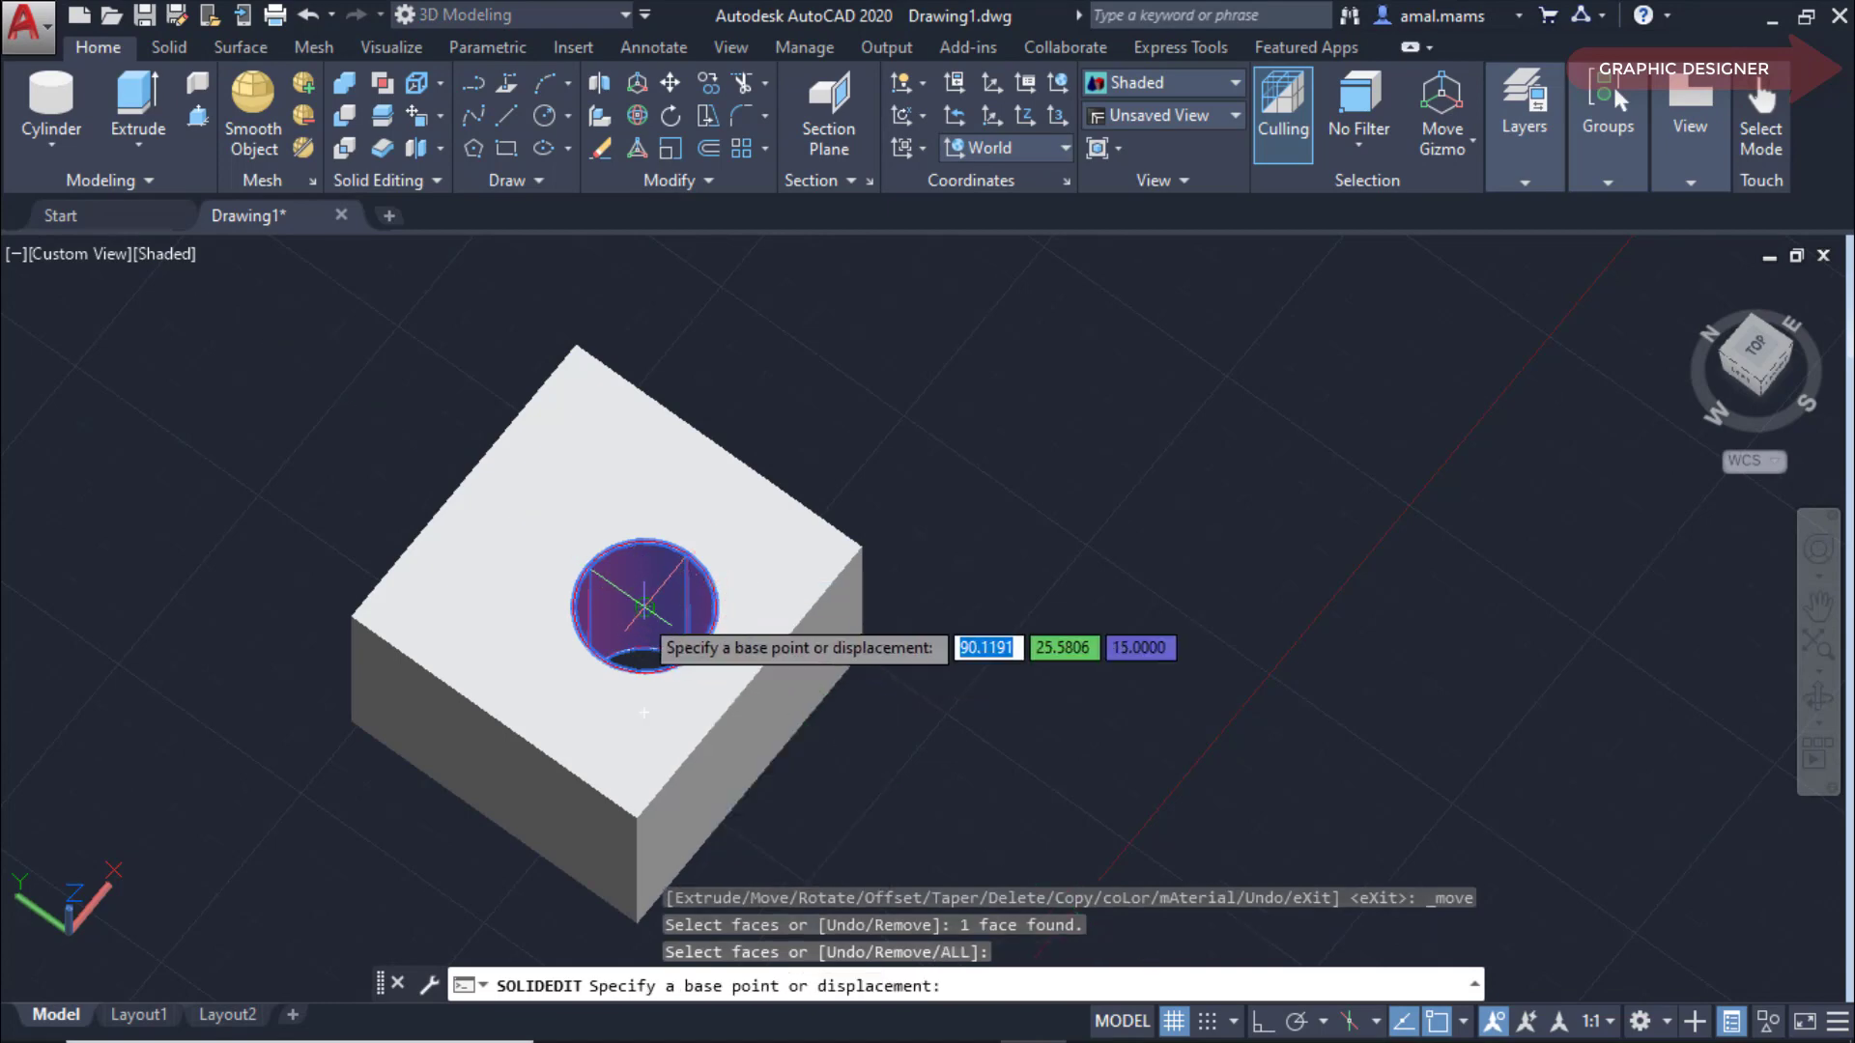
{"action": "left_click", "coordinate": [644, 606]}
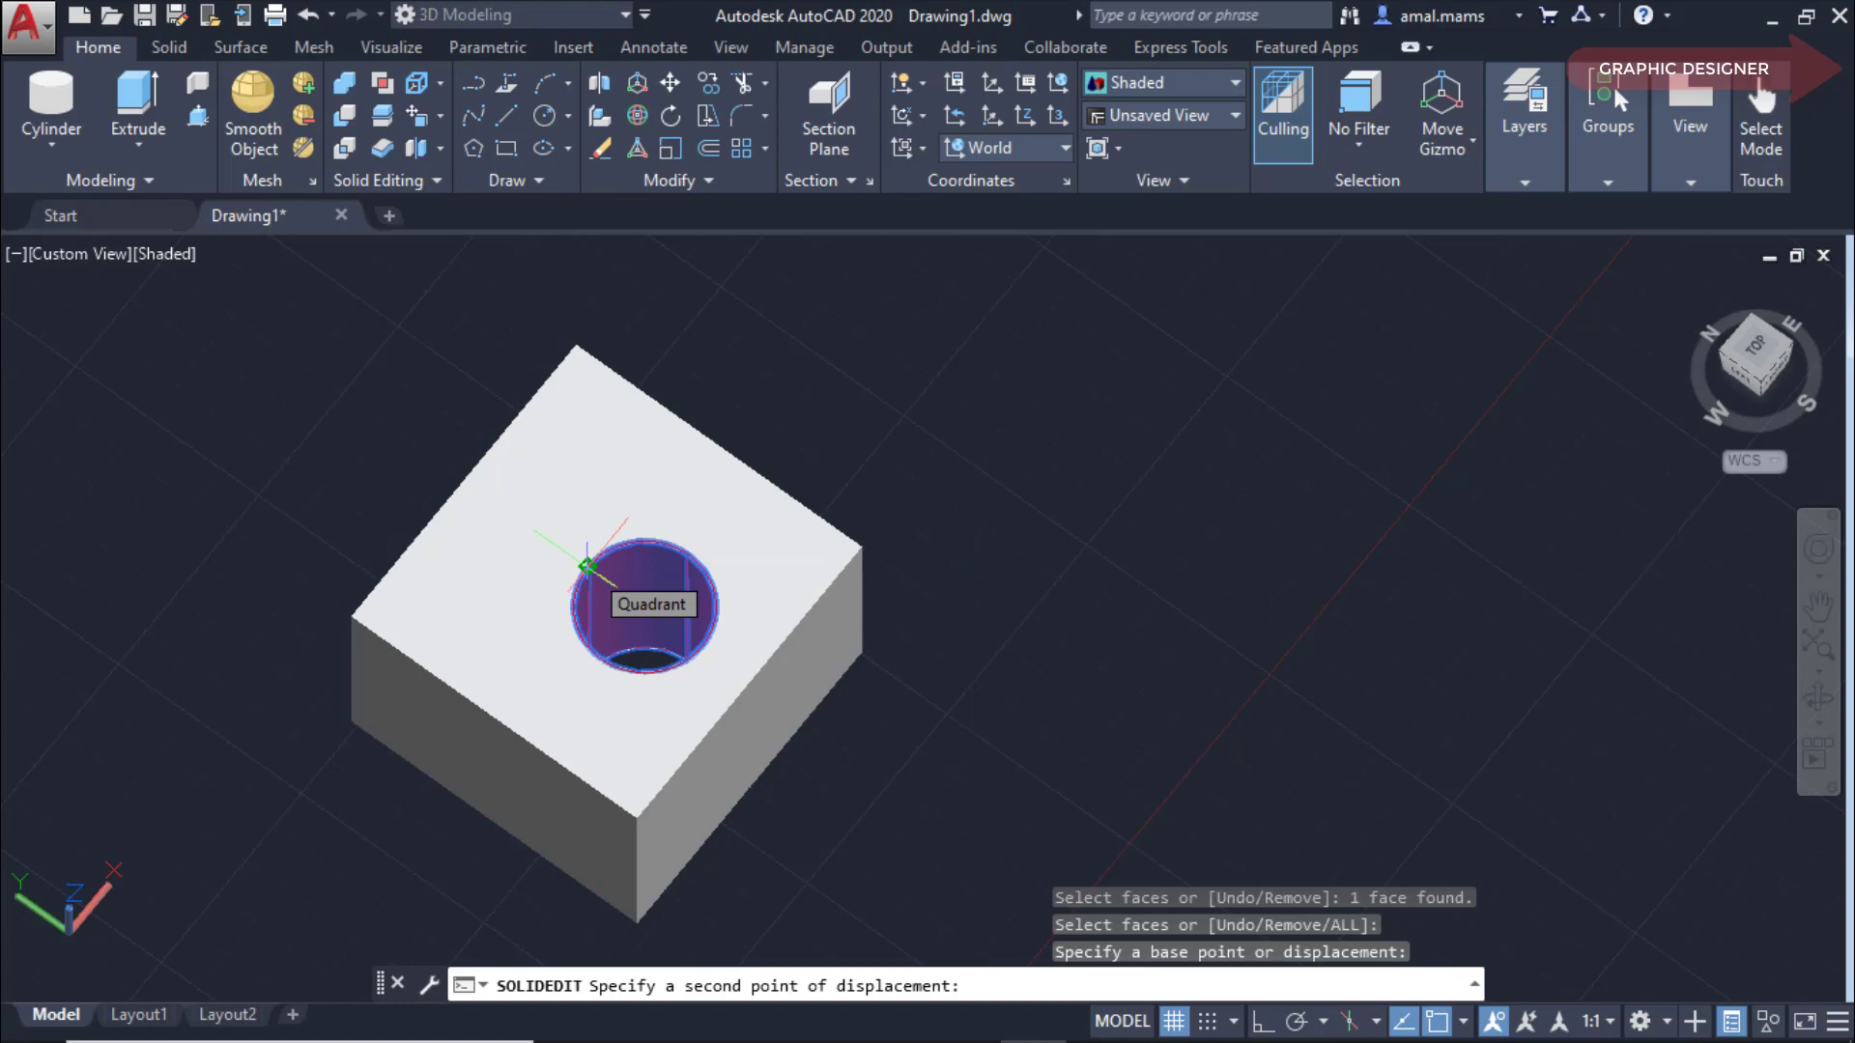
{"action": "left_click", "coordinate": [586, 566]}
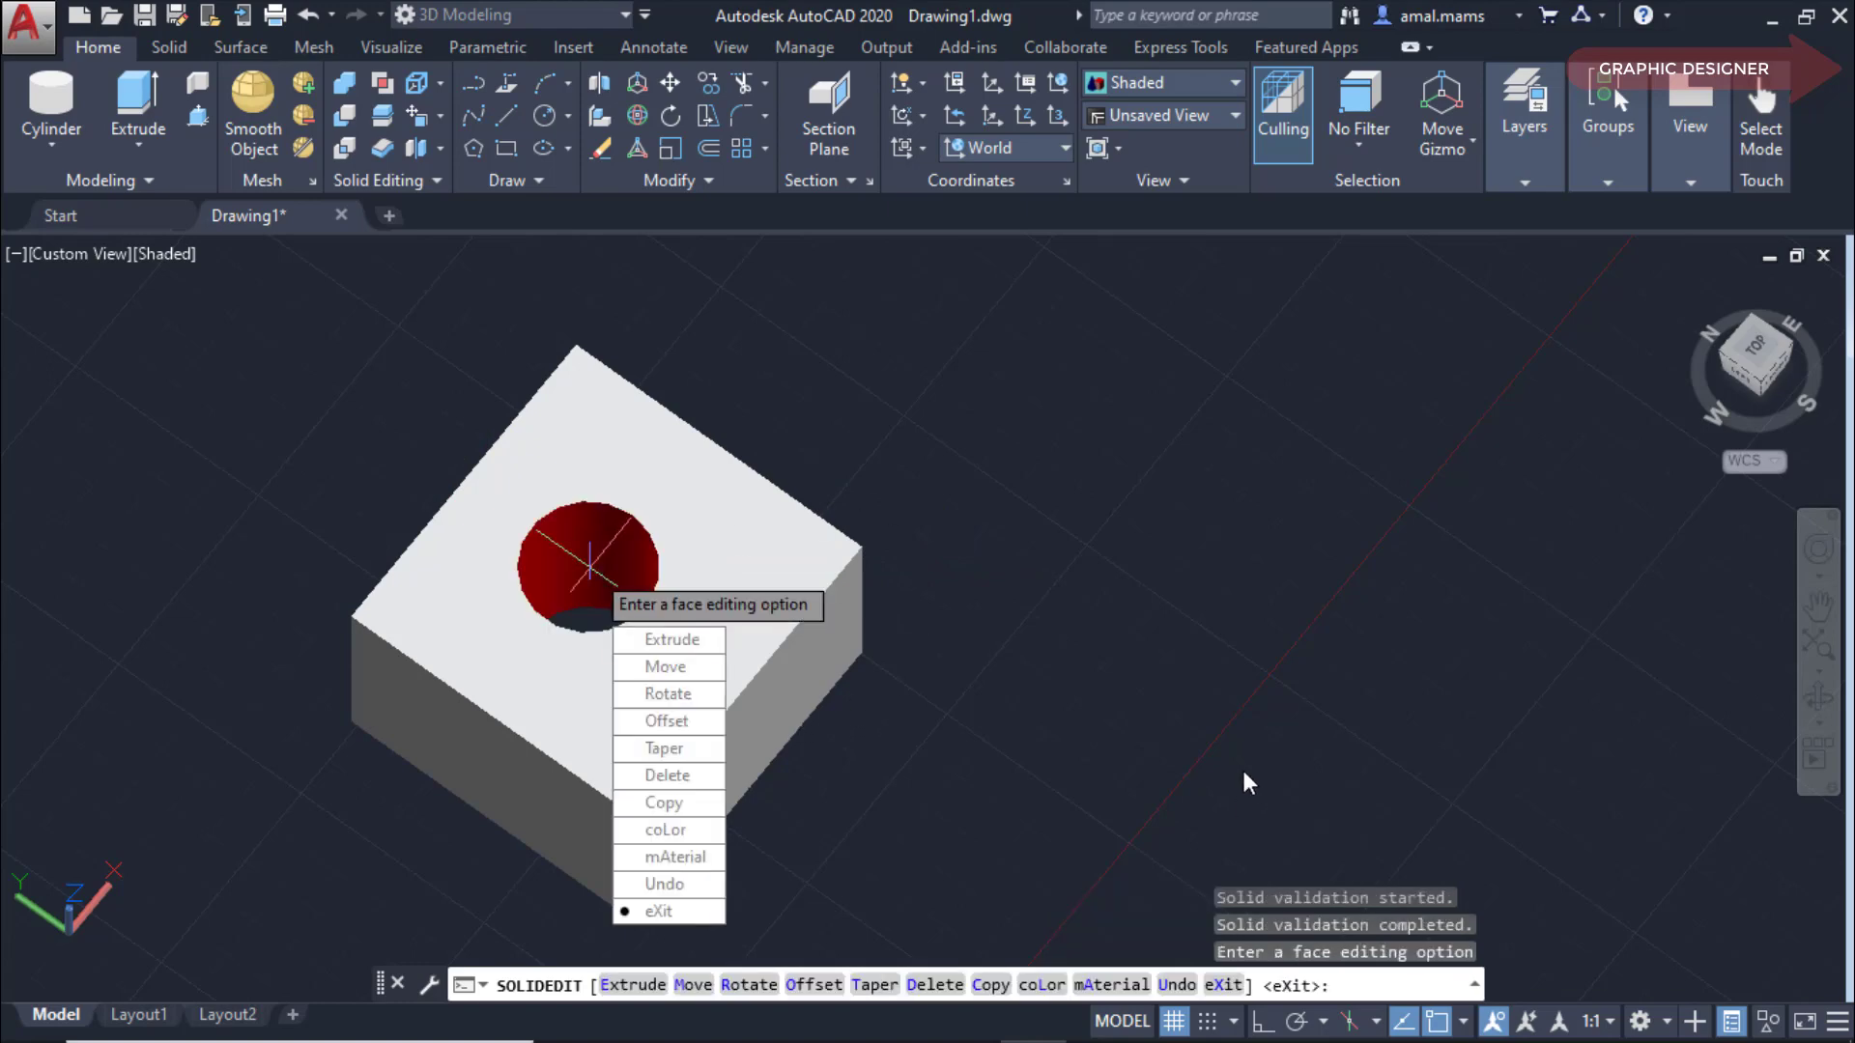
{"action": "key", "text": "Escape"}
{"action": "key", "text": "Escape"}
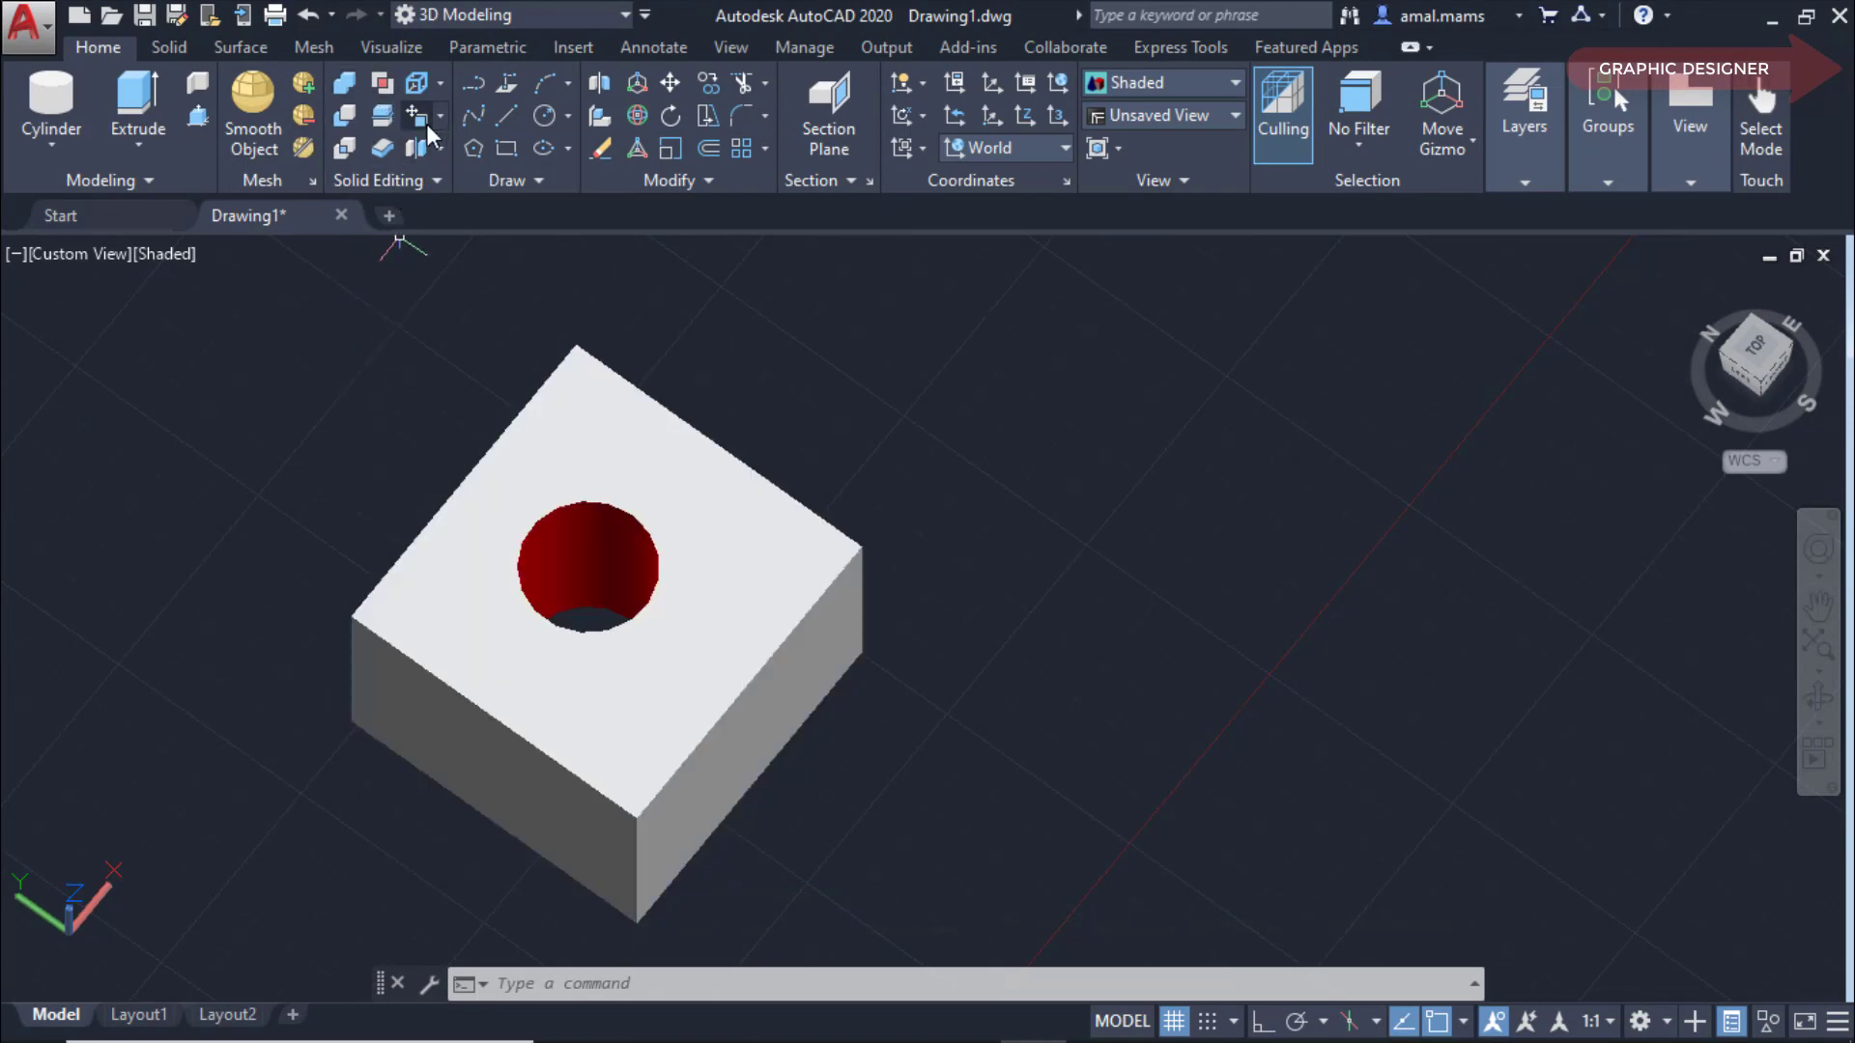
Move the box's right side face inward from its top corner to a Nearest-snapped edge point.
{"action": "left_click", "coordinate": [412, 148]}
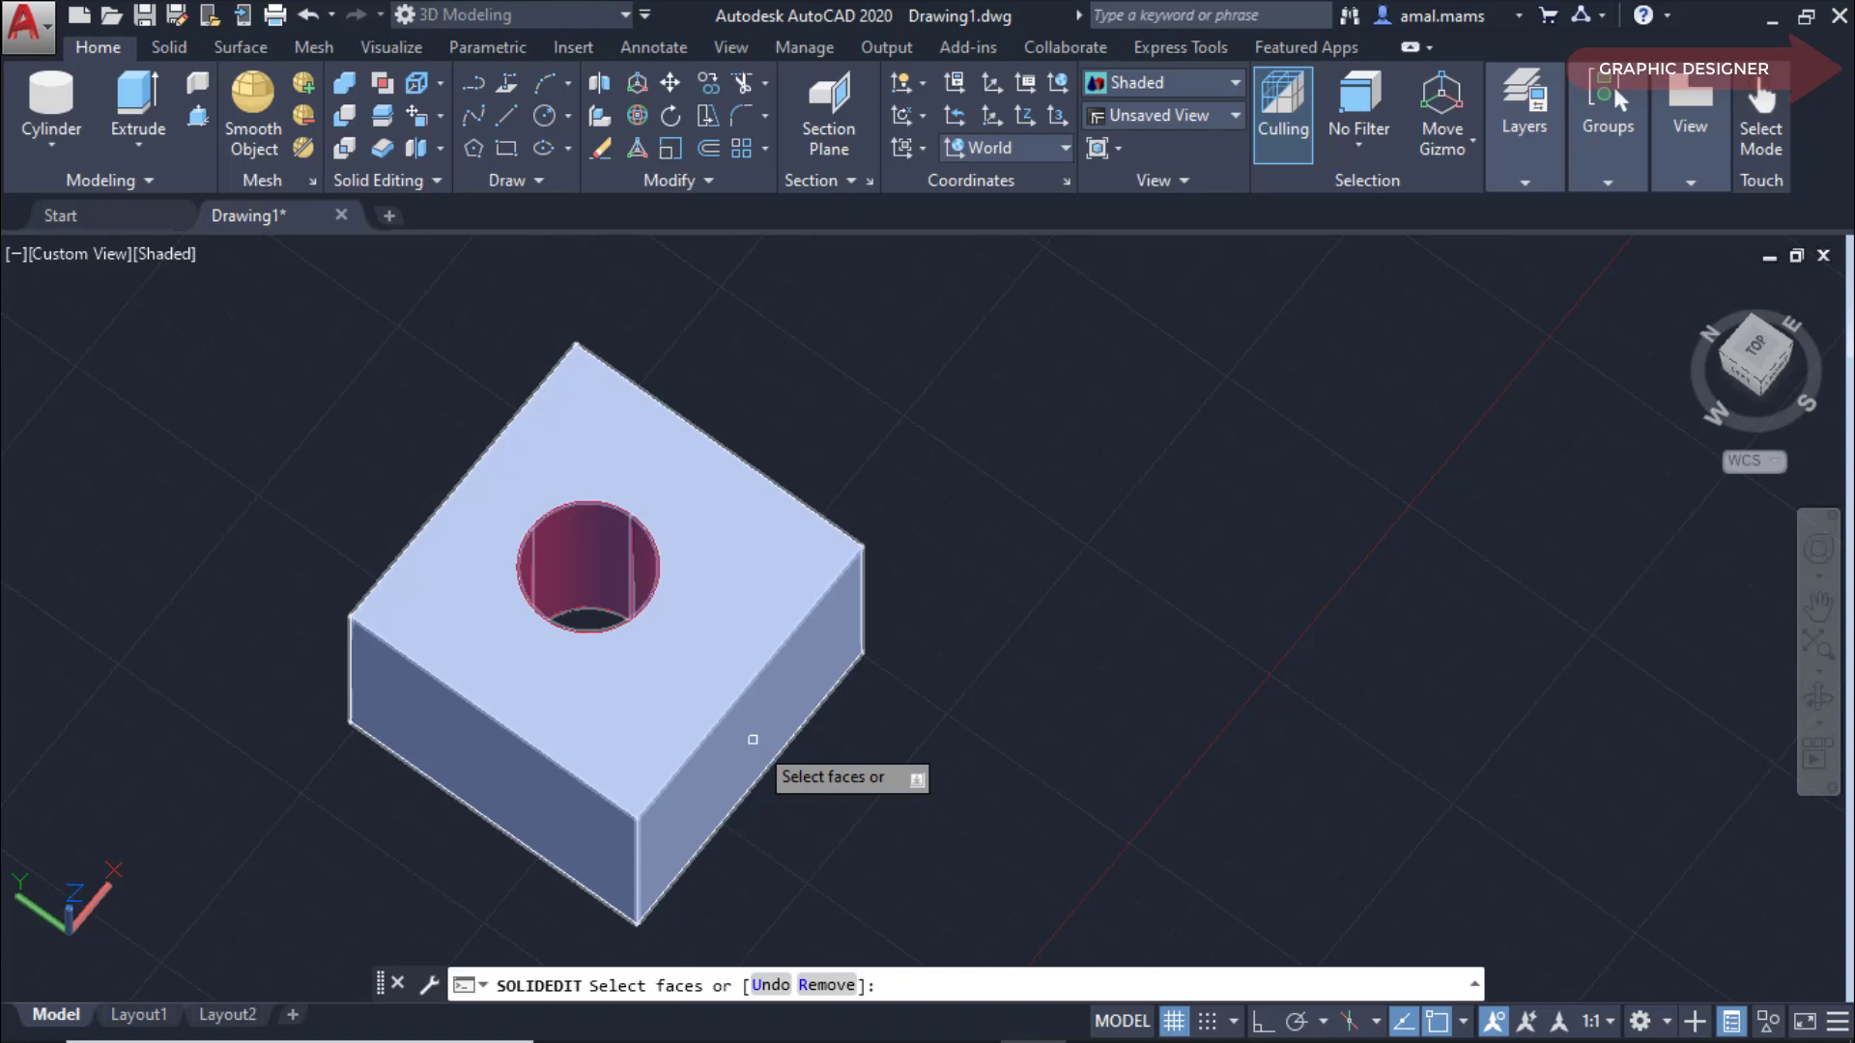
{"action": "left_click", "coordinate": [753, 740]}
{"action": "right_click", "coordinate": [820, 814]}
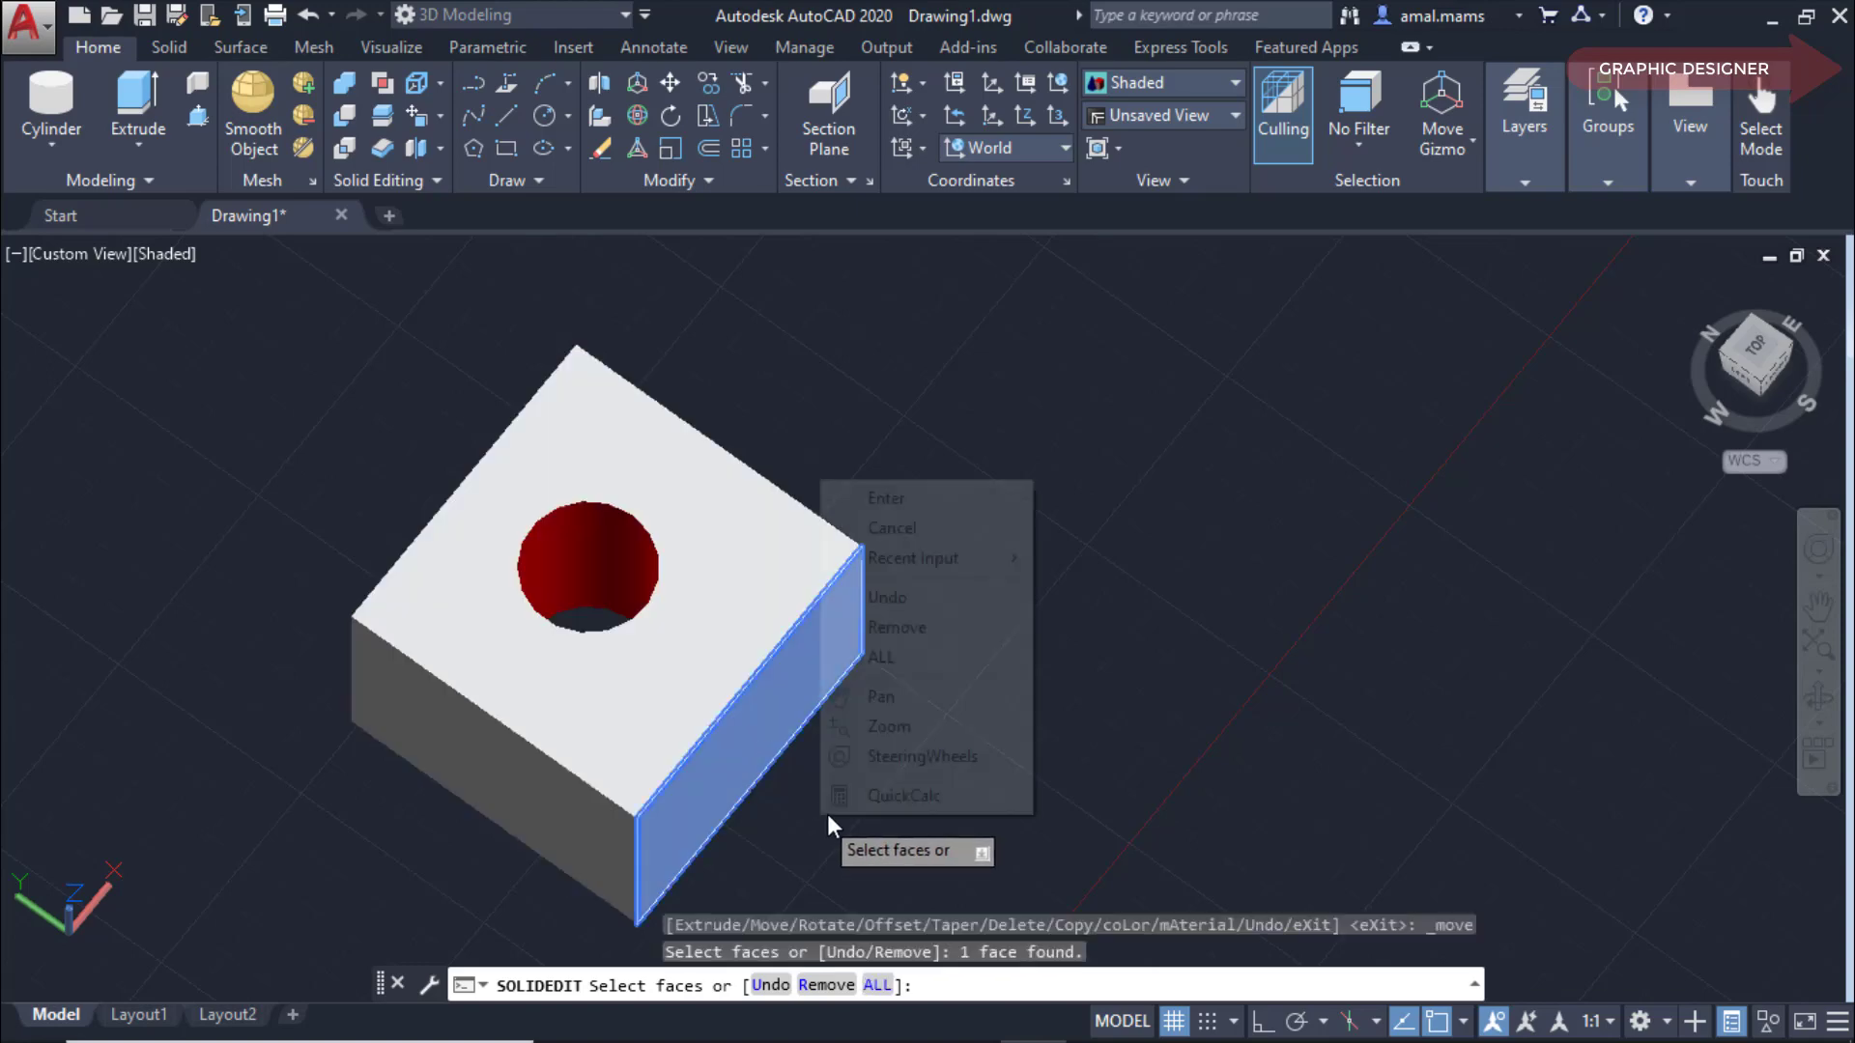
{"action": "left_click", "coordinate": [885, 497]}
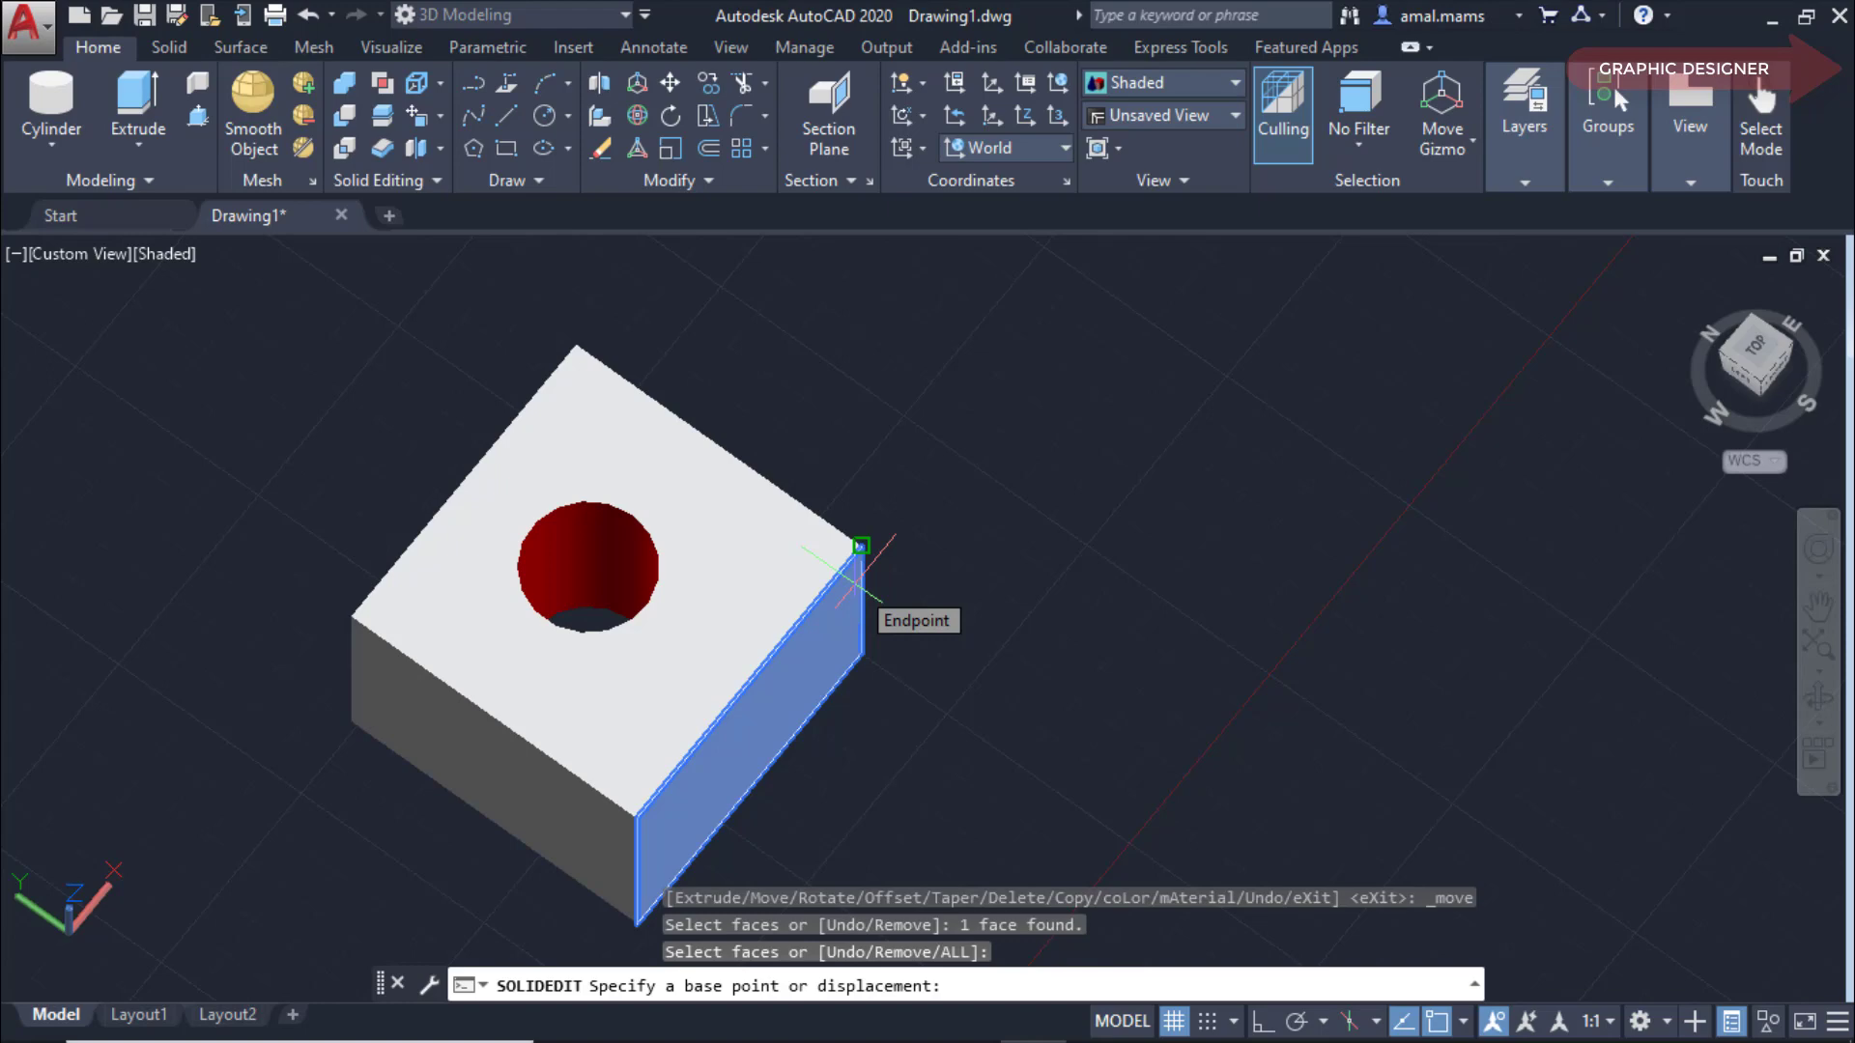
{"action": "left_click", "coordinate": [860, 546]}
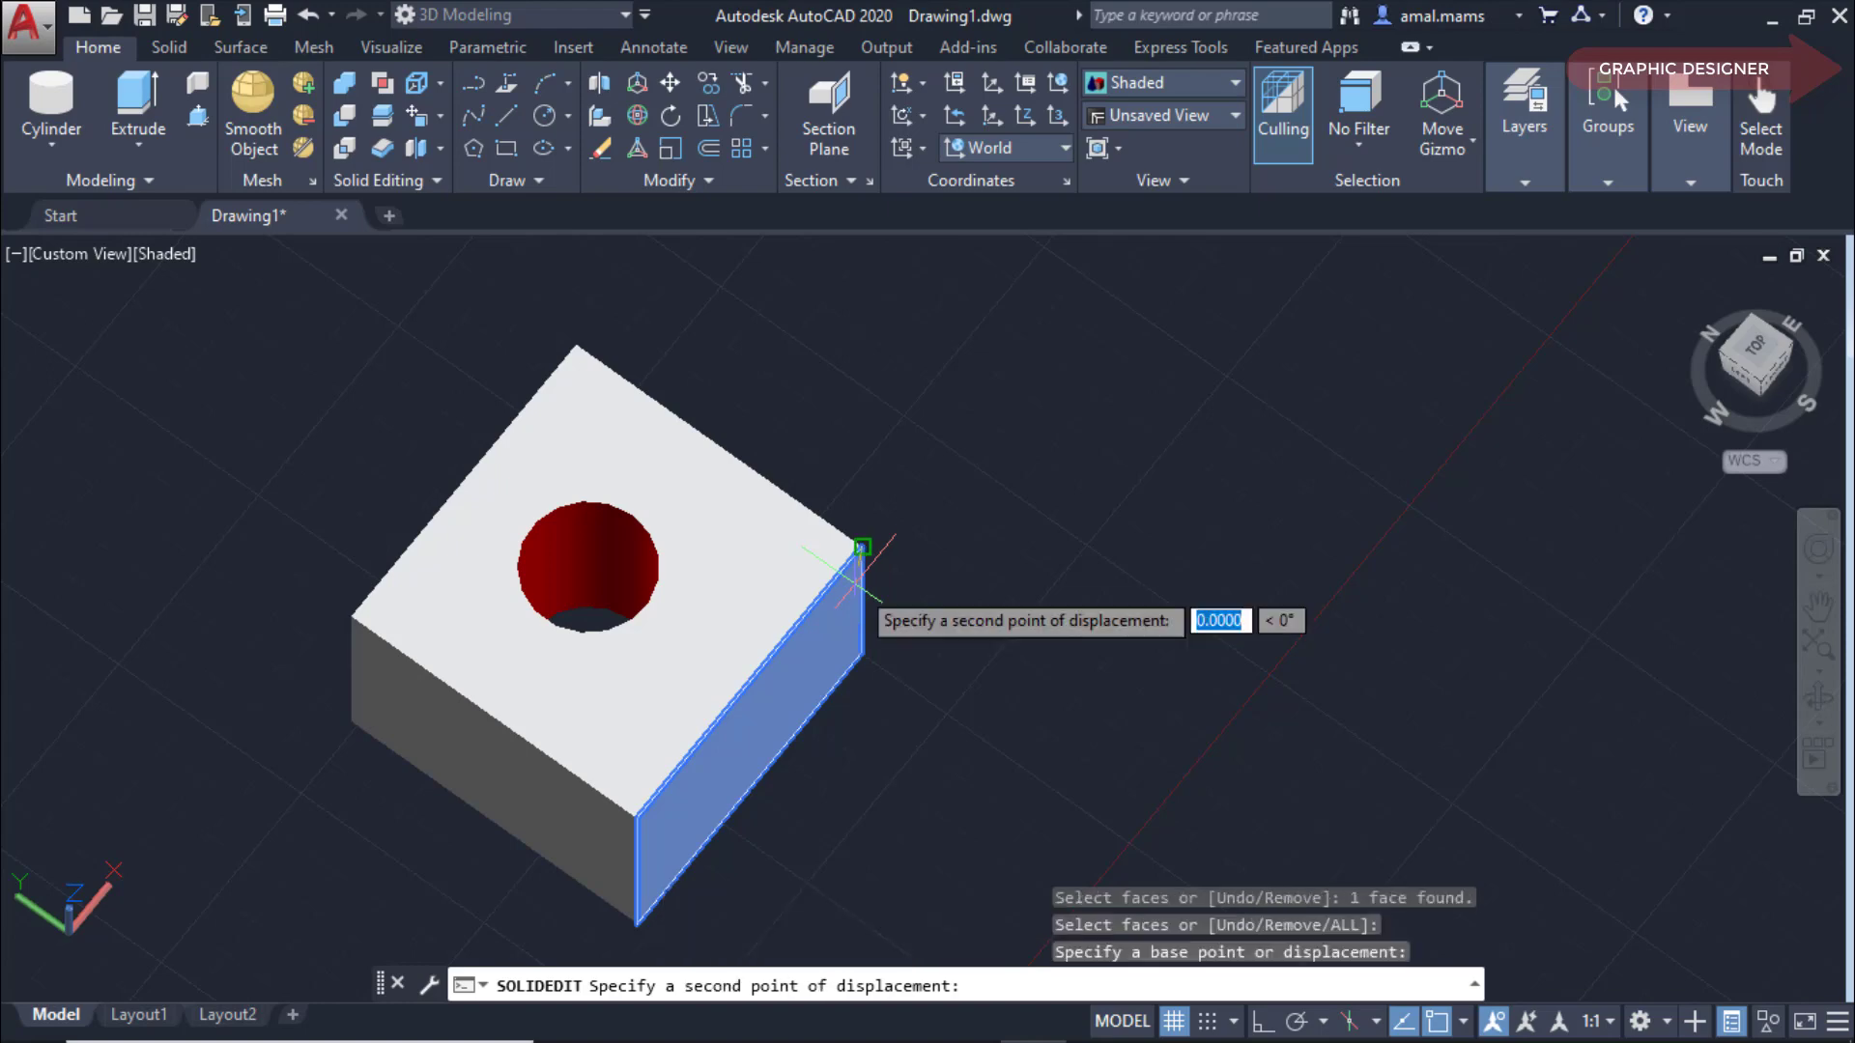
{"action": "right_click", "coordinate": [790, 483], "text": "shift"}
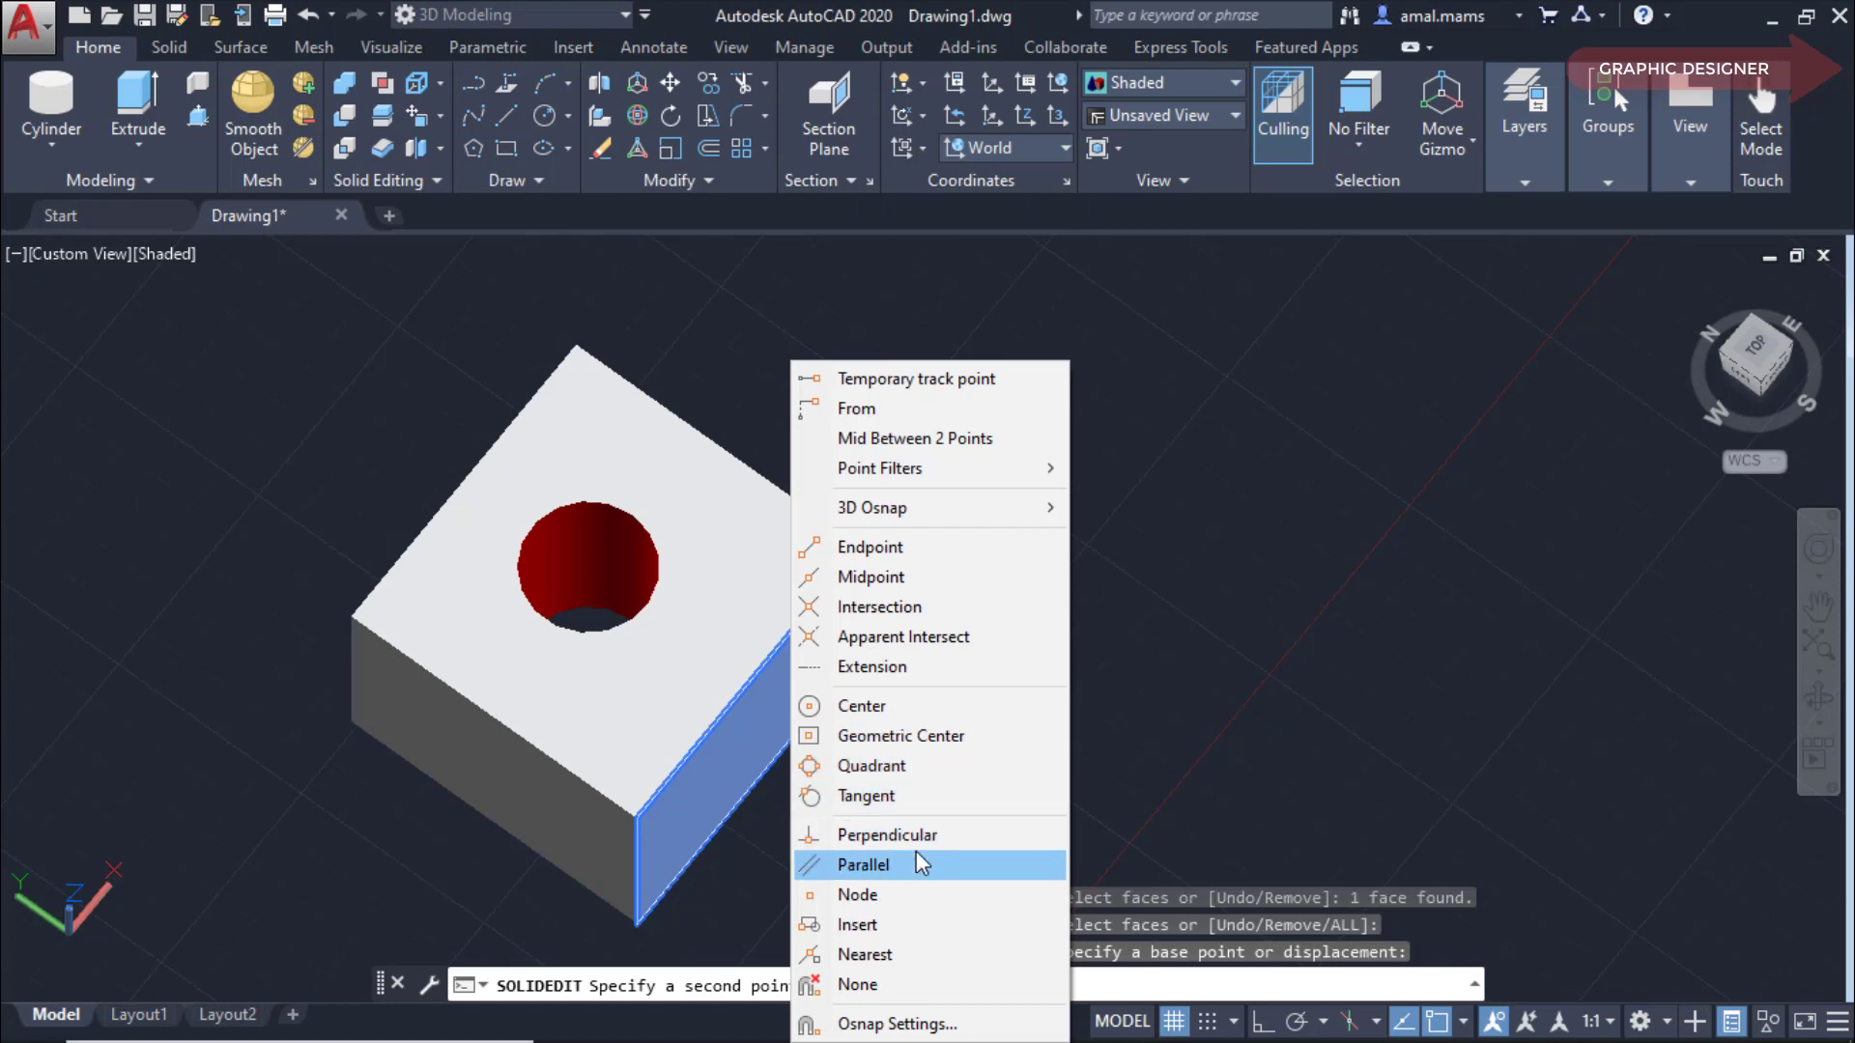
{"action": "left_click", "coordinate": [879, 954]}
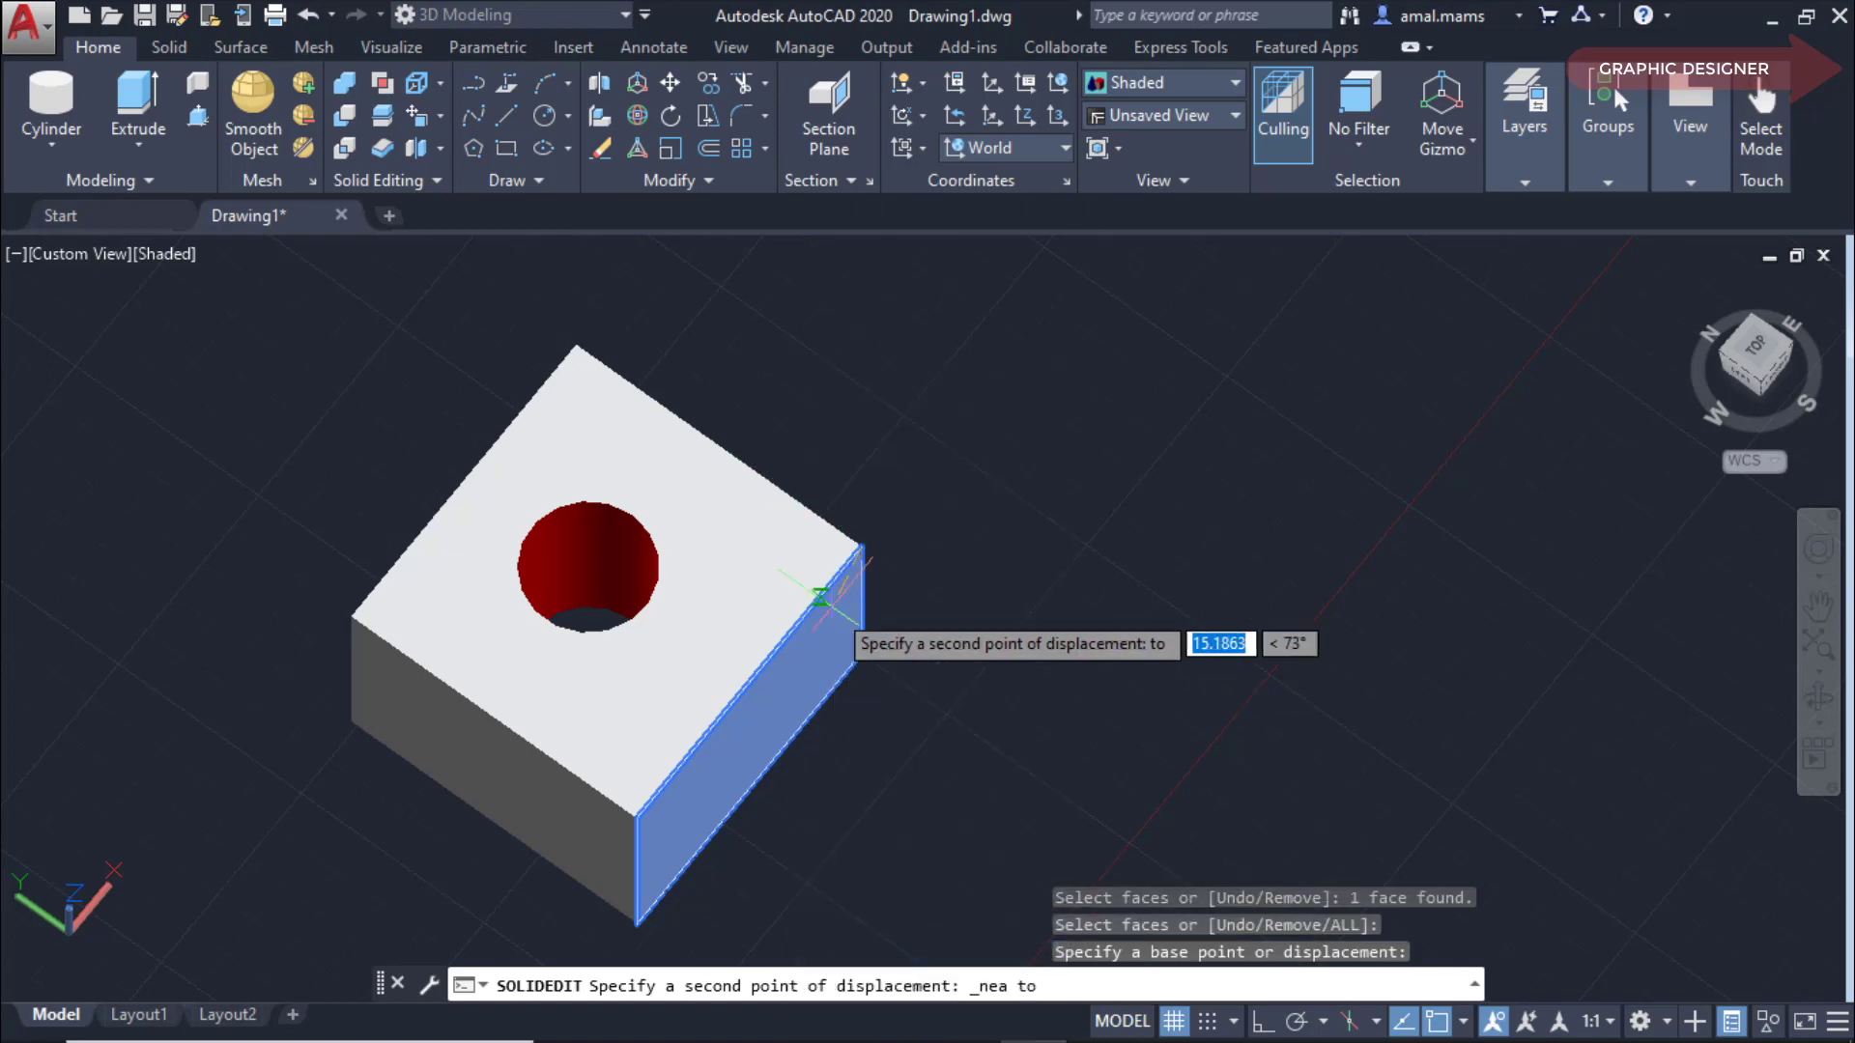
{"action": "left_click", "coordinate": [780, 489]}
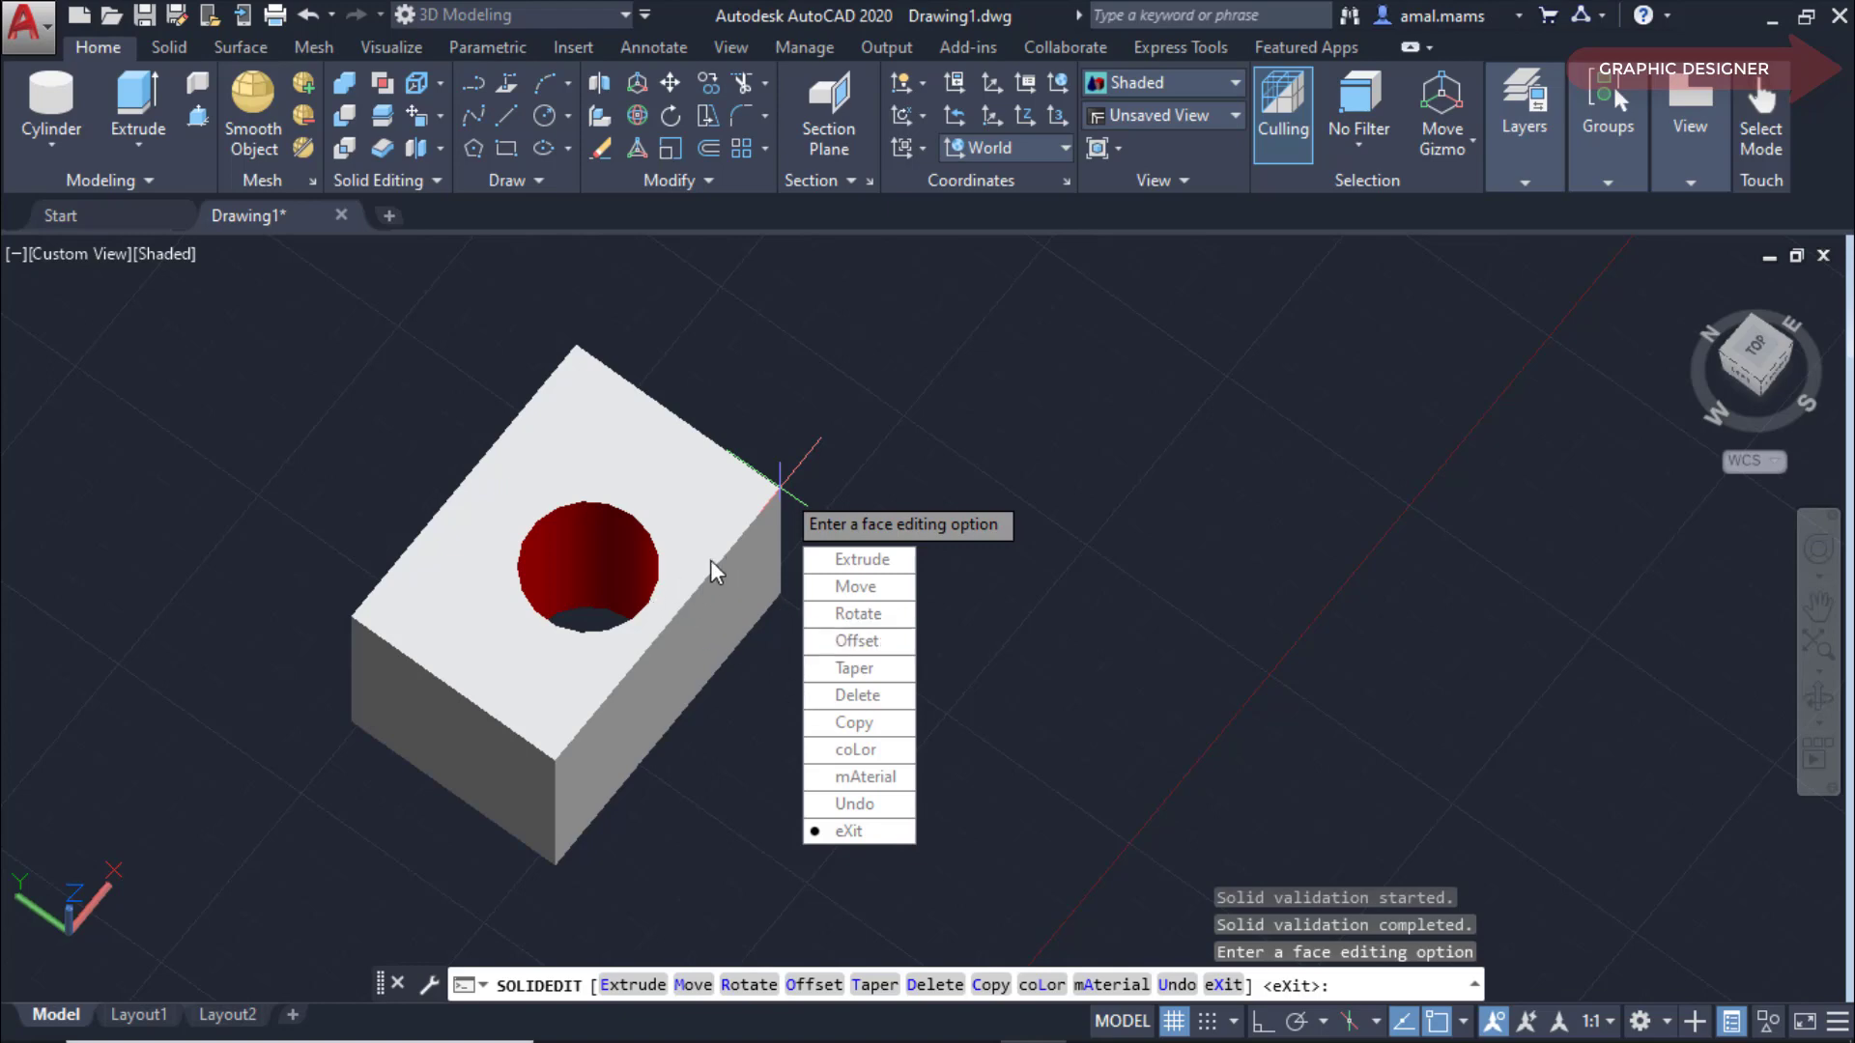
{"action": "key", "text": "Escape"}
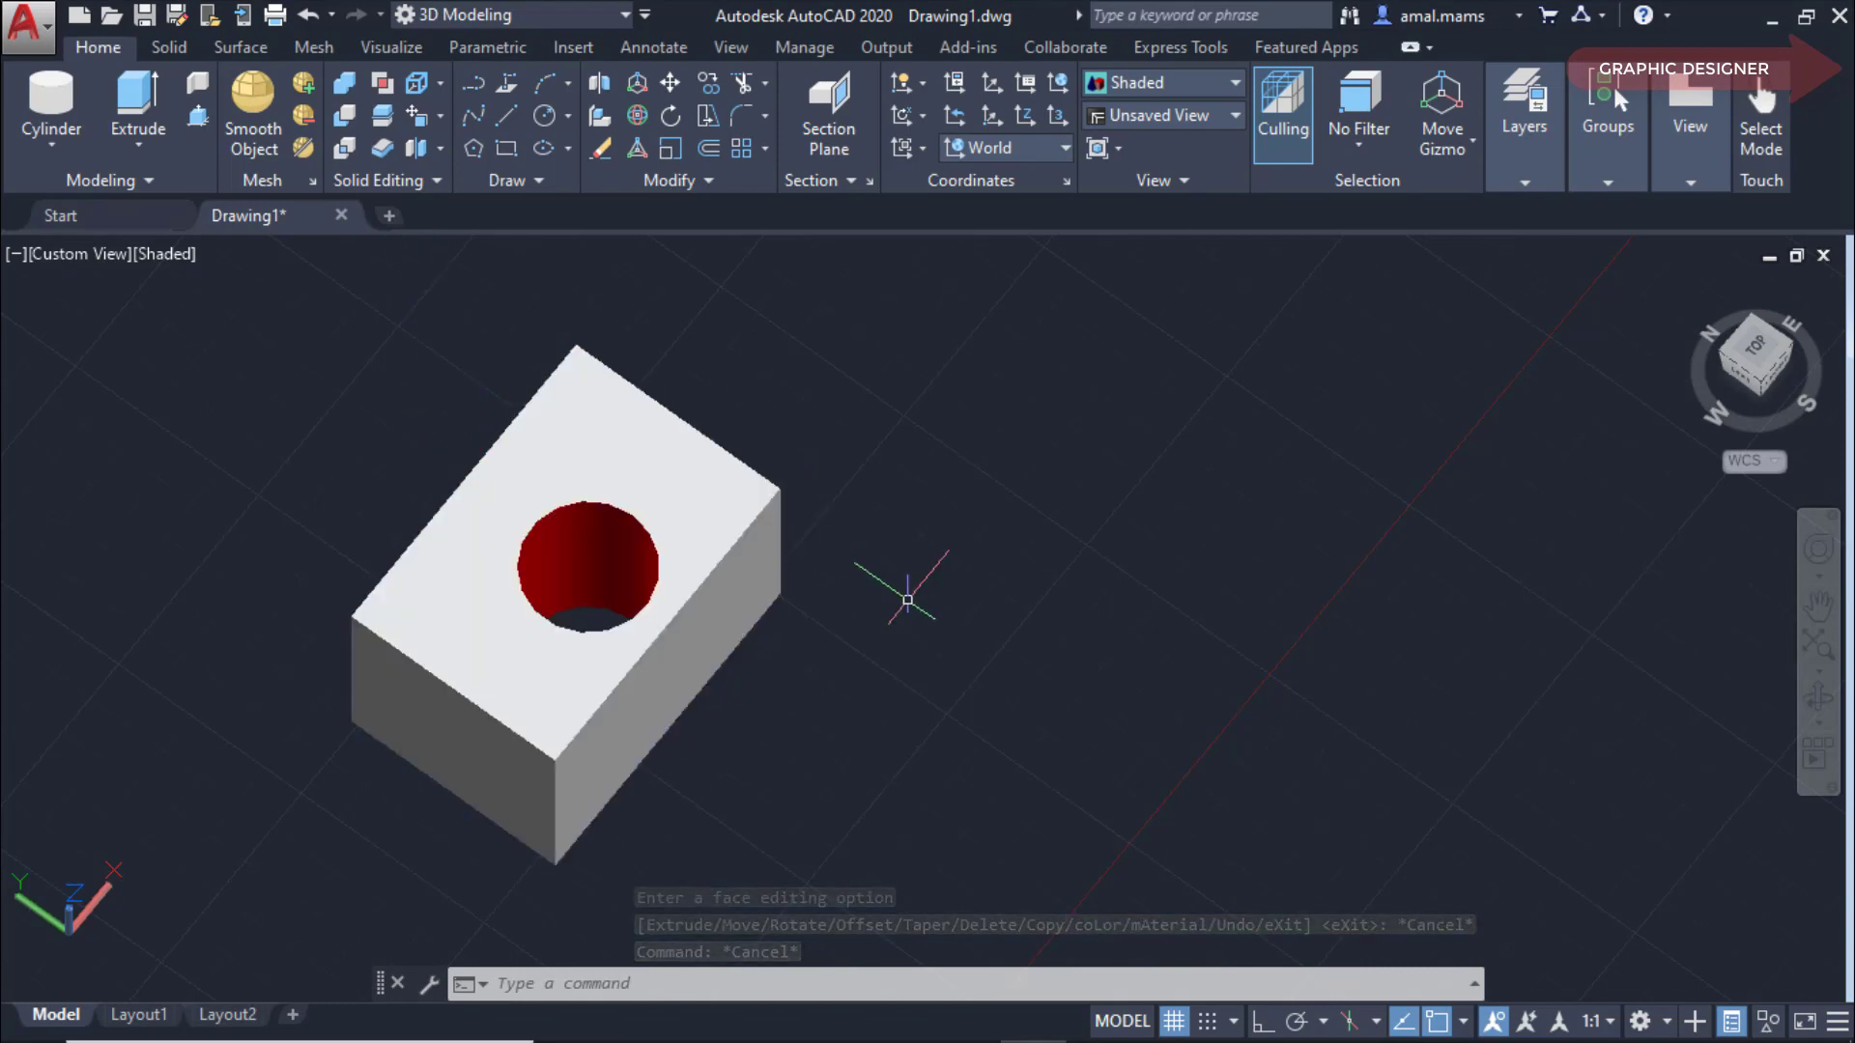
Copy the box's right side face from its bottom corner to a spot beside the box.
{"action": "left_click", "coordinate": [441, 117]}
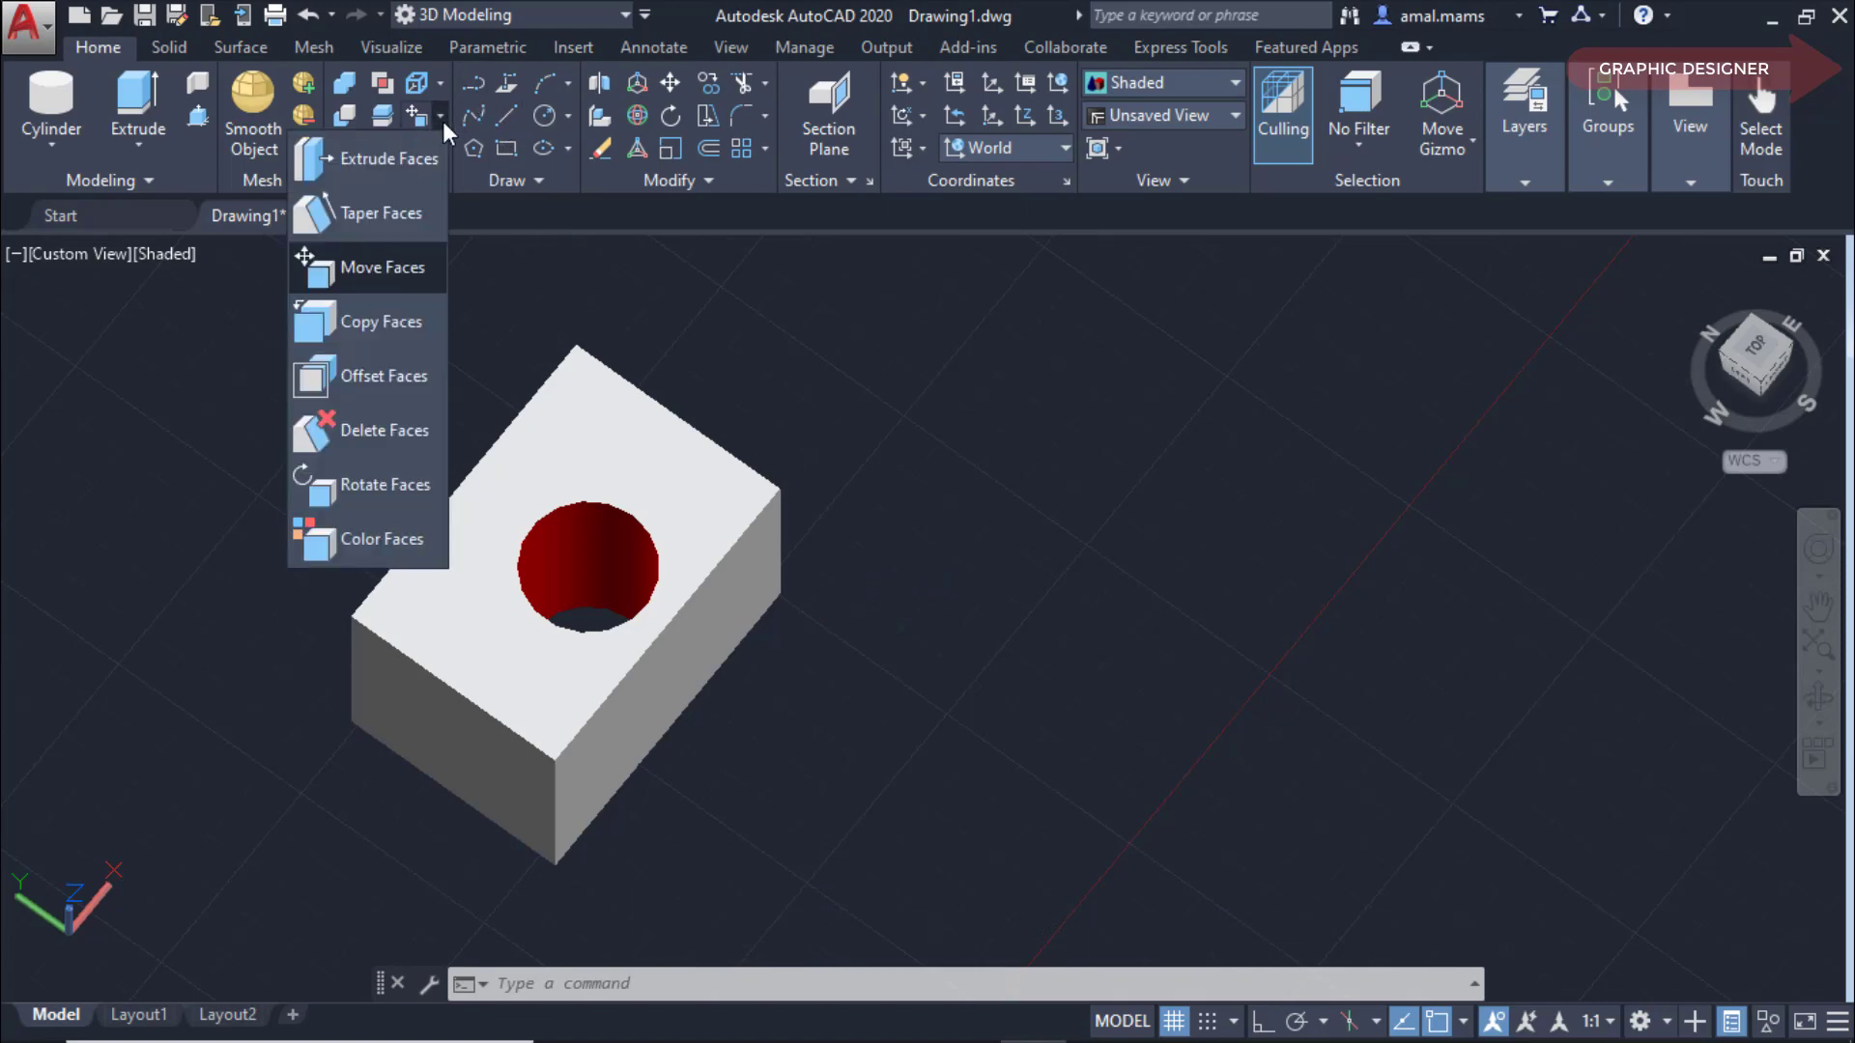
{"action": "left_click", "coordinate": [375, 323]}
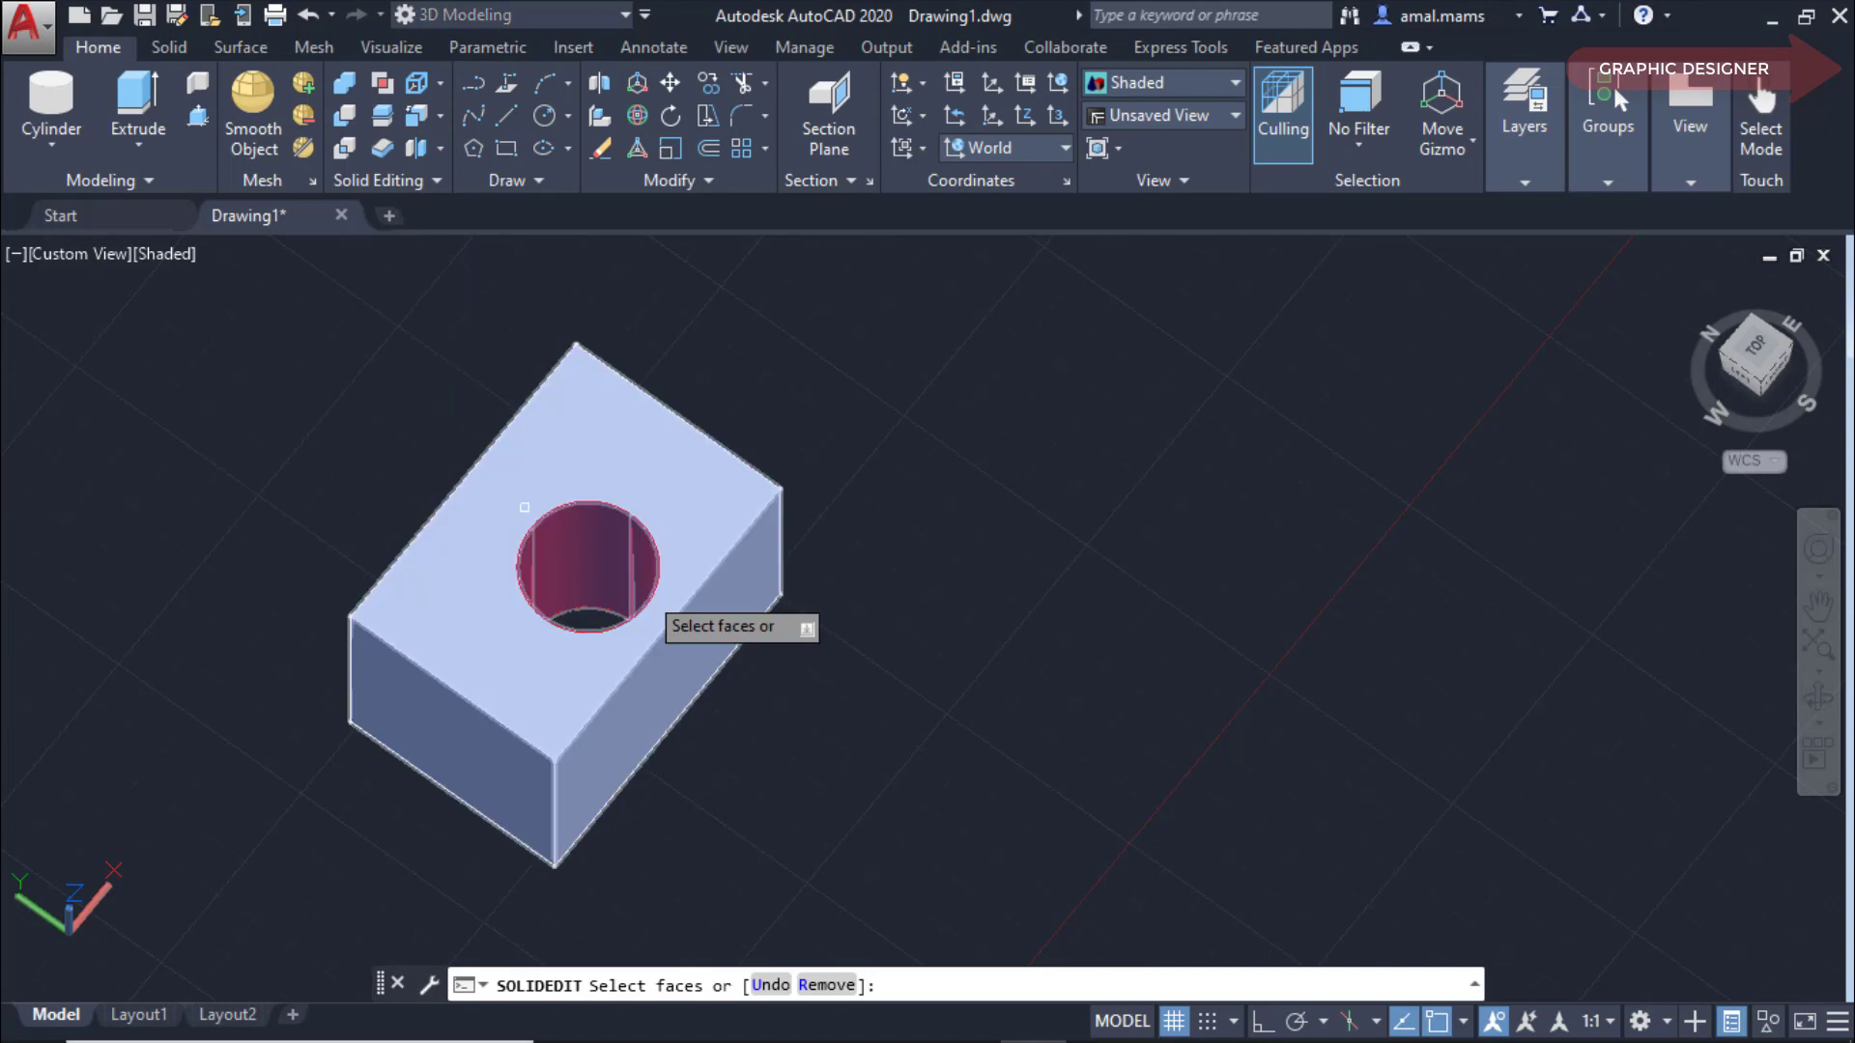
{"action": "left_click", "coordinate": [694, 651]}
{"action": "right_click", "coordinate": [703, 661]}
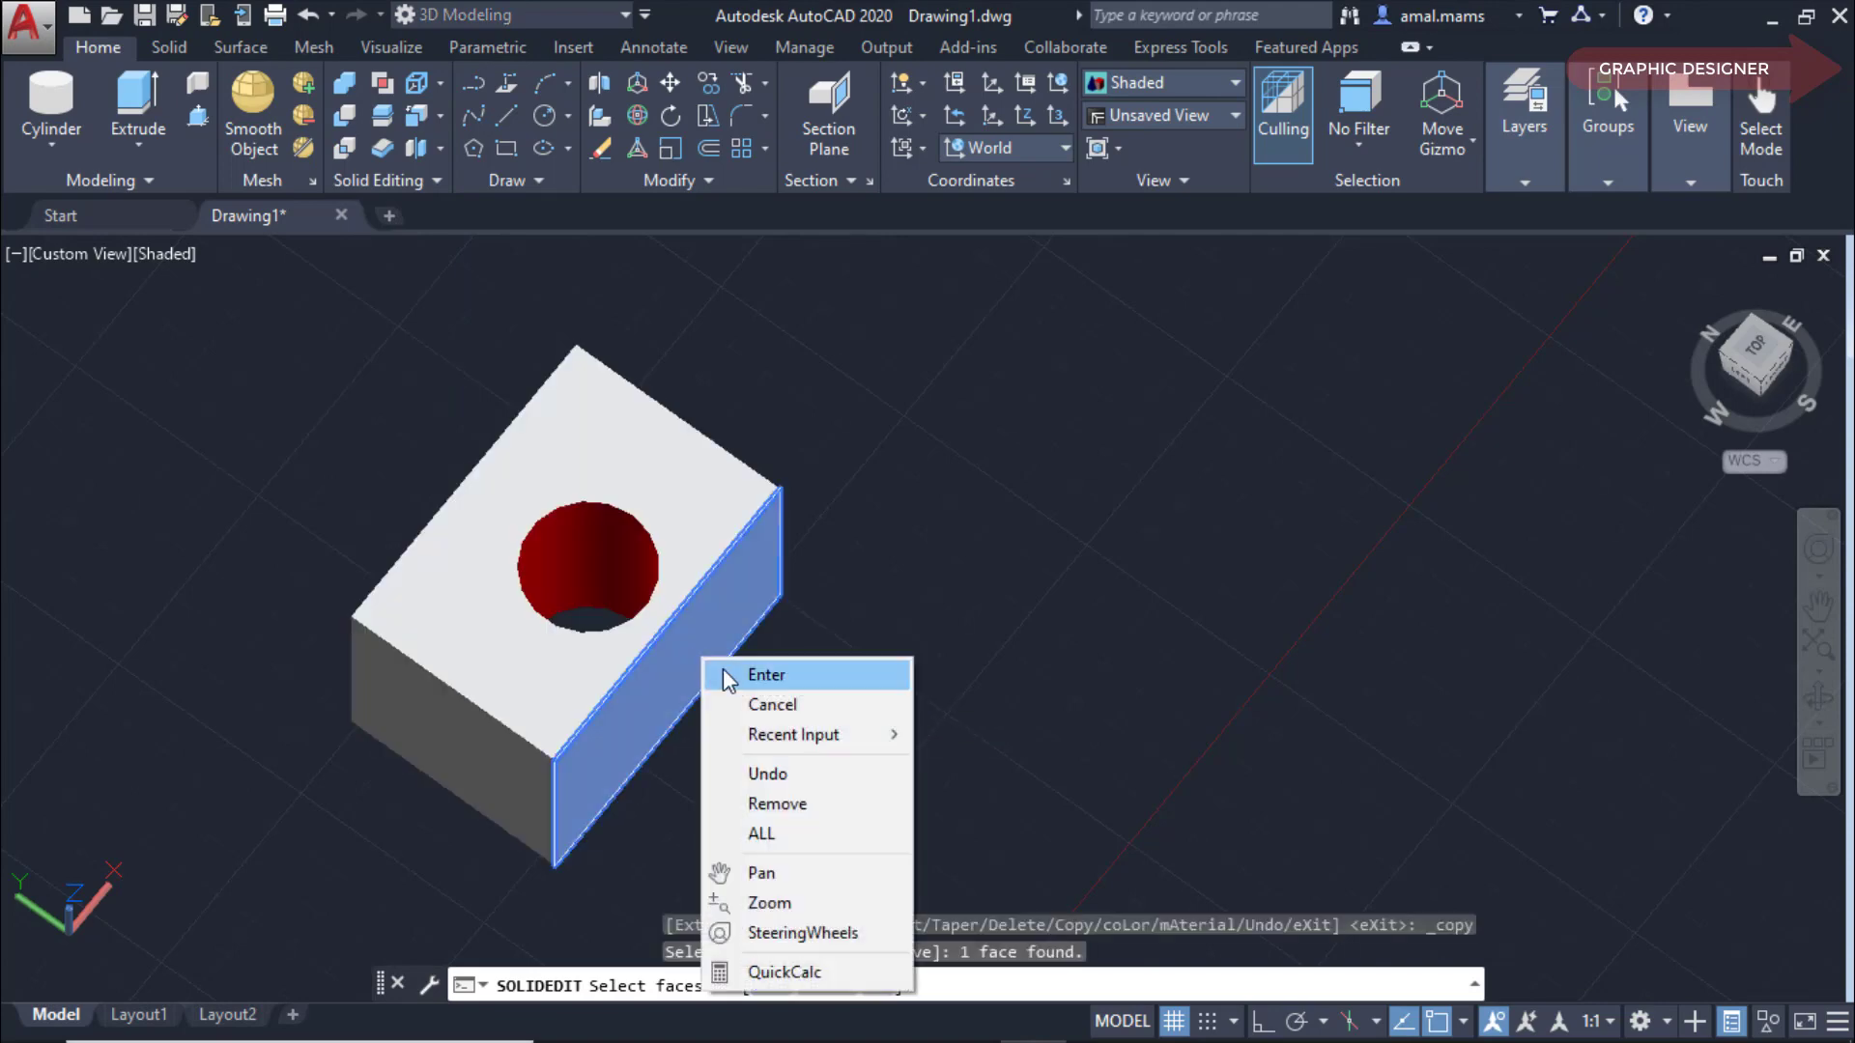
{"action": "left_click", "coordinate": [739, 676]}
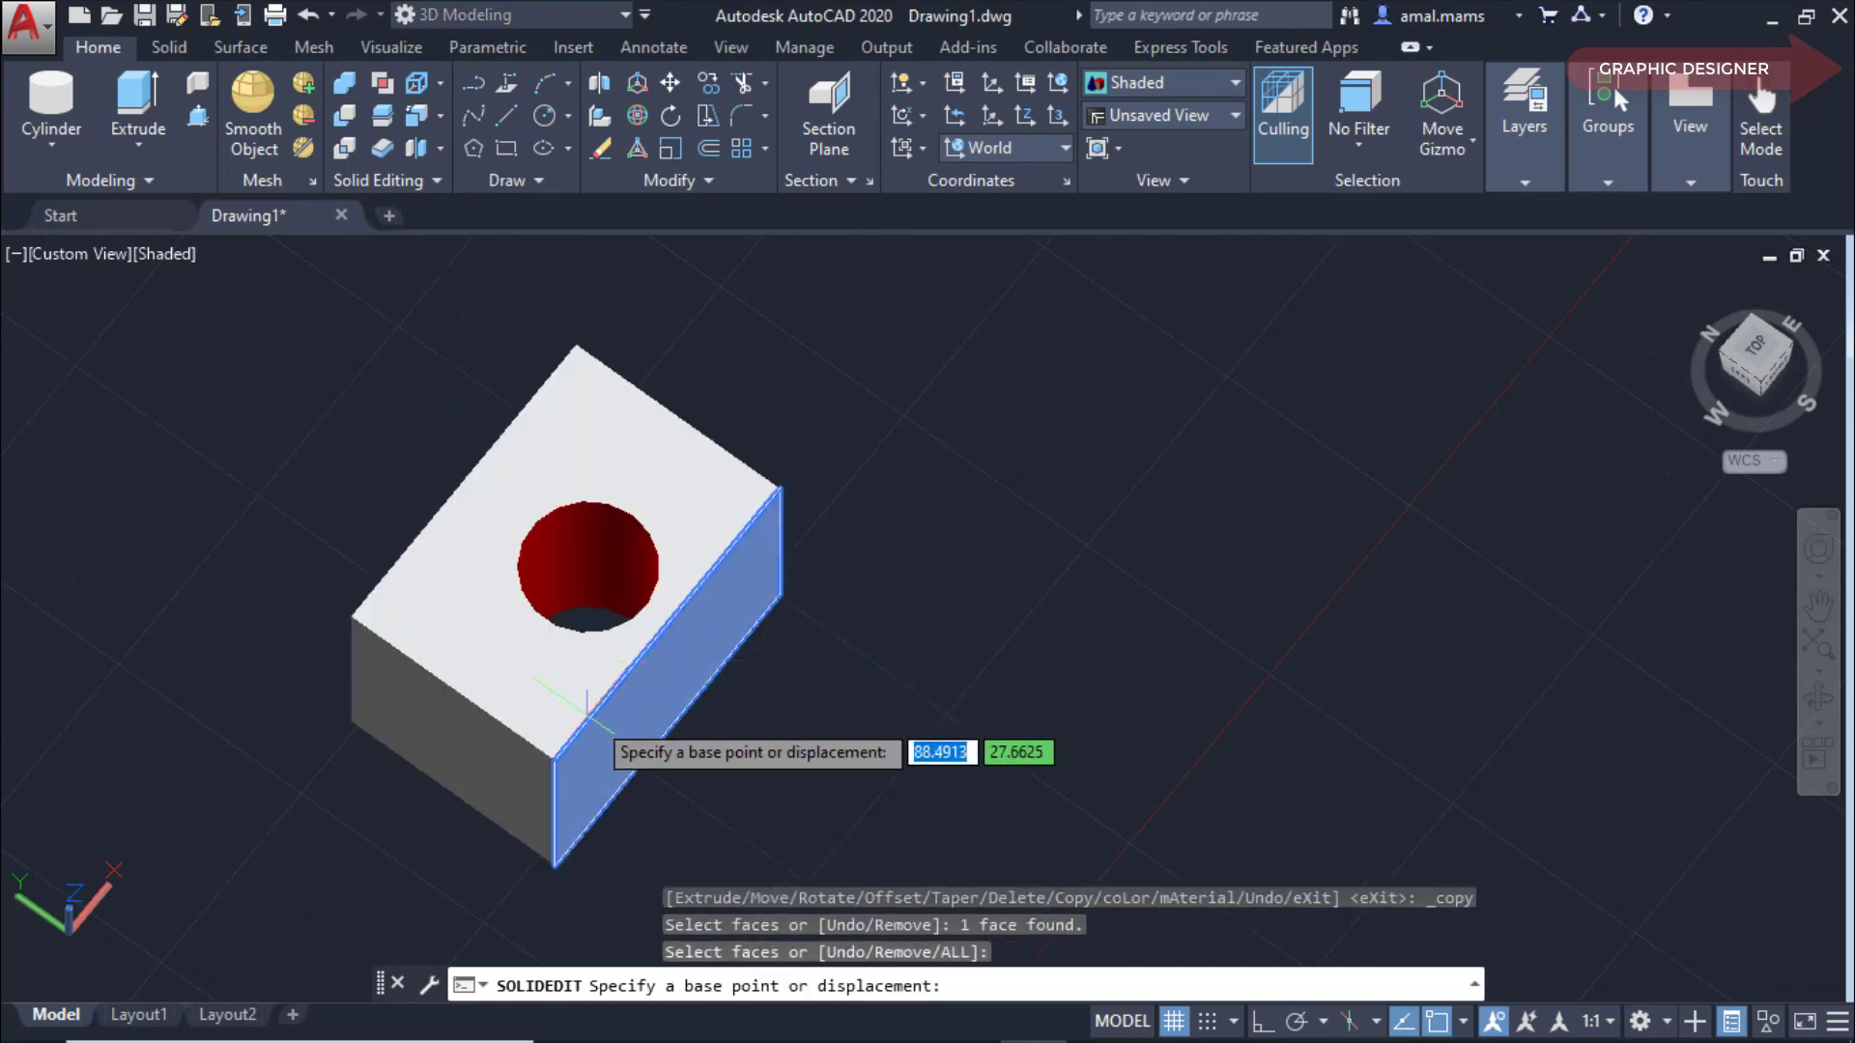
{"action": "left_click", "coordinate": [553, 760]}
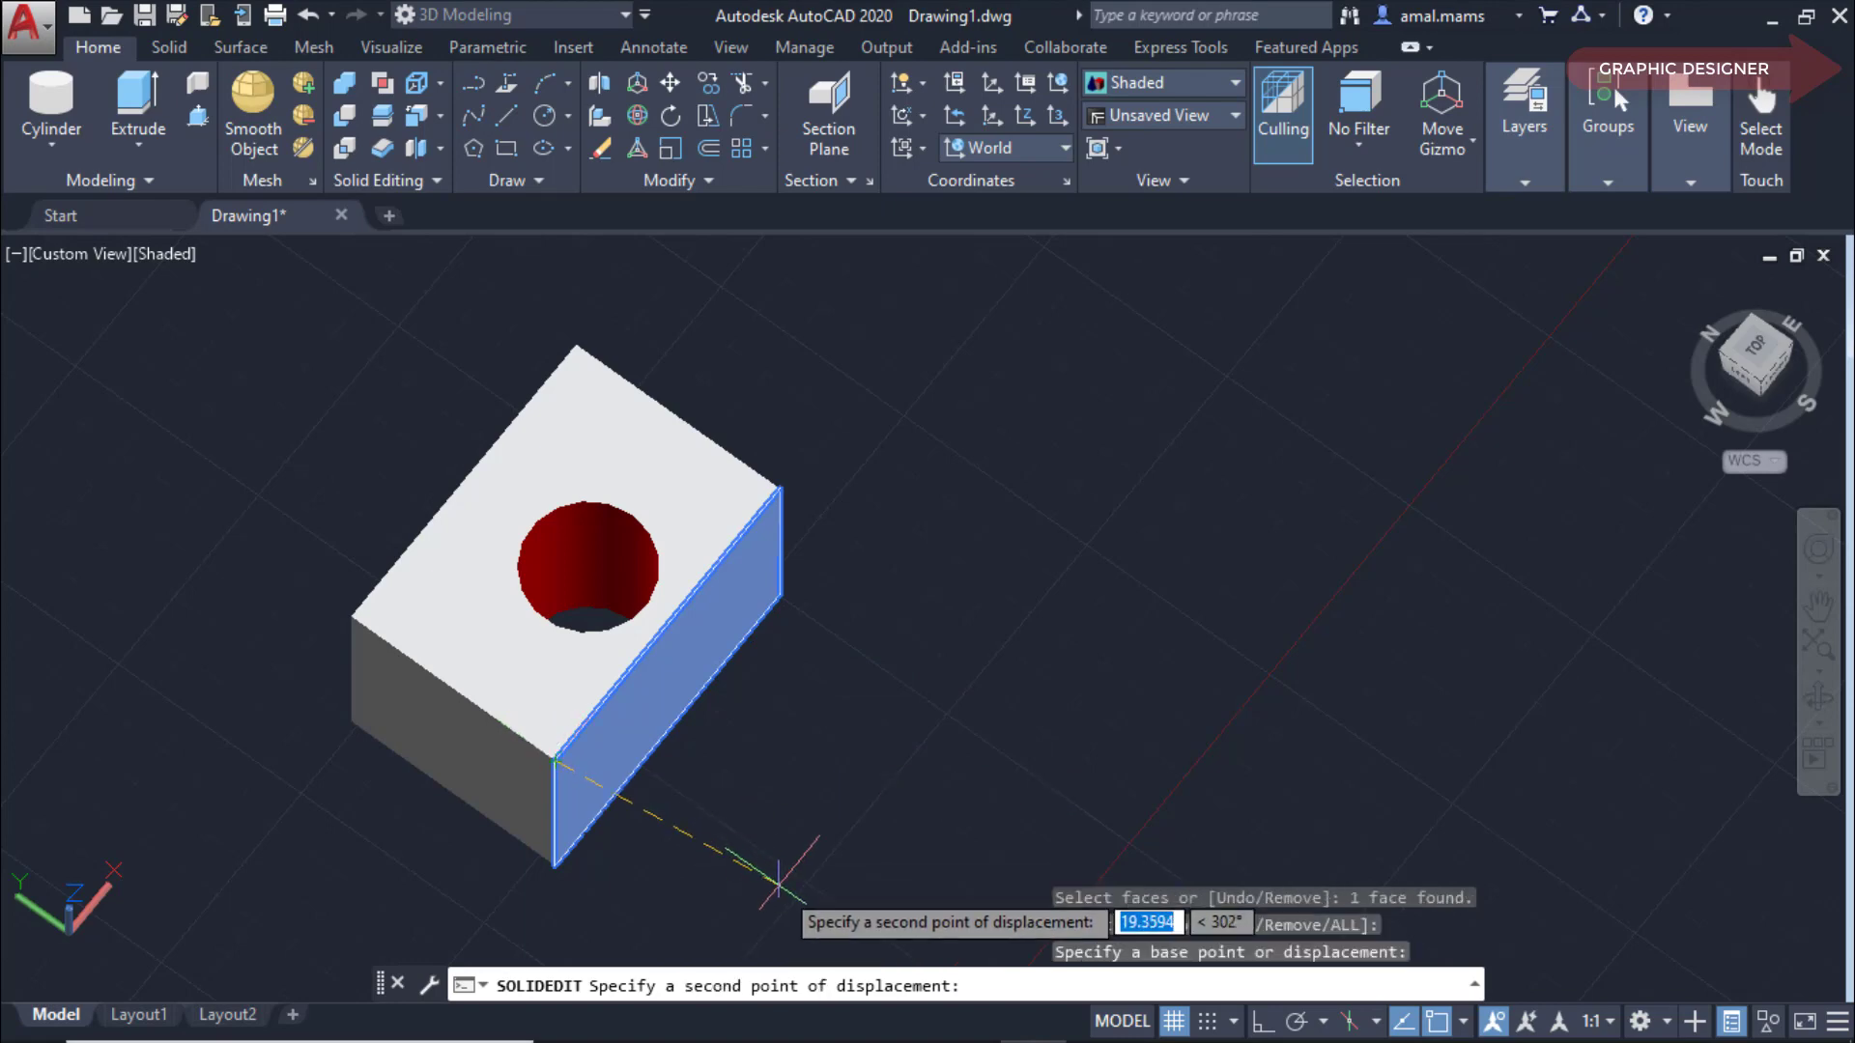
{"action": "left_click", "coordinate": [779, 886]}
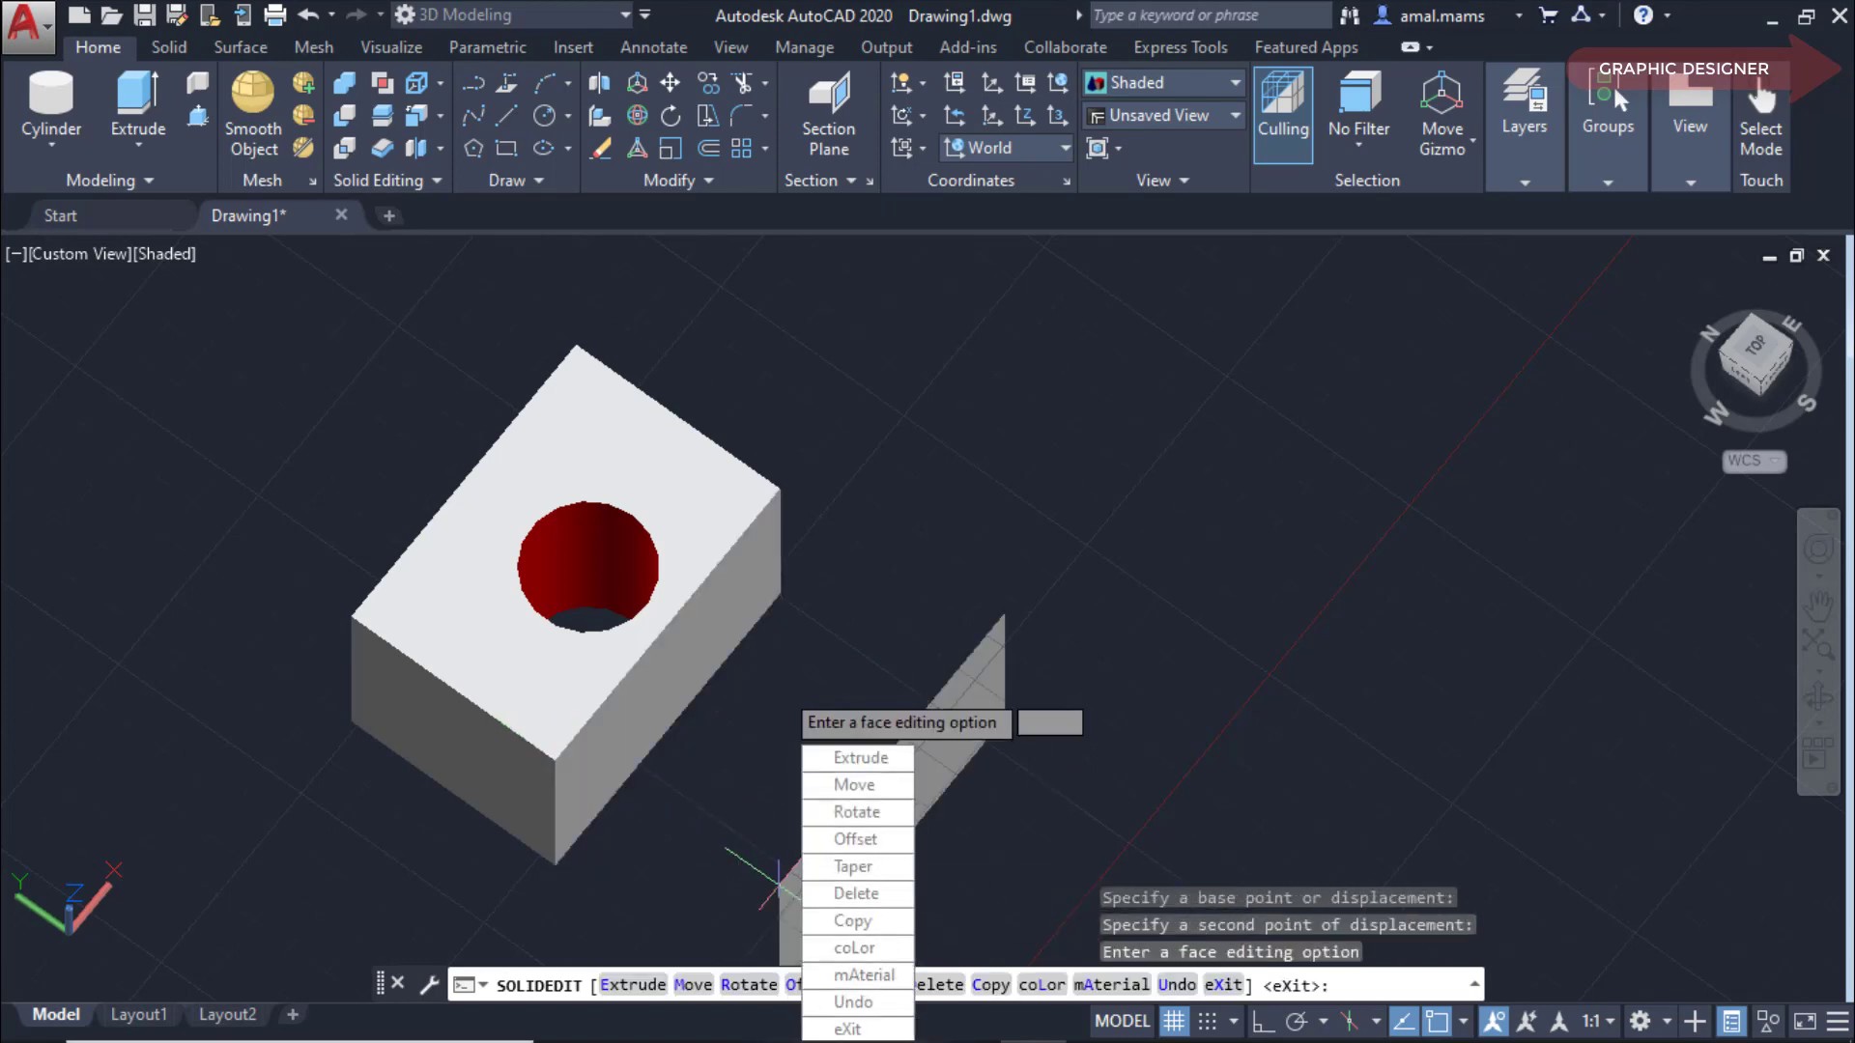
{"action": "key", "text": "Escape"}
{"action": "scroll", "coordinate": [976, 826], "scroll_direction": "up", "scroll_amount": 1}
{"action": "scroll", "coordinate": [979, 831], "scroll_direction": "down", "scroll_amount": 2}
{"action": "middle_click_drag", "start_coordinate": [979, 831], "coordinate": [993, 673]}
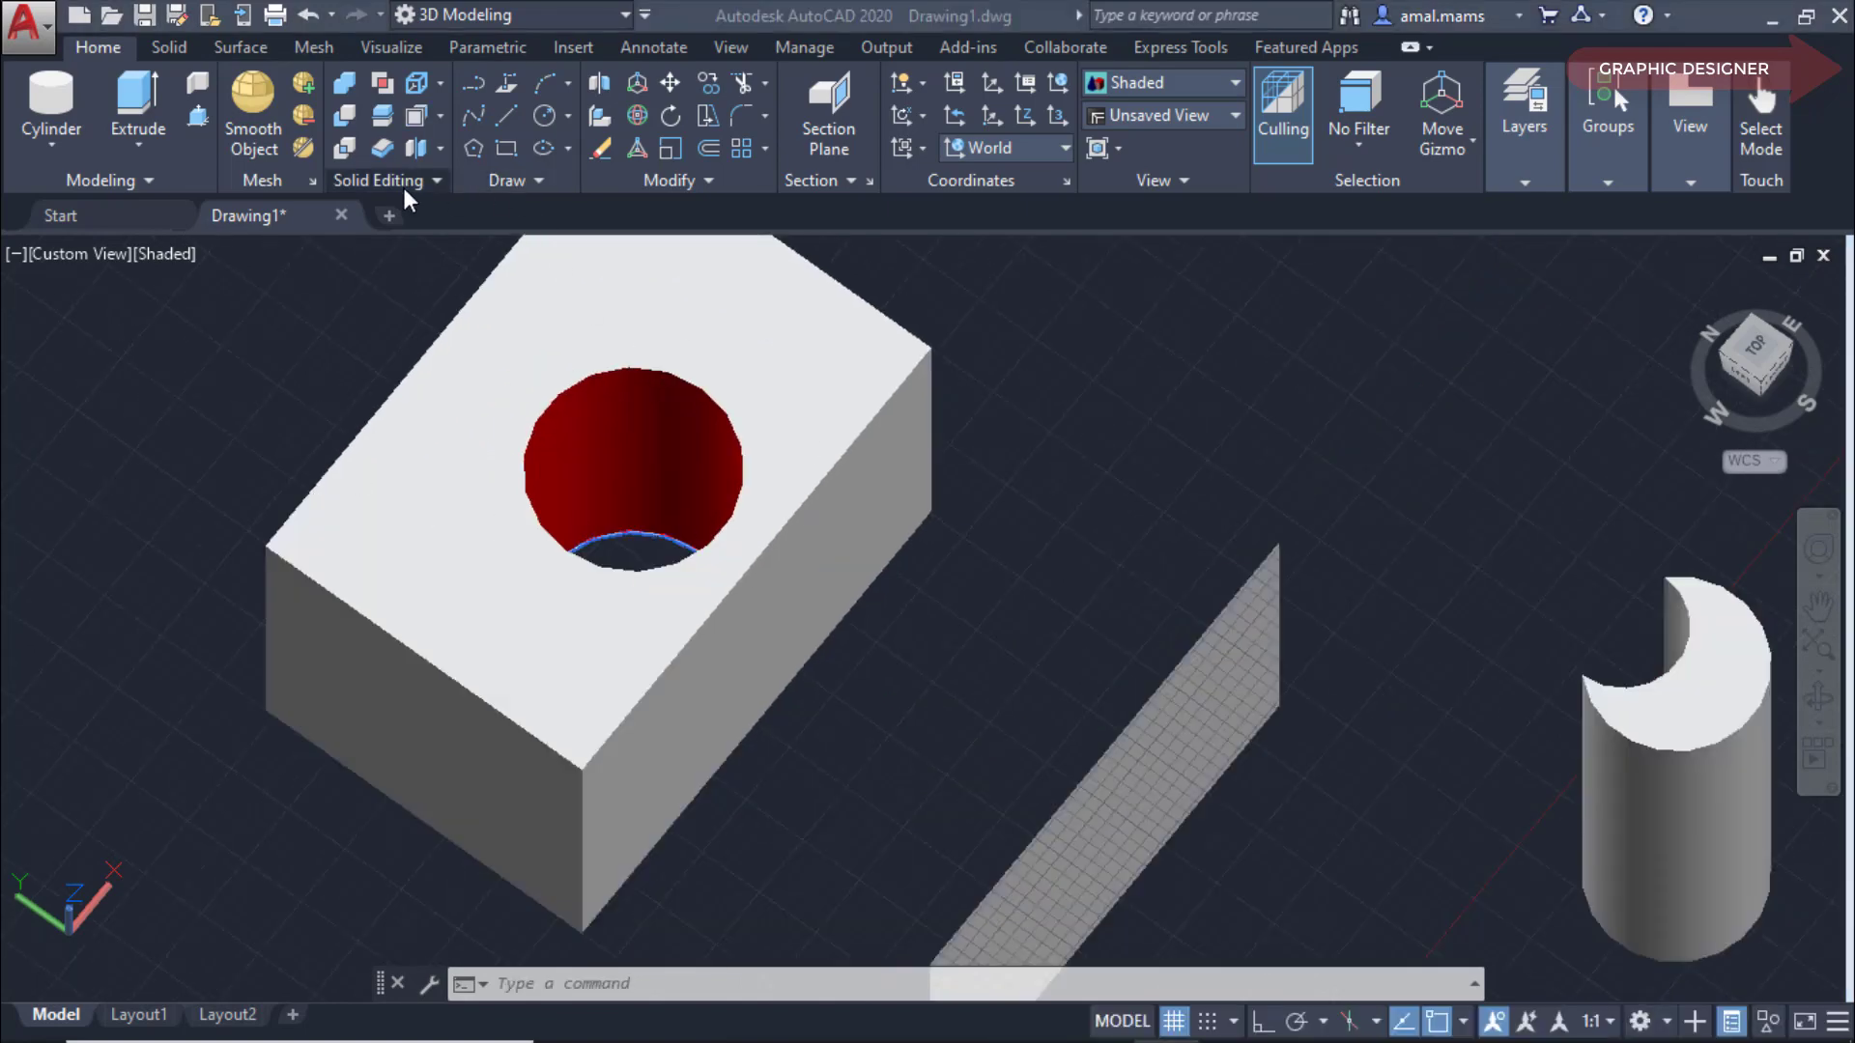
Offset the hole's cylindrical wall by 1, then choose Offset again.
{"action": "left_click", "coordinate": [440, 115]}
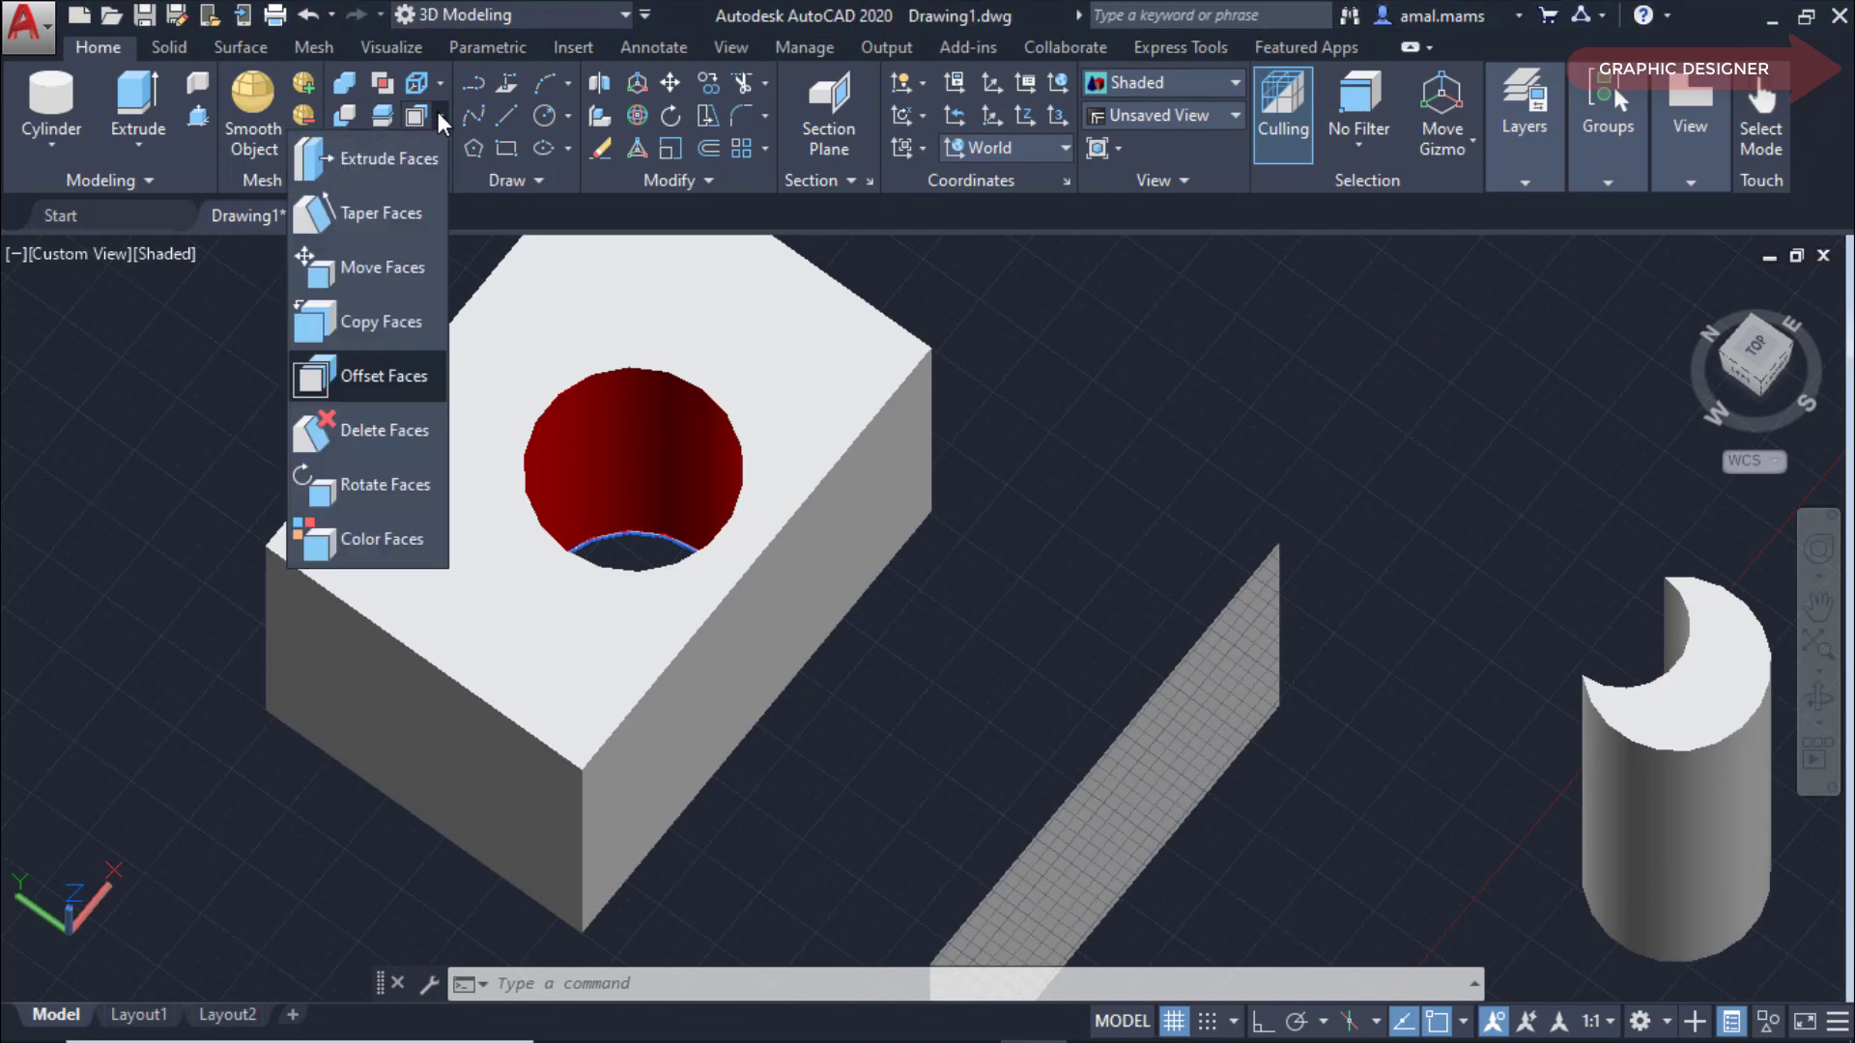
{"action": "left_click", "coordinate": [406, 379]}
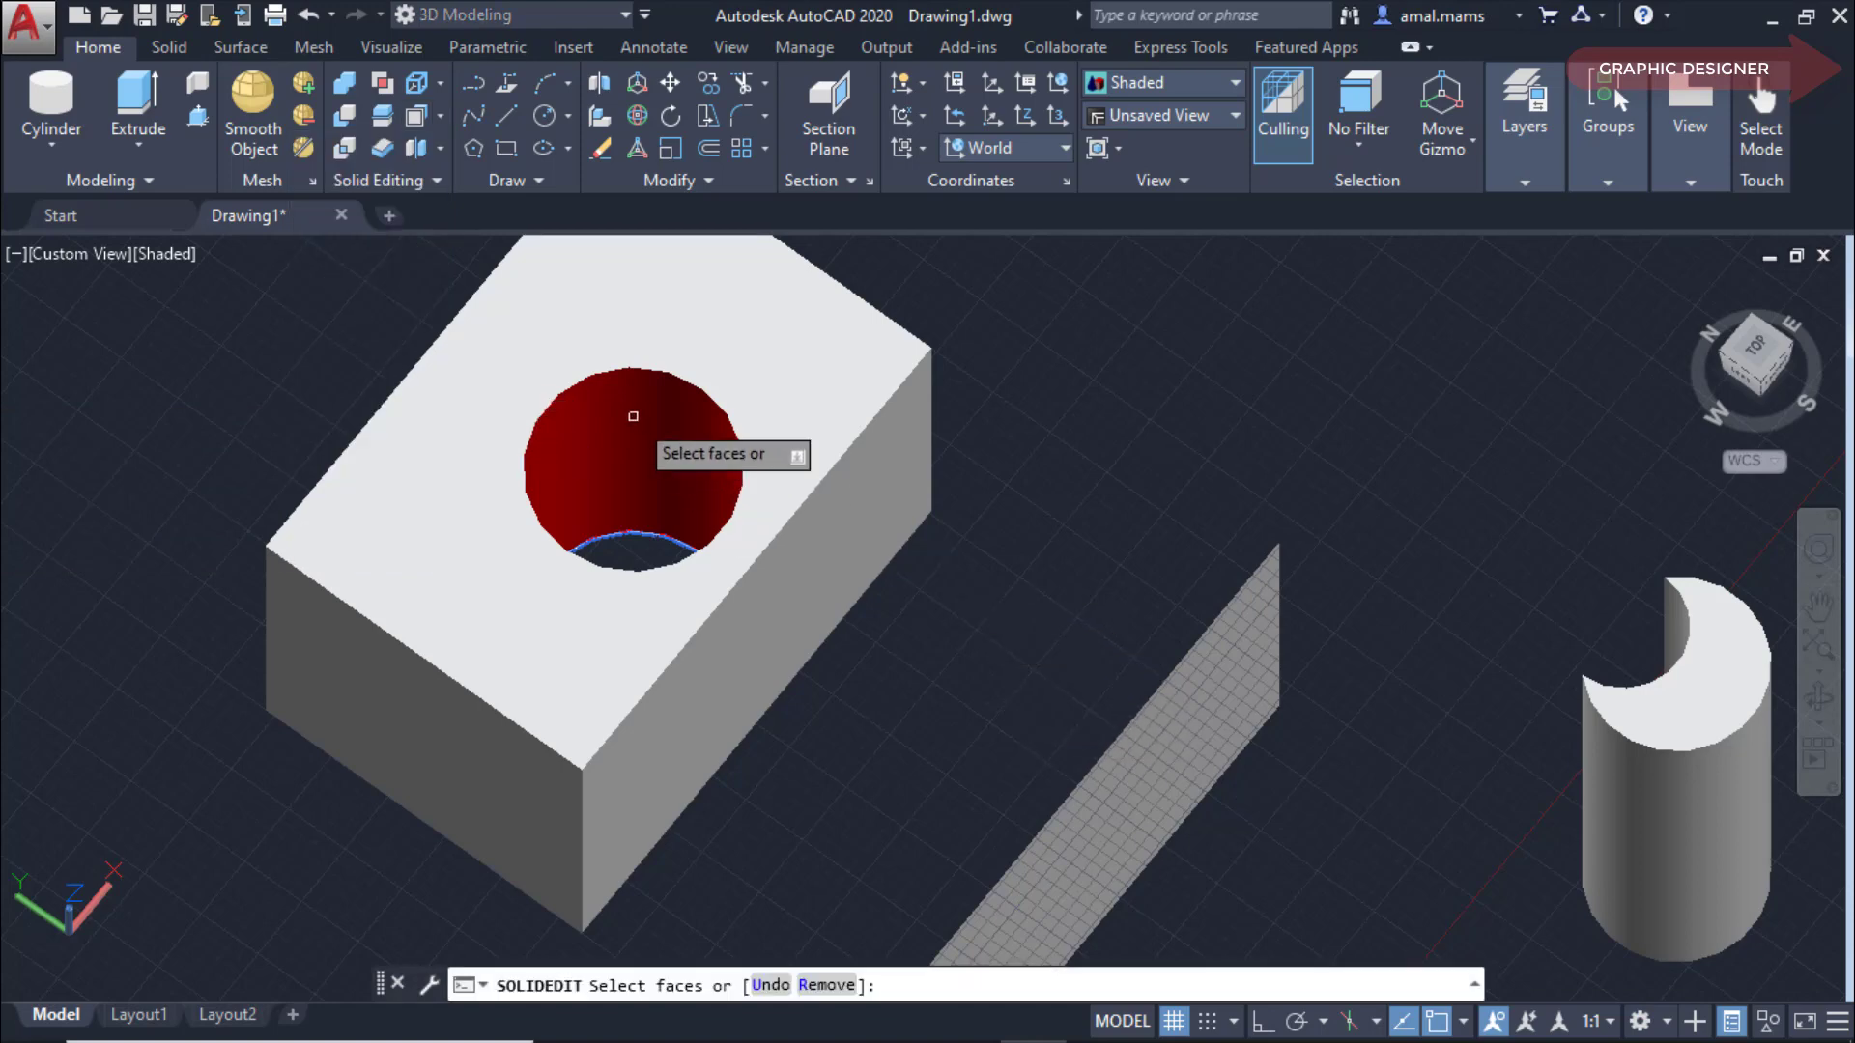
{"action": "left_click", "coordinate": [633, 417]}
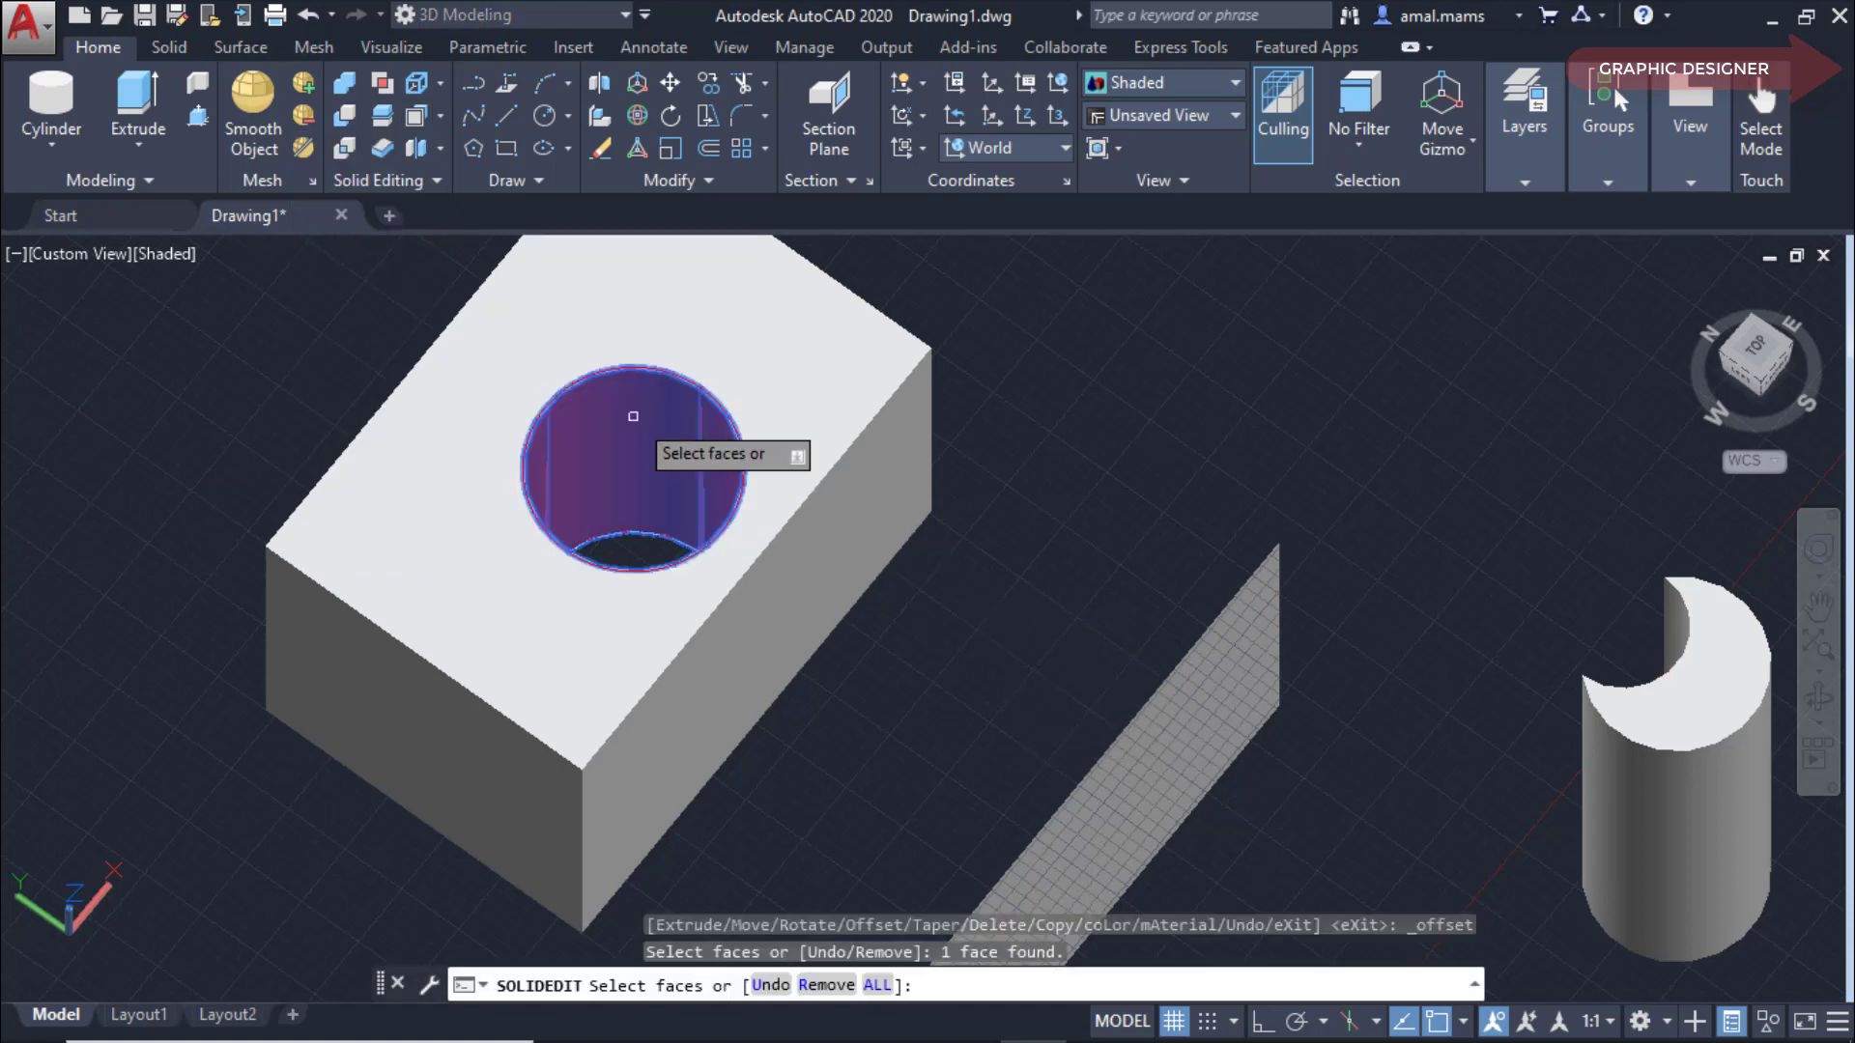
{"action": "right_click", "coordinate": [629, 465]}
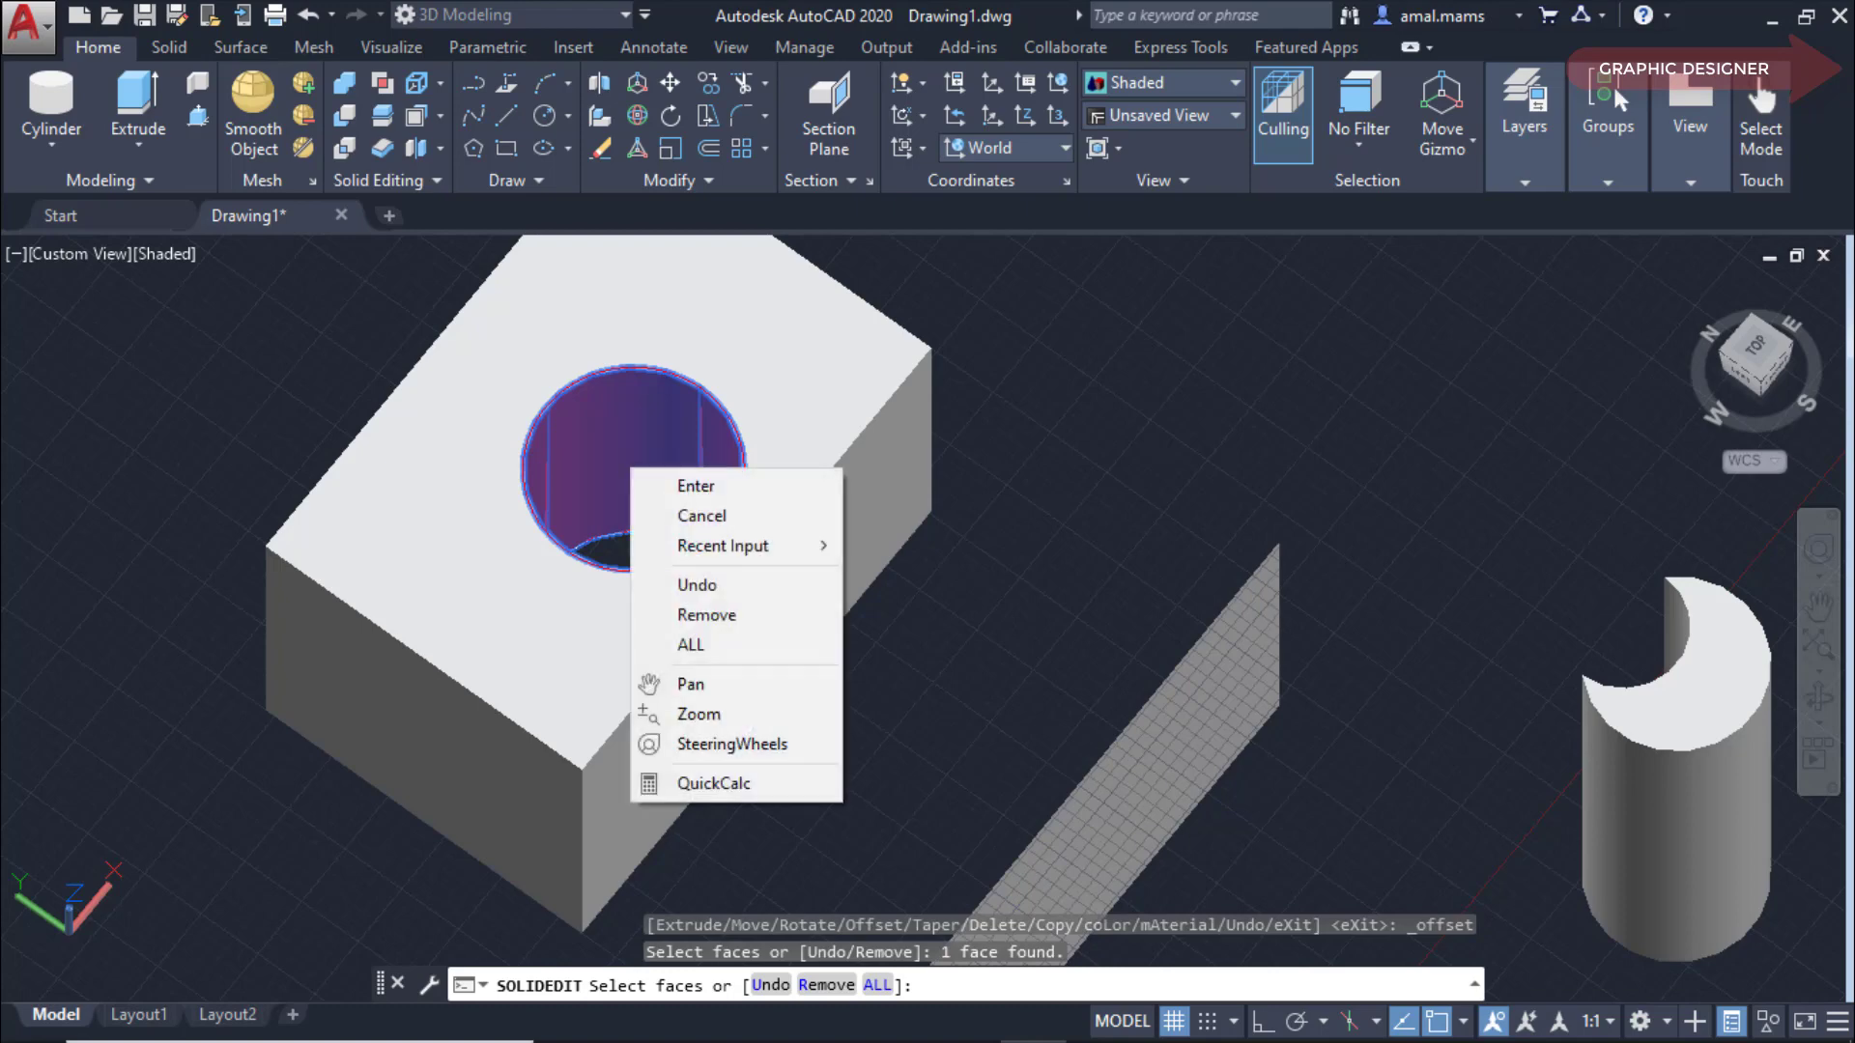
{"action": "left_click", "coordinate": [684, 485]}
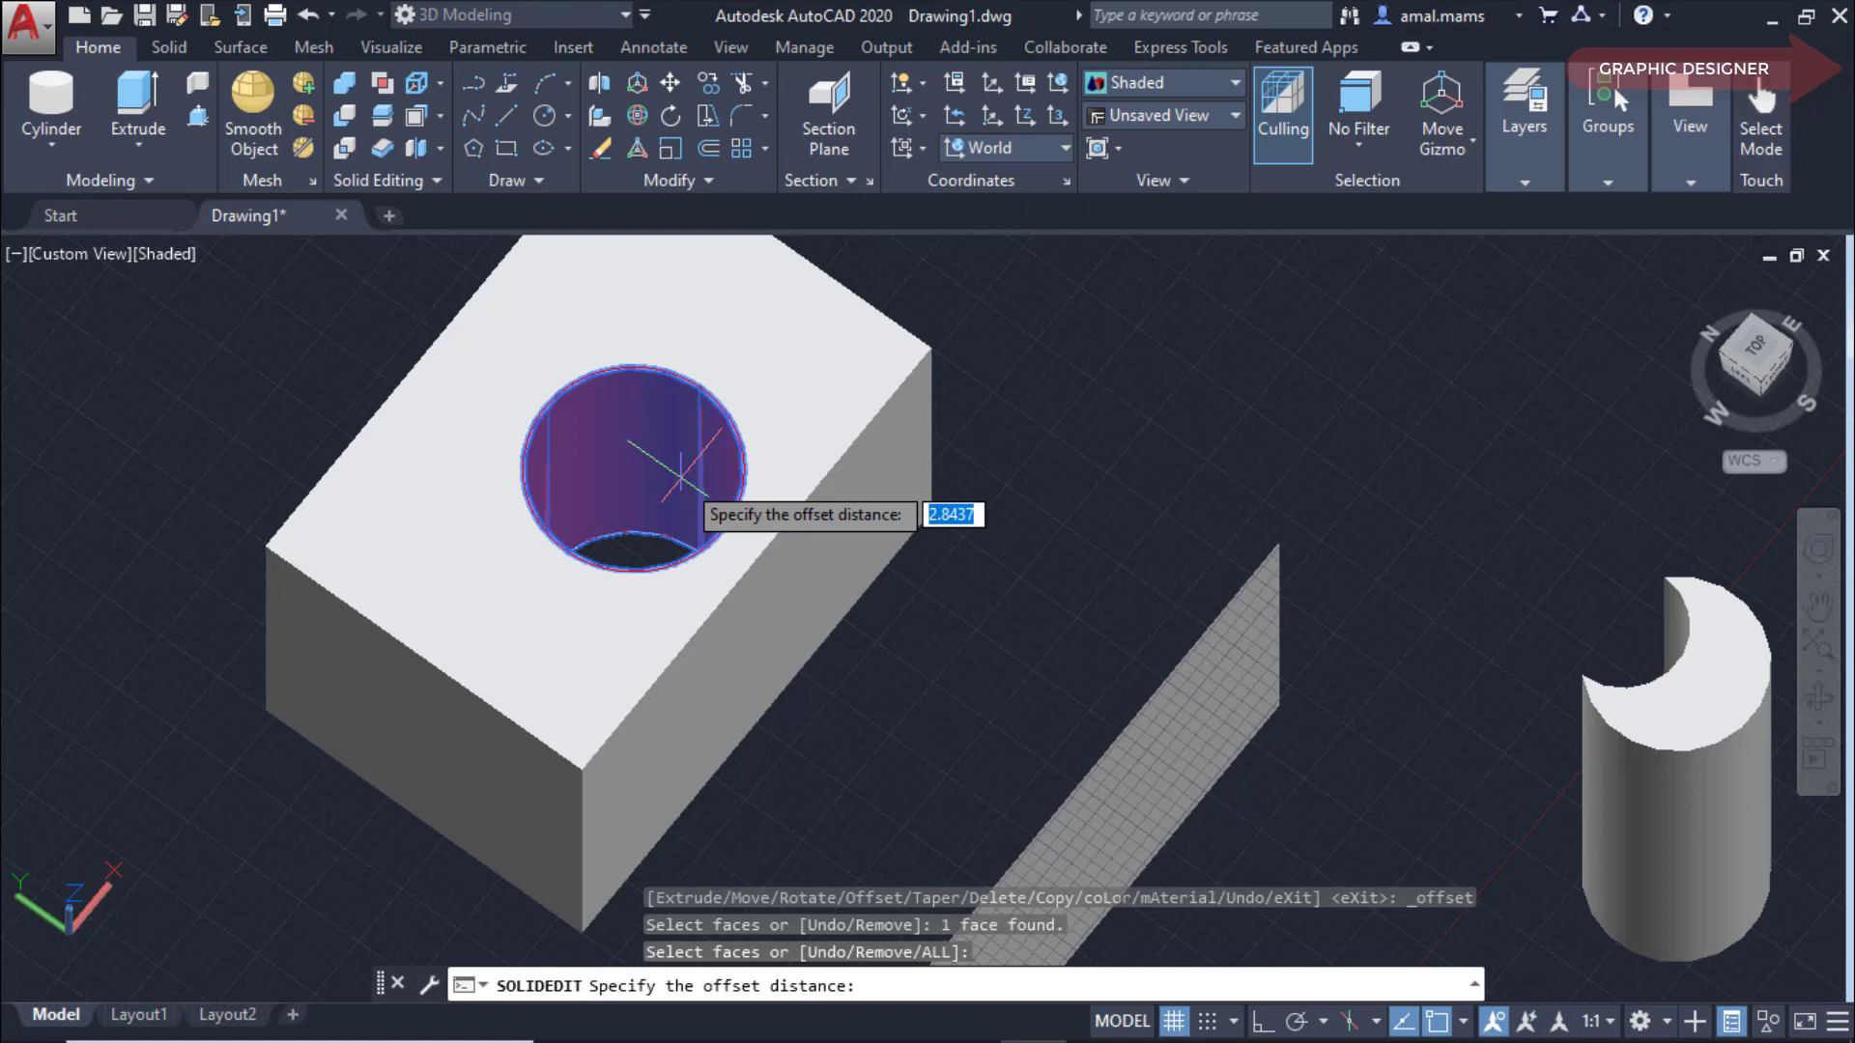
{"action": "type", "text": "1"}
{"action": "key", "text": "Return"}
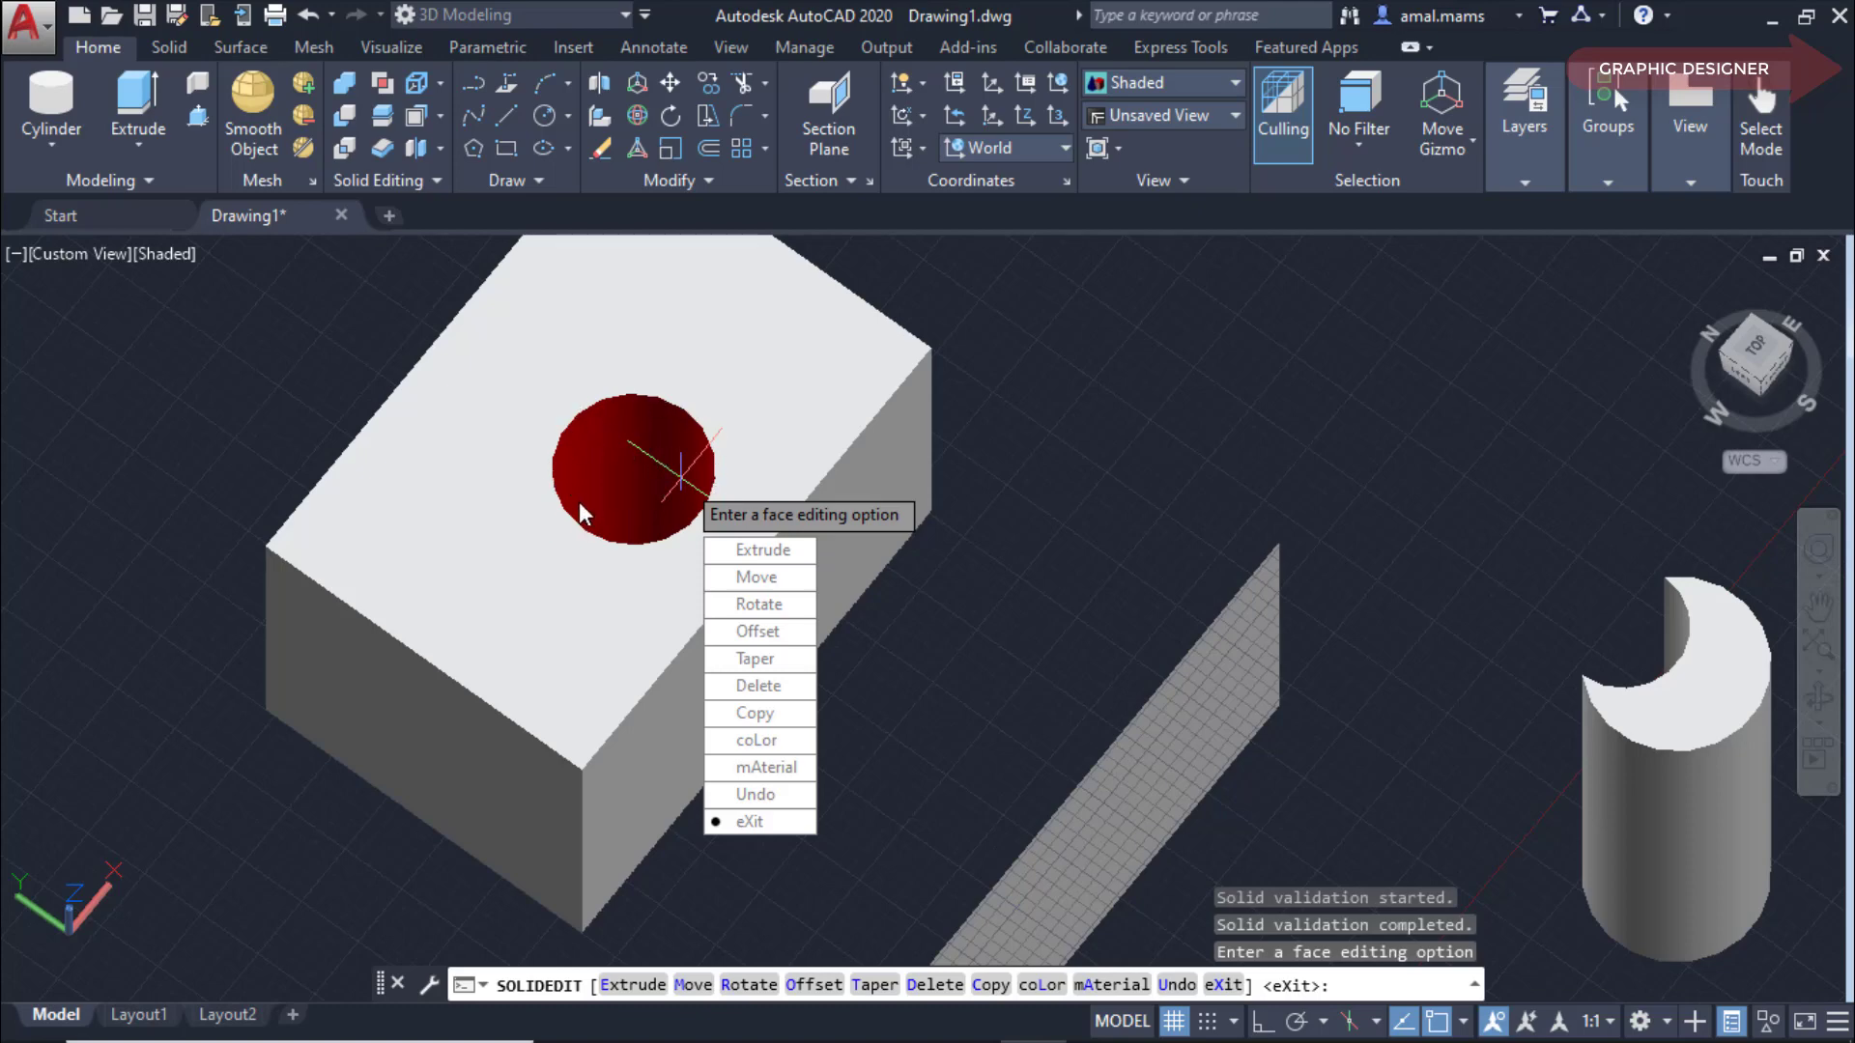
{"action": "type", "text": "o"}
{"action": "key", "text": "Return"}
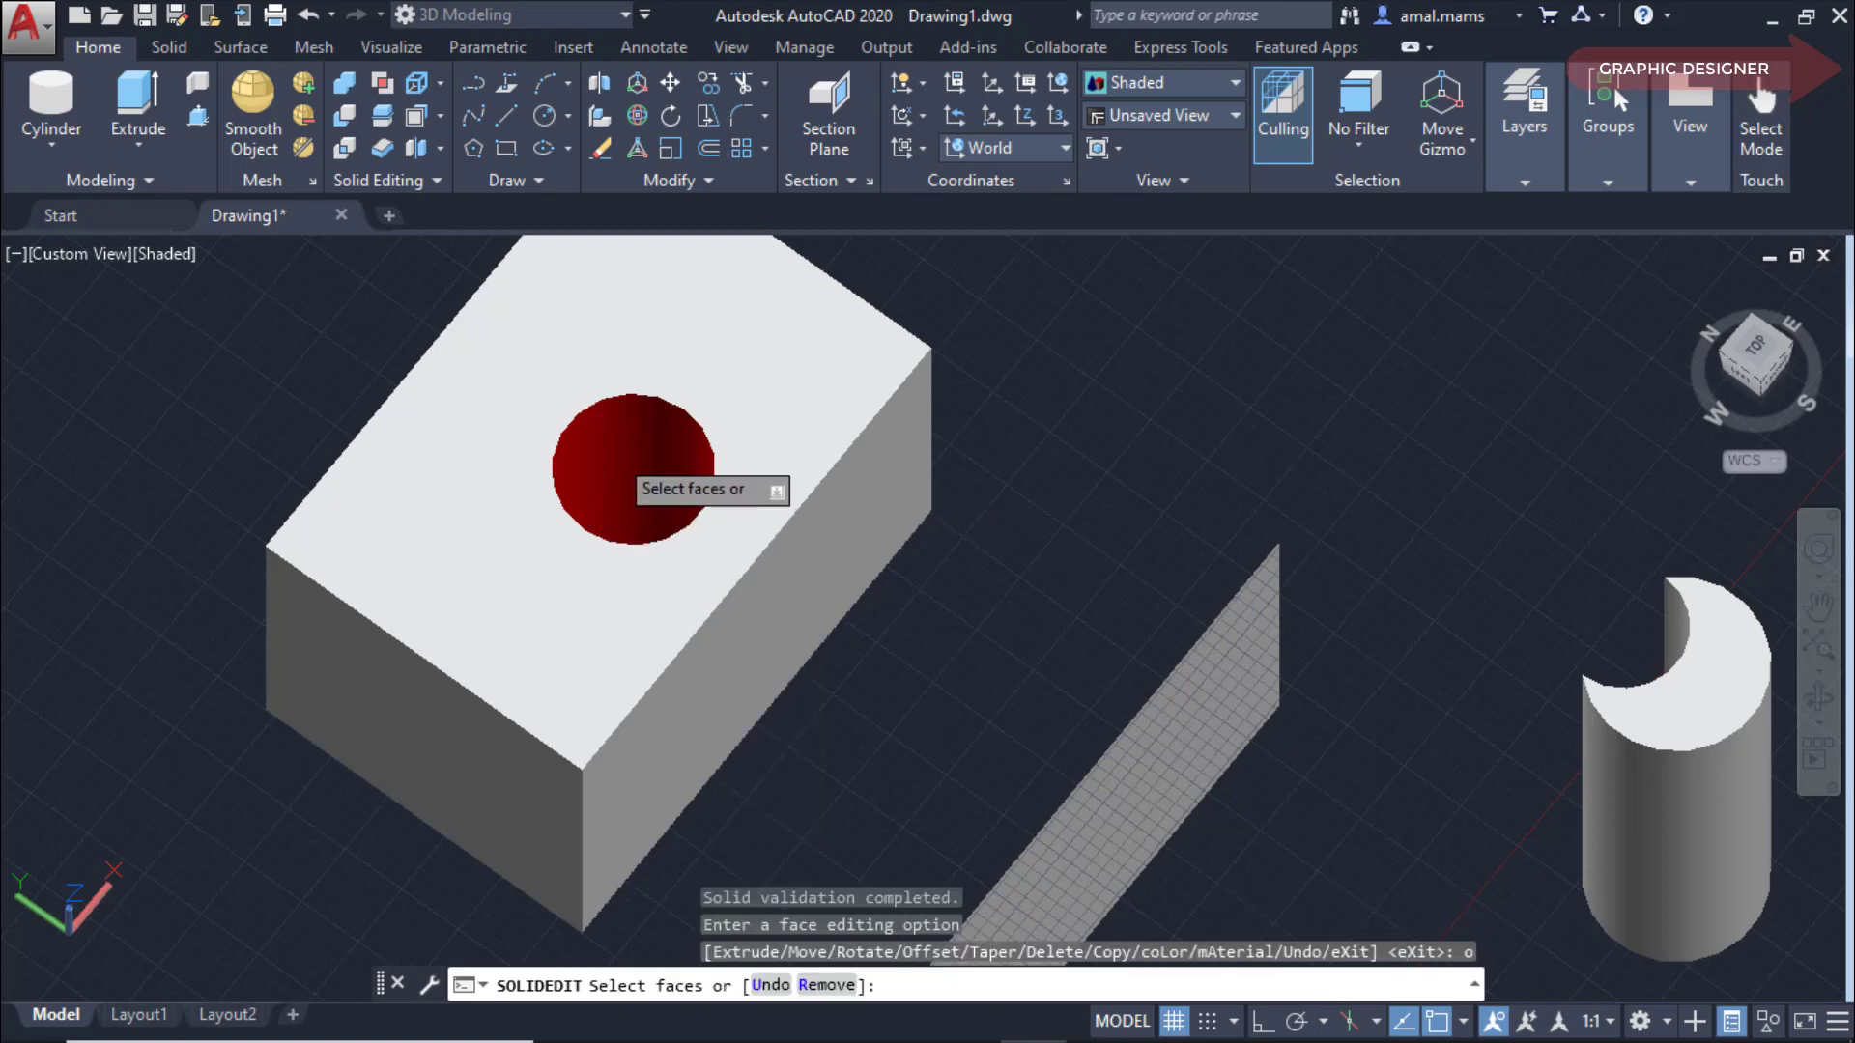
Offset the hole's wall by -3 so it breaks through the box side.
{"action": "left_click", "coordinate": [619, 455]}
{"action": "right_click", "coordinate": [619, 455]}
{"action": "left_click", "coordinate": [652, 477]}
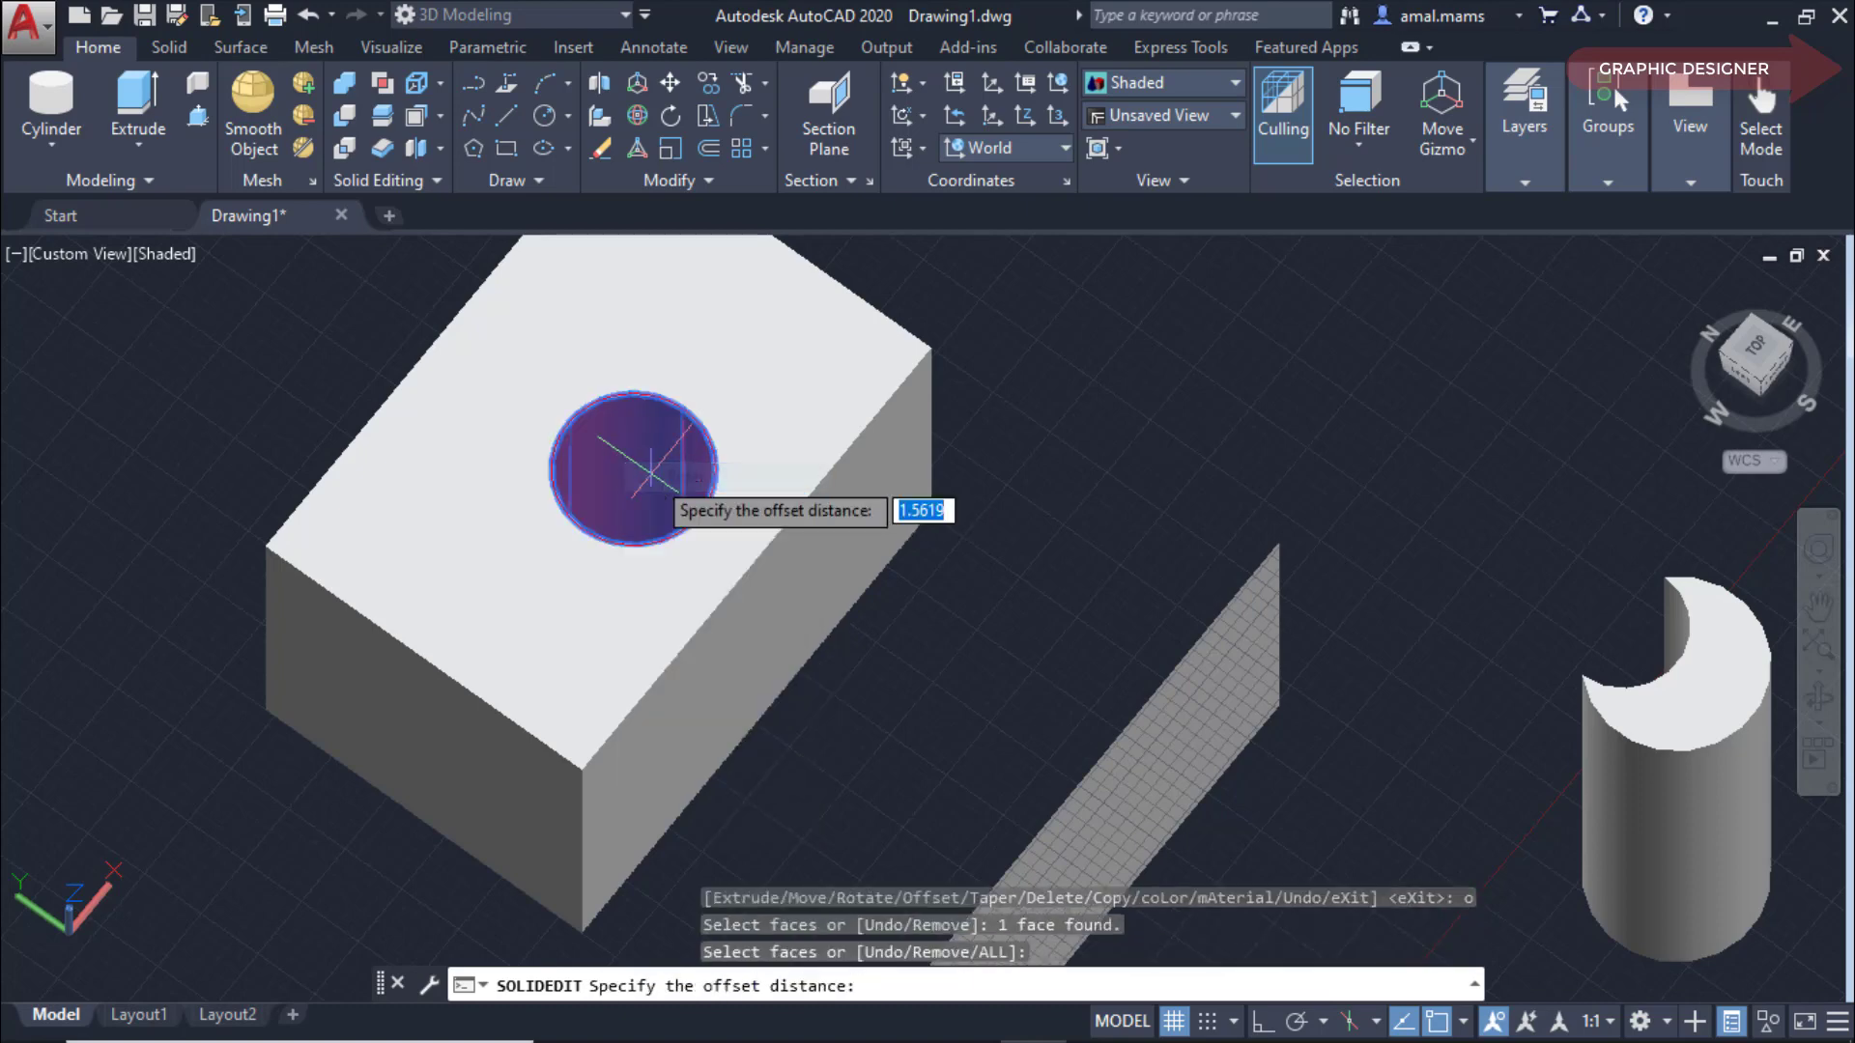
{"action": "type", "text": "-3"}
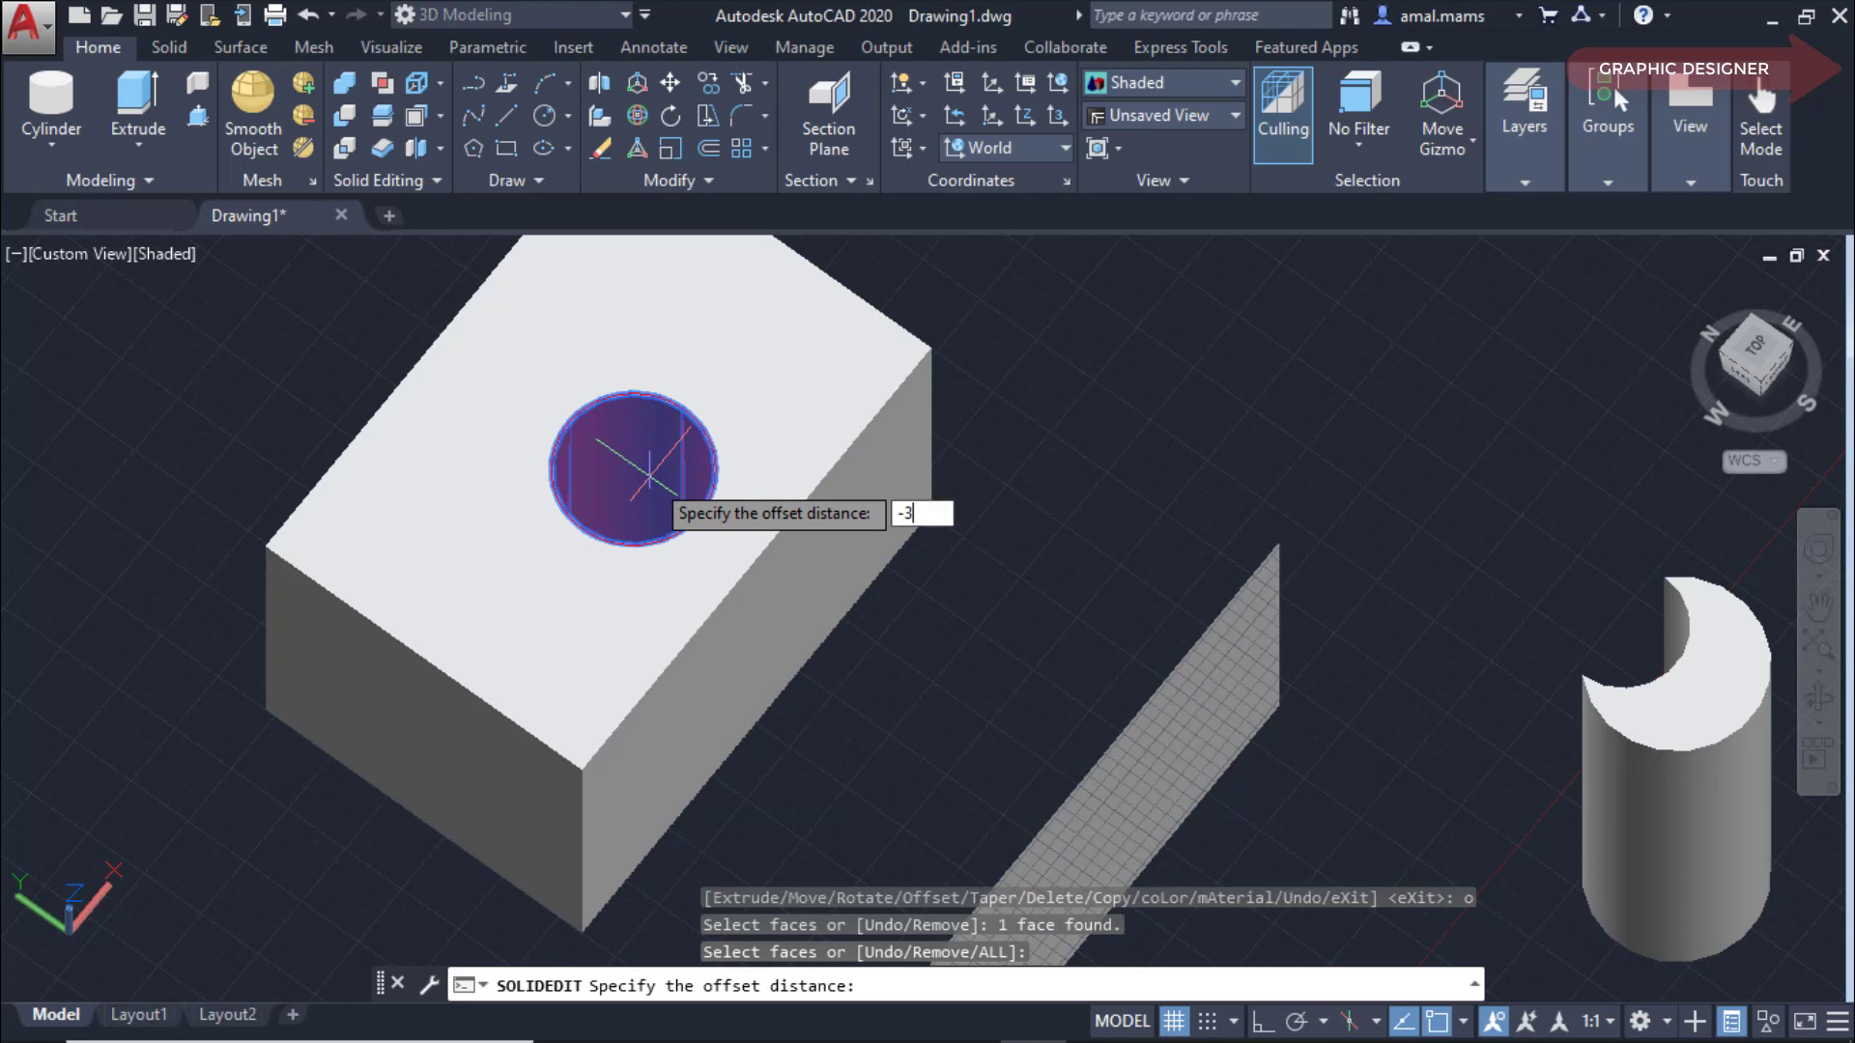
{"action": "key", "text": "Return"}
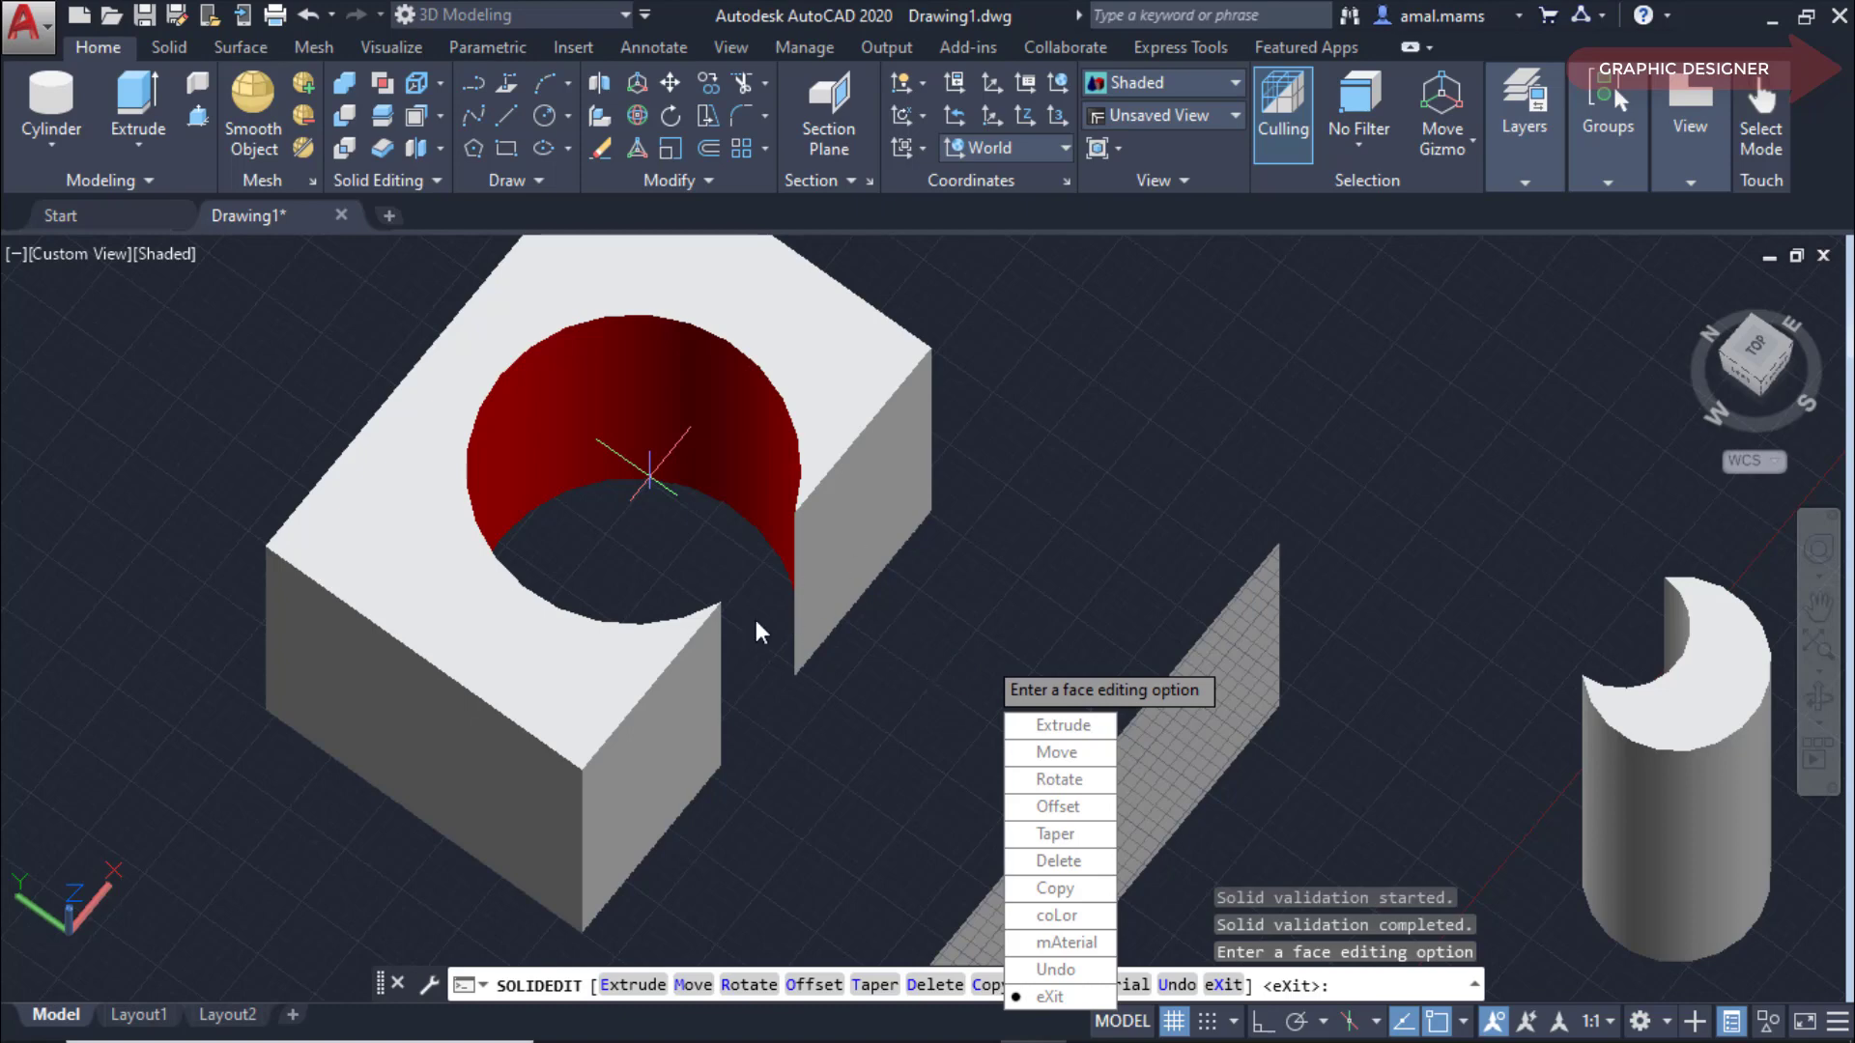
{"action": "key", "text": "Escape"}
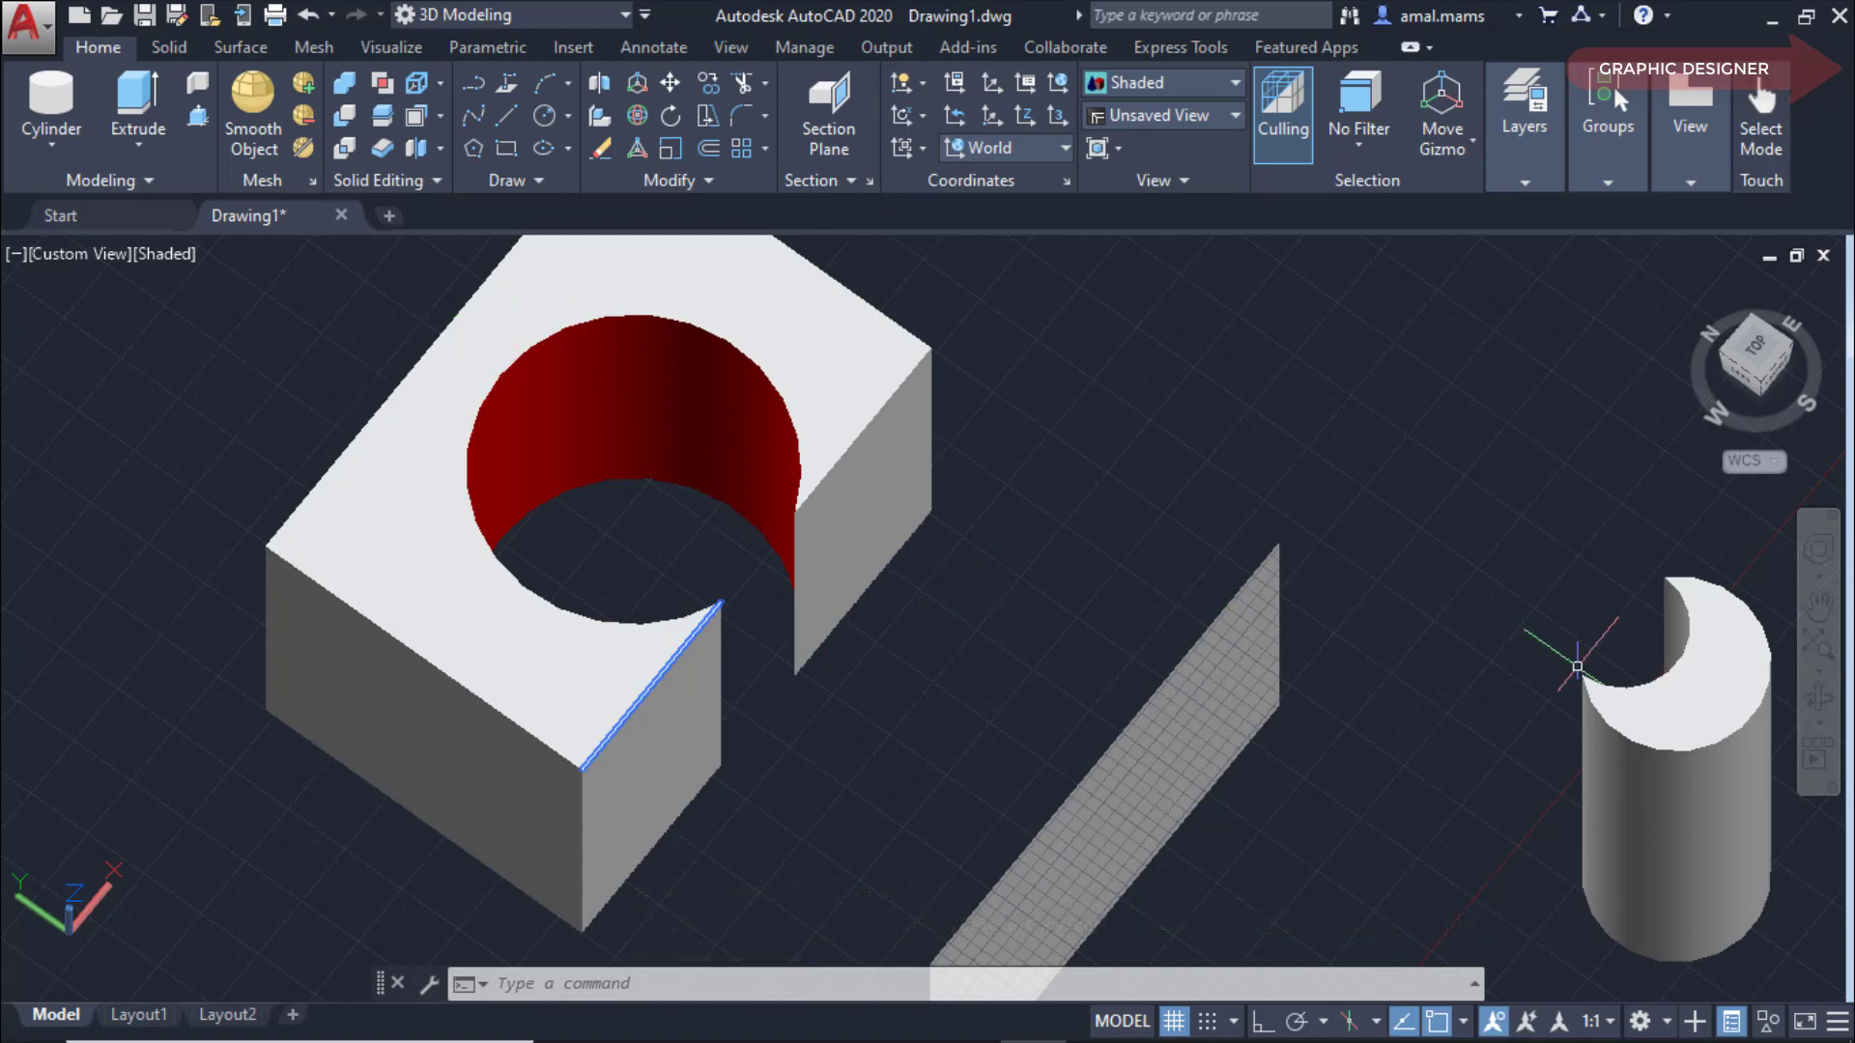
Offset the crescent cylinder's concave inner face by -2 into a thin curved shell.
{"action": "scroll", "coordinate": [1708, 754], "scroll_direction": "up", "scroll_amount": 2}
{"action": "mouse_move", "coordinate": [1686, 763]}
{"action": "middle_mouse_down"}
{"action": "mouse_move", "coordinate": [1368, 783]}
{"action": "mouse_move", "coordinate": [1362, 799]}
{"action": "mouse_move", "coordinate": [1449, 790]}
{"action": "middle_mouse_up"}
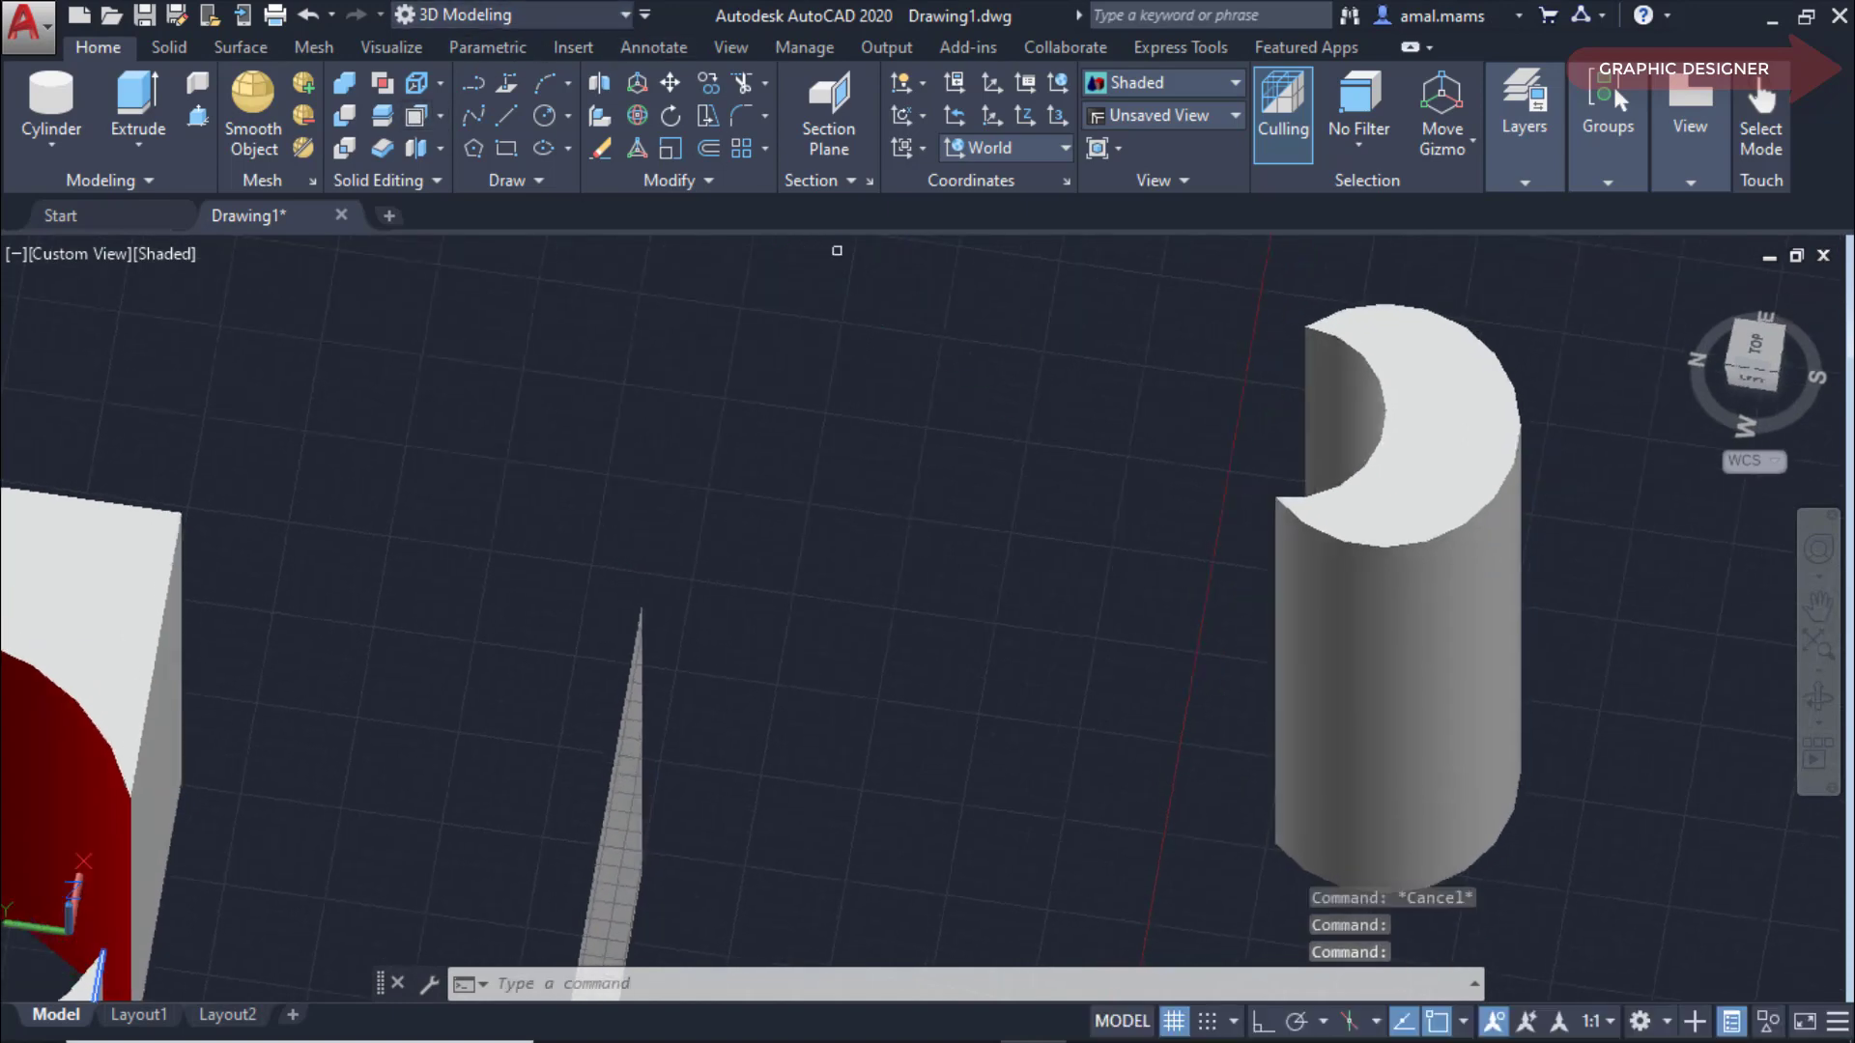
{"action": "left_click", "coordinate": [414, 116]}
{"action": "left_click", "coordinate": [1348, 389]}
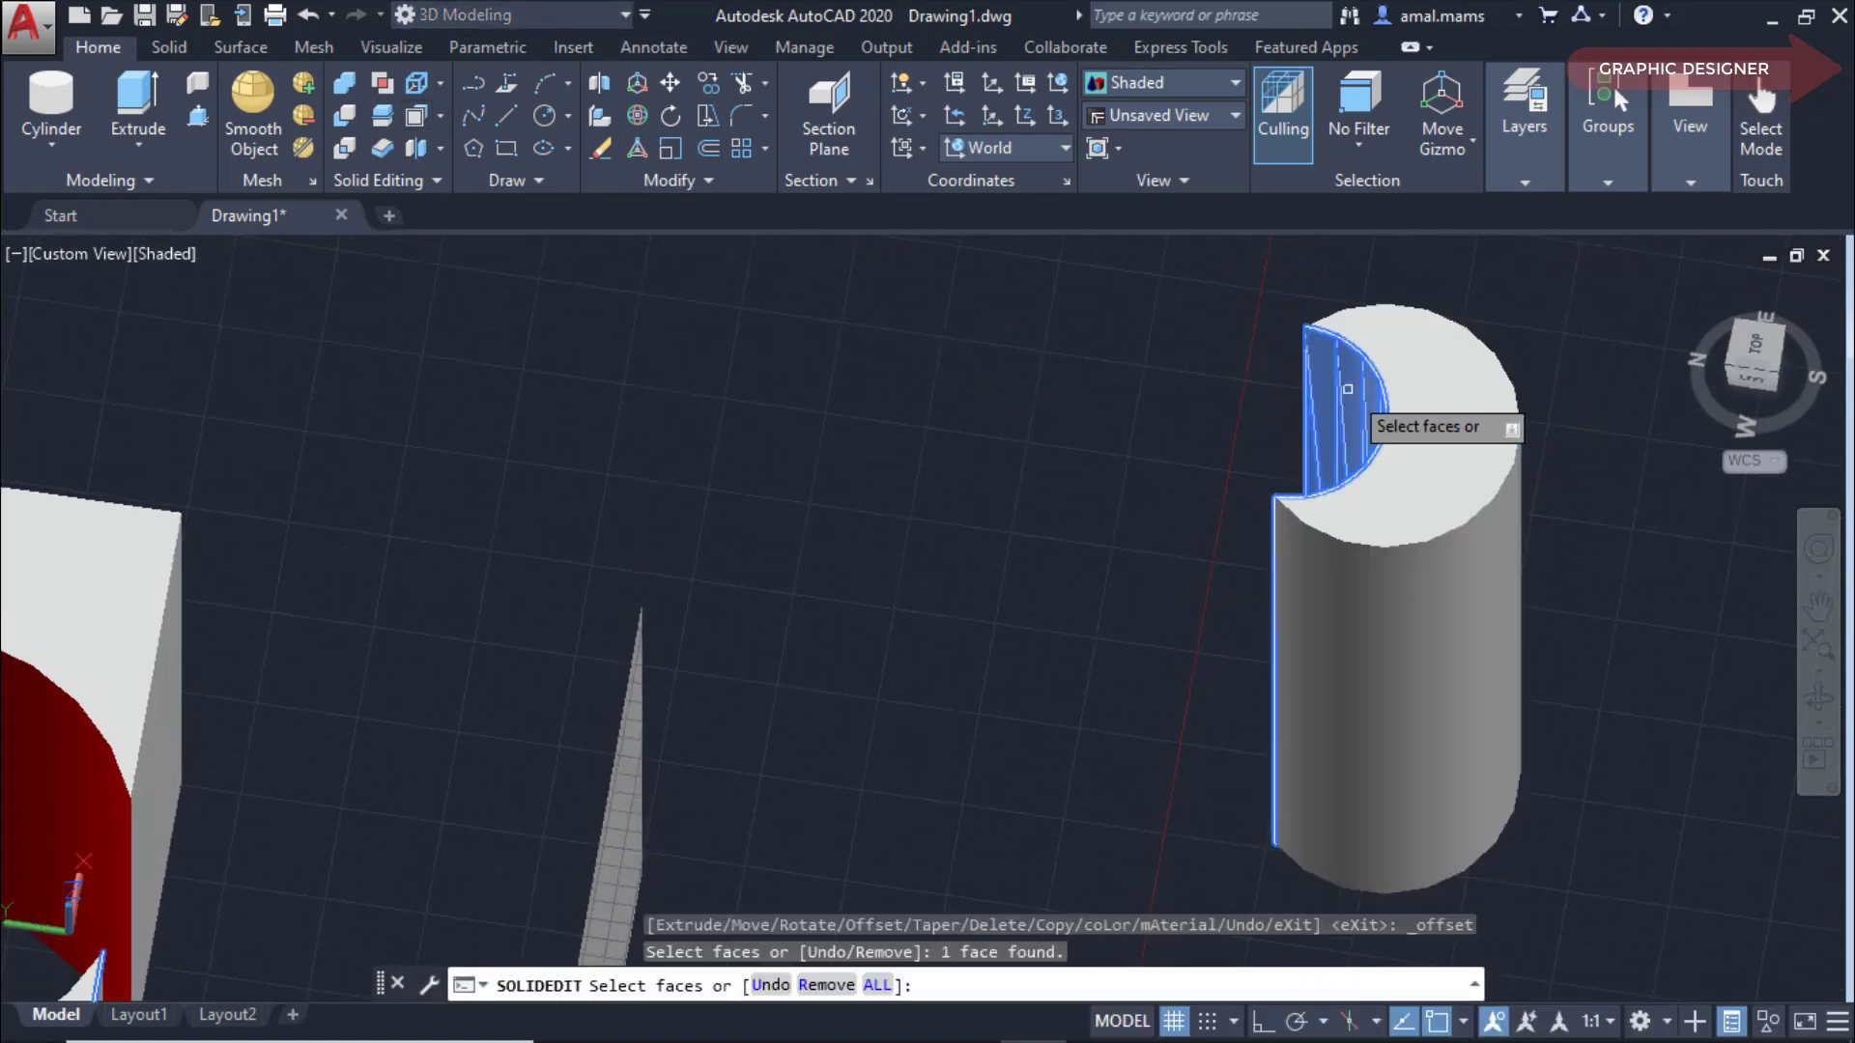
{"action": "right_click", "coordinate": [1348, 390]}
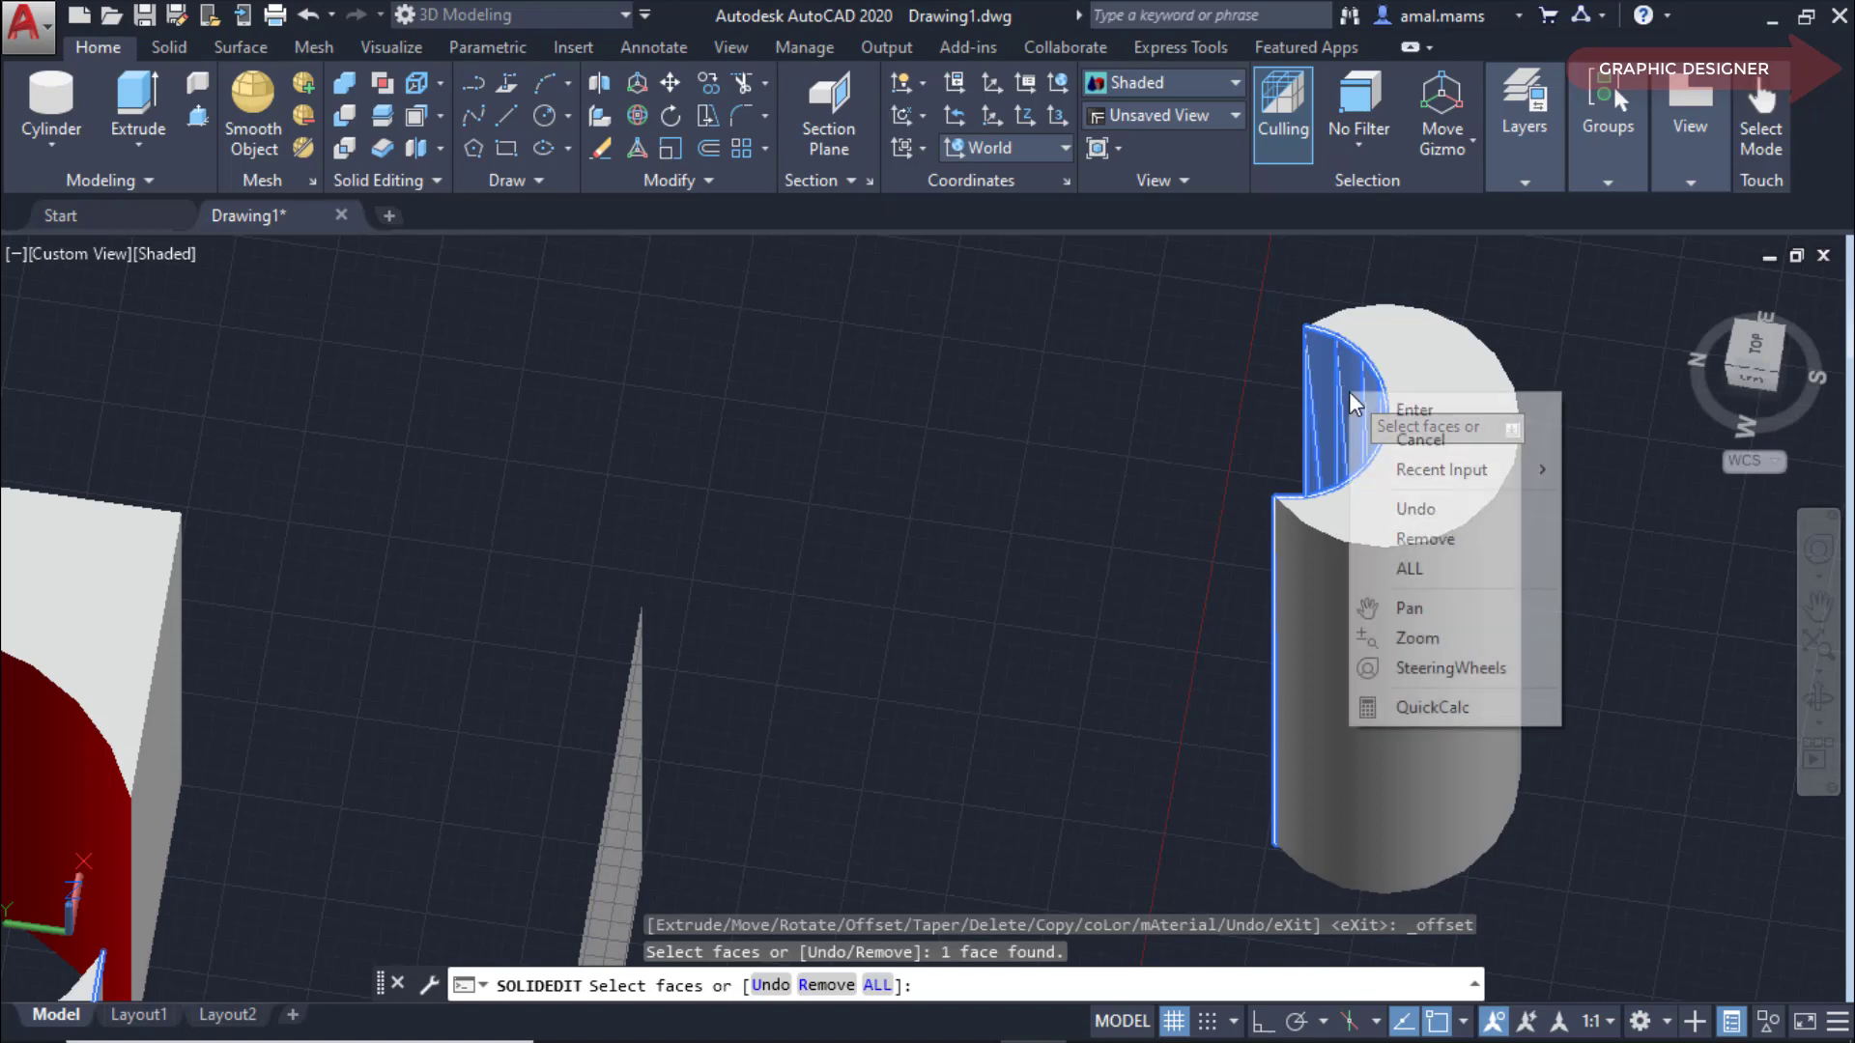
{"action": "left_click", "coordinate": [1381, 405]}
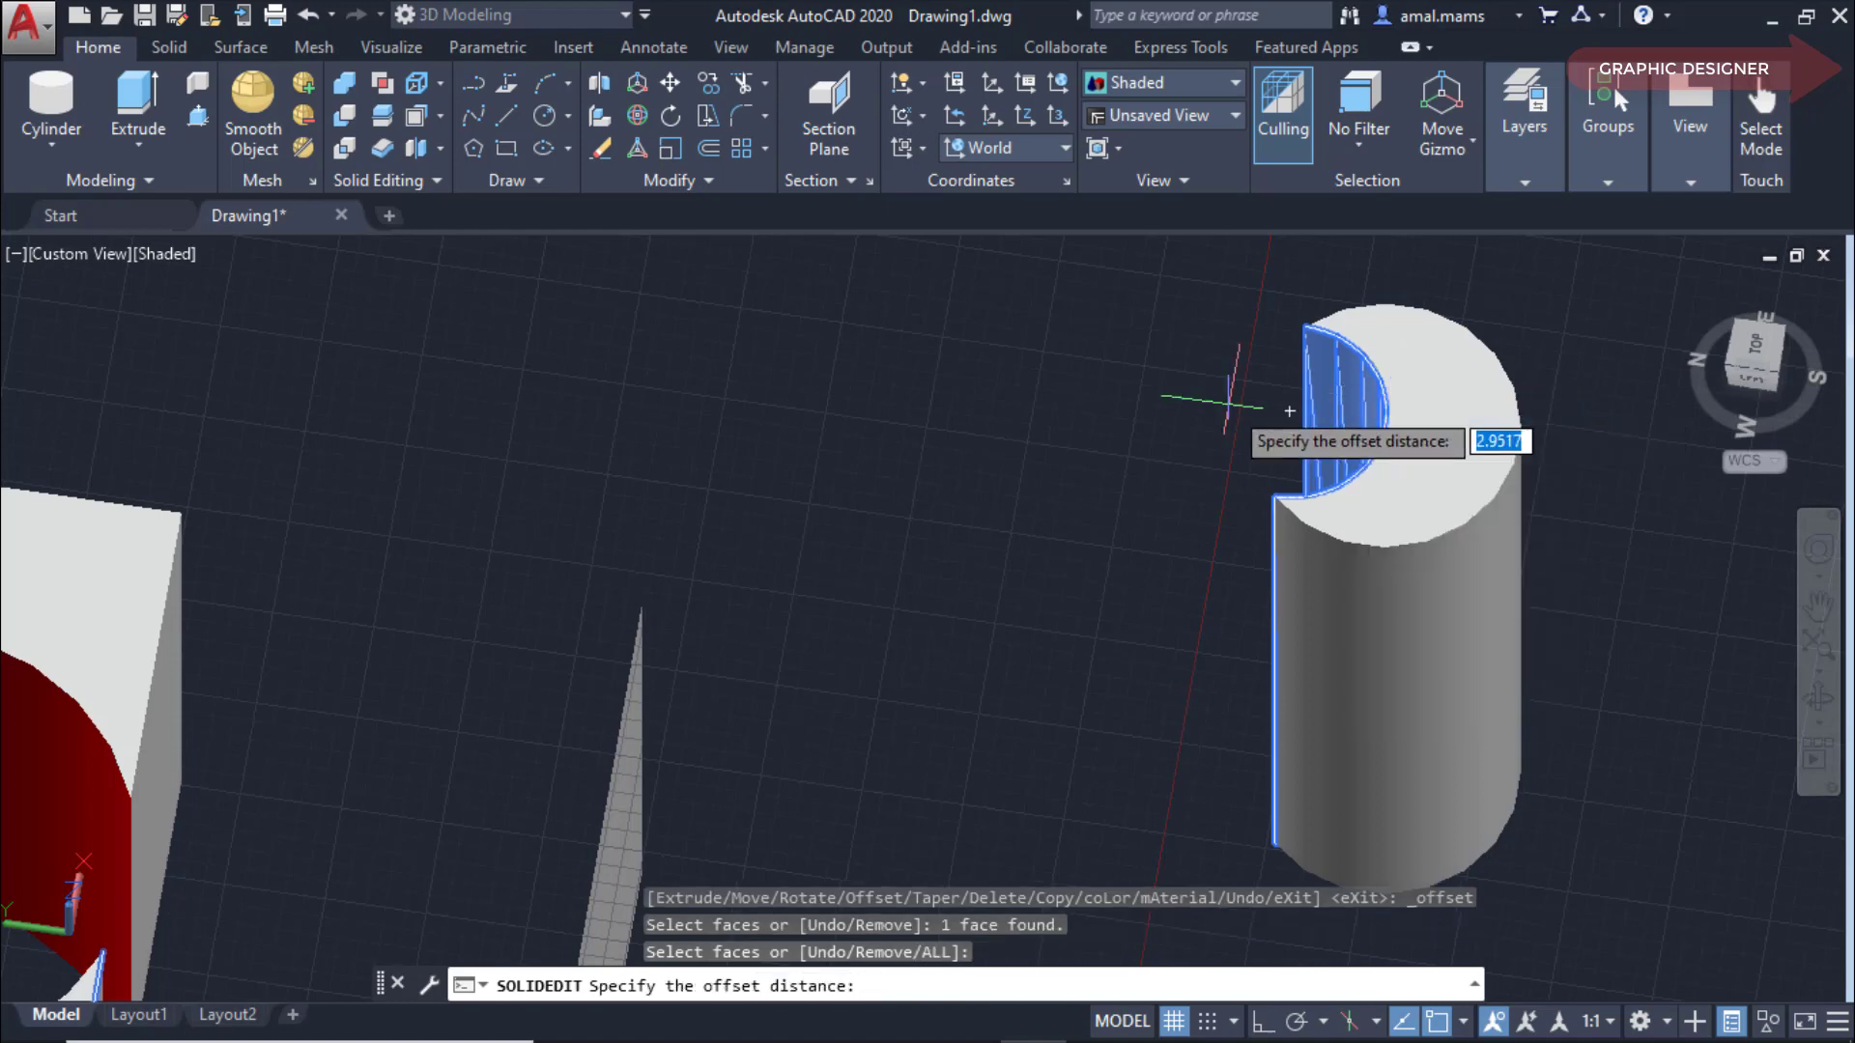
{"action": "type", "text": "-2"}
{"action": "key", "text": "Return"}
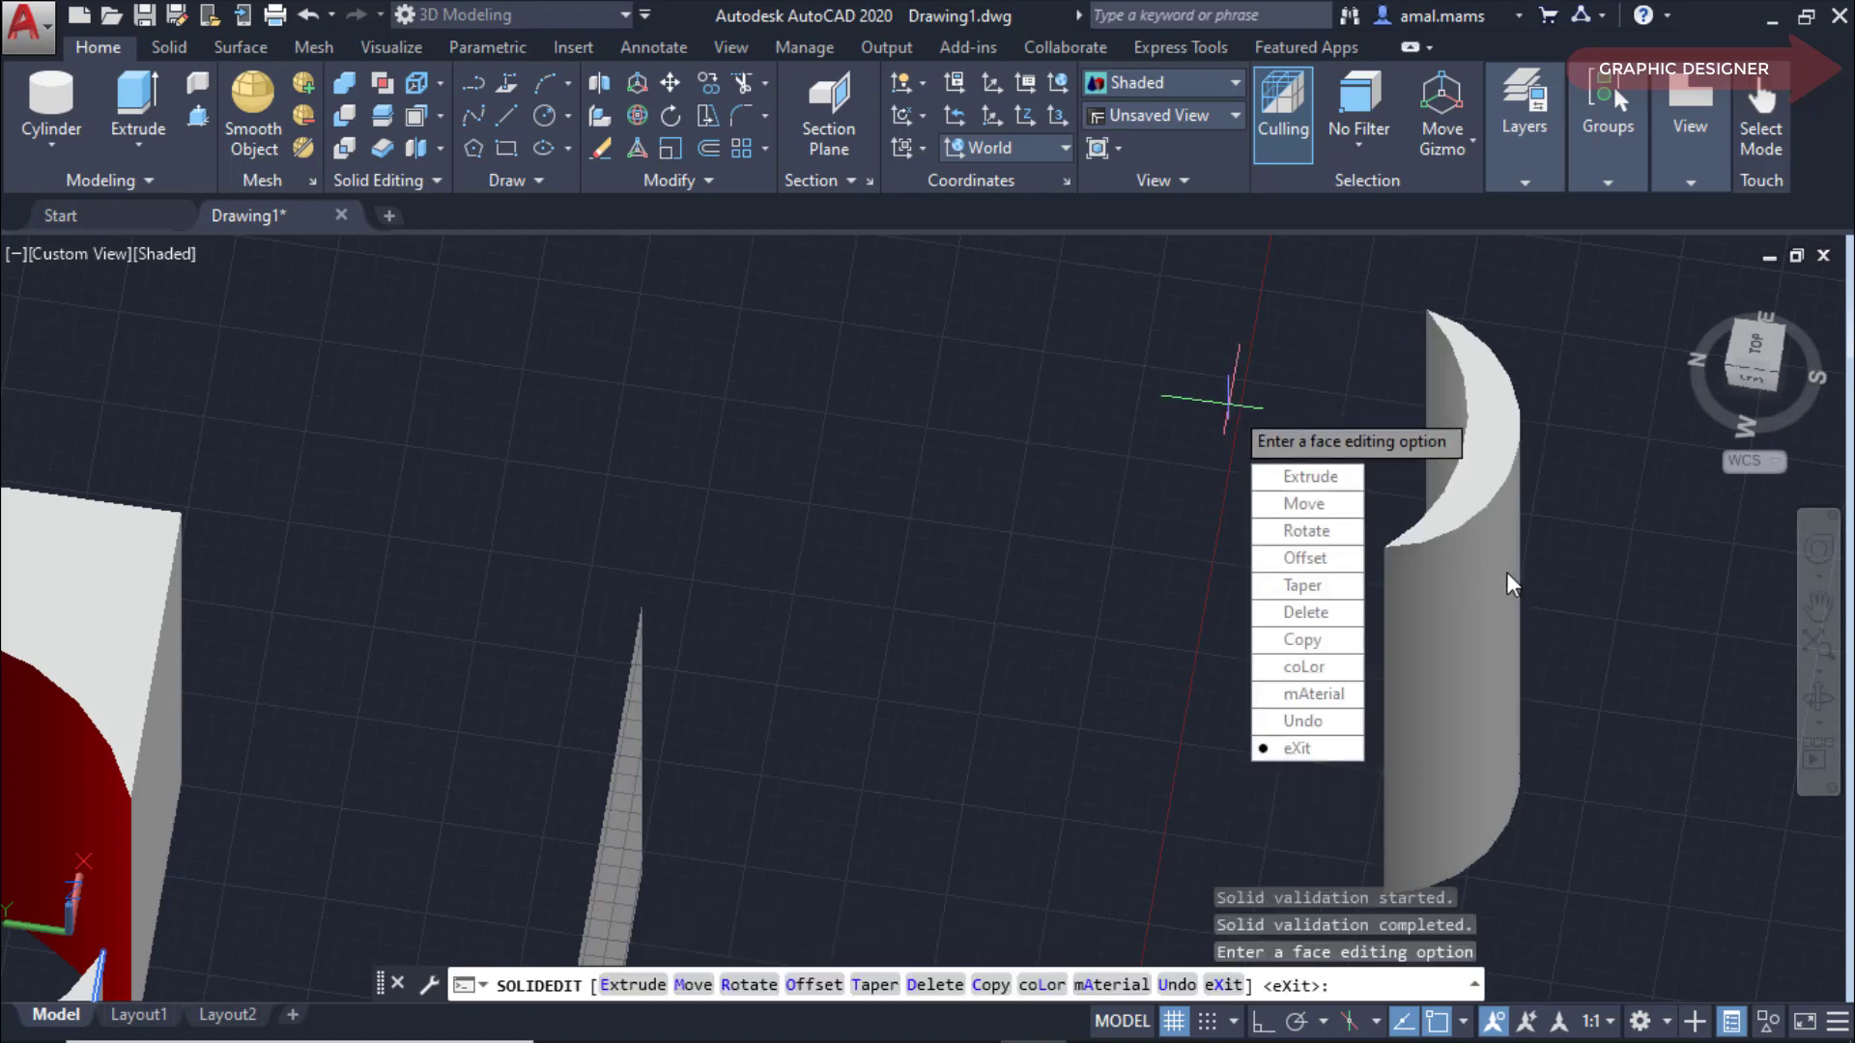
{"action": "key", "text": "Escape"}
{"action": "key", "text": "Escape"}
{"action": "key", "text": "Escape"}
{"action": "mouse_move", "coordinate": [1510, 584]}
{"action": "middle_mouse_down", "text": "shift"}
{"action": "mouse_move", "coordinate": [1528, 572]}
{"action": "mouse_move", "coordinate": [1481, 594]}
{"action": "middle_mouse_up", "text": "shift"}
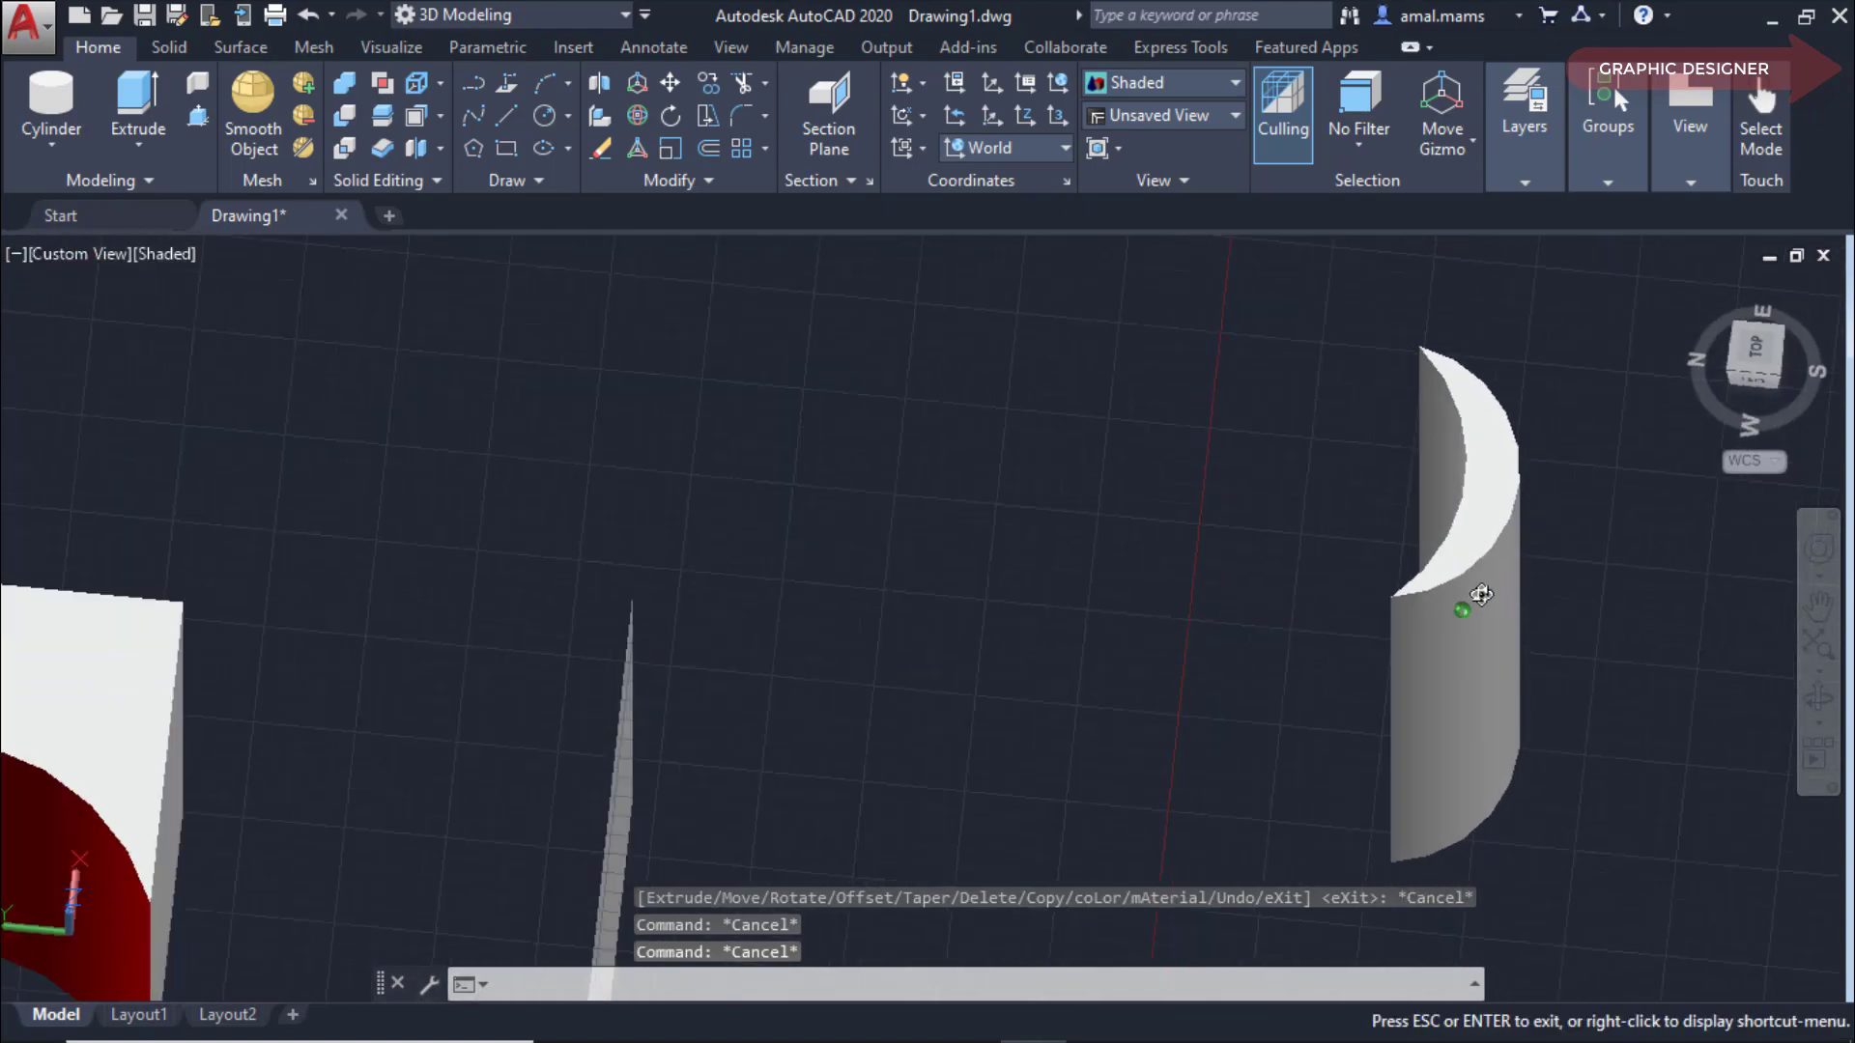
{"action": "middle_click_drag", "start_coordinate": [1481, 594], "coordinate": [1324, 538], "text": "shift"}
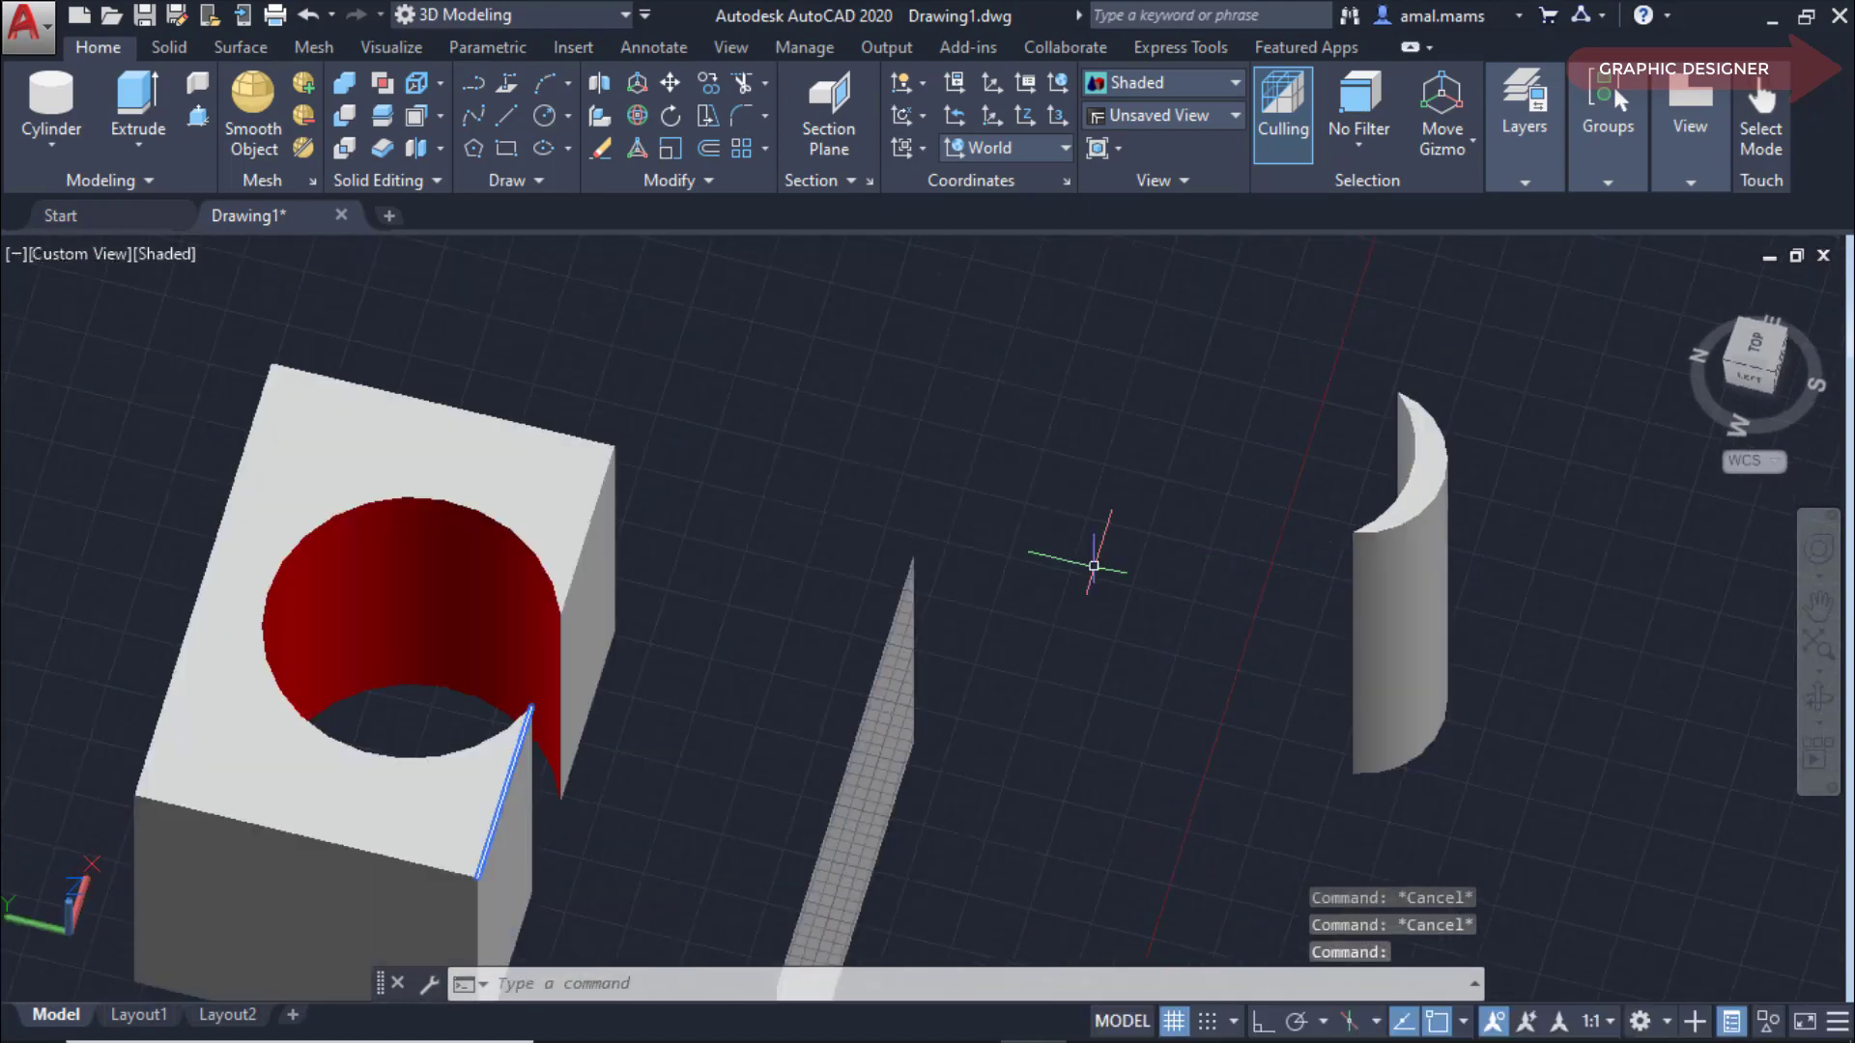
Undo the last zoom and the crescent offset, restoring the box with its smaller red hole.
{"action": "scroll", "coordinate": [1094, 566], "scroll_direction": "down", "scroll_amount": 1}
{"action": "scroll", "coordinate": [1172, 542], "scroll_direction": "down", "scroll_amount": 2}
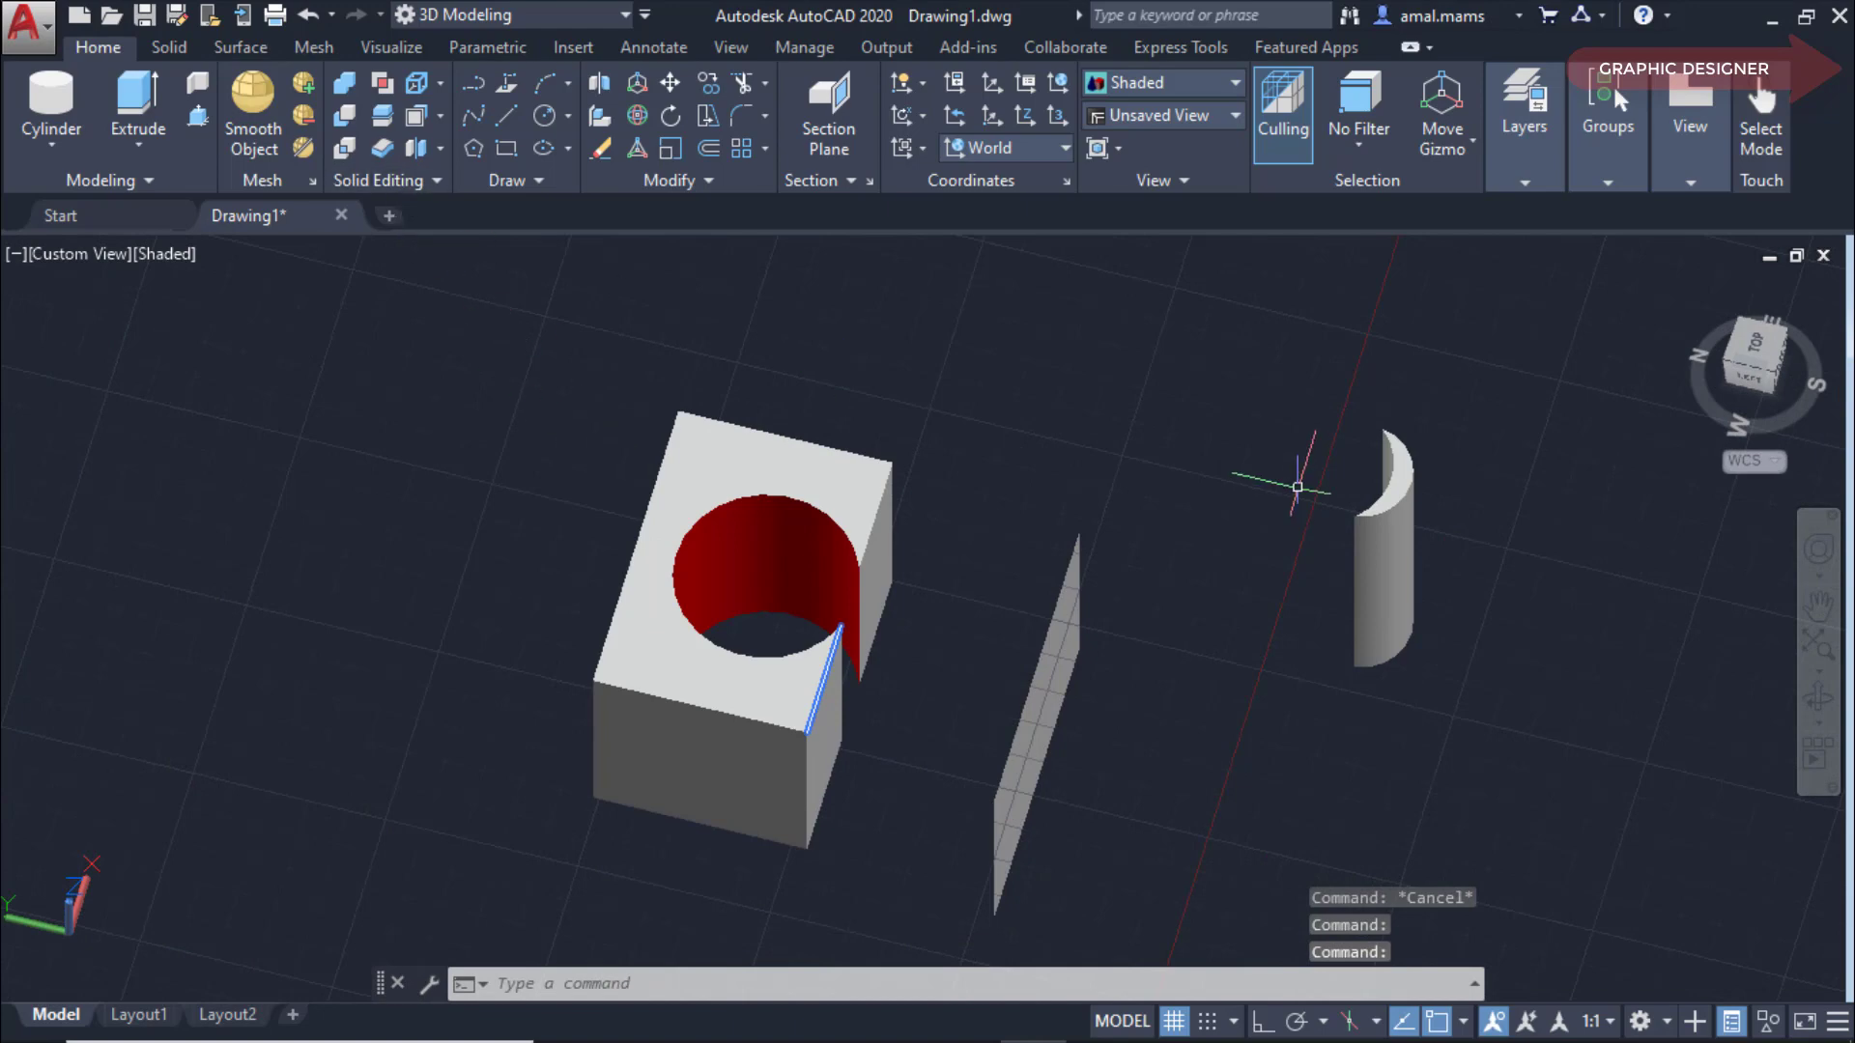
{"action": "scroll", "coordinate": [1163, 462], "scroll_direction": "up", "scroll_amount": 1}
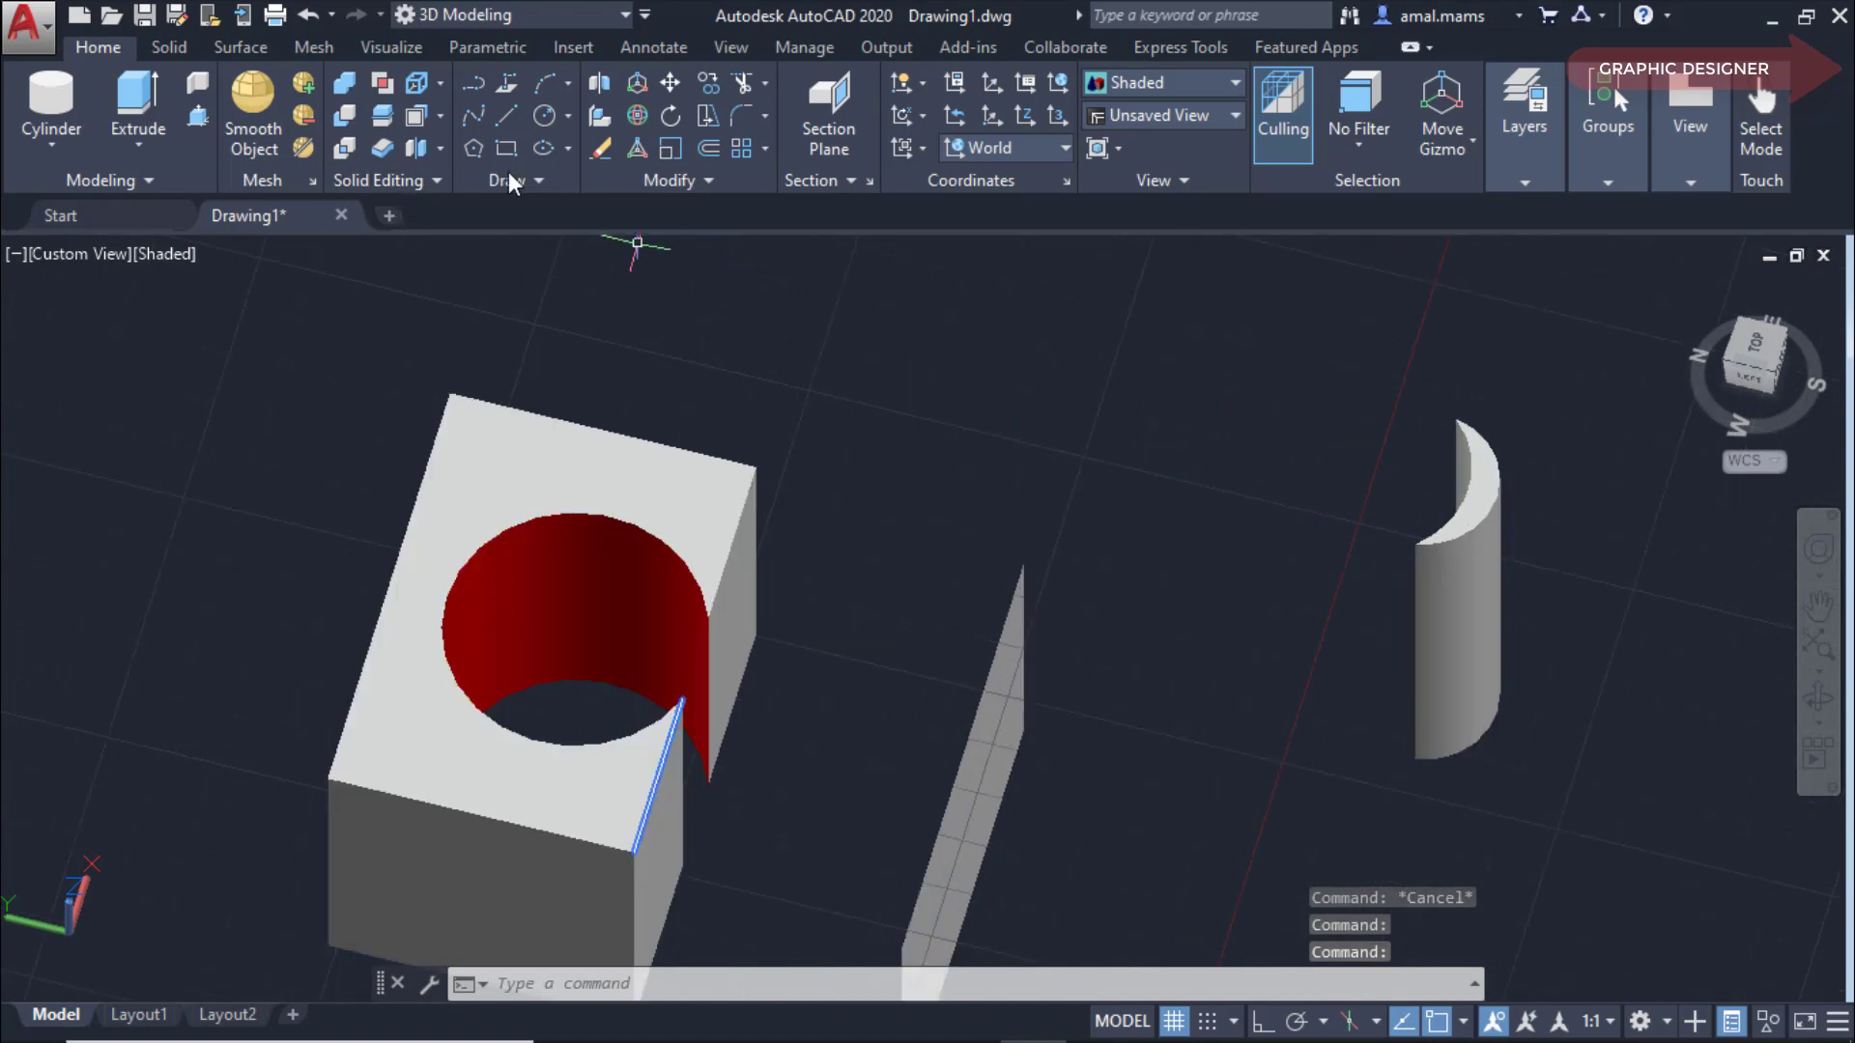
{"action": "left_click", "coordinate": [310, 20]}
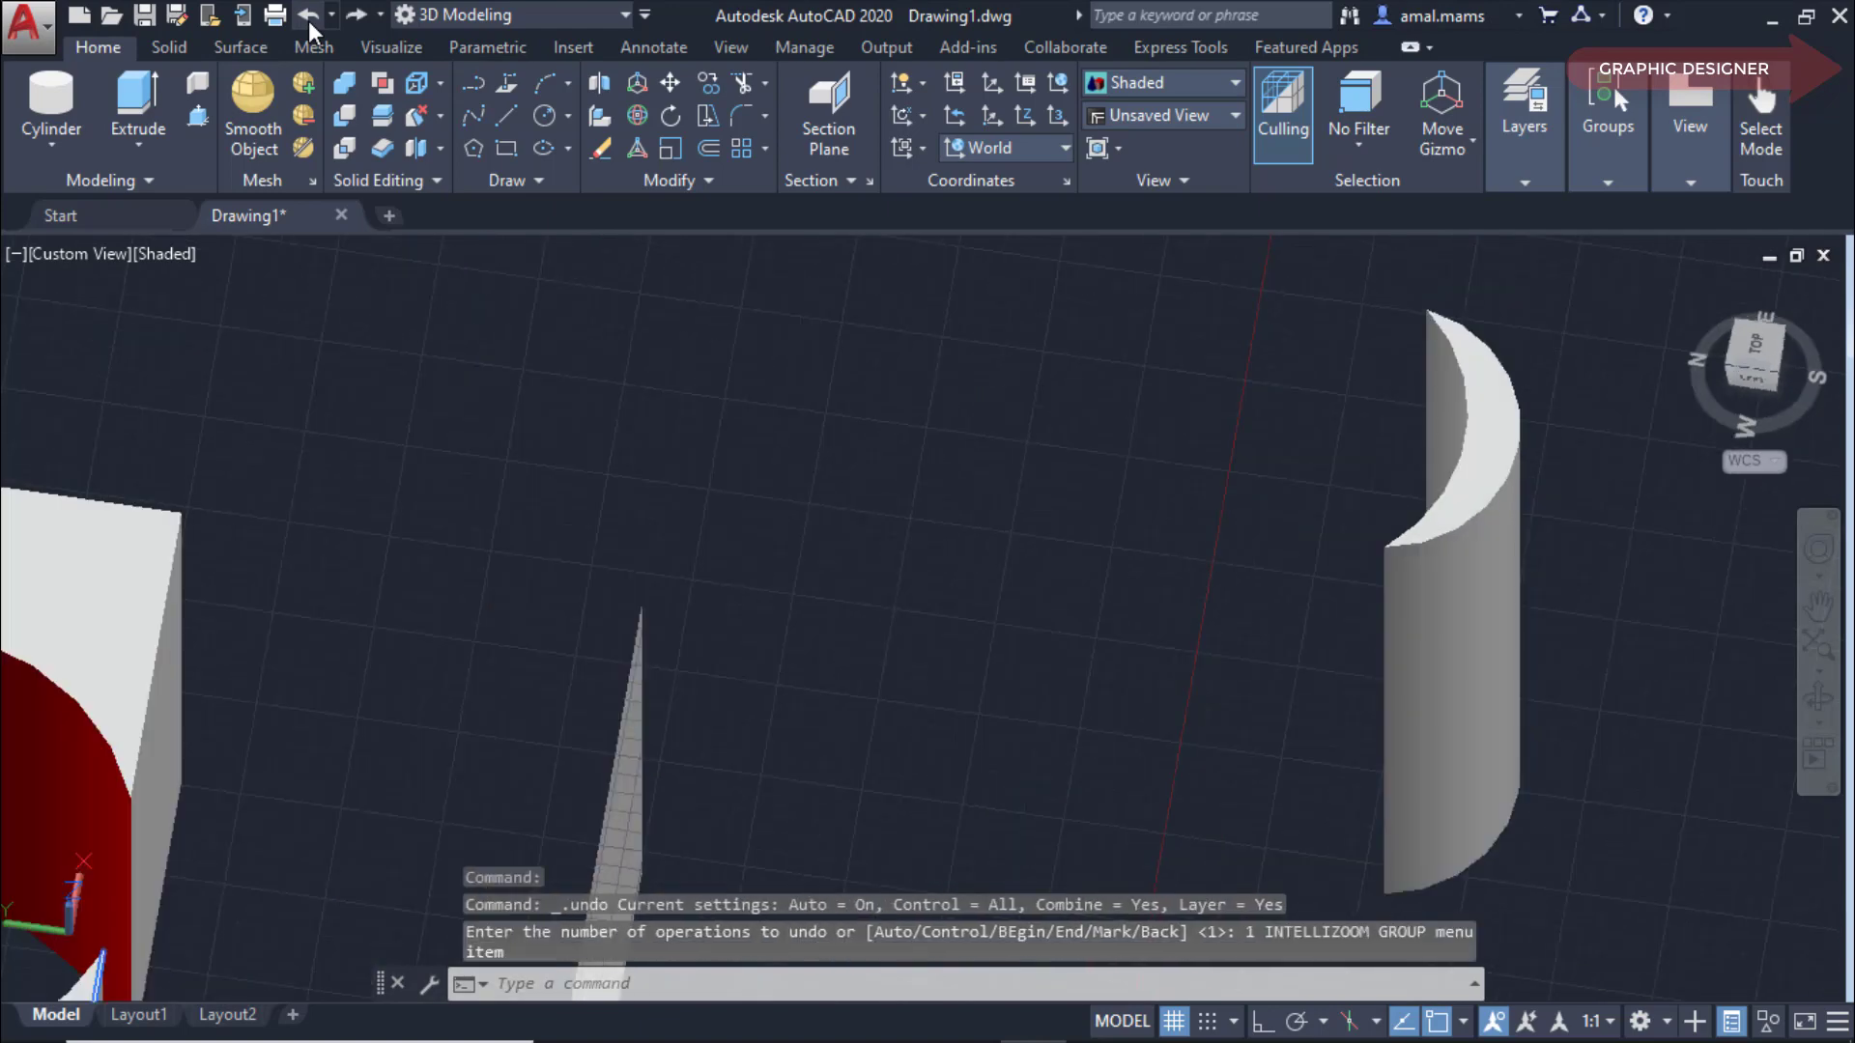
{"action": "left_click", "coordinate": [309, 20]}
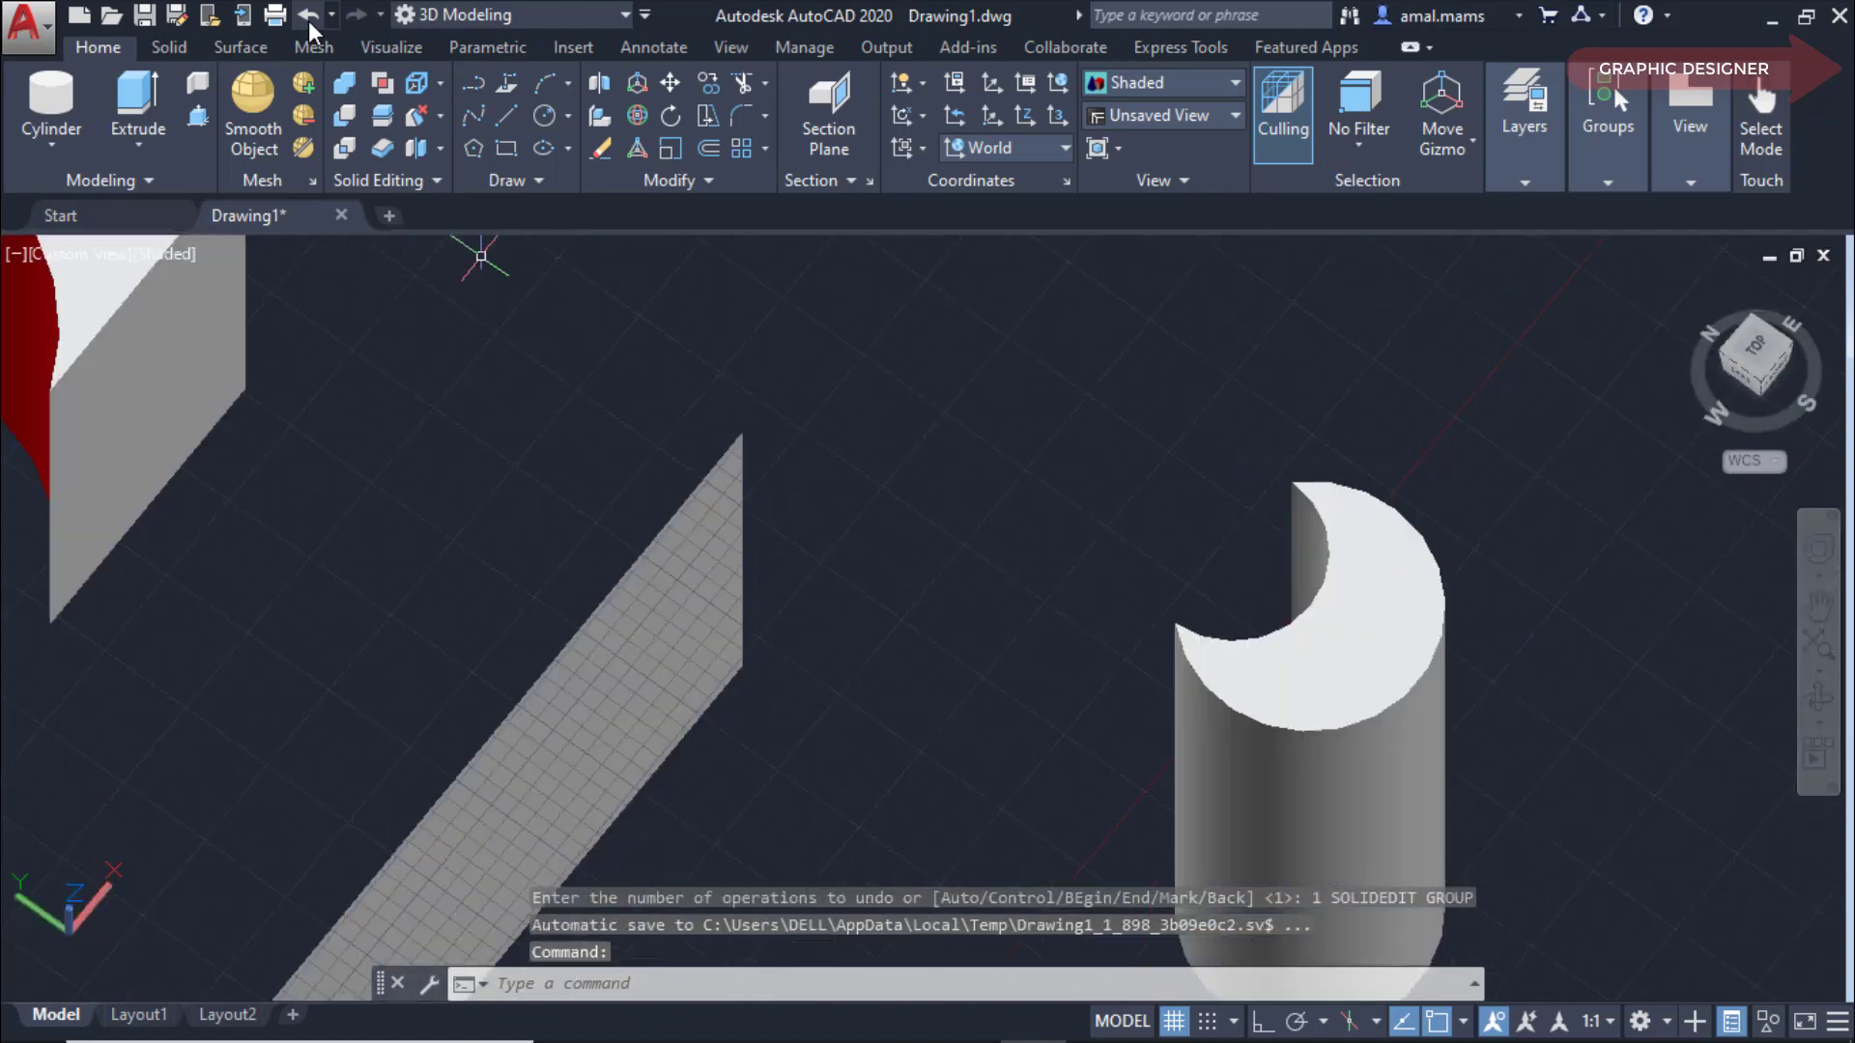
{"action": "left_click", "coordinate": [309, 21]}
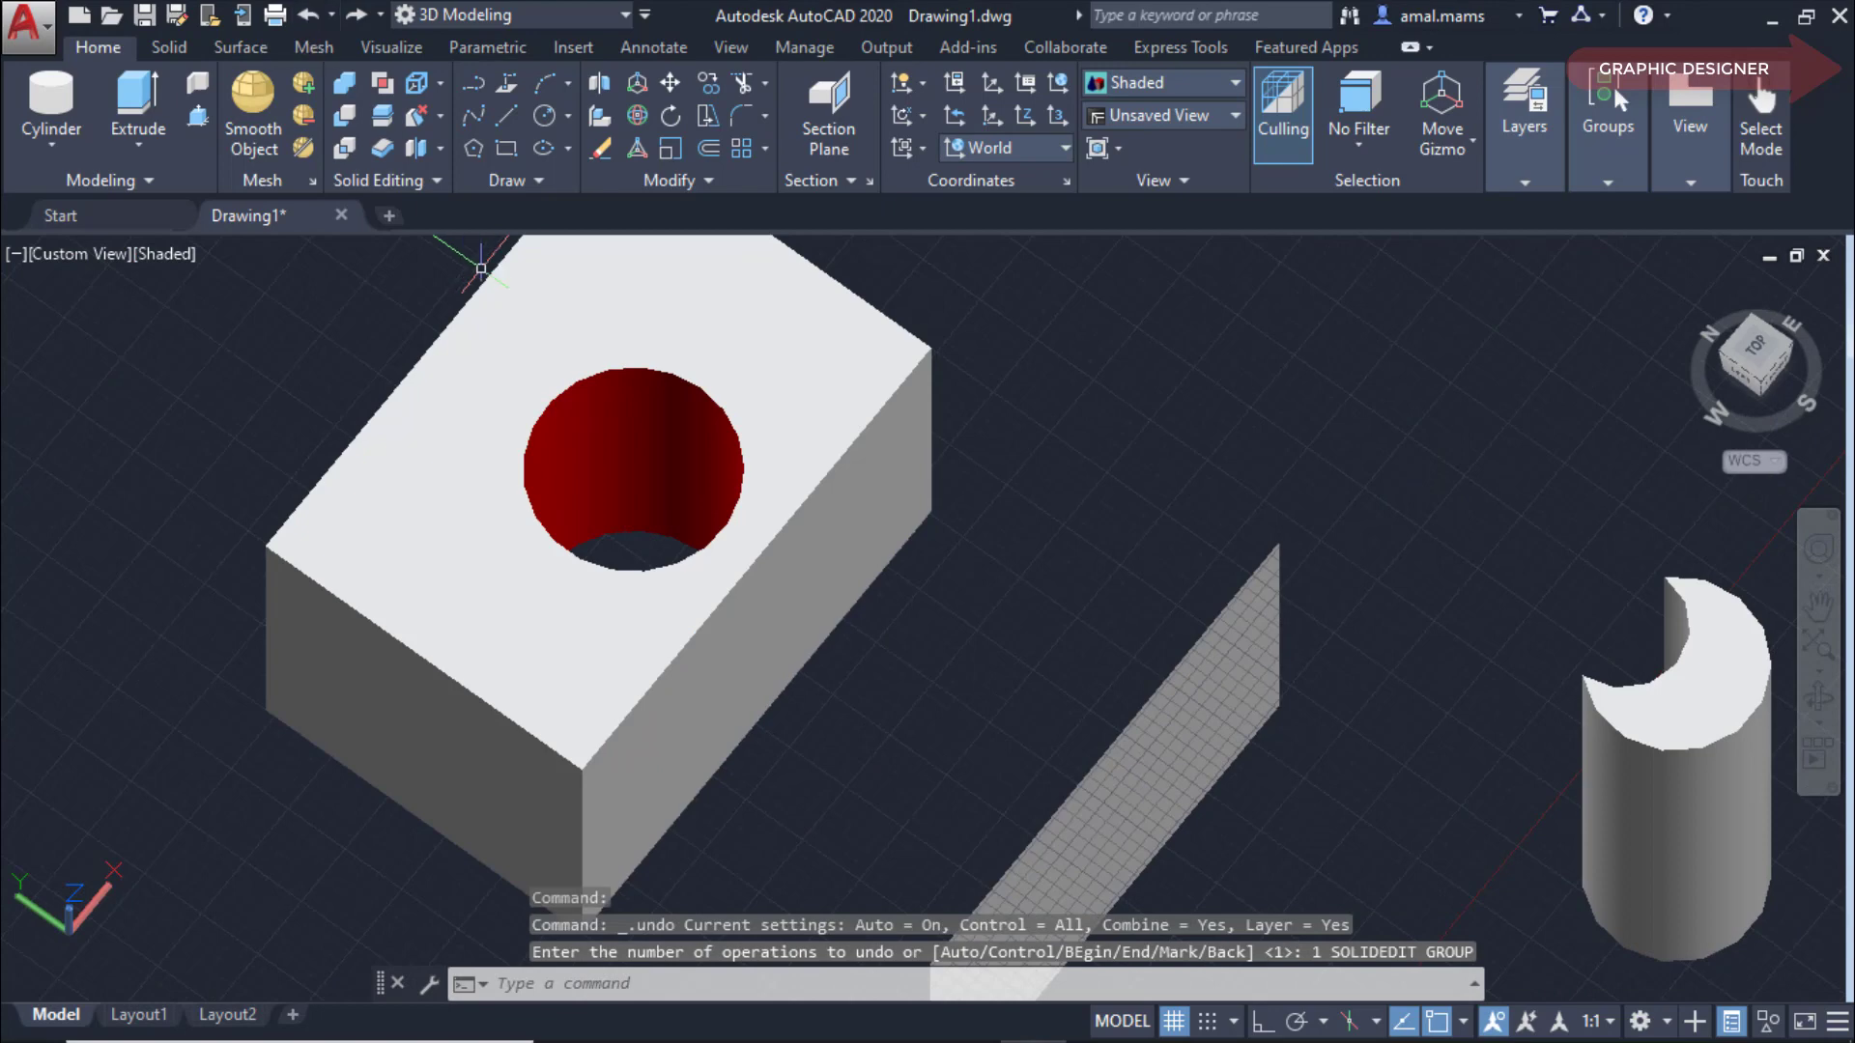
{"action": "scroll", "coordinate": [565, 356], "scroll_direction": "up", "scroll_amount": 2}
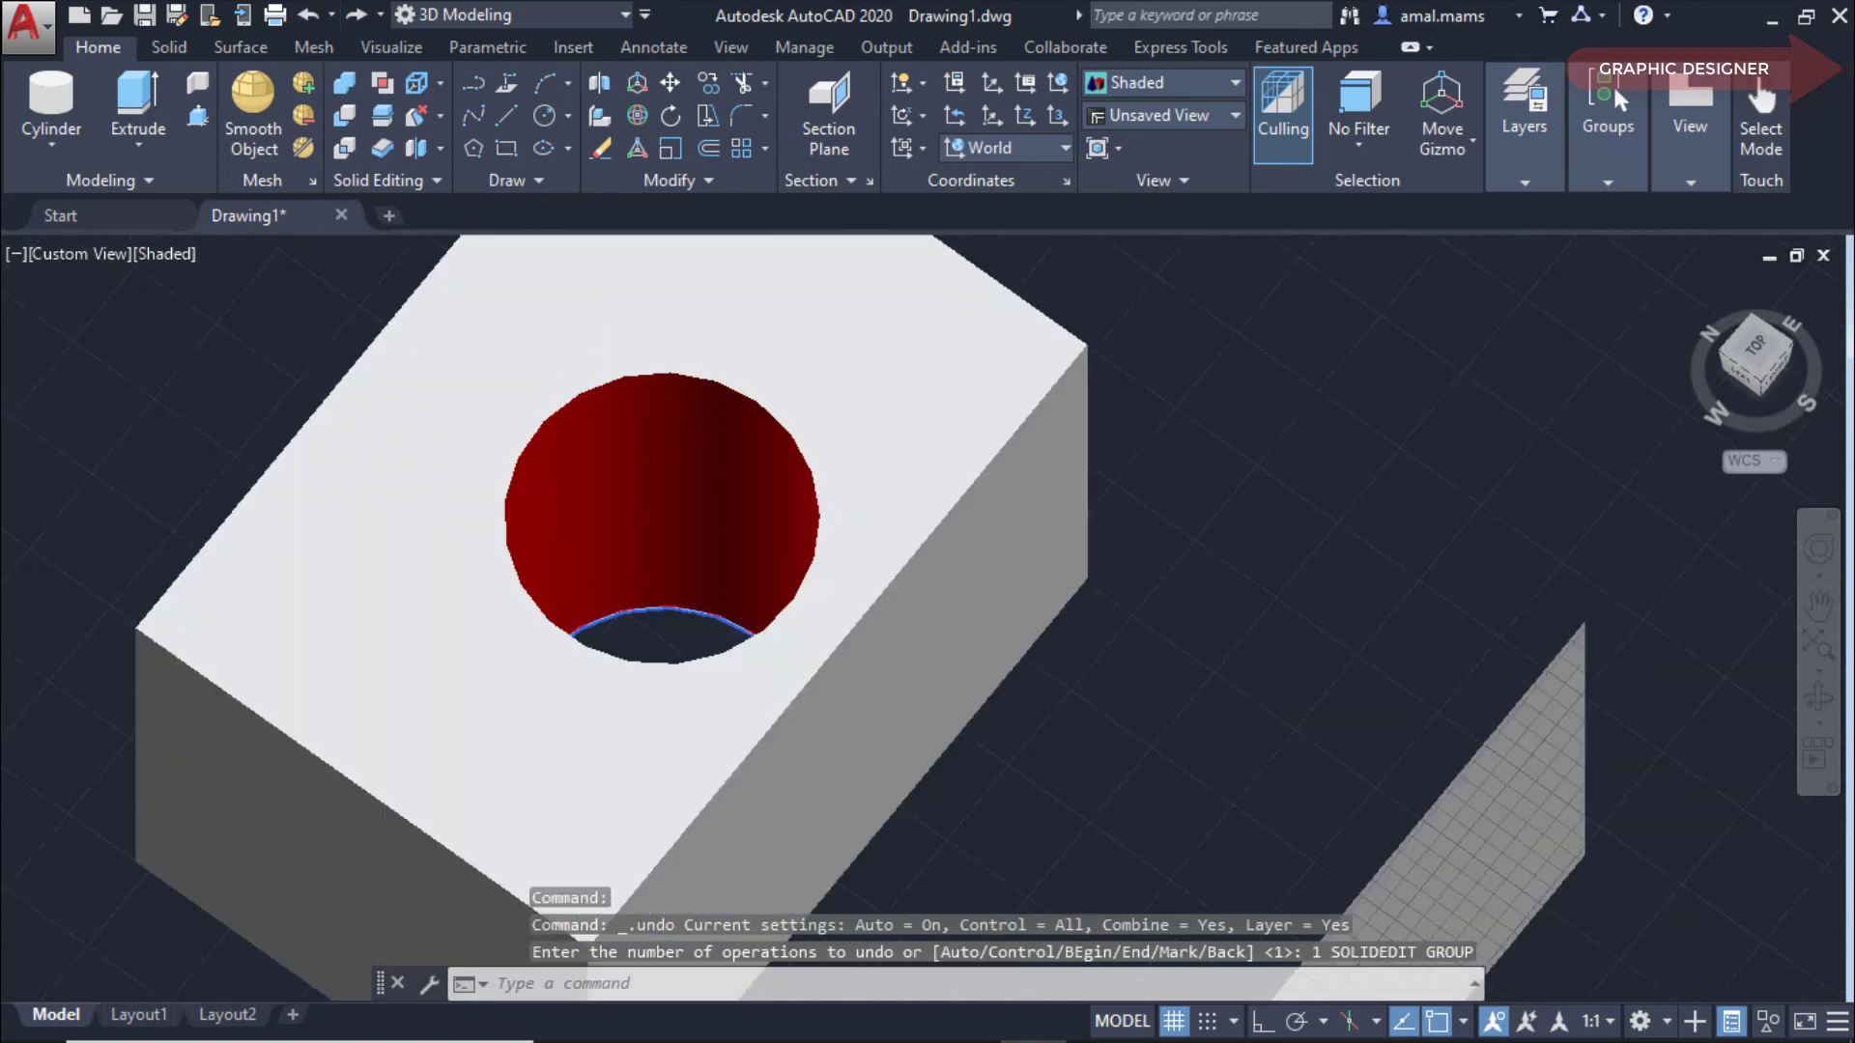
{"action": "left_click", "coordinate": [441, 112]}
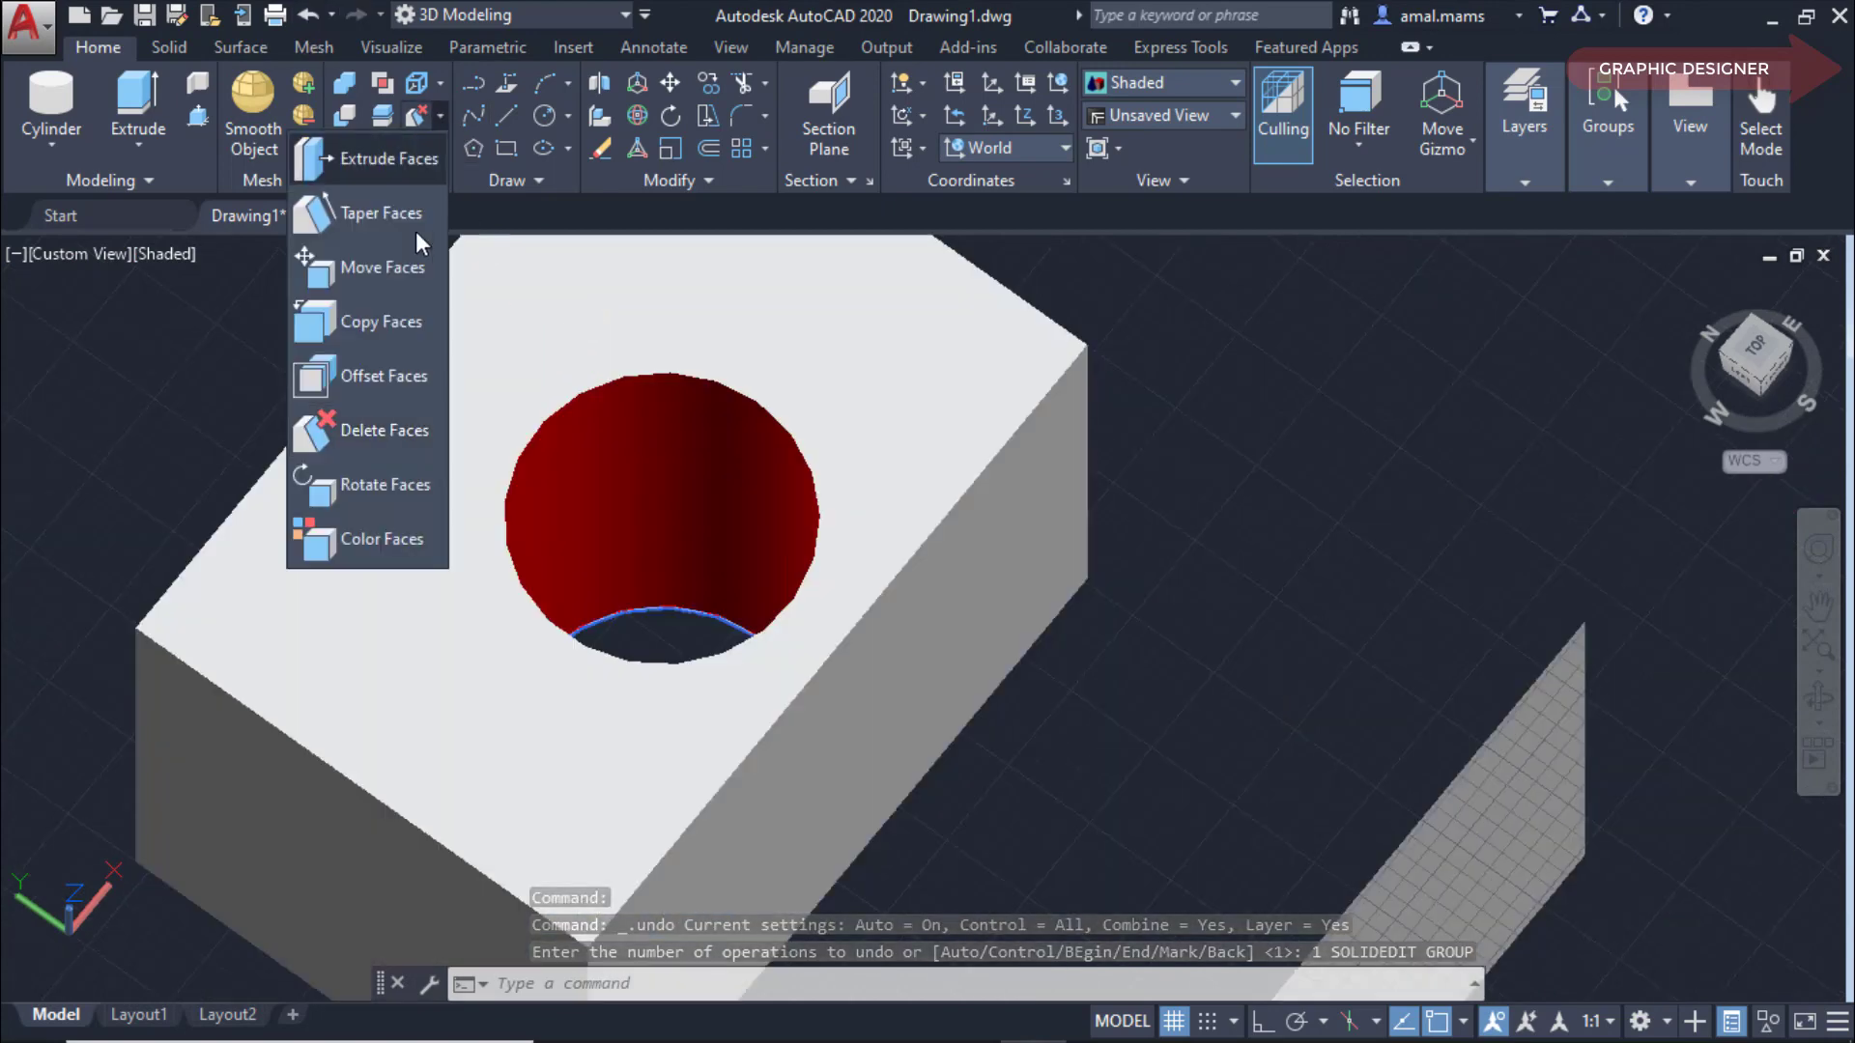
{"action": "left_click", "coordinate": [375, 427]}
{"action": "left_click", "coordinate": [676, 462]}
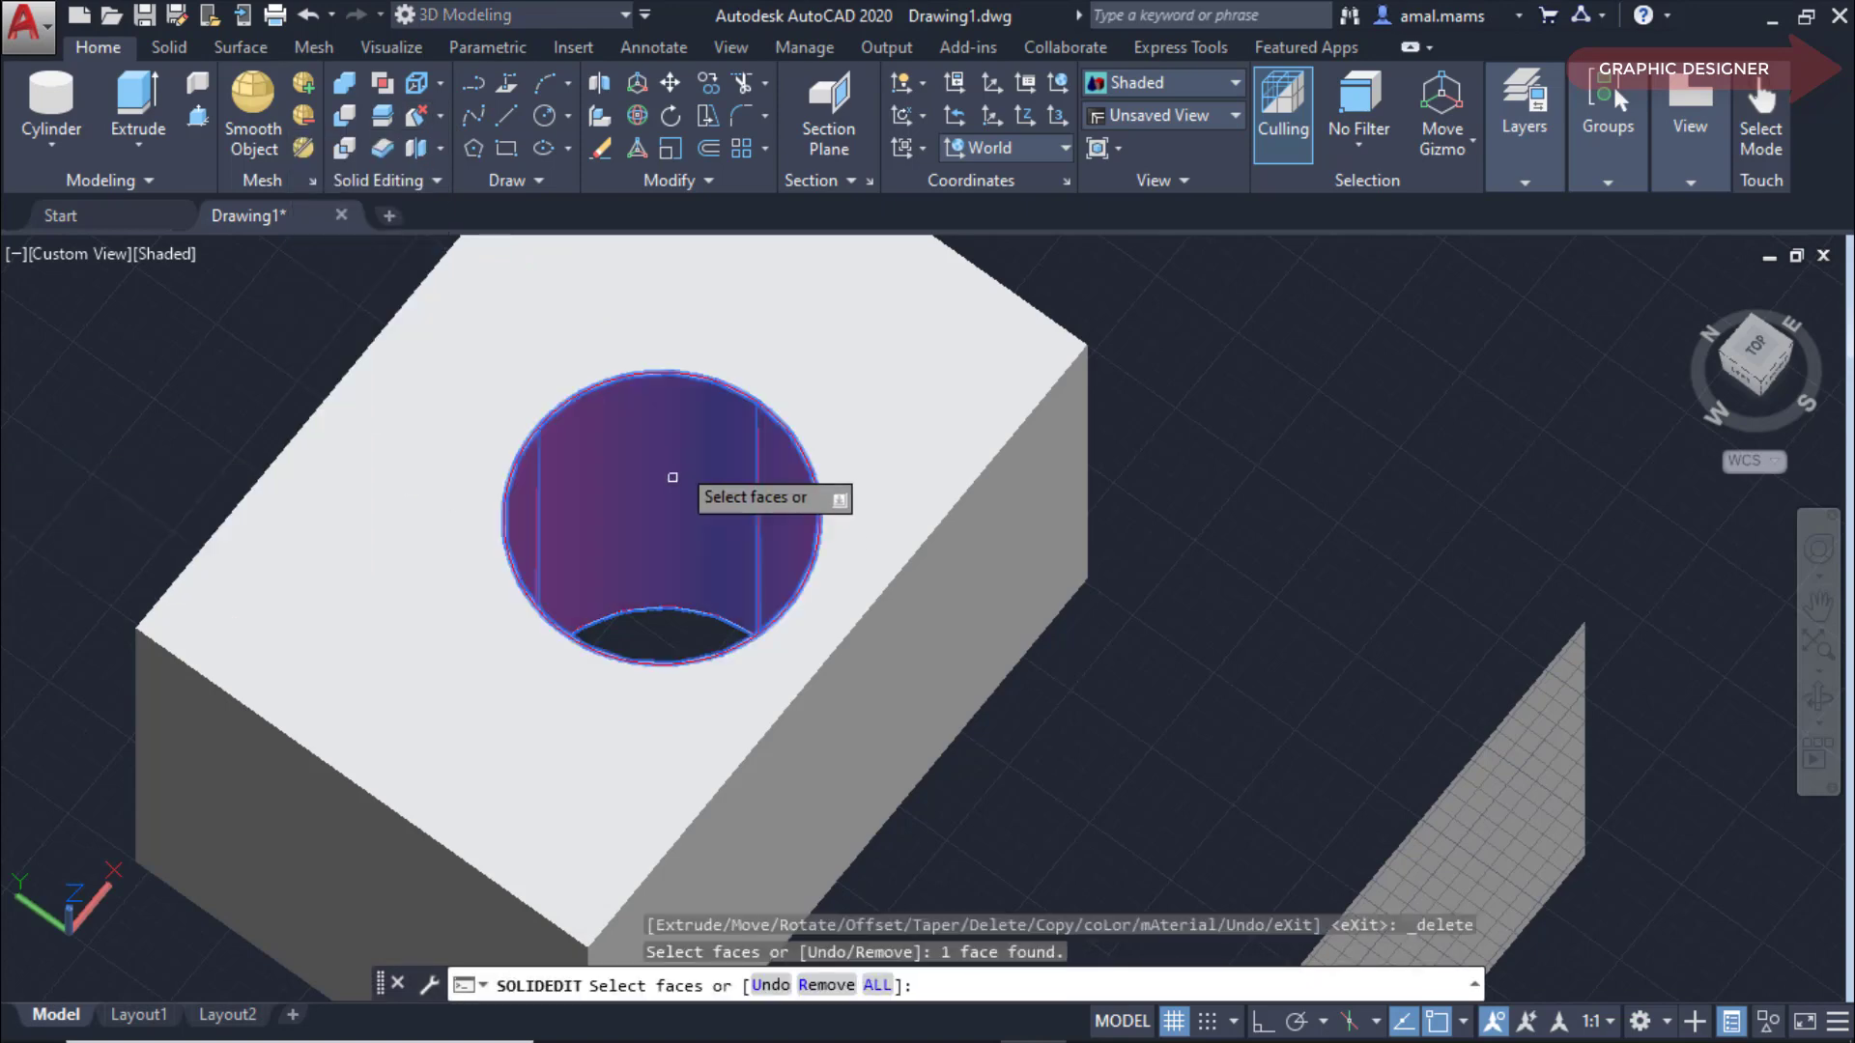
{"action": "right_click", "coordinate": [659, 538]}
{"action": "left_click", "coordinate": [705, 558]}
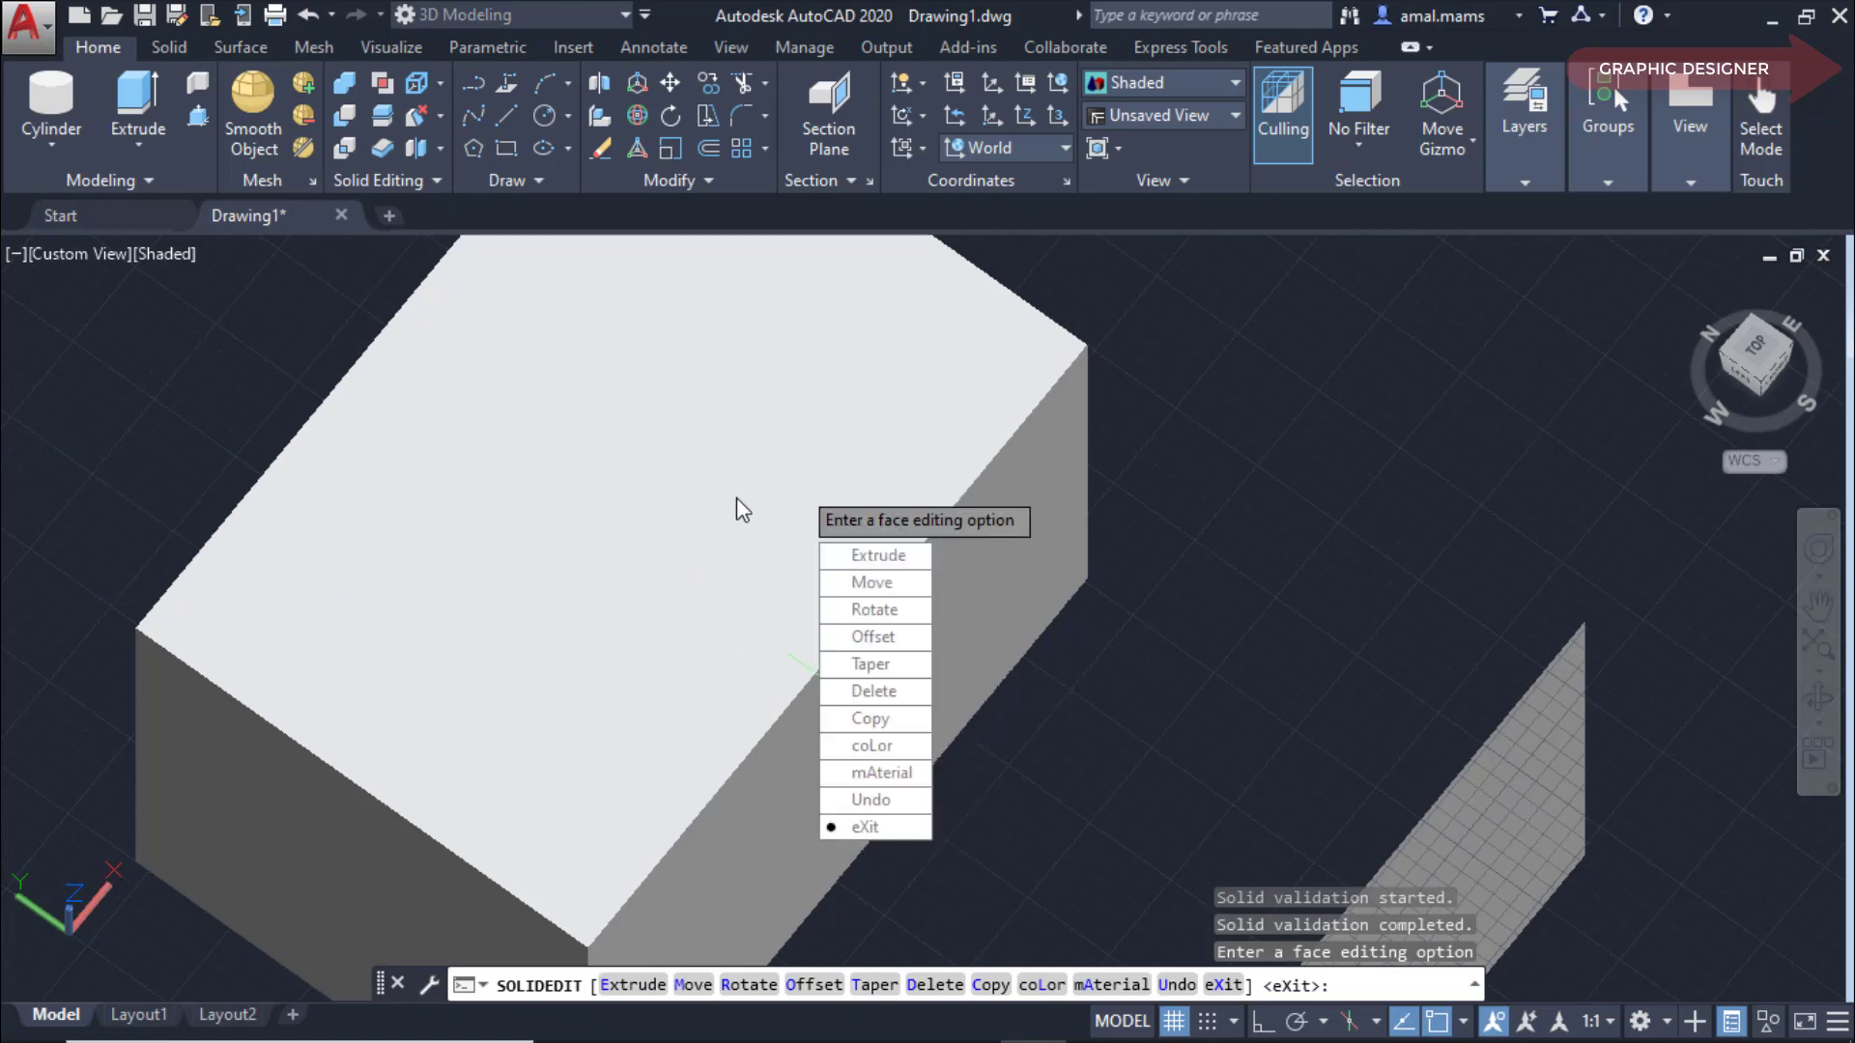
{"action": "key", "text": "Escape"}
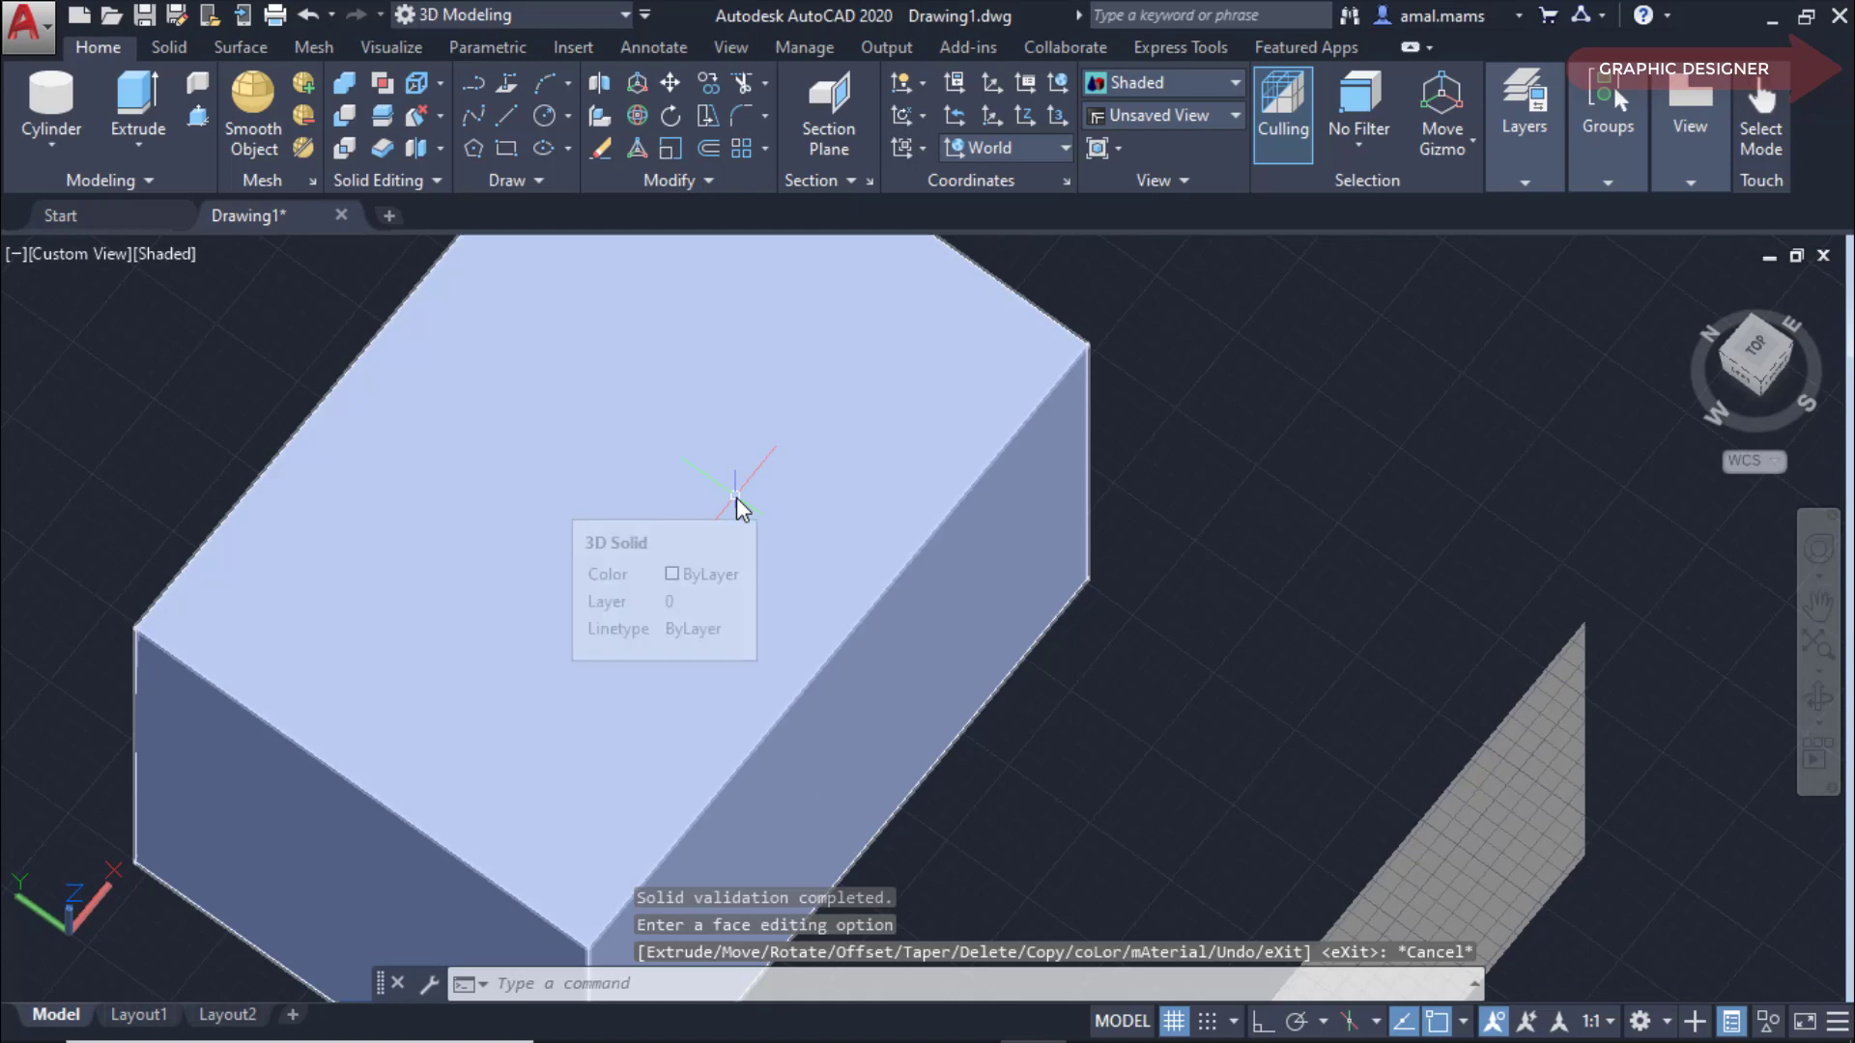
{"action": "left_click", "coordinate": [309, 17]}
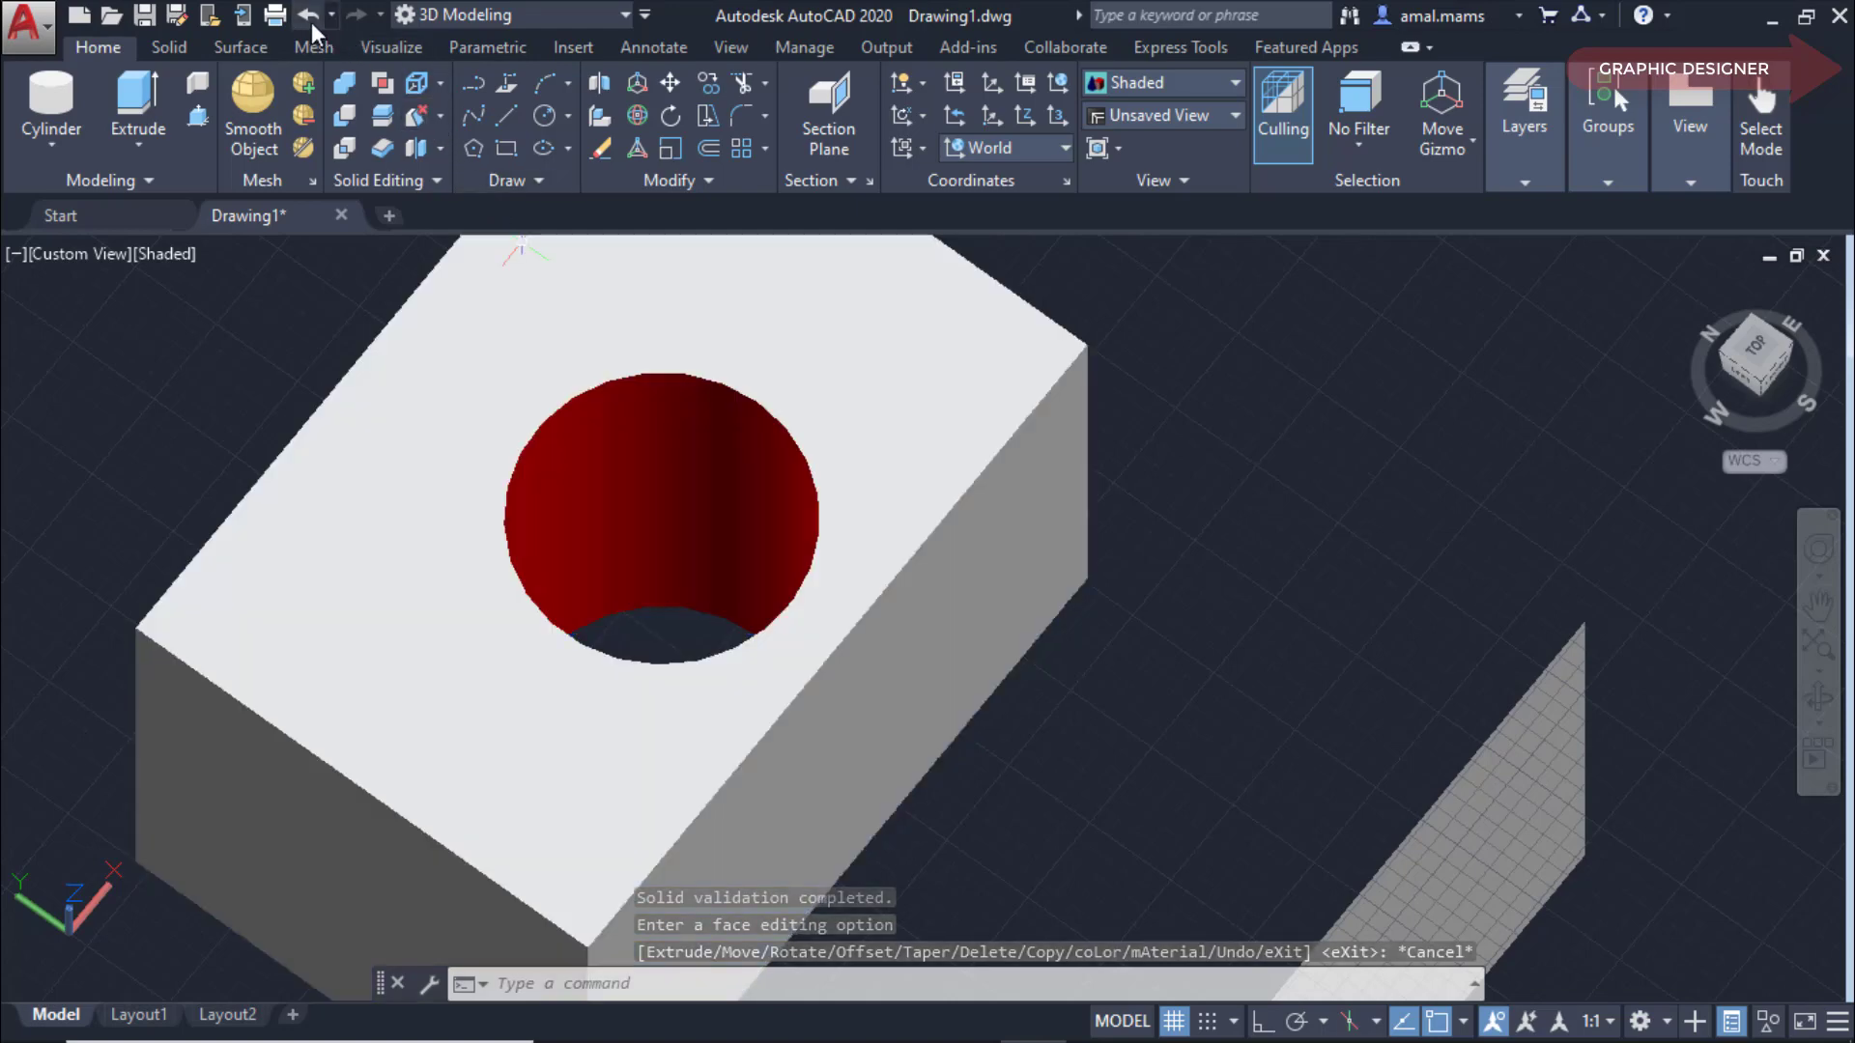
Start Rotate Faces and select the box's right side face.
{"action": "left_click", "coordinate": [439, 120]}
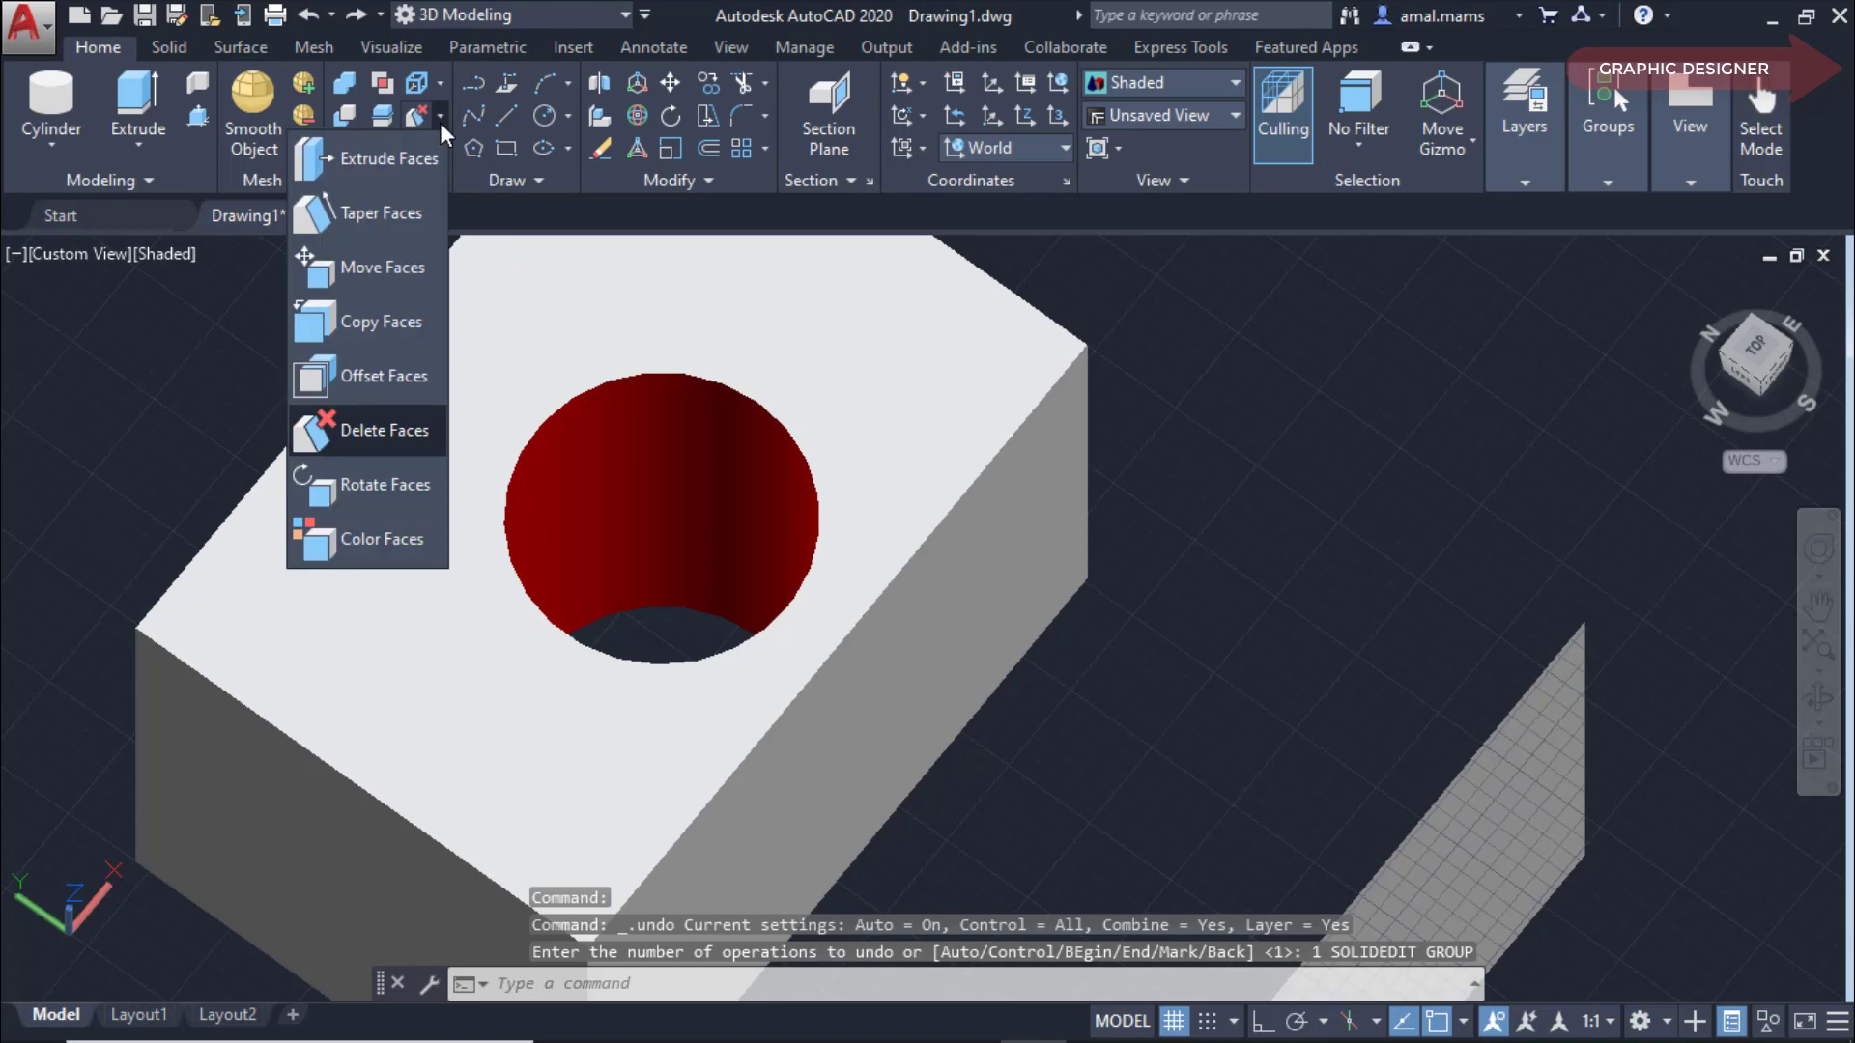
{"action": "left_click", "coordinate": [373, 489]}
{"action": "scroll", "coordinate": [473, 560], "scroll_direction": "down", "scroll_amount": 1}
{"action": "scroll", "coordinate": [534, 606], "scroll_direction": "down", "scroll_amount": 2}
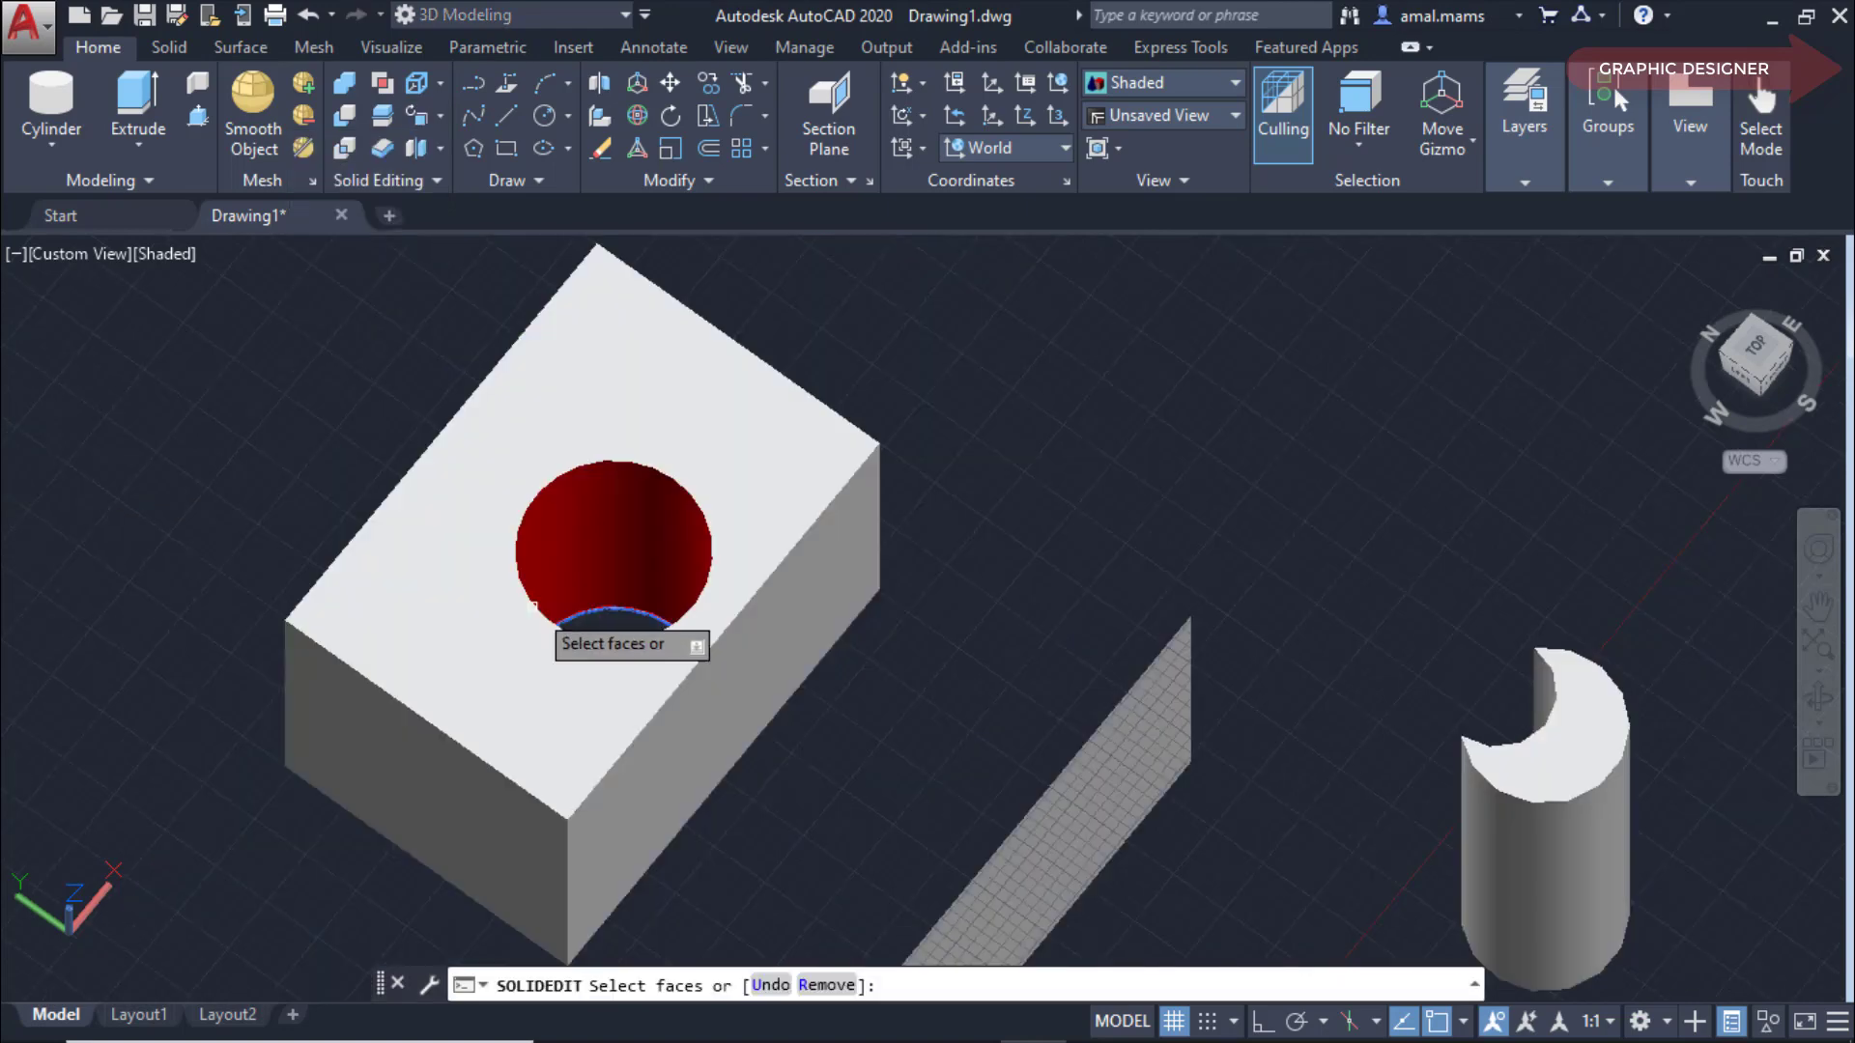
{"action": "scroll", "coordinate": [686, 860], "scroll_direction": "up", "scroll_amount": 2}
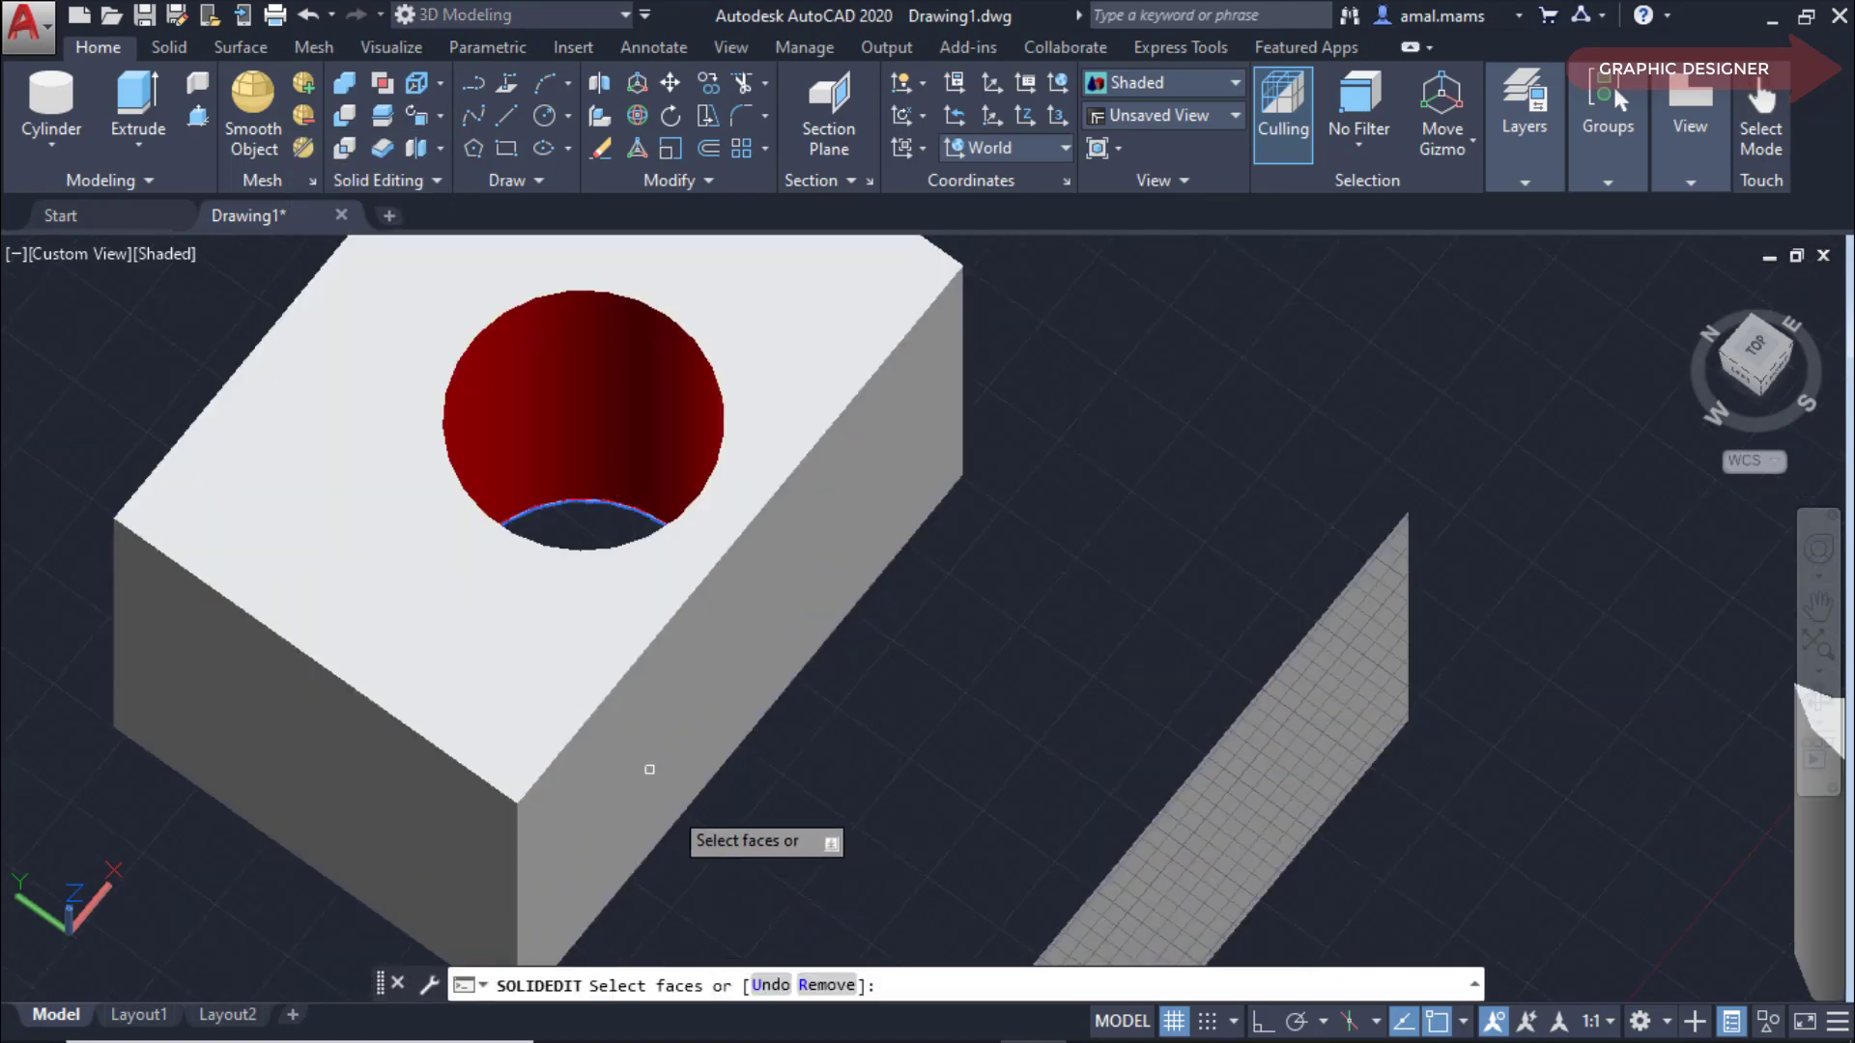
{"action": "left_click", "coordinate": [640, 735]}
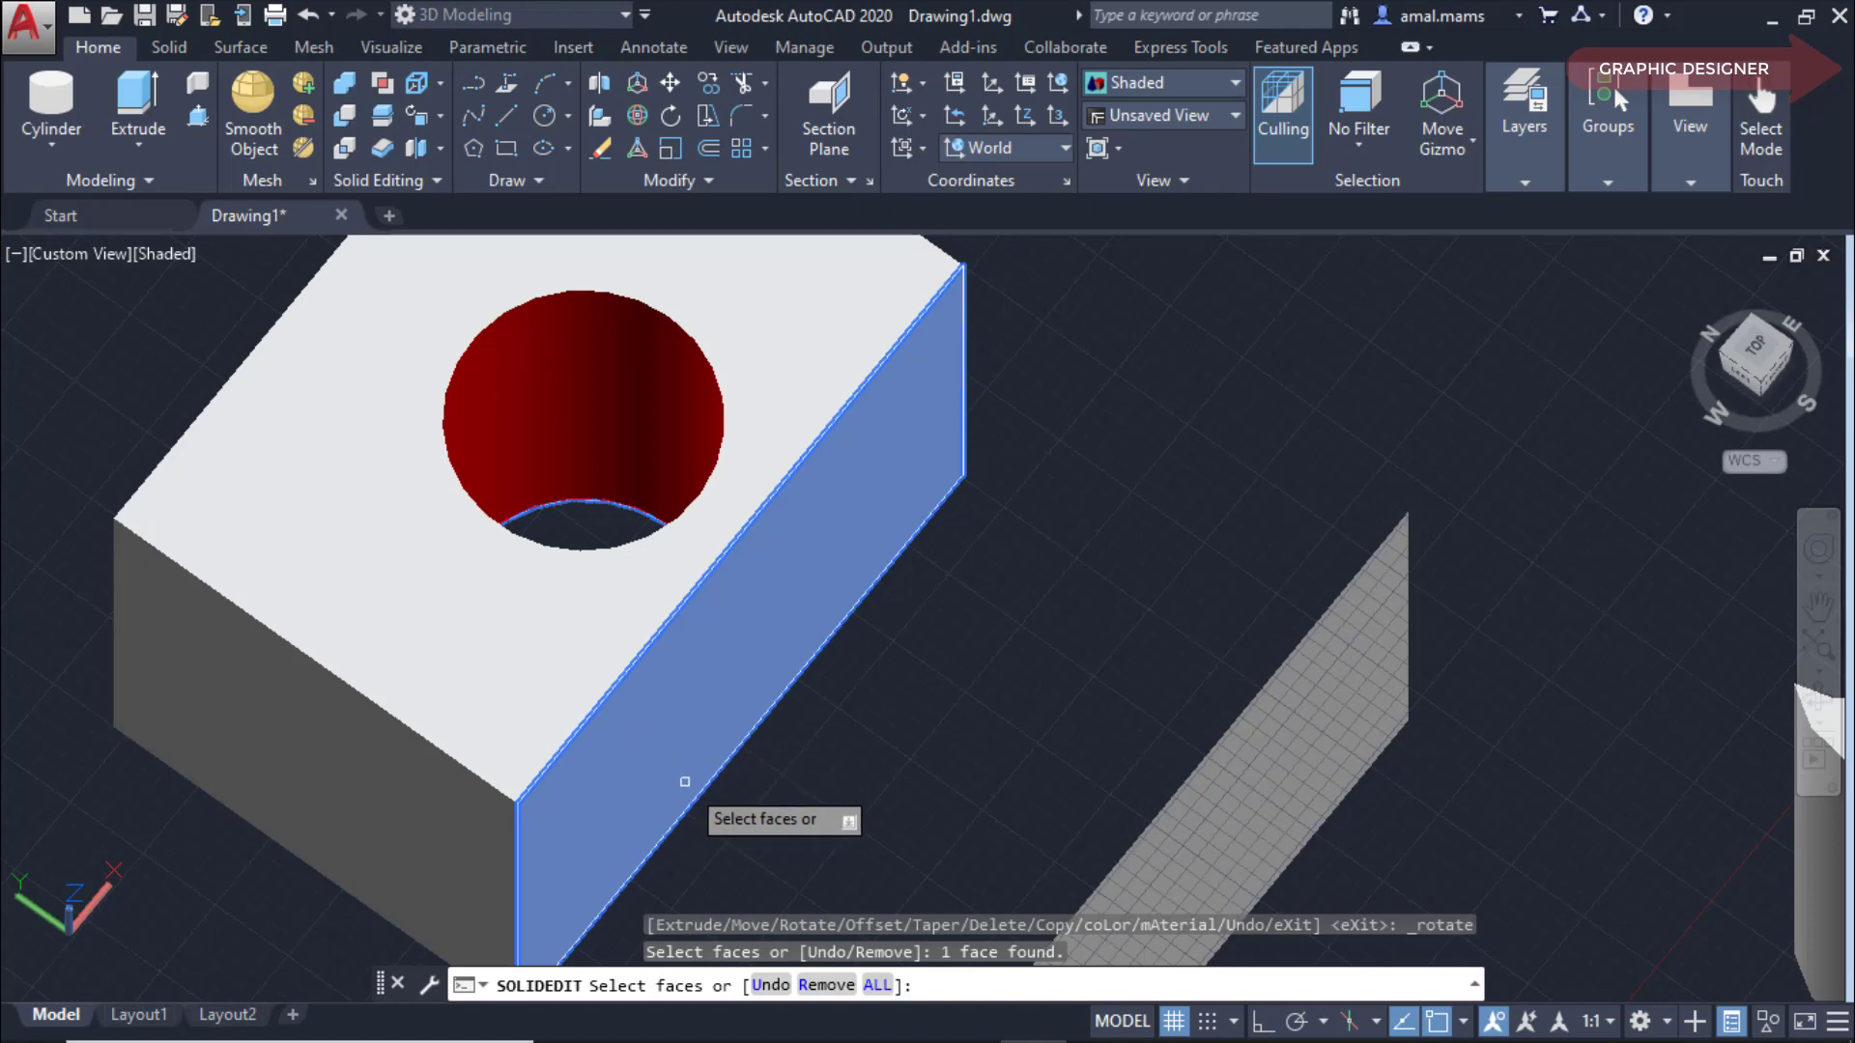
{"action": "scroll", "coordinate": [686, 784], "scroll_direction": "down", "scroll_amount": 4}
{"action": "scroll", "coordinate": [688, 792], "scroll_direction": "up", "scroll_amount": 2}
{"action": "scroll", "coordinate": [692, 729], "scroll_direction": "up", "scroll_amount": 2}
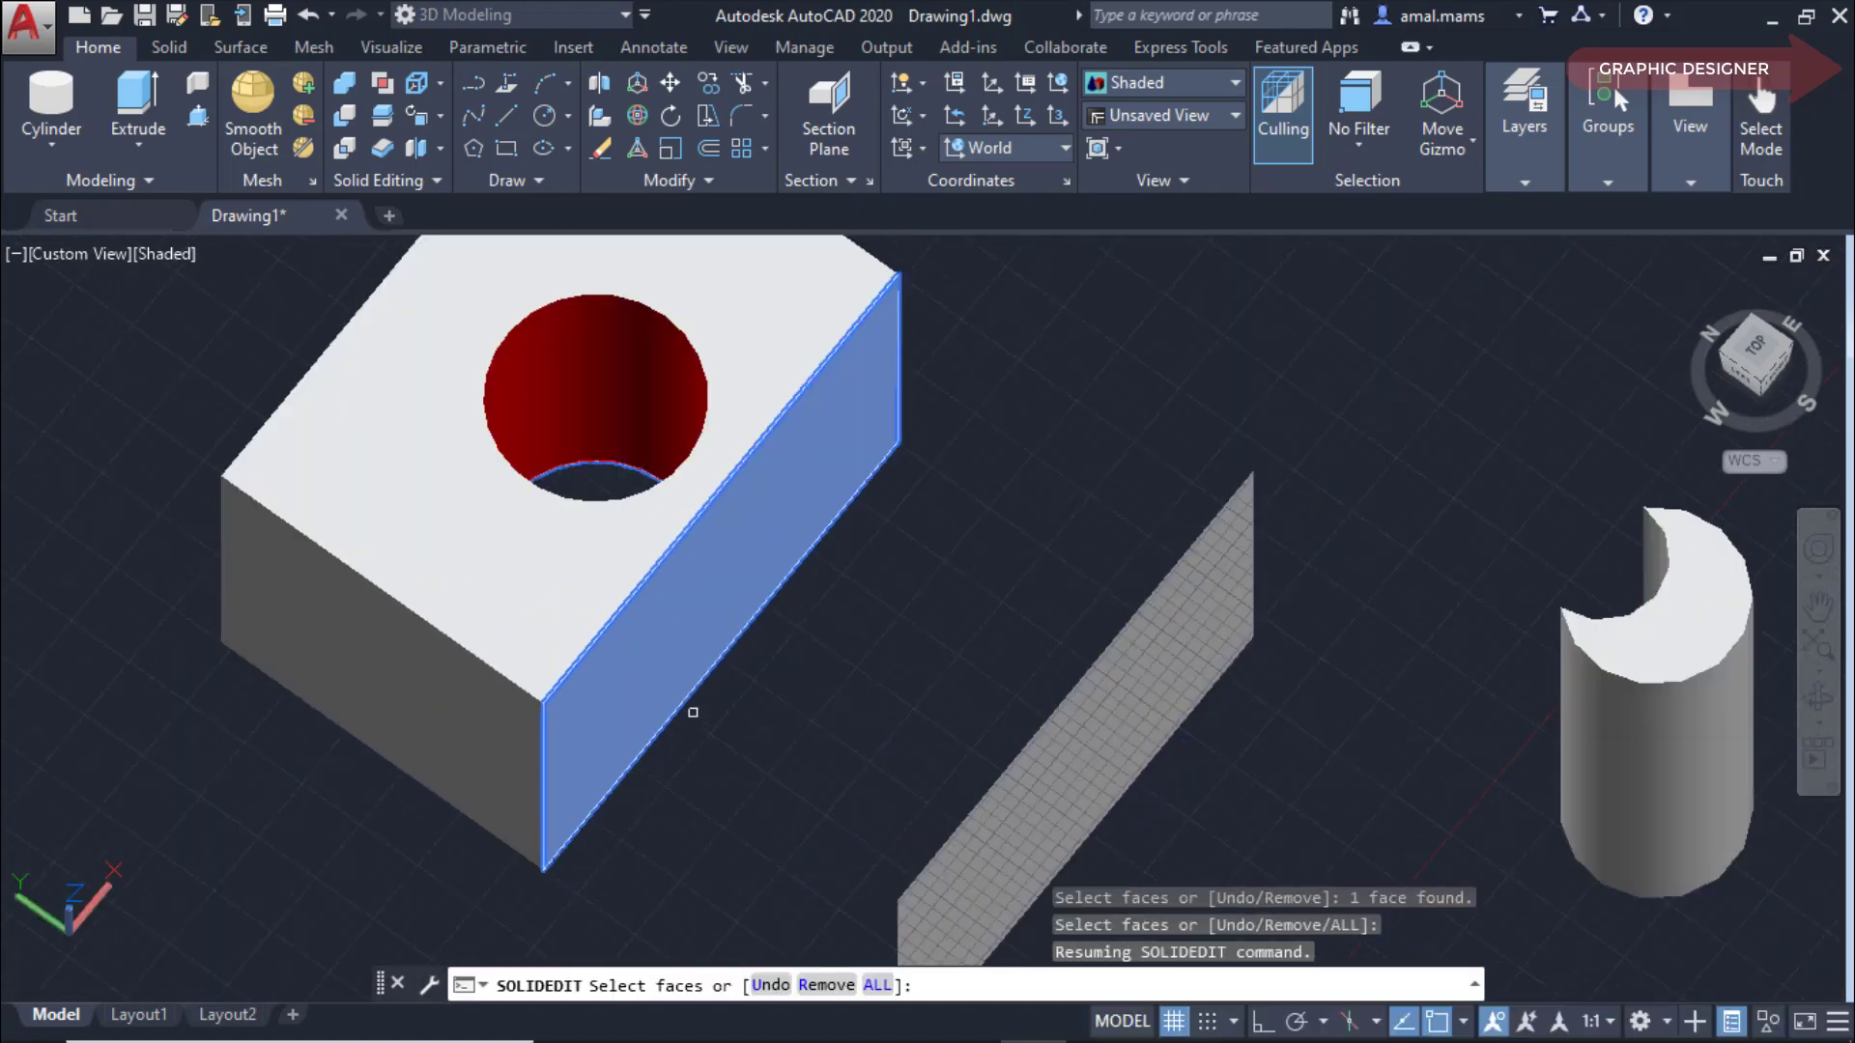
{"action": "right_click", "coordinate": [692, 712]}
{"action": "left_click", "coordinate": [778, 400]}
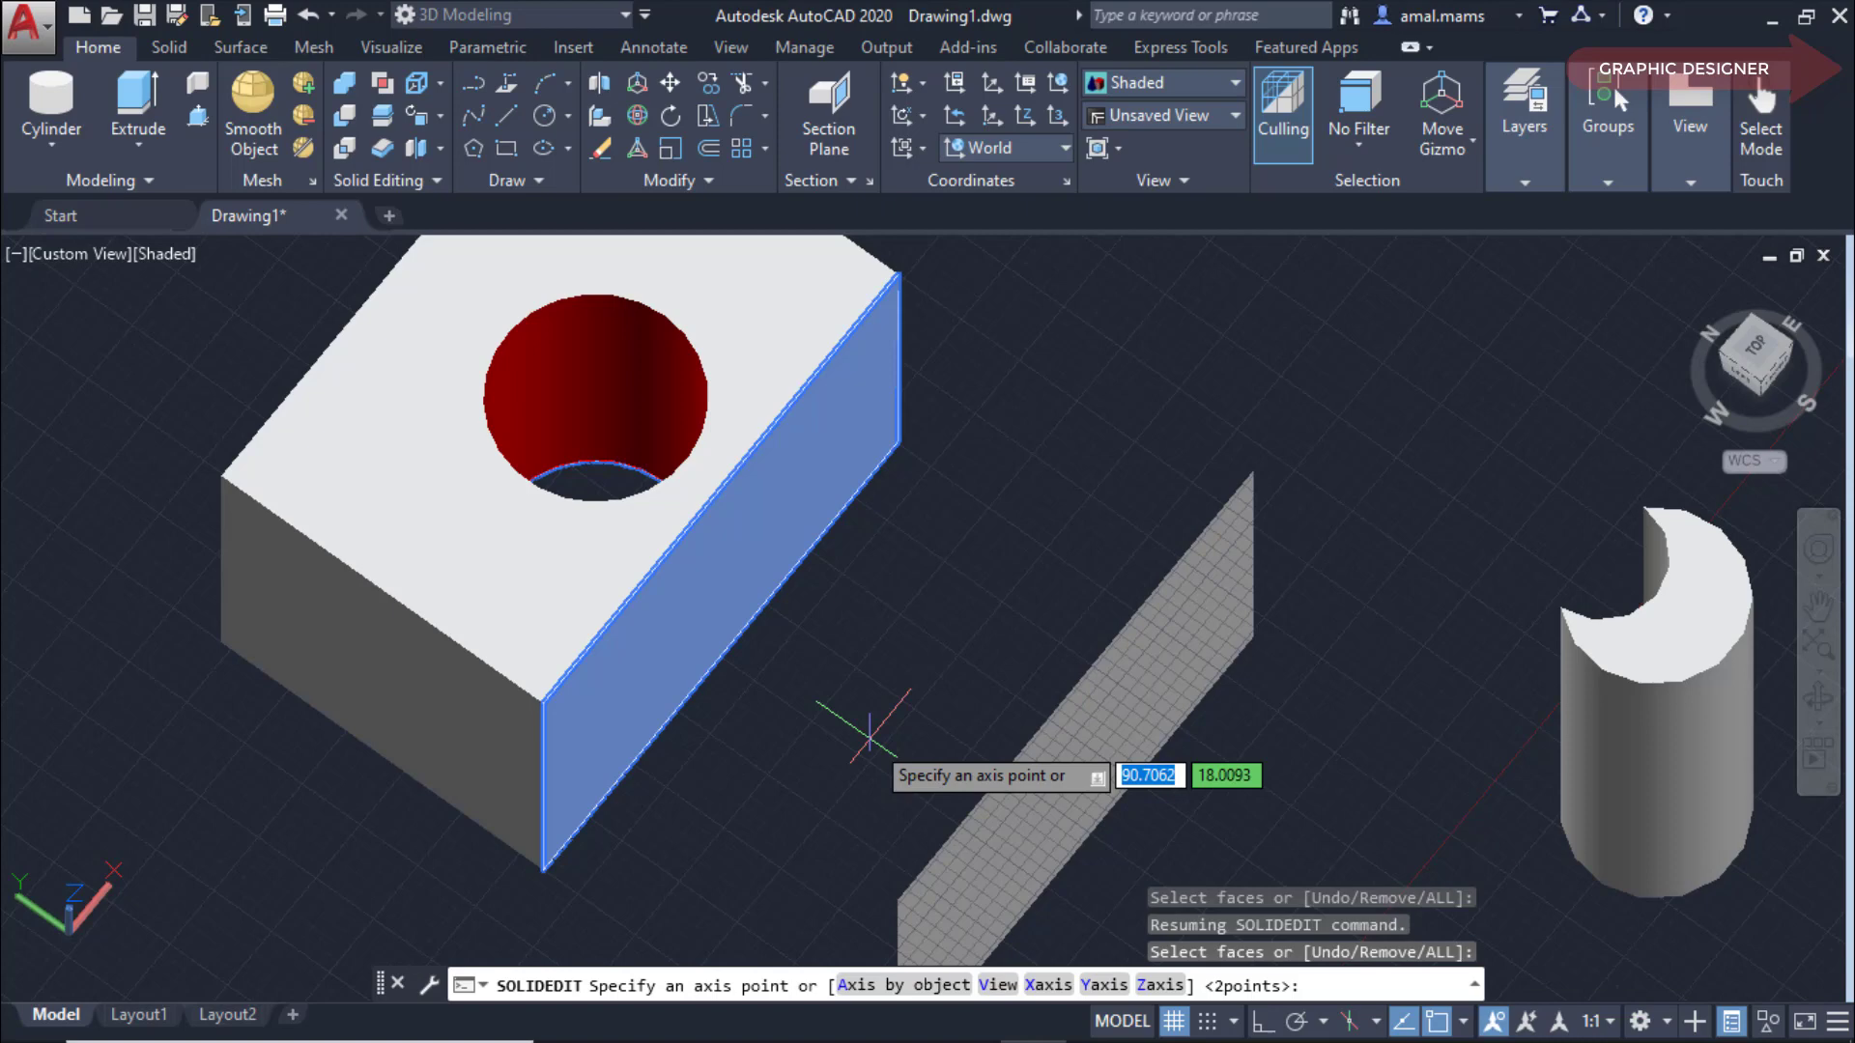
Rotate that face 45° about its front vertical edge and frame the slanted block.
{"action": "left_click", "coordinate": [544, 870]}
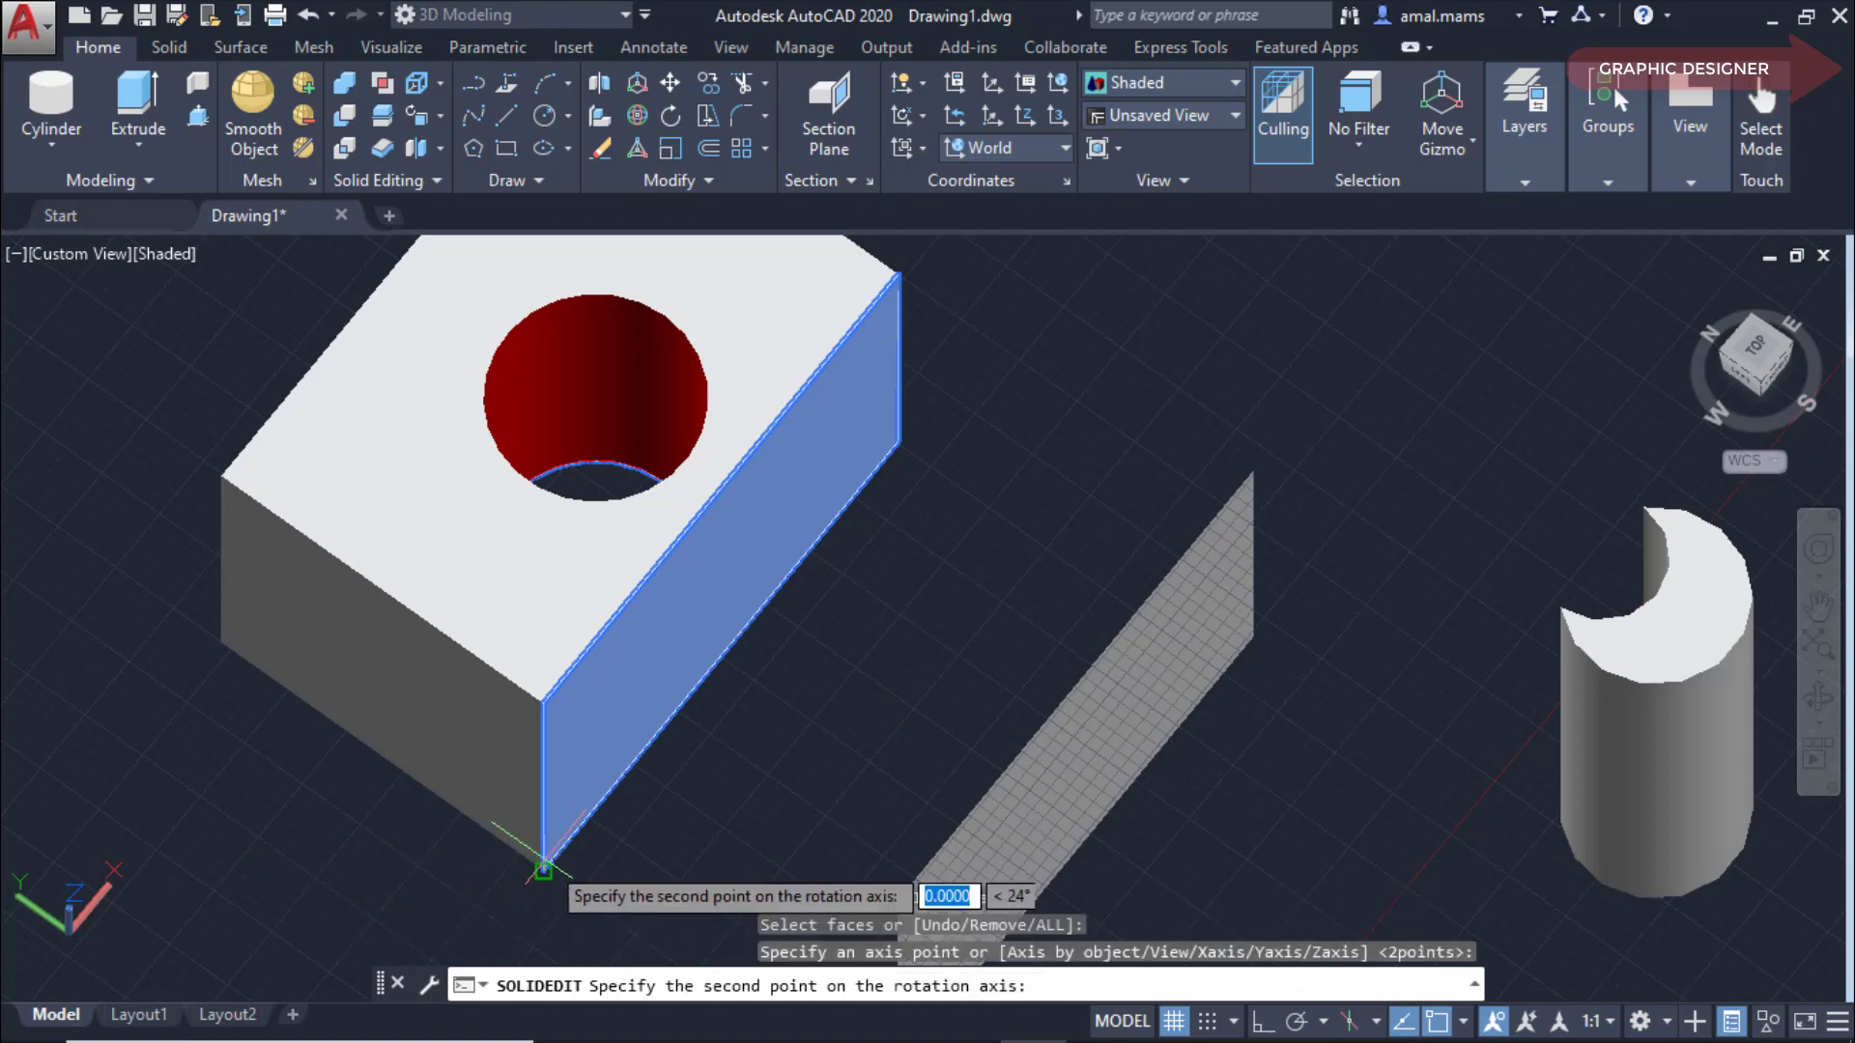
{"action": "left_click", "coordinate": [542, 703]}
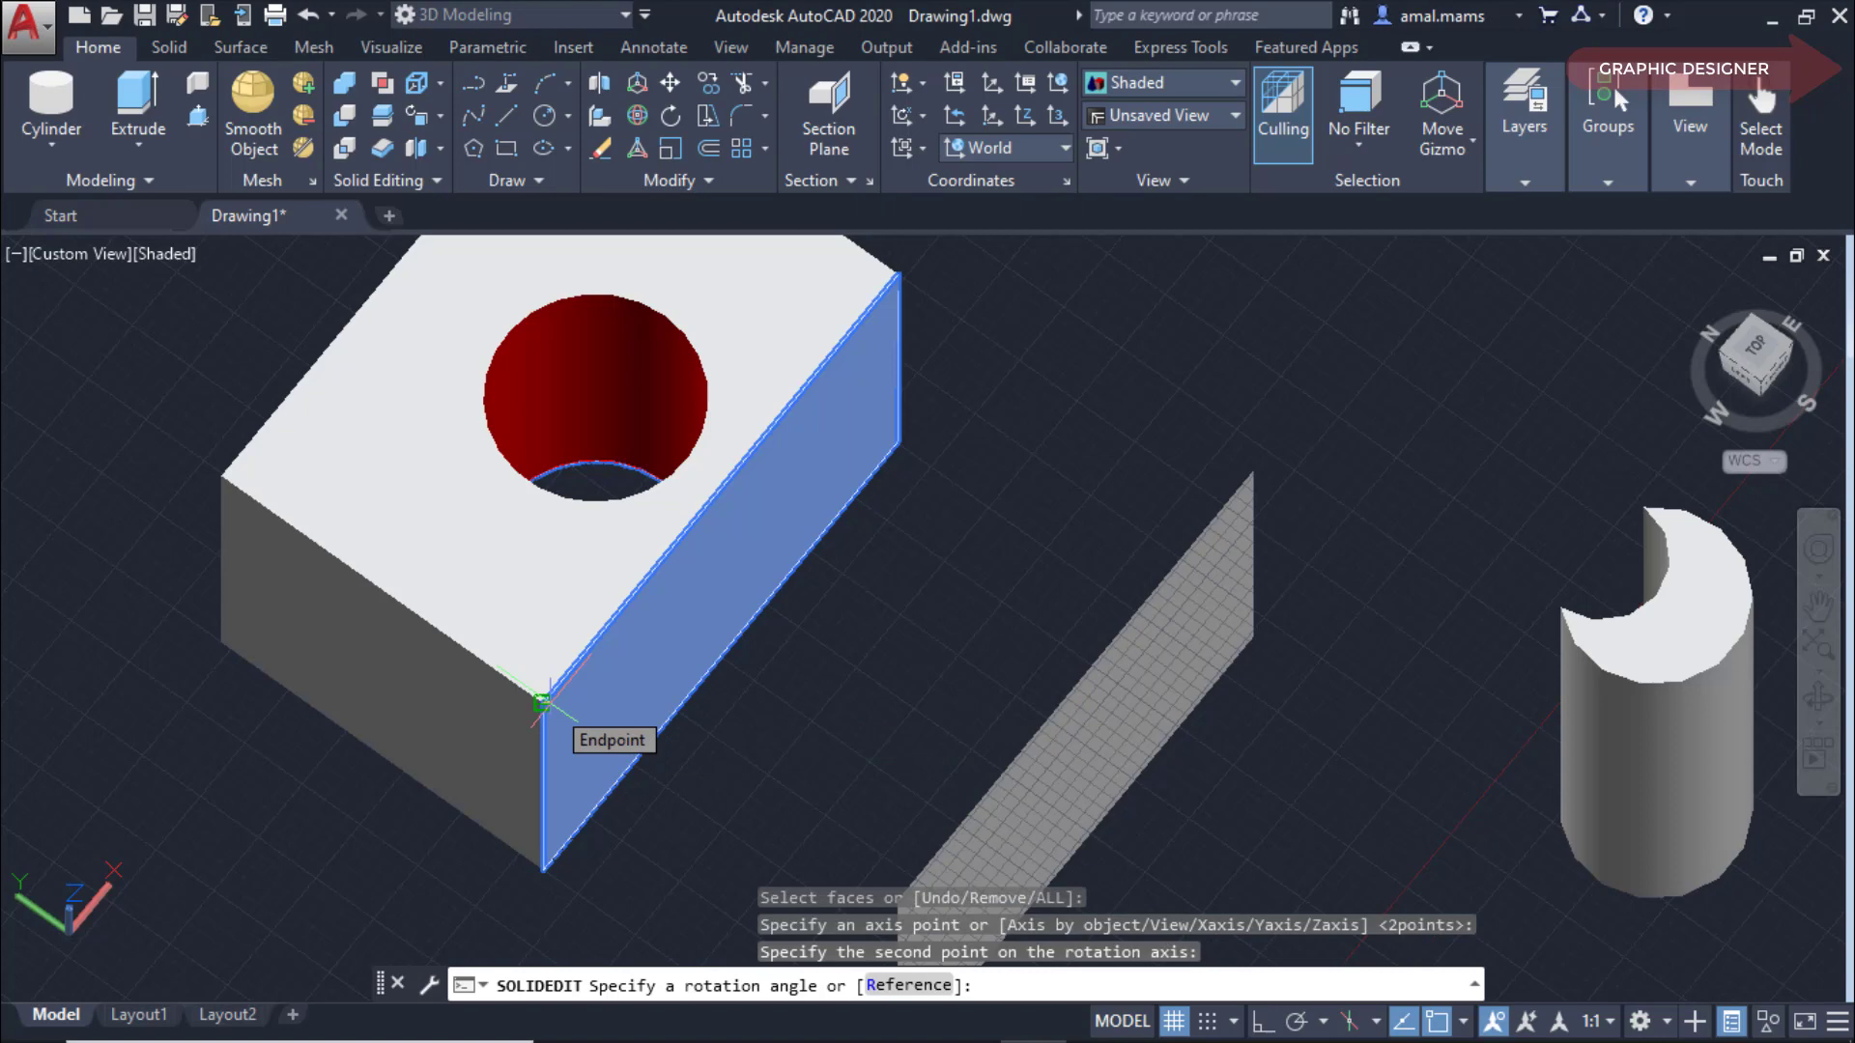
{"action": "type", "text": "3045"}
{"action": "key", "text": "Return"}
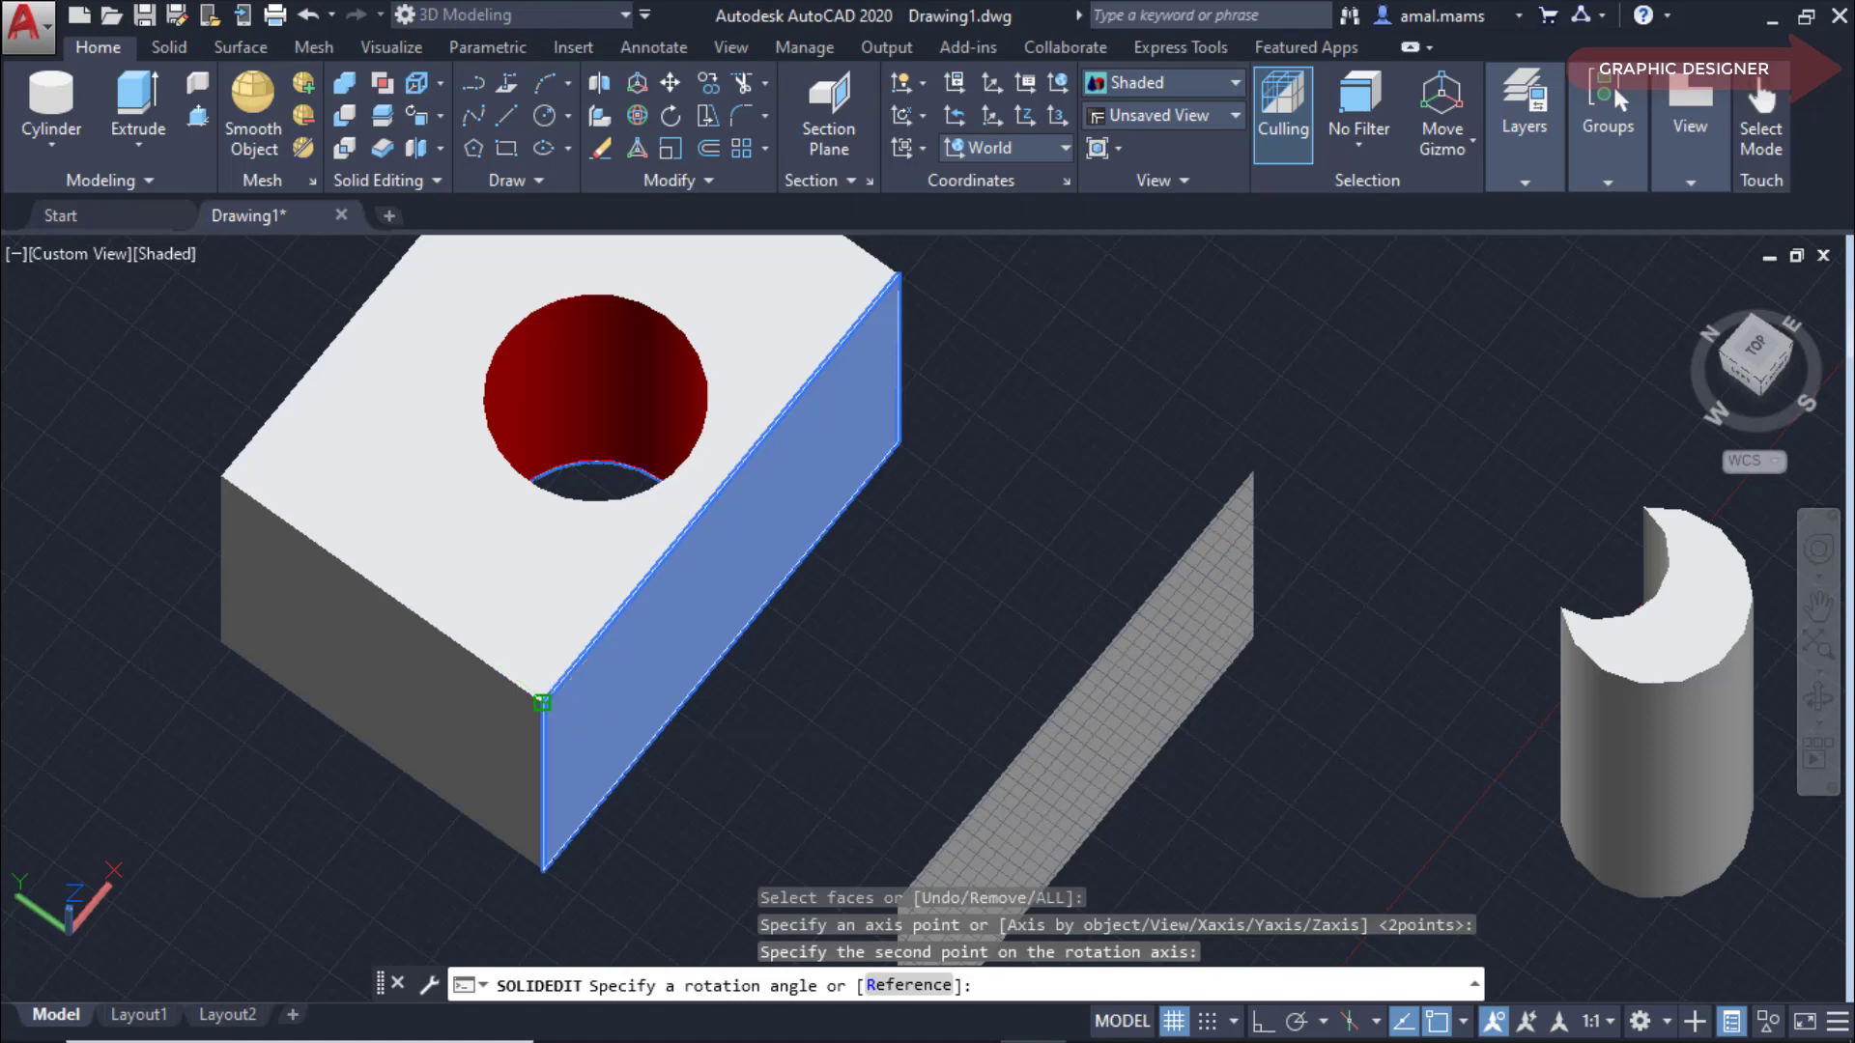
{"action": "scroll", "coordinate": [567, 704], "scroll_direction": "down", "scroll_amount": 2}
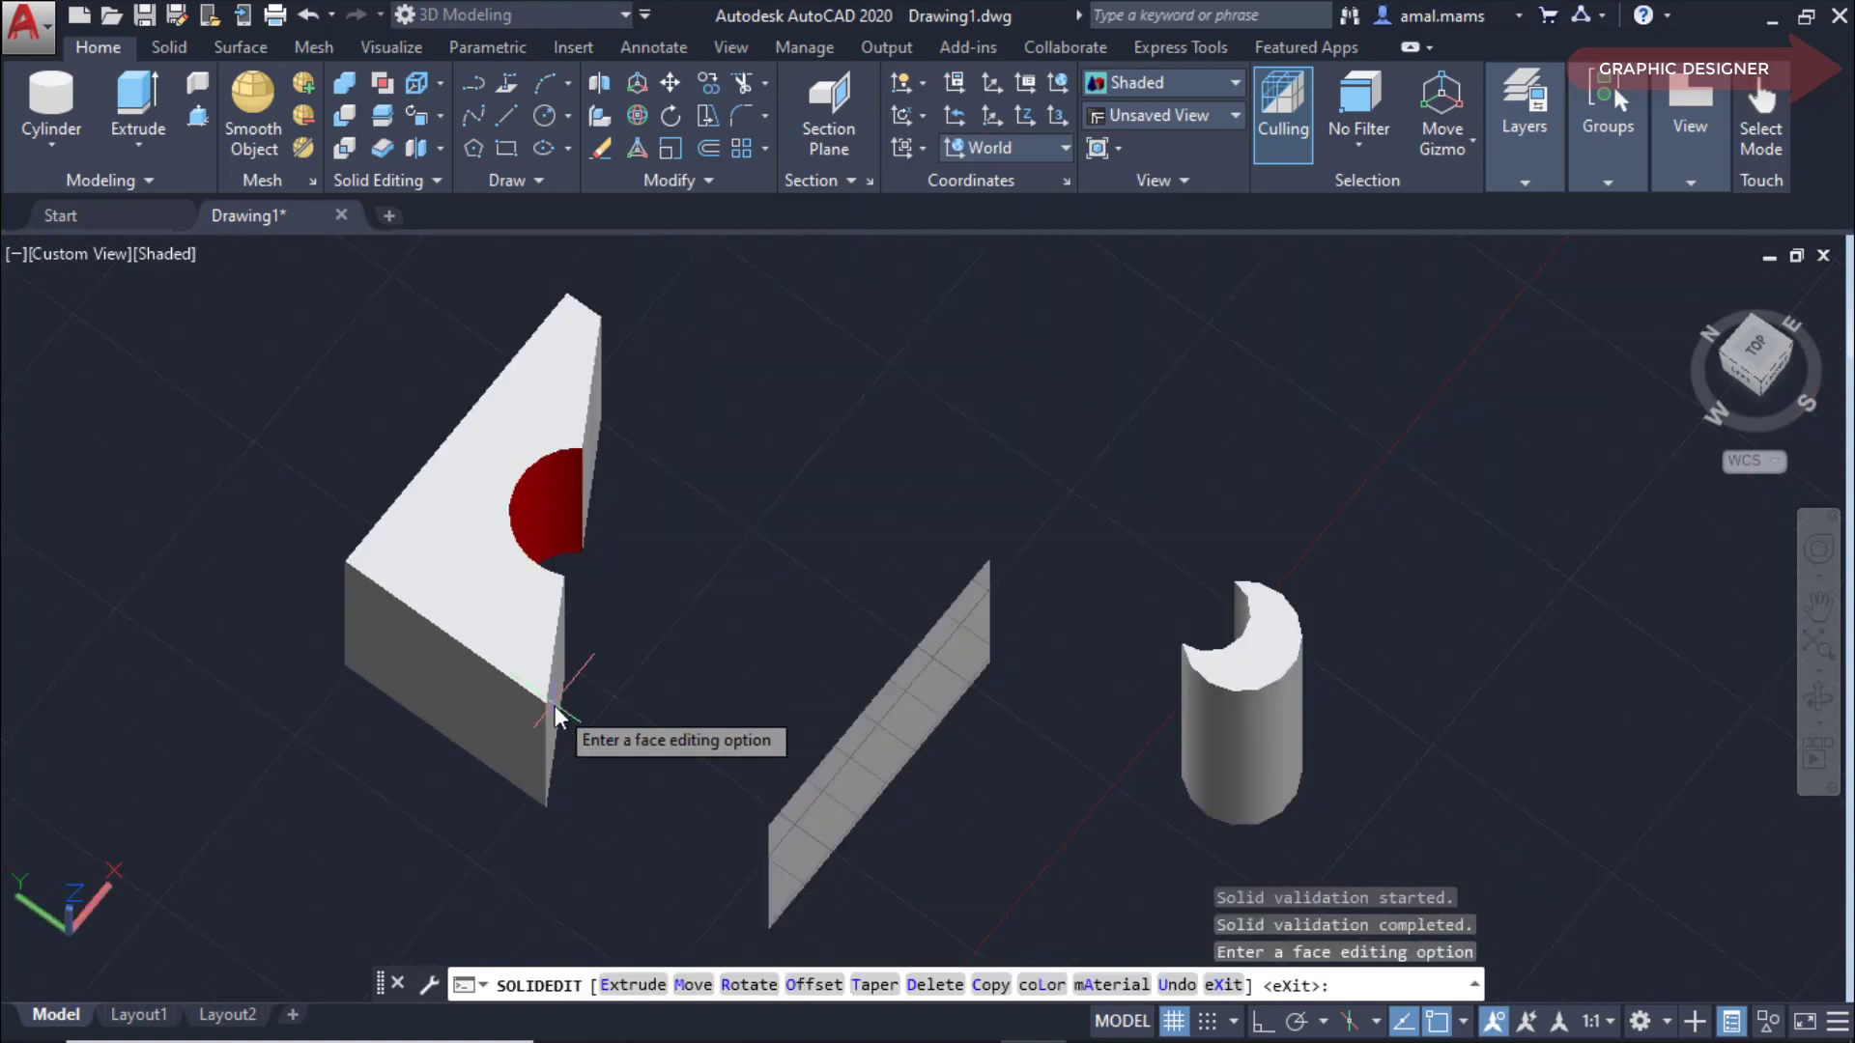
{"action": "scroll", "coordinate": [592, 641], "scroll_direction": "up", "scroll_amount": 1}
{"action": "middle_click_drag", "start_coordinate": [592, 641], "coordinate": [605, 731]}
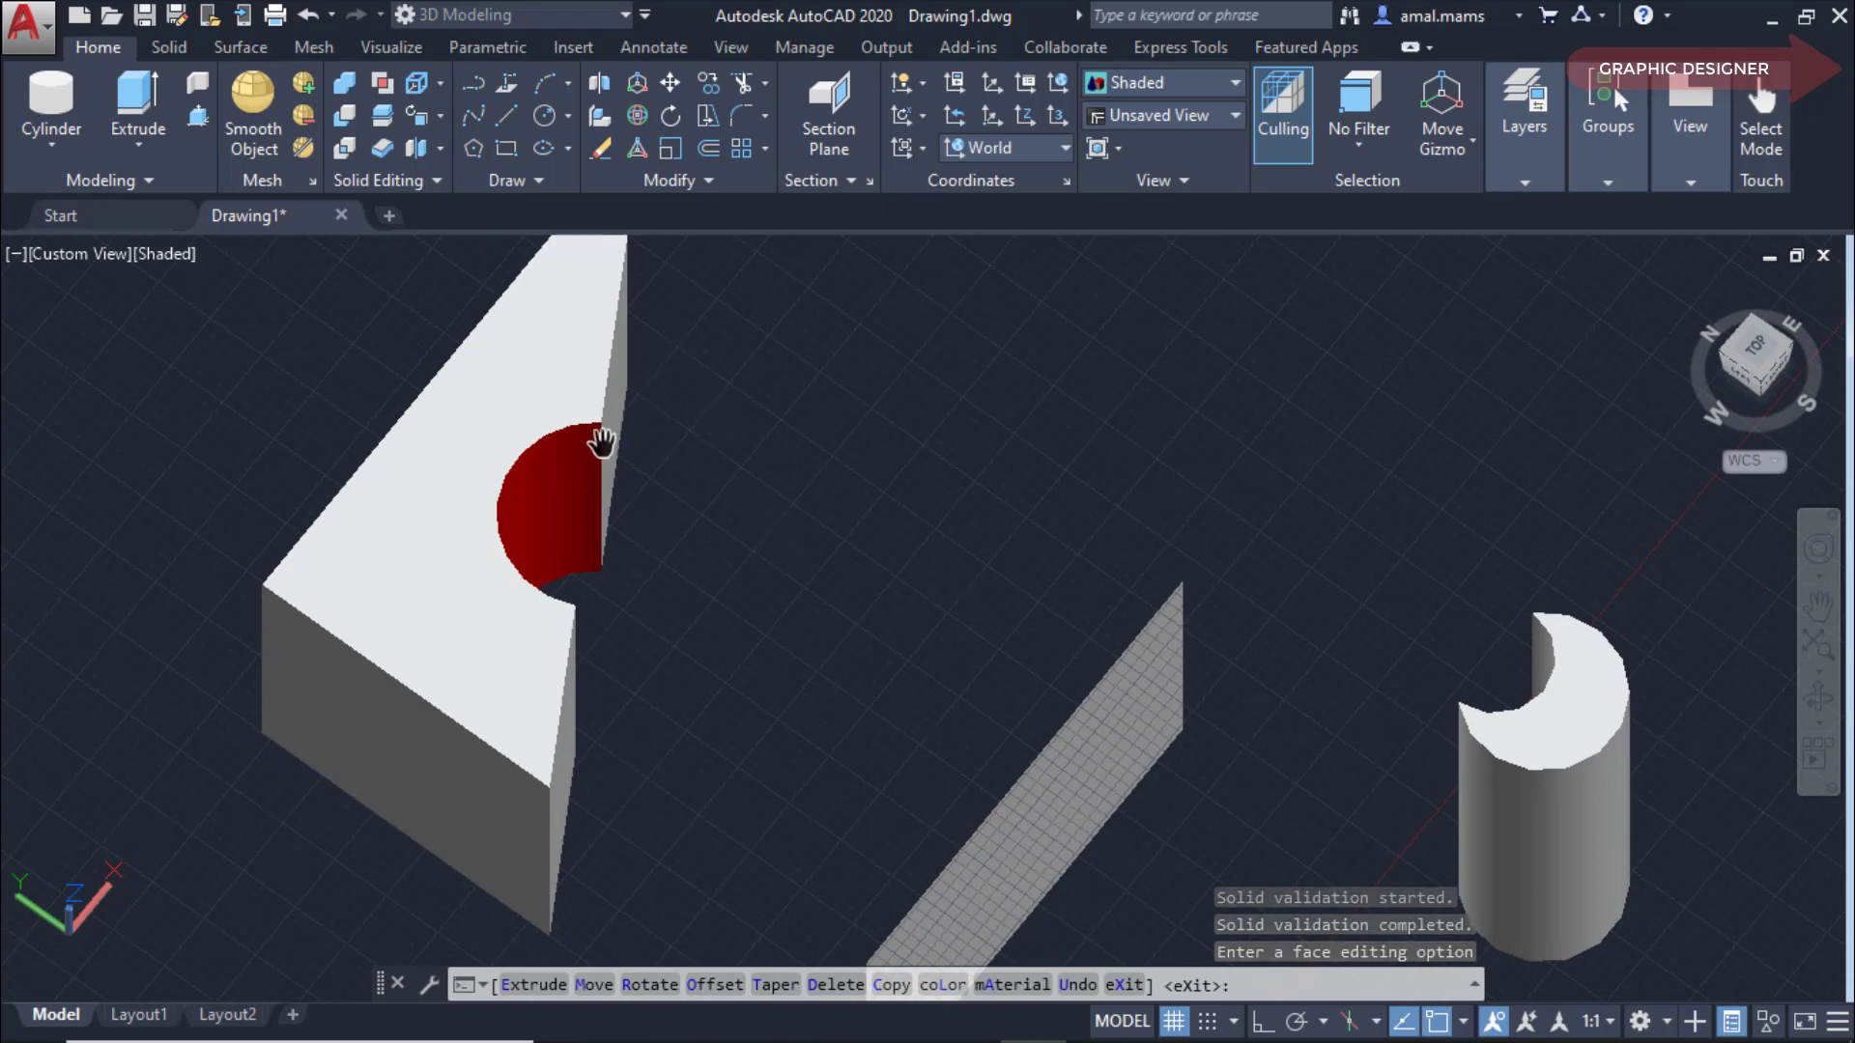
{"action": "middle_click_drag", "start_coordinate": [572, 696], "coordinate": [567, 746]}
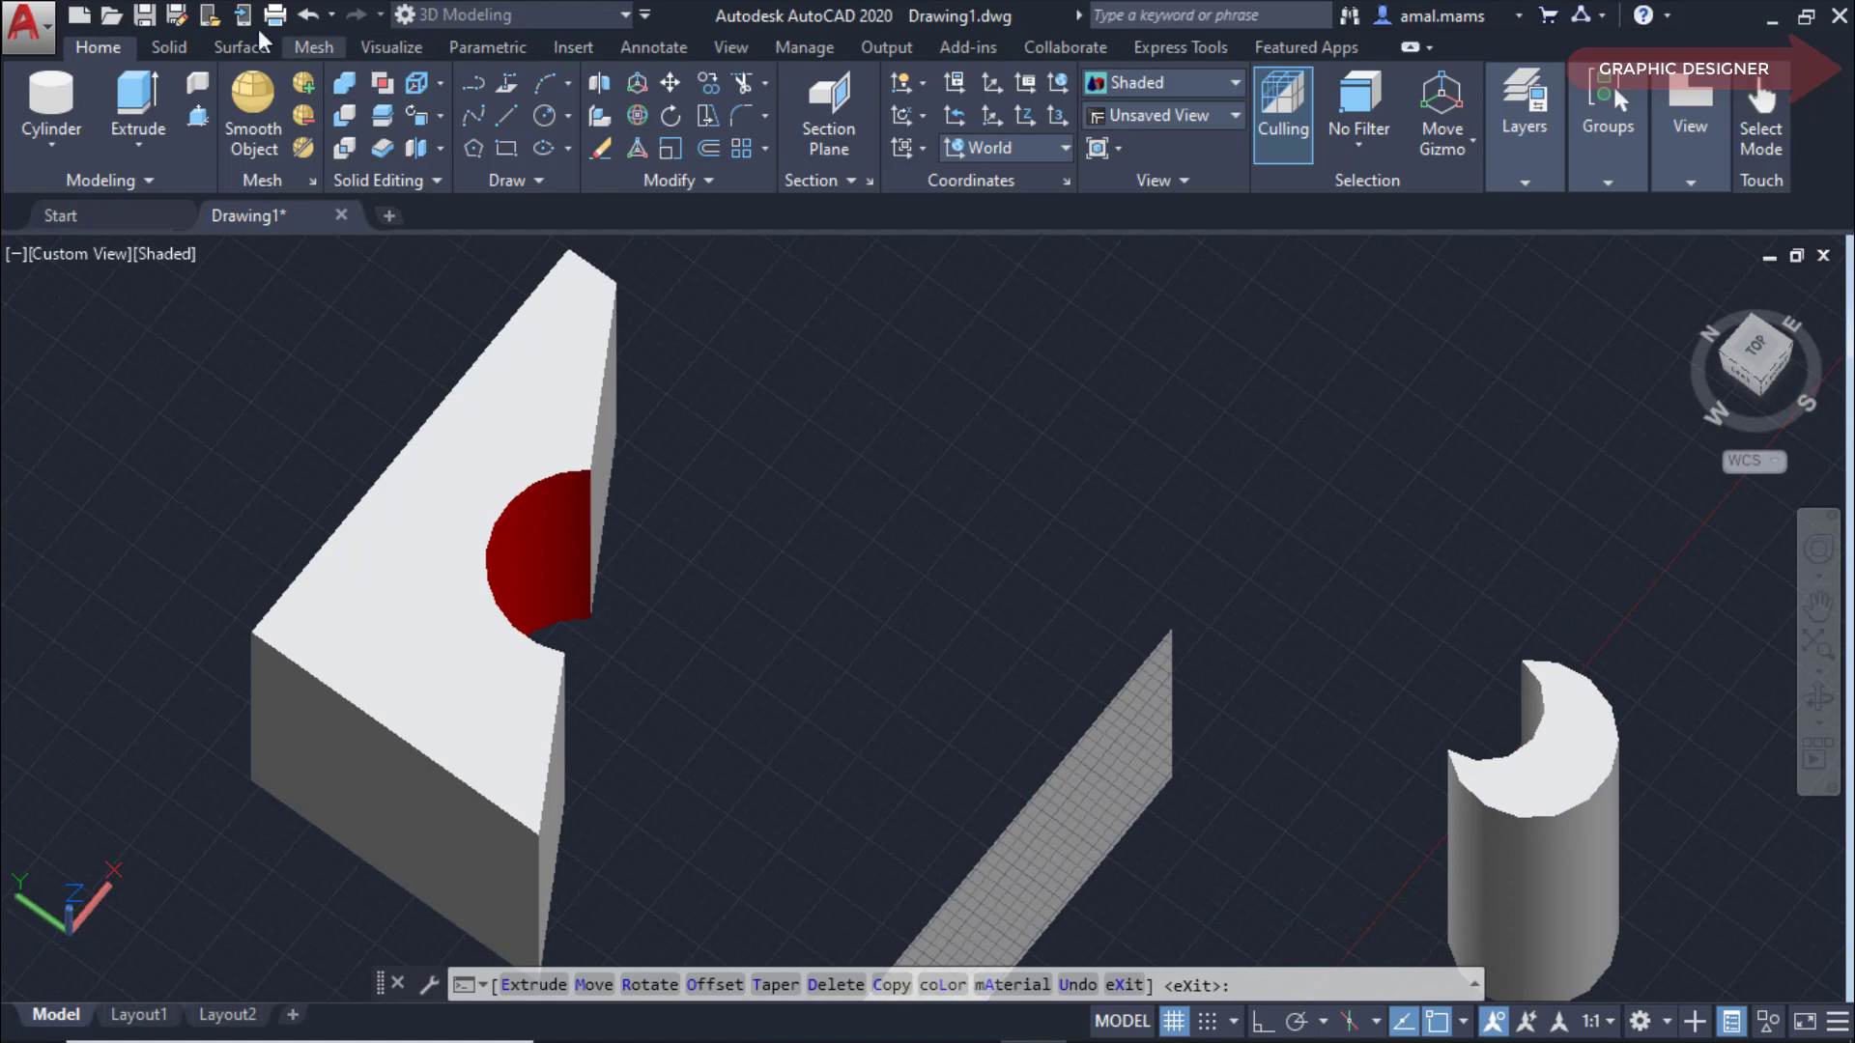
Undo the 45° rotation and select the box's right side face for Rotate Faces again.
{"action": "left_click", "coordinate": [311, 15]}
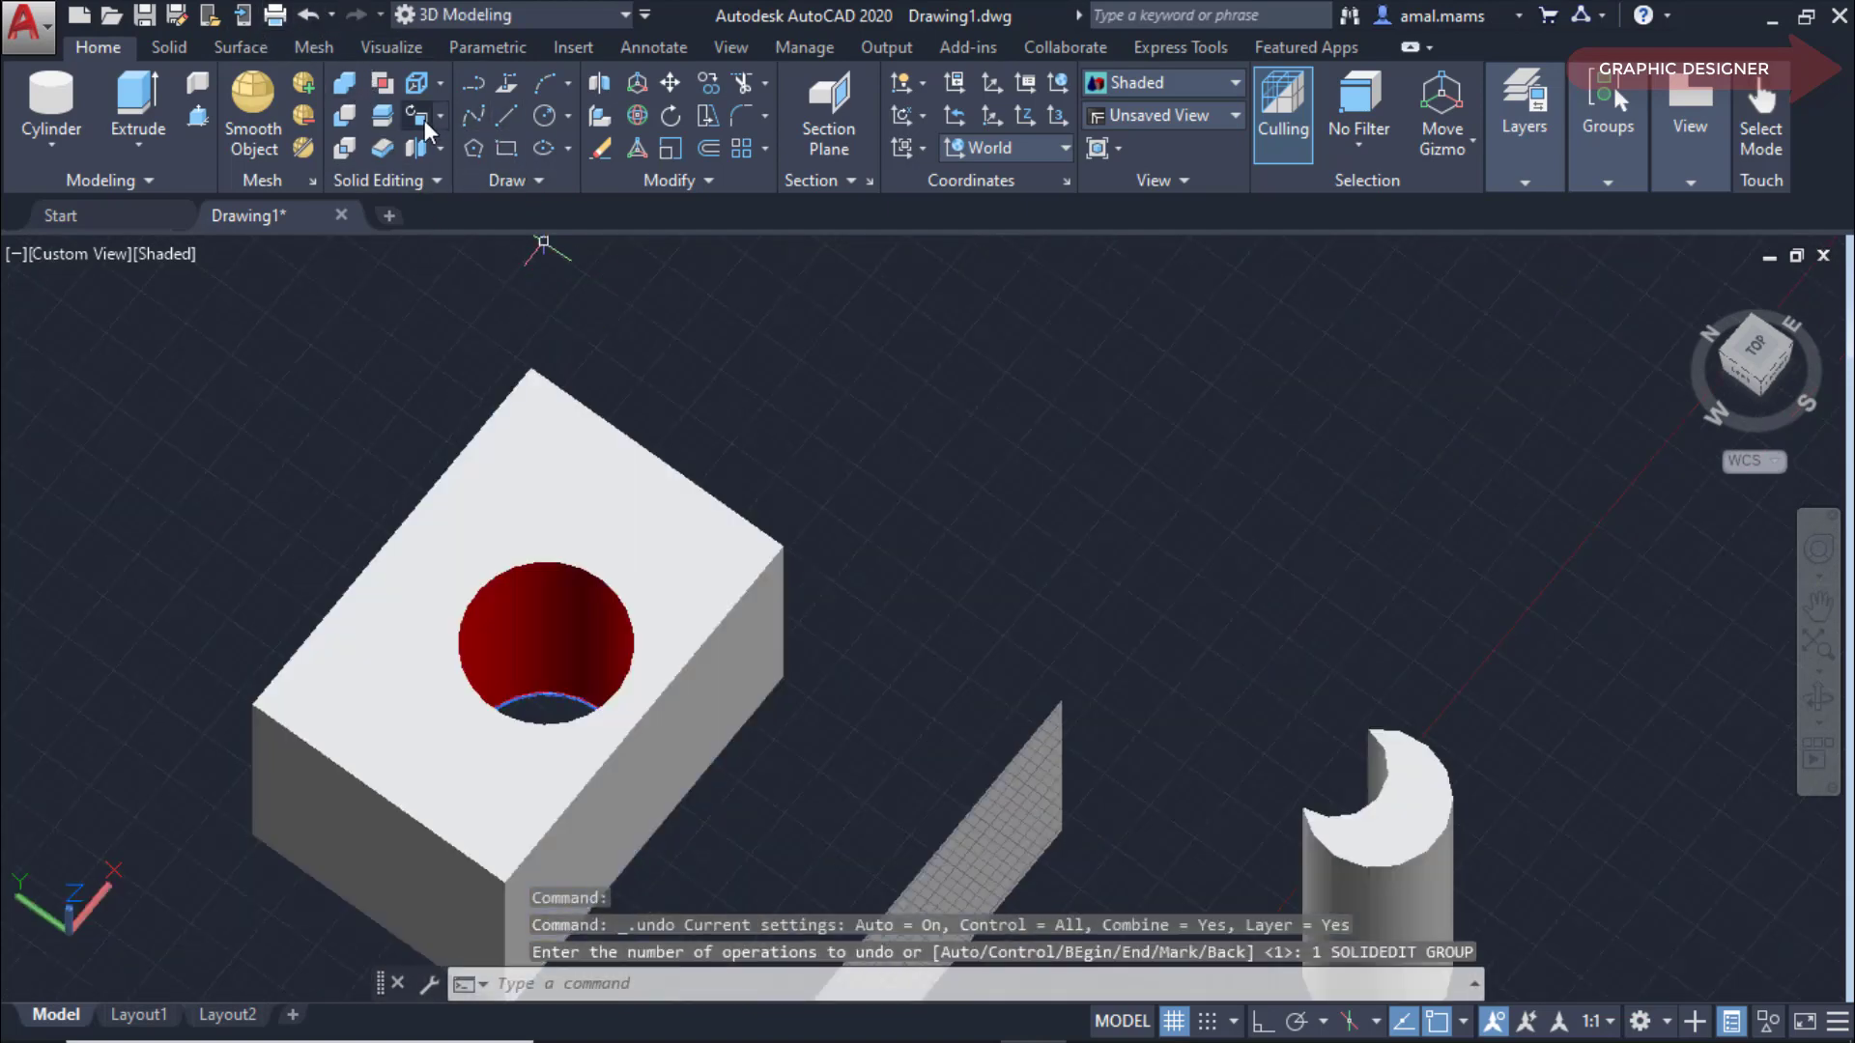
{"action": "left_click", "coordinate": [417, 116]}
{"action": "middle_click_drag", "start_coordinate": [642, 809], "coordinate": [681, 674]}
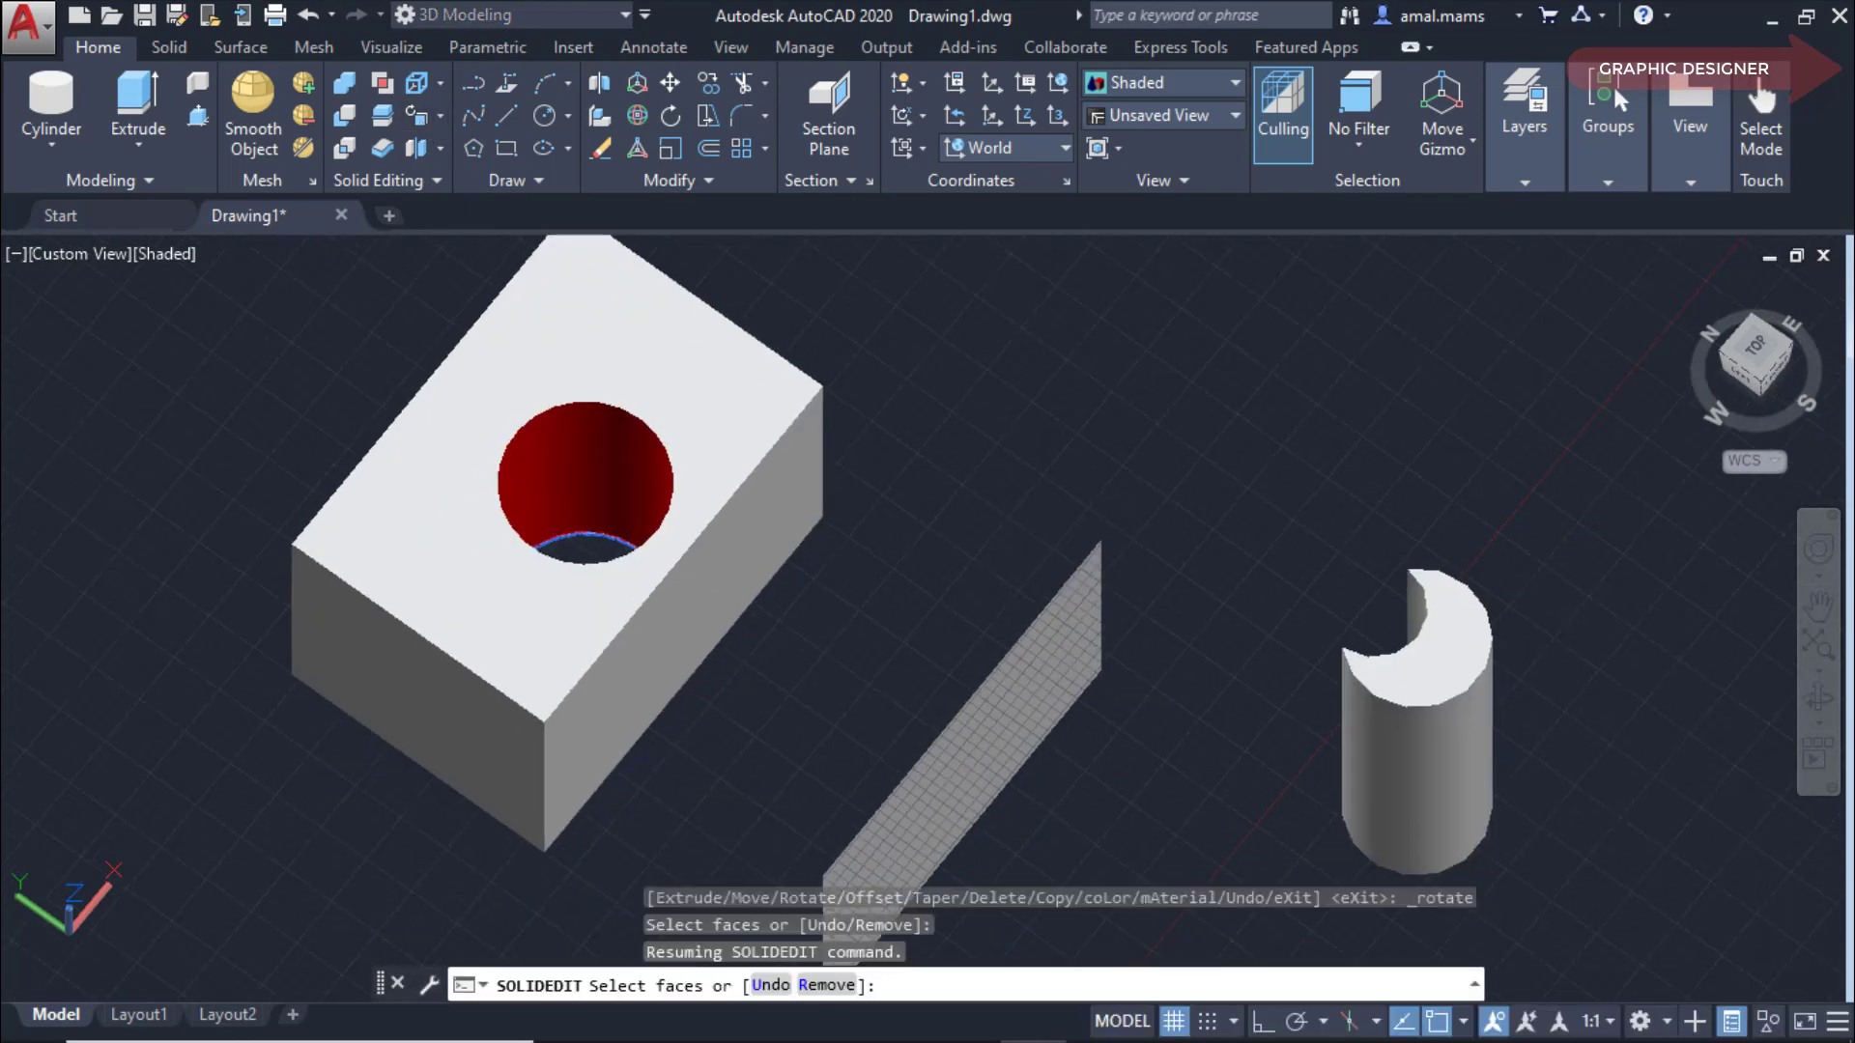
{"action": "left_click", "coordinate": [620, 670]}
{"action": "right_click", "coordinate": [655, 720]}
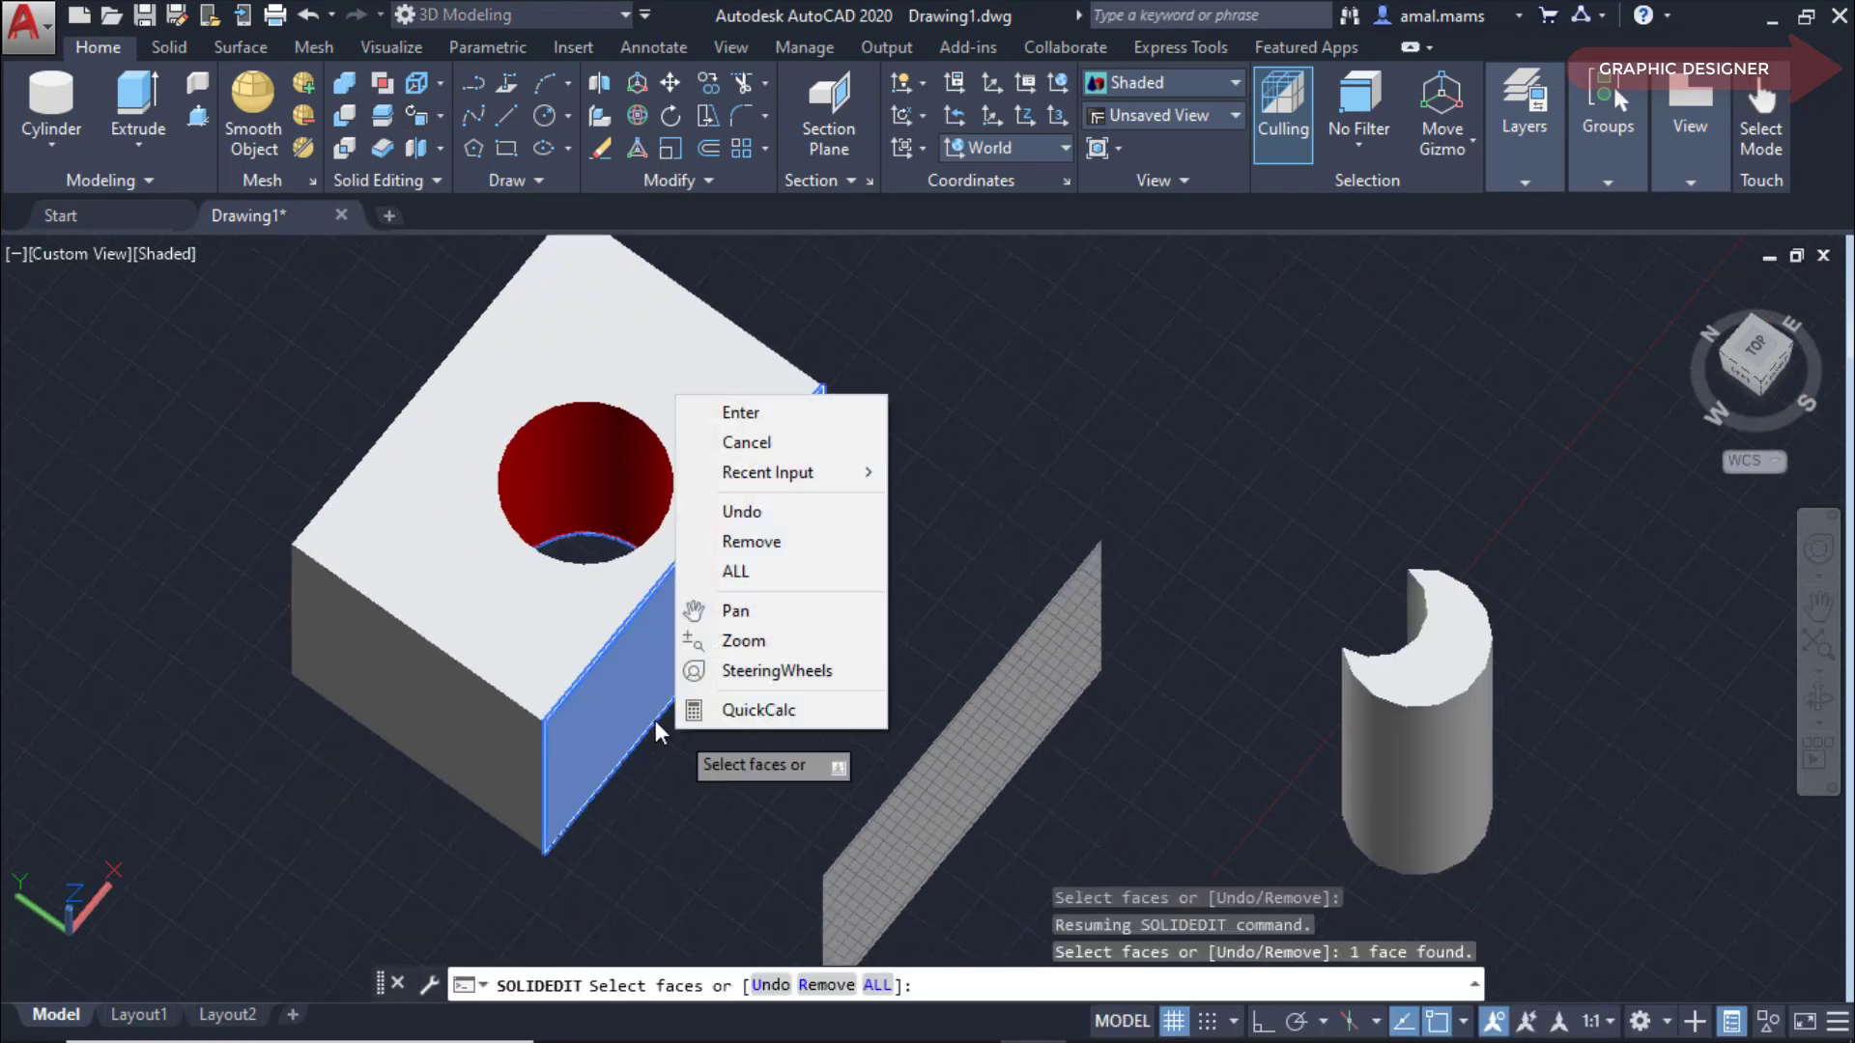
{"action": "left_click", "coordinate": [773, 413]}
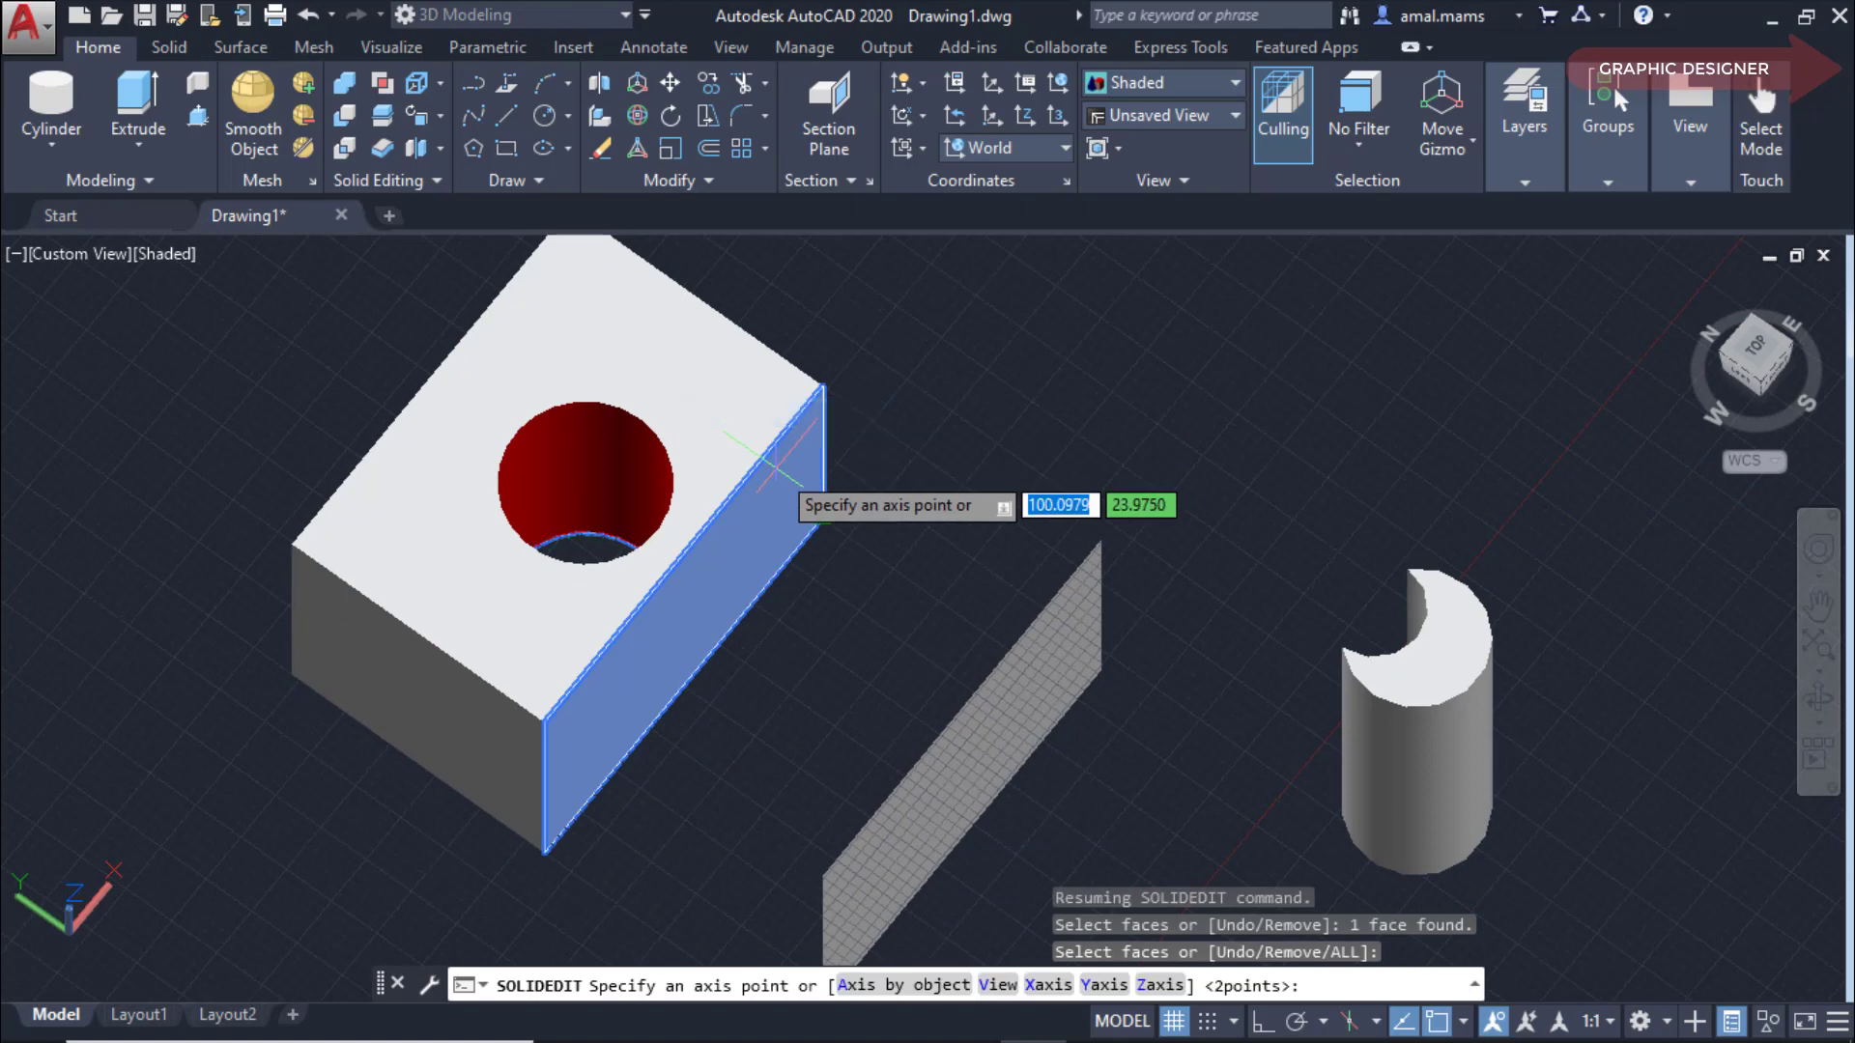
Rotate the face about the X axis from its bottom corner, tilting it outward.
{"action": "type", "text": "x"}
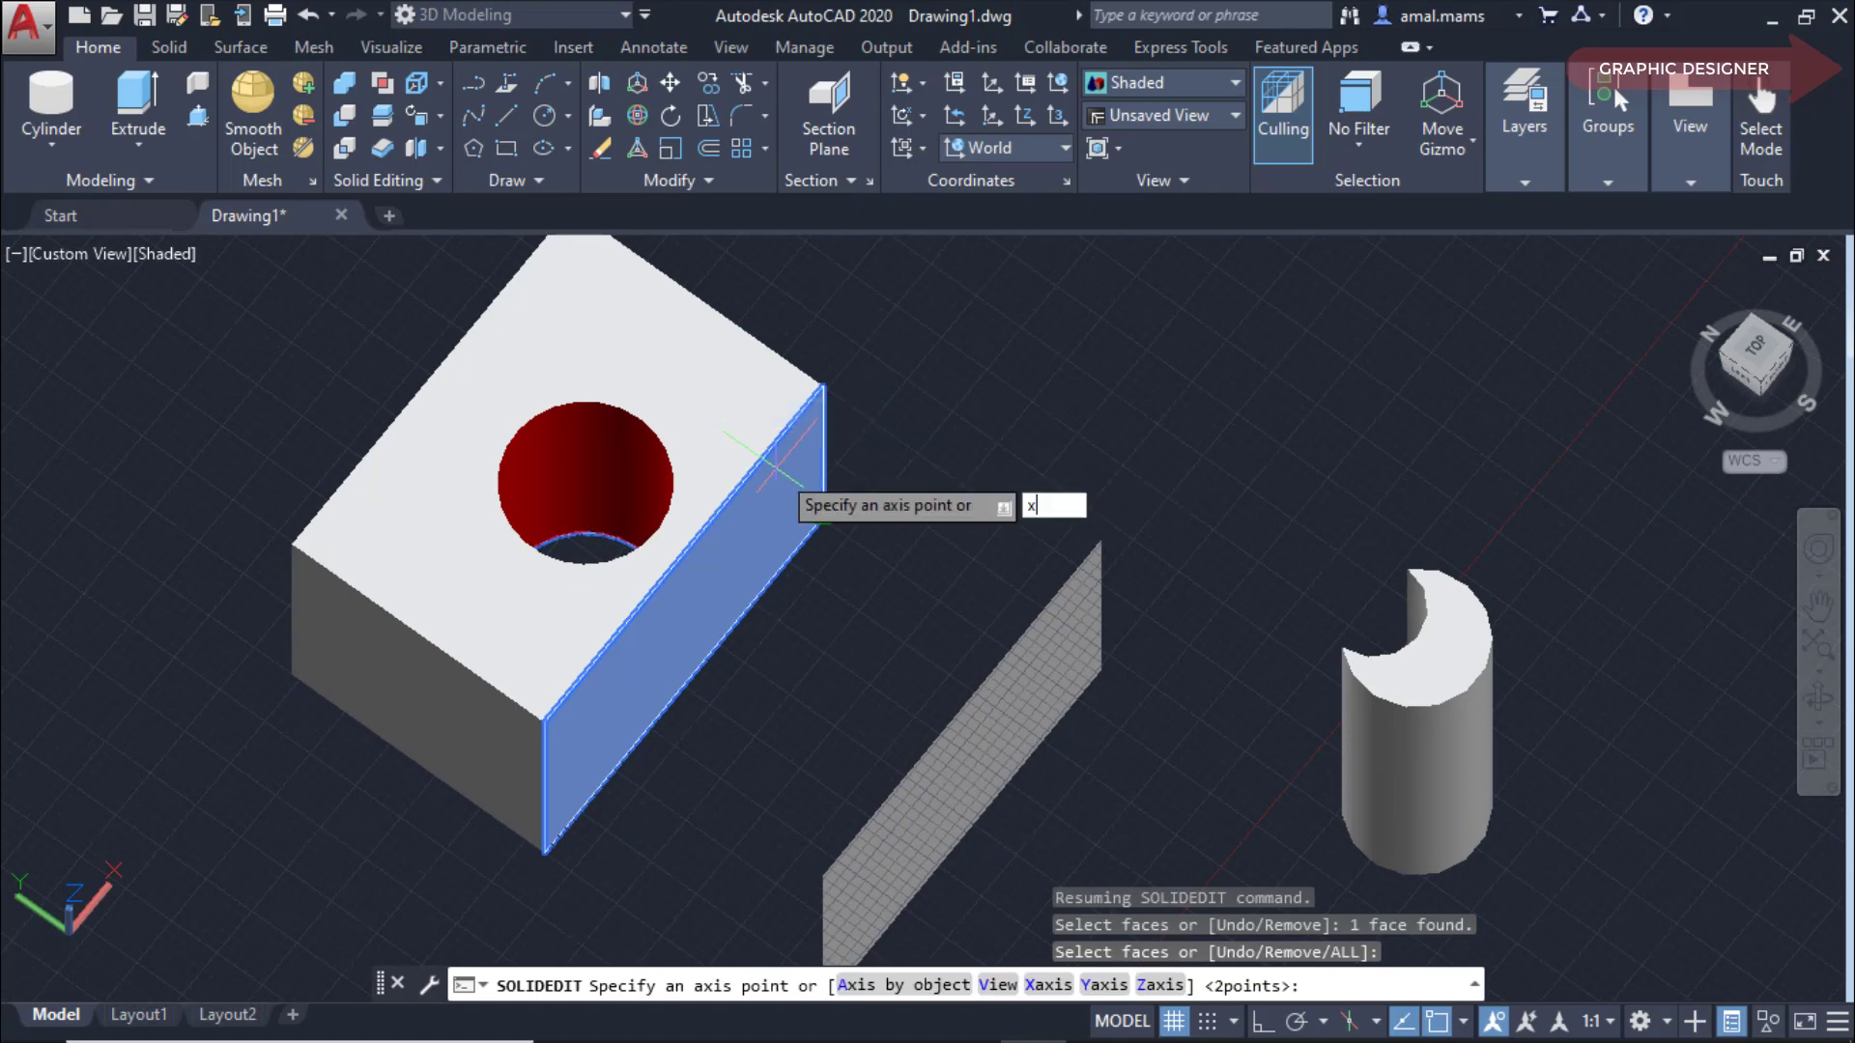
{"action": "key", "text": "Return"}
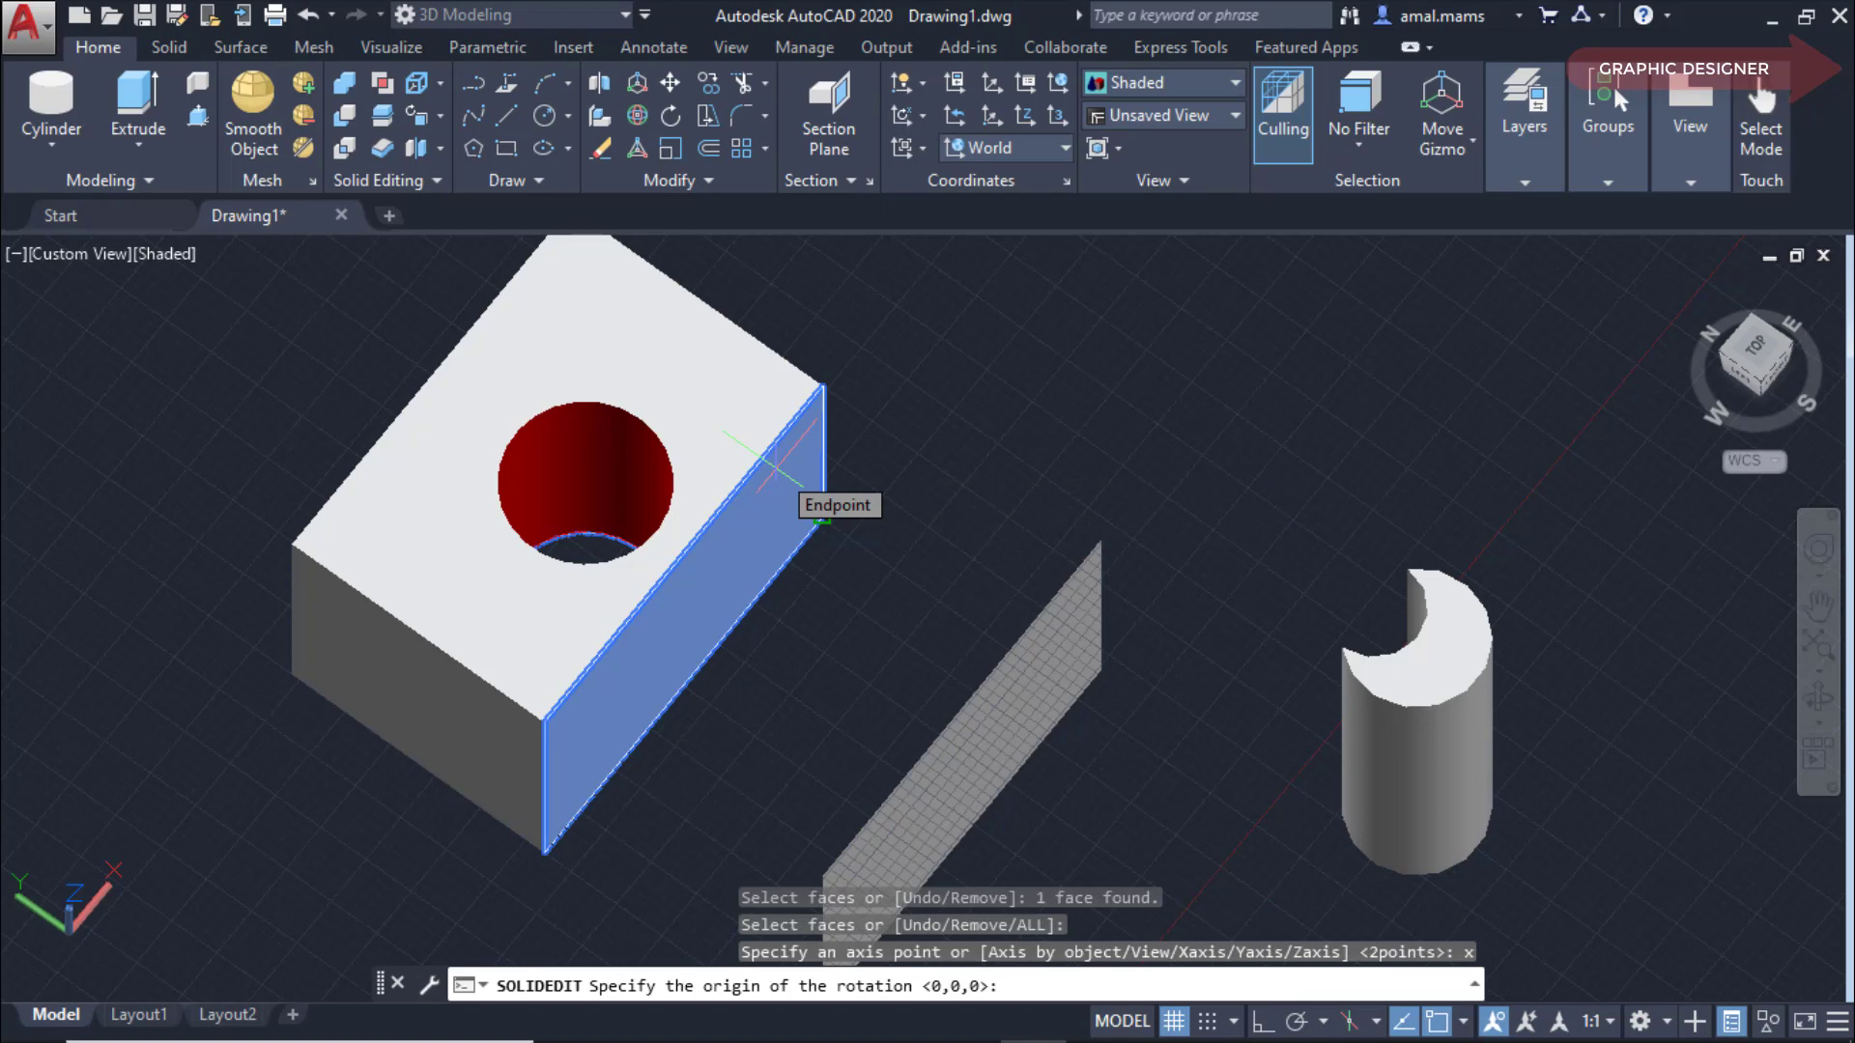
{"action": "left_click", "coordinate": [545, 852]}
{"action": "type", "text": "20"}
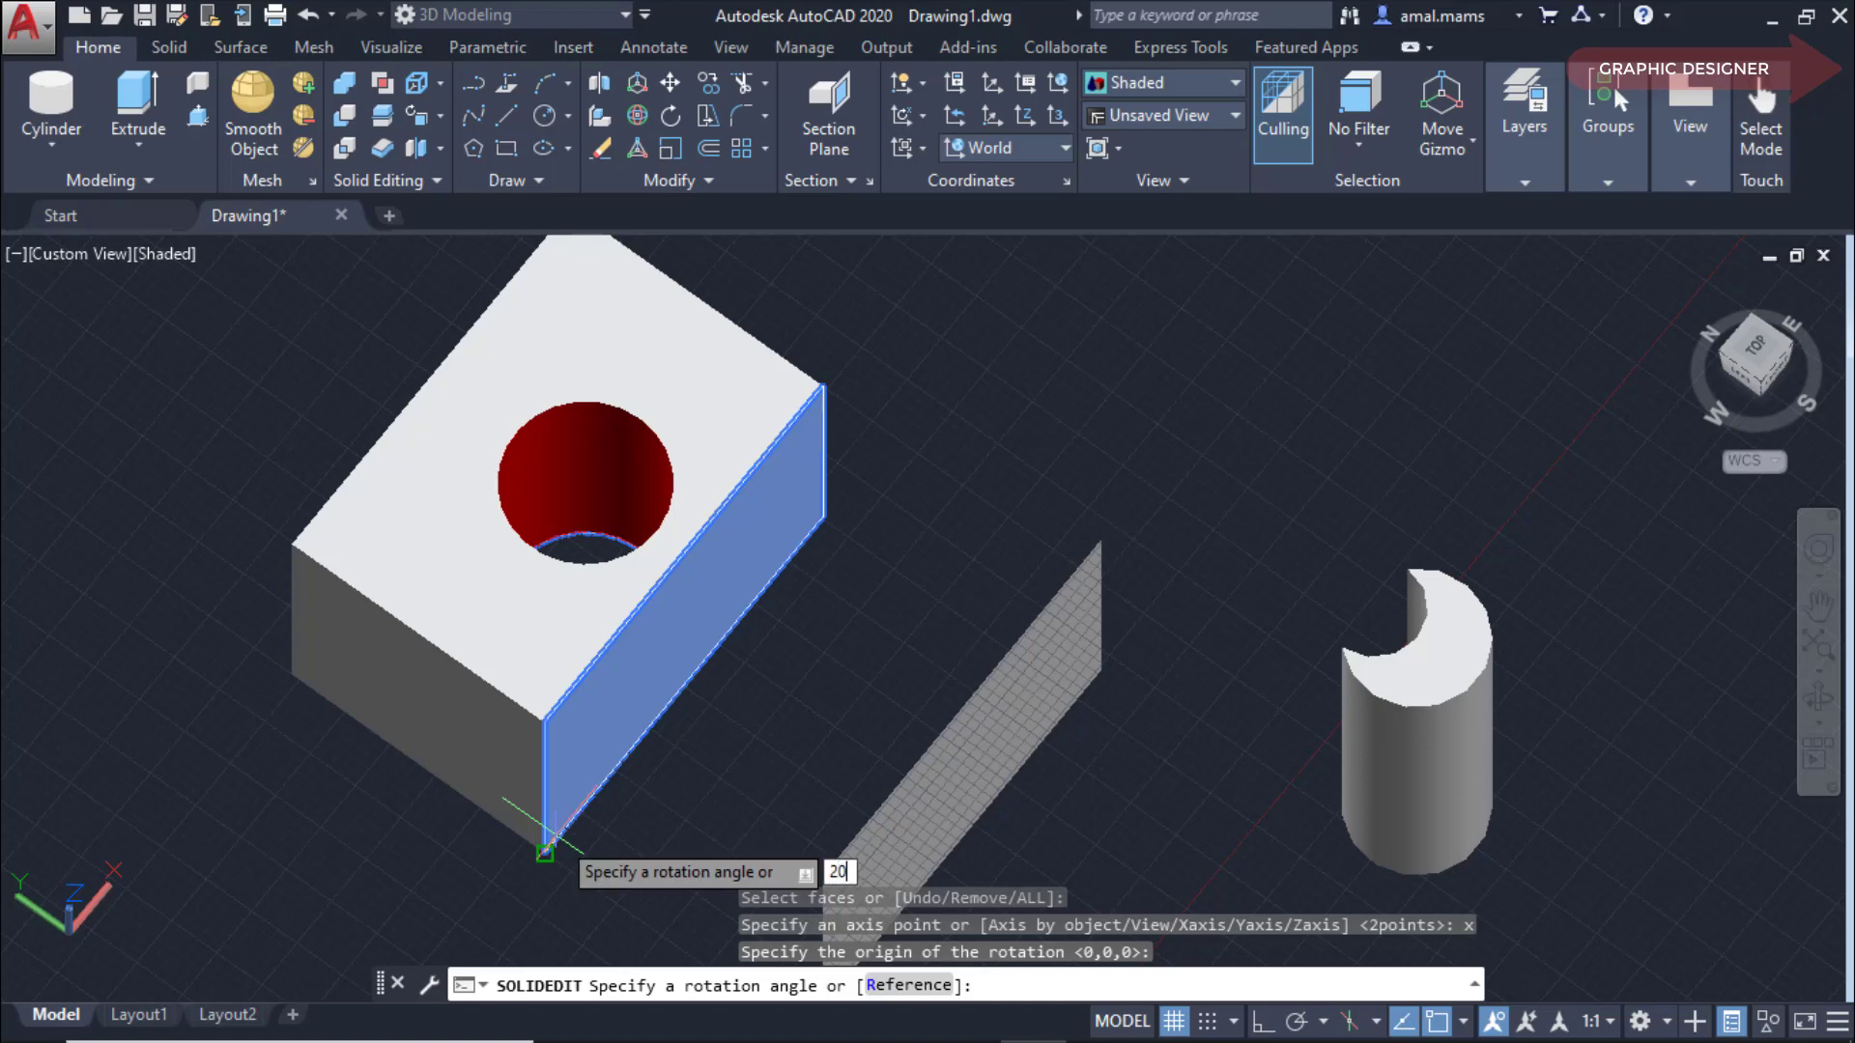
{"action": "type", "text": "45"}
{"action": "key", "text": "Return"}
{"action": "right_click", "coordinate": [556, 829]}
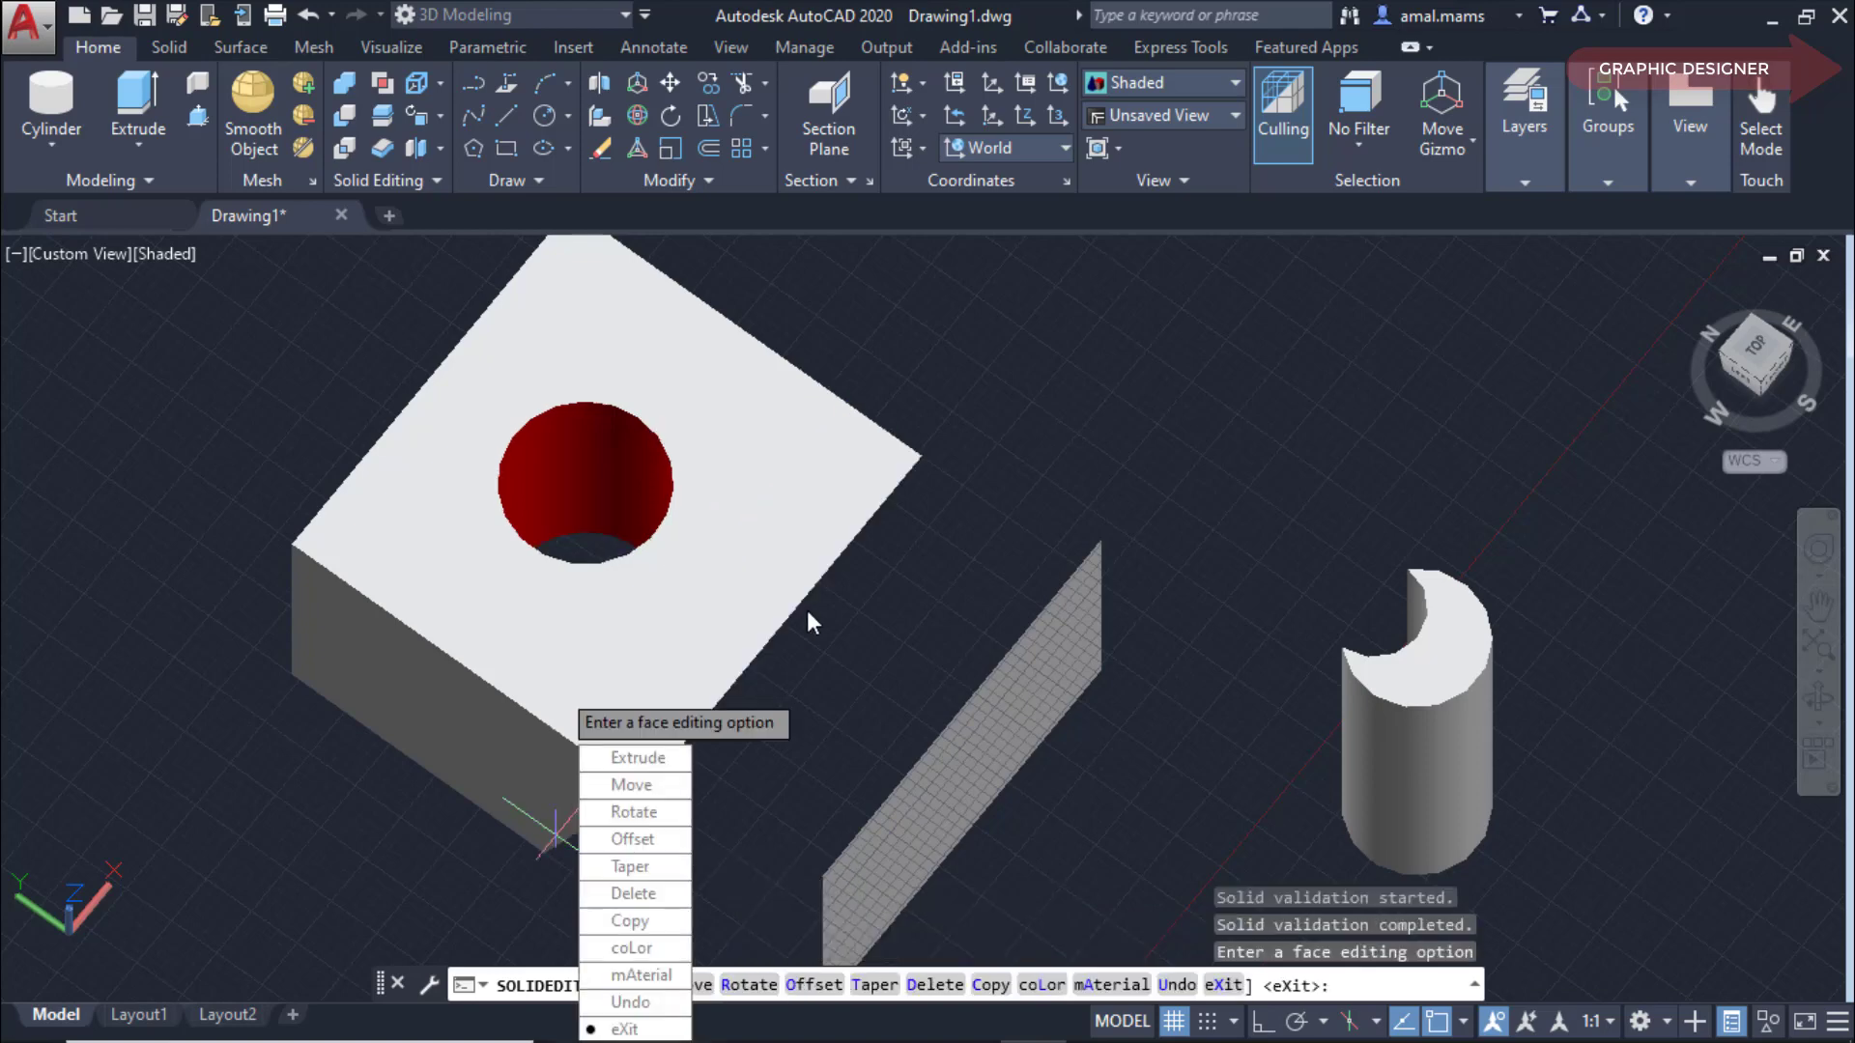
End the face edit and orbit to view the box's outward-slanted side face.
{"action": "key", "text": "Escape"}
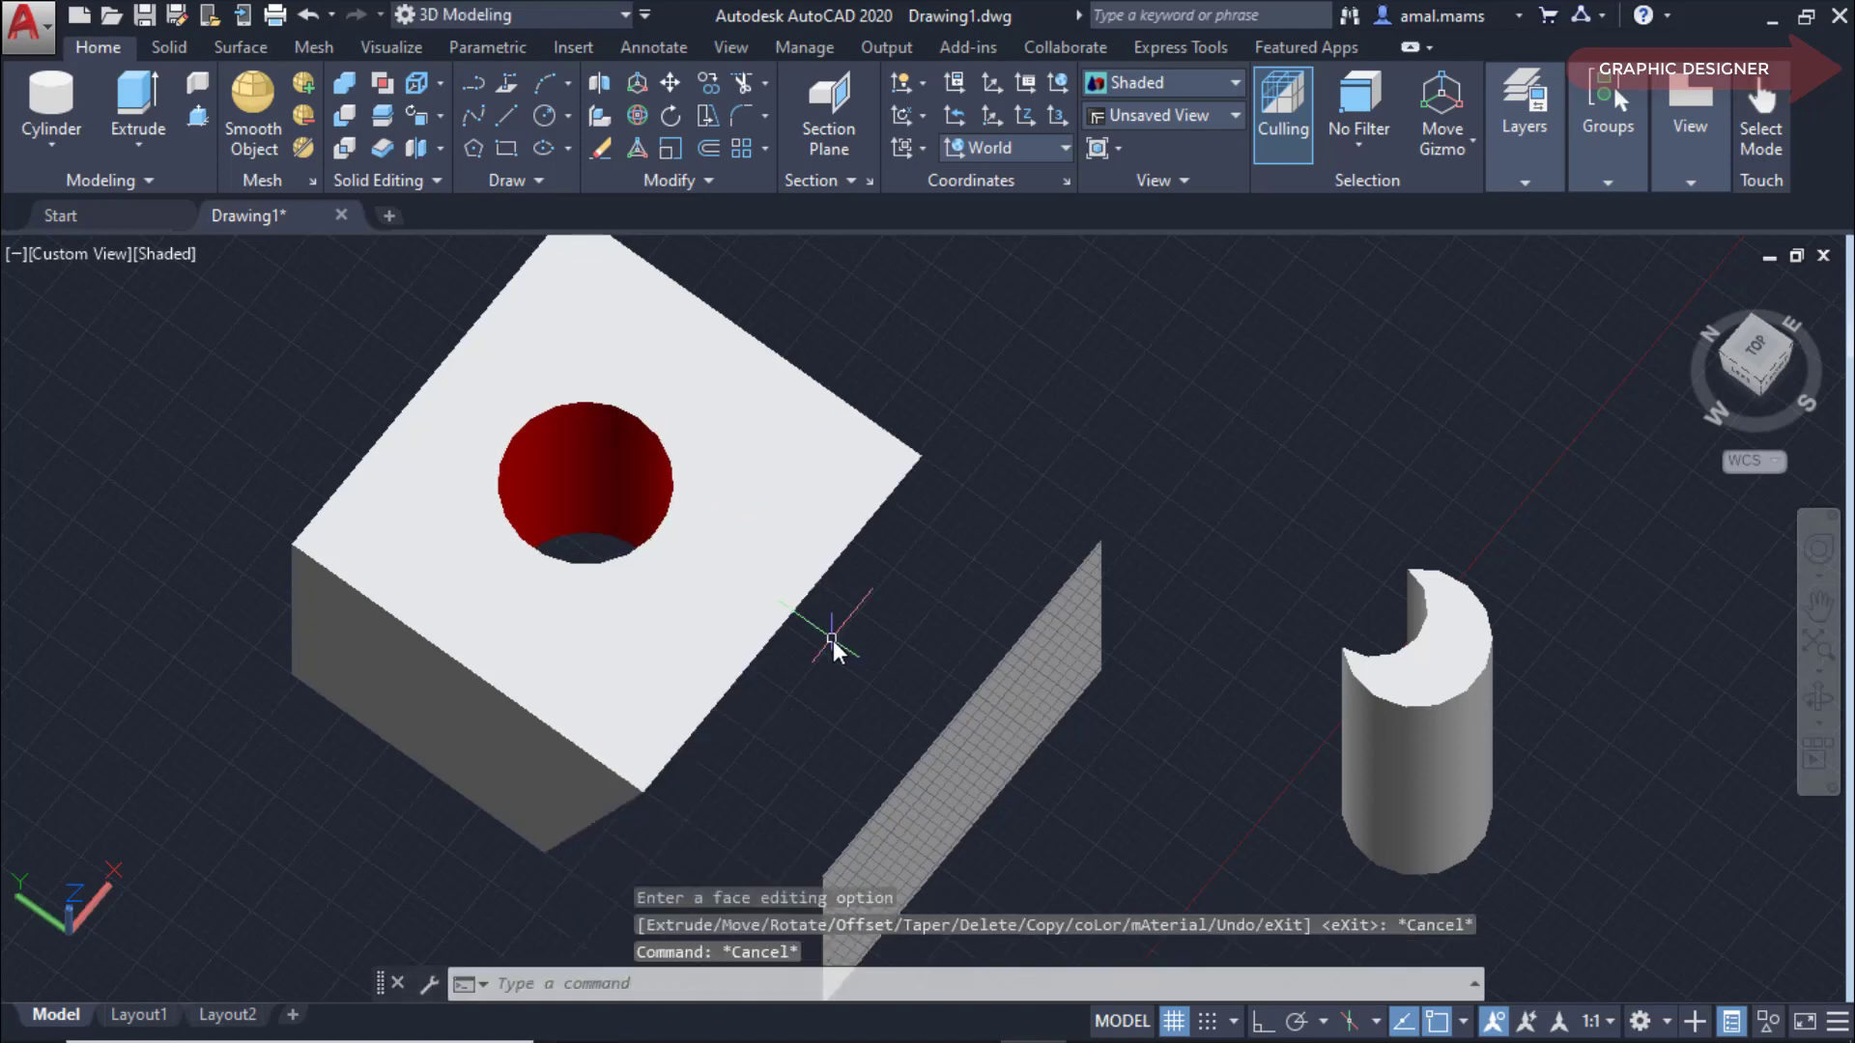
{"action": "mouse_move", "coordinate": [832, 639]}
{"action": "middle_mouse_down", "text": "shift"}
{"action": "mouse_move", "coordinate": [853, 534]}
{"action": "mouse_move", "coordinate": [832, 716]}
{"action": "mouse_move", "coordinate": [831, 621]}
{"action": "mouse_move", "coordinate": [787, 724]}
{"action": "mouse_move", "coordinate": [816, 644]}
{"action": "mouse_move", "coordinate": [791, 694]}
{"action": "middle_mouse_up", "text": "shift"}
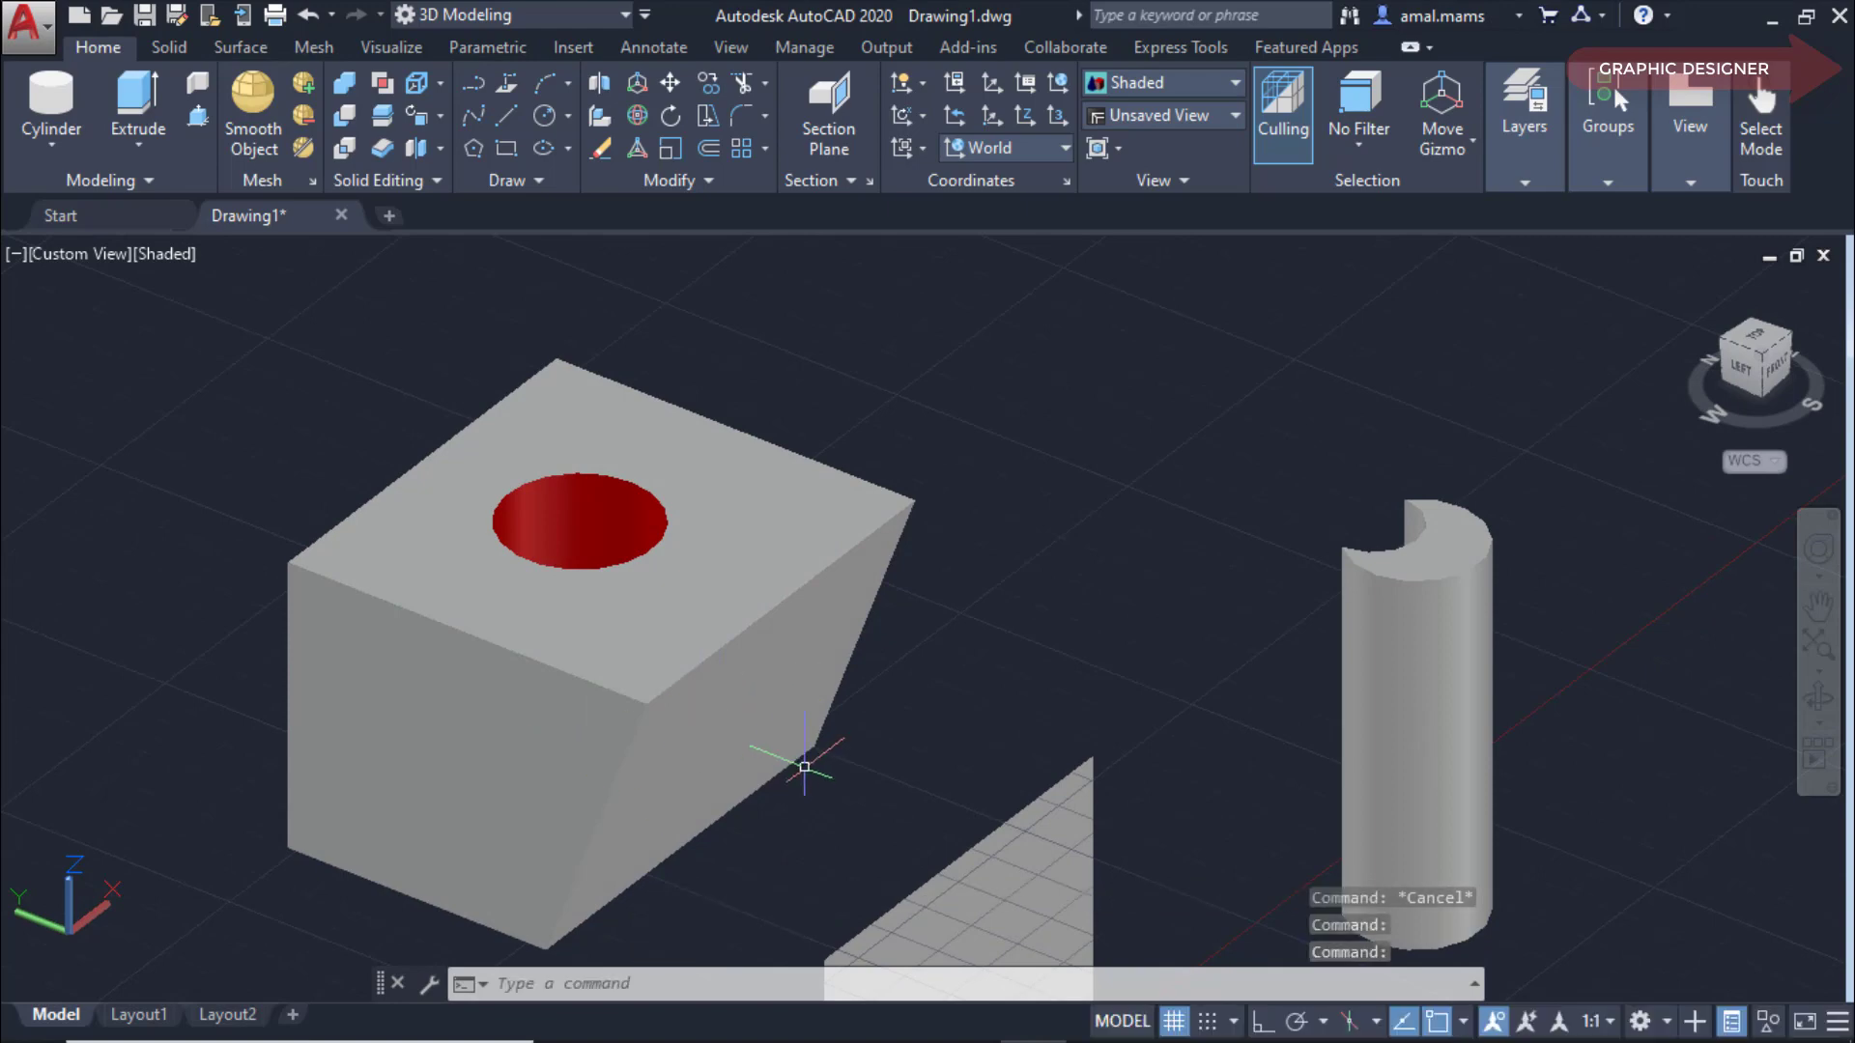
{"action": "left_click", "coordinate": [440, 114]}
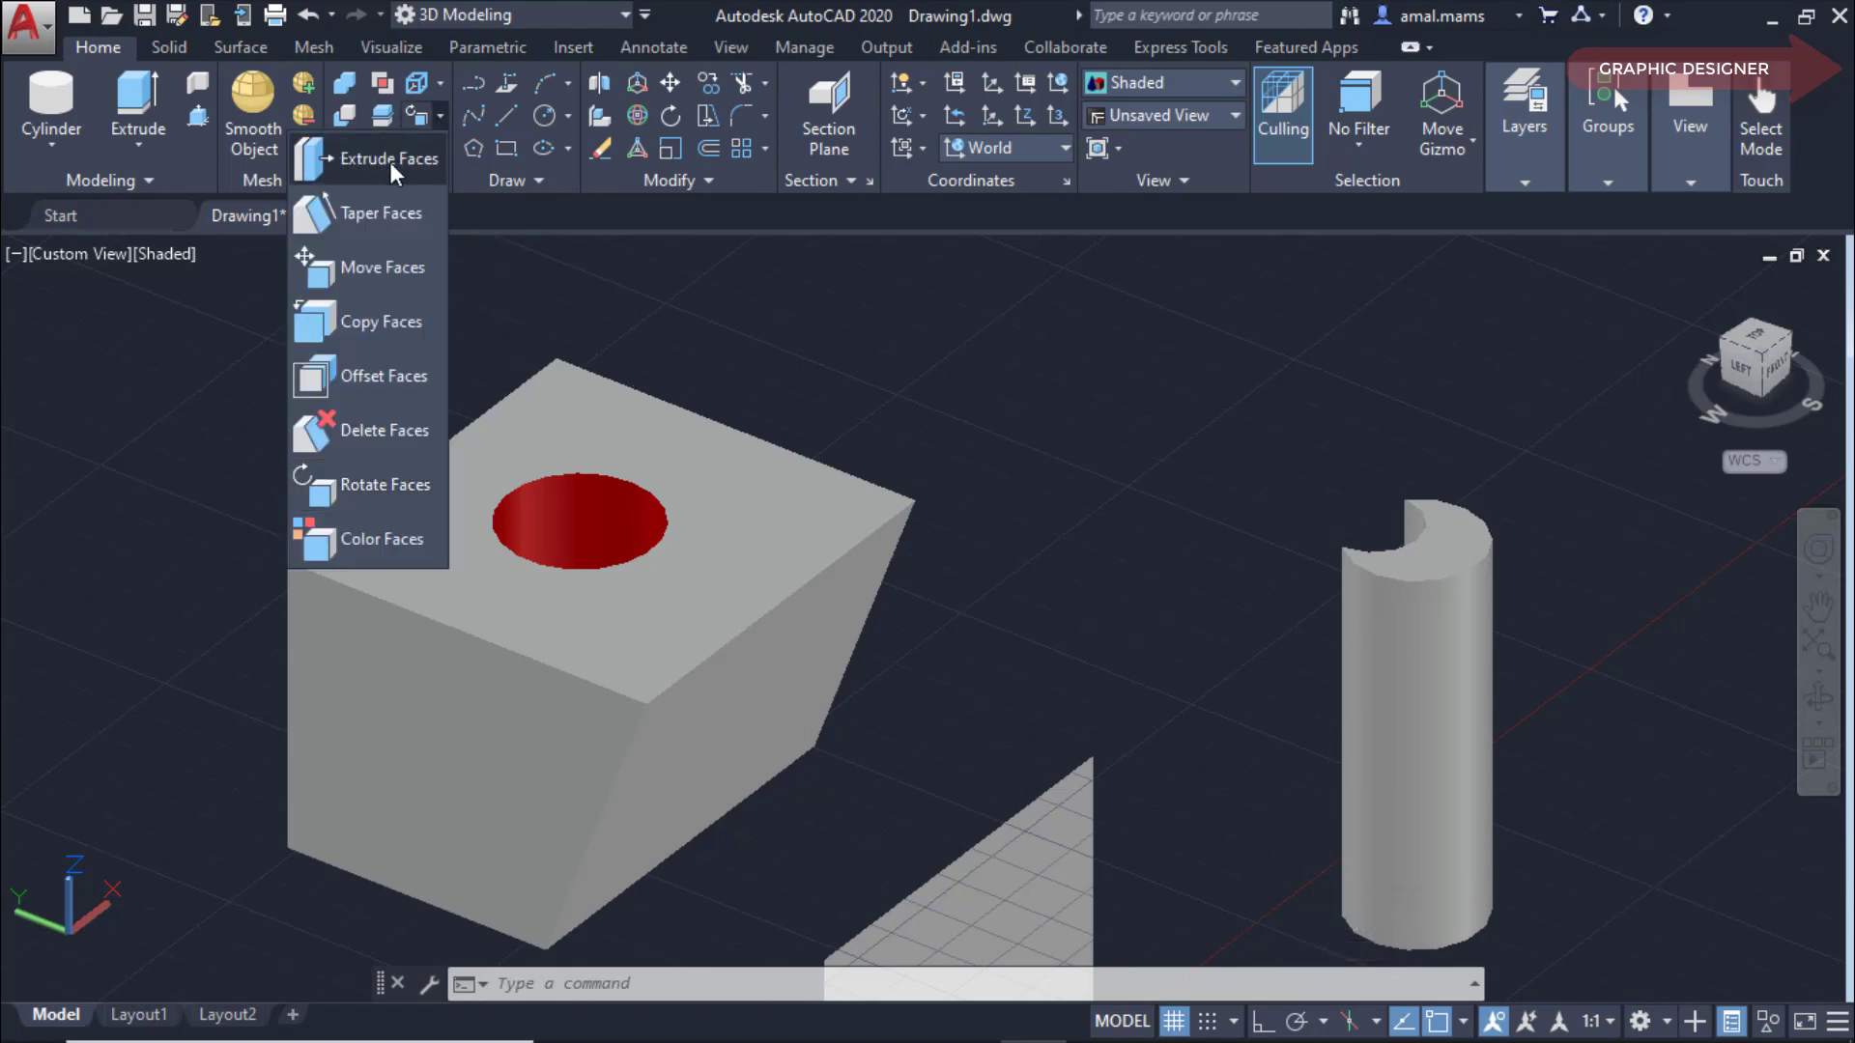